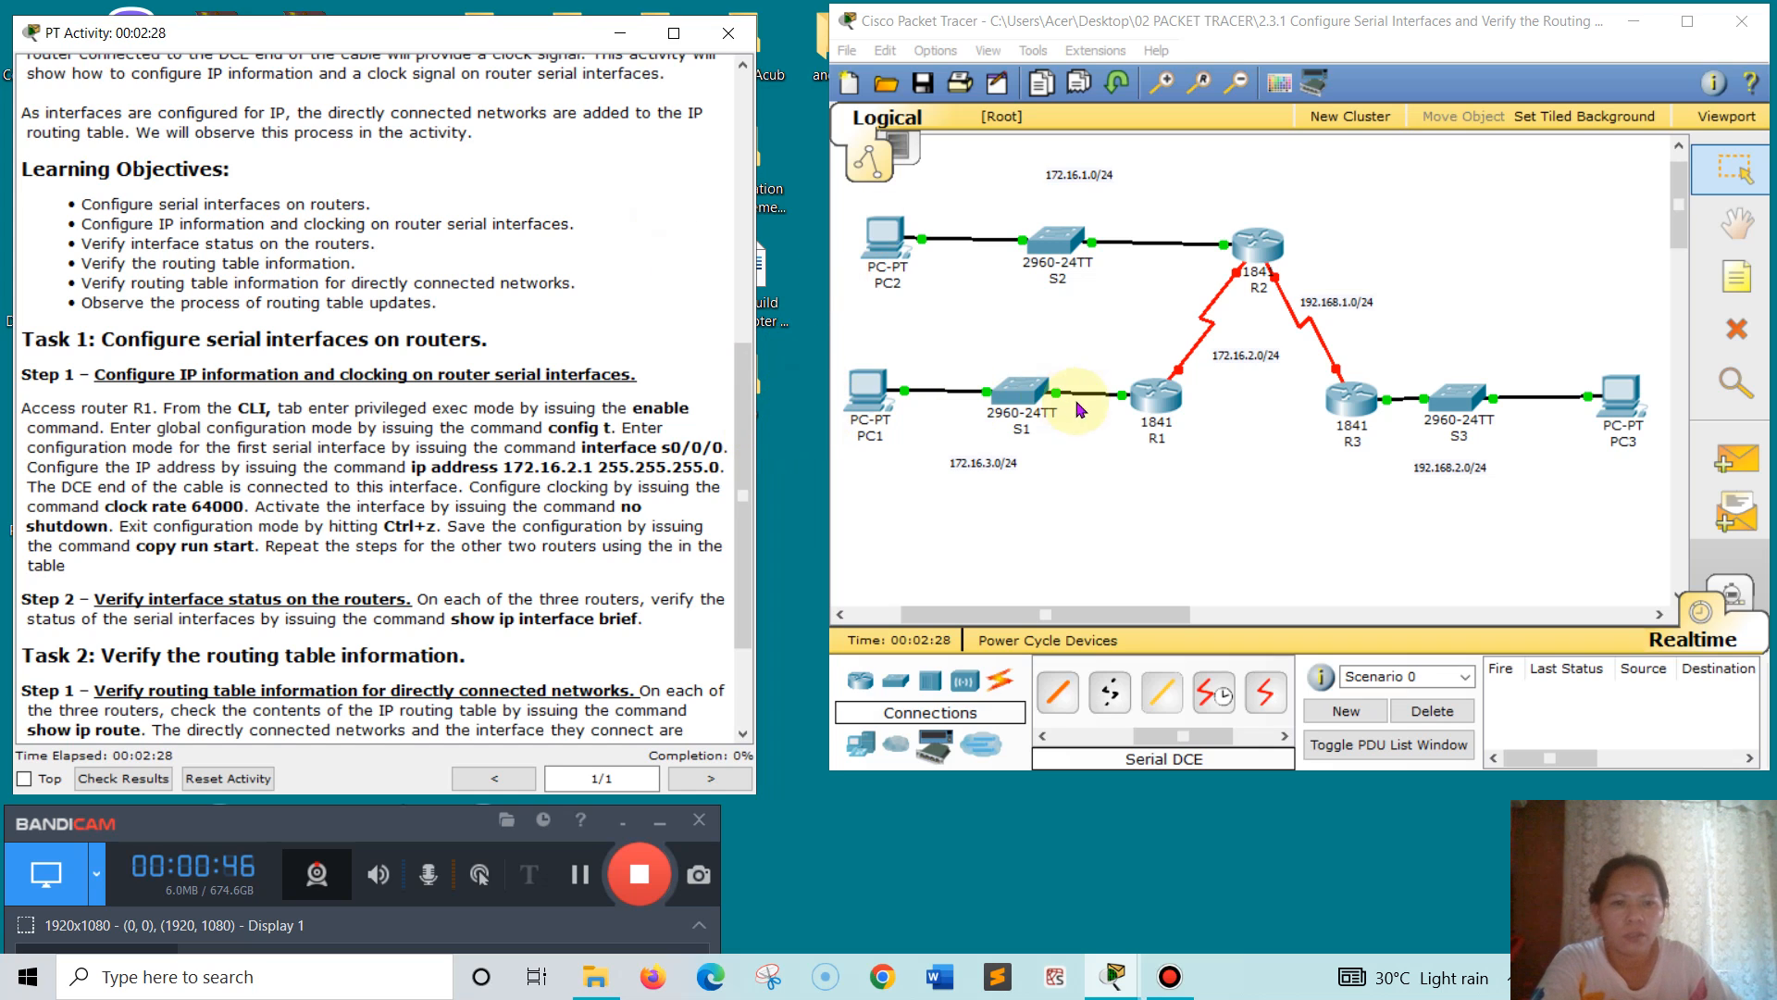
# - Open router R1's command line interface and enter privileged EXEC mode with EN
pyautogui.click(1161, 400)
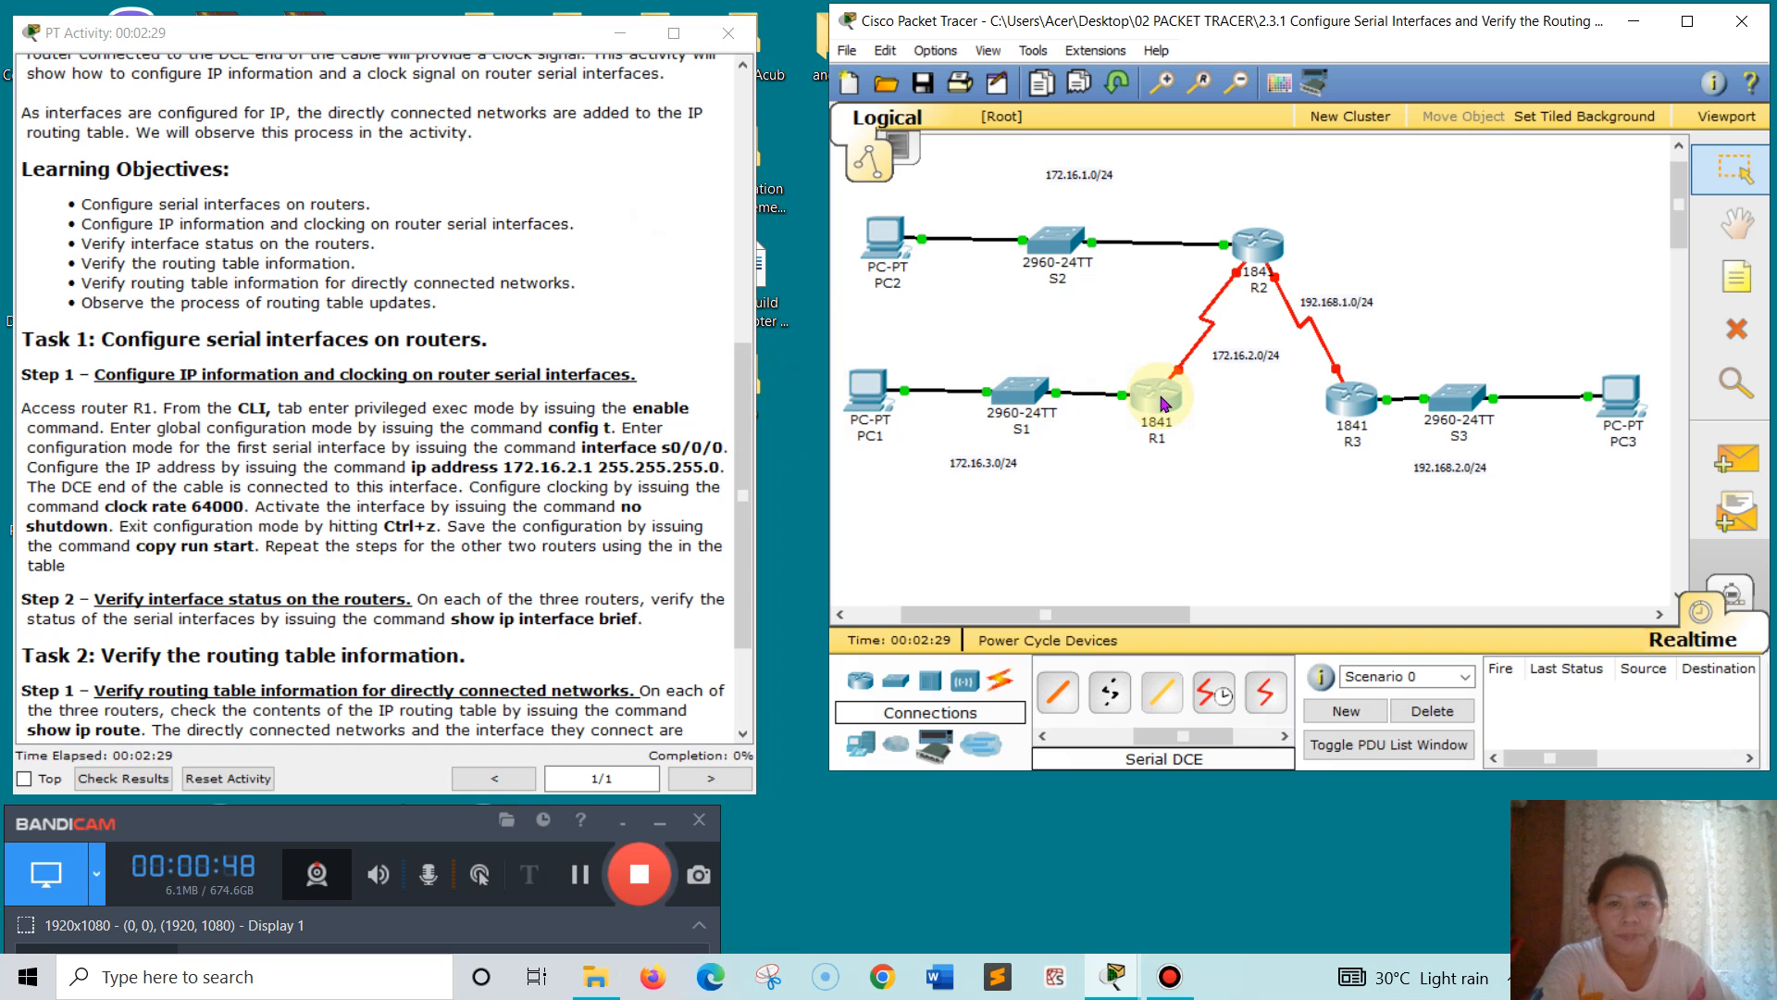
pyautogui.click(521, 159)
pyautogui.moveTo(520, 159); pyautogui.dragTo(1164, 211)
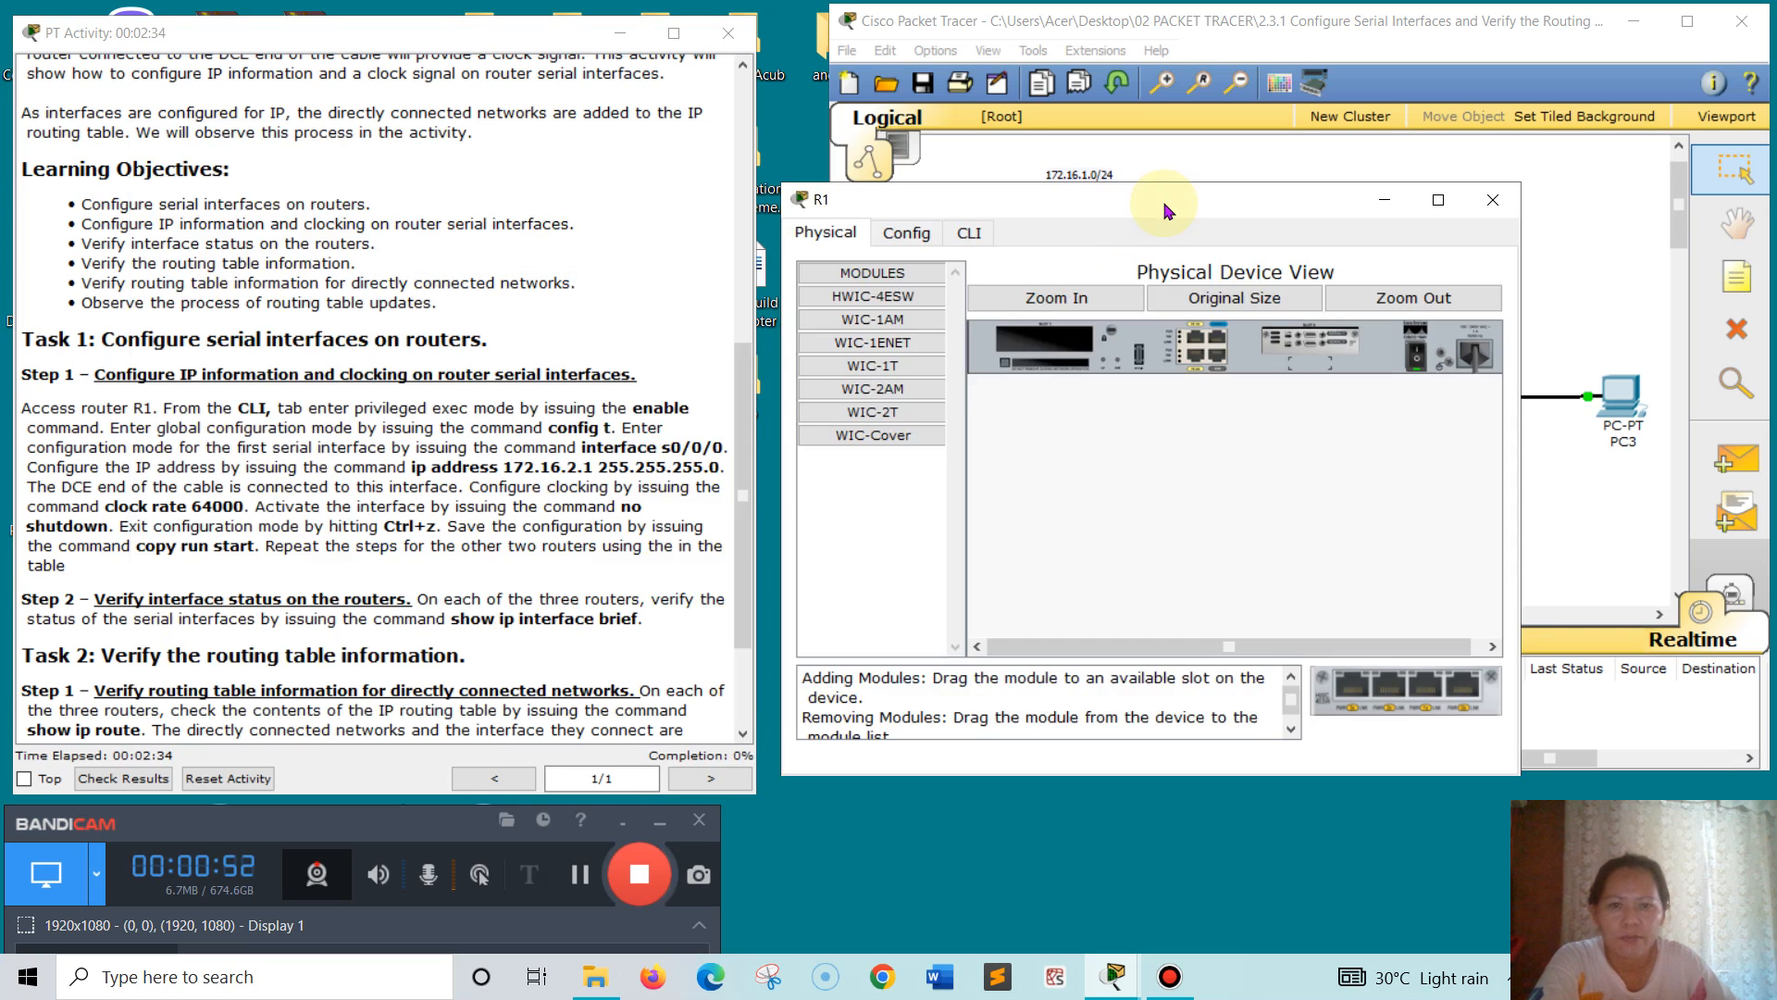
pyautogui.click(967, 233)
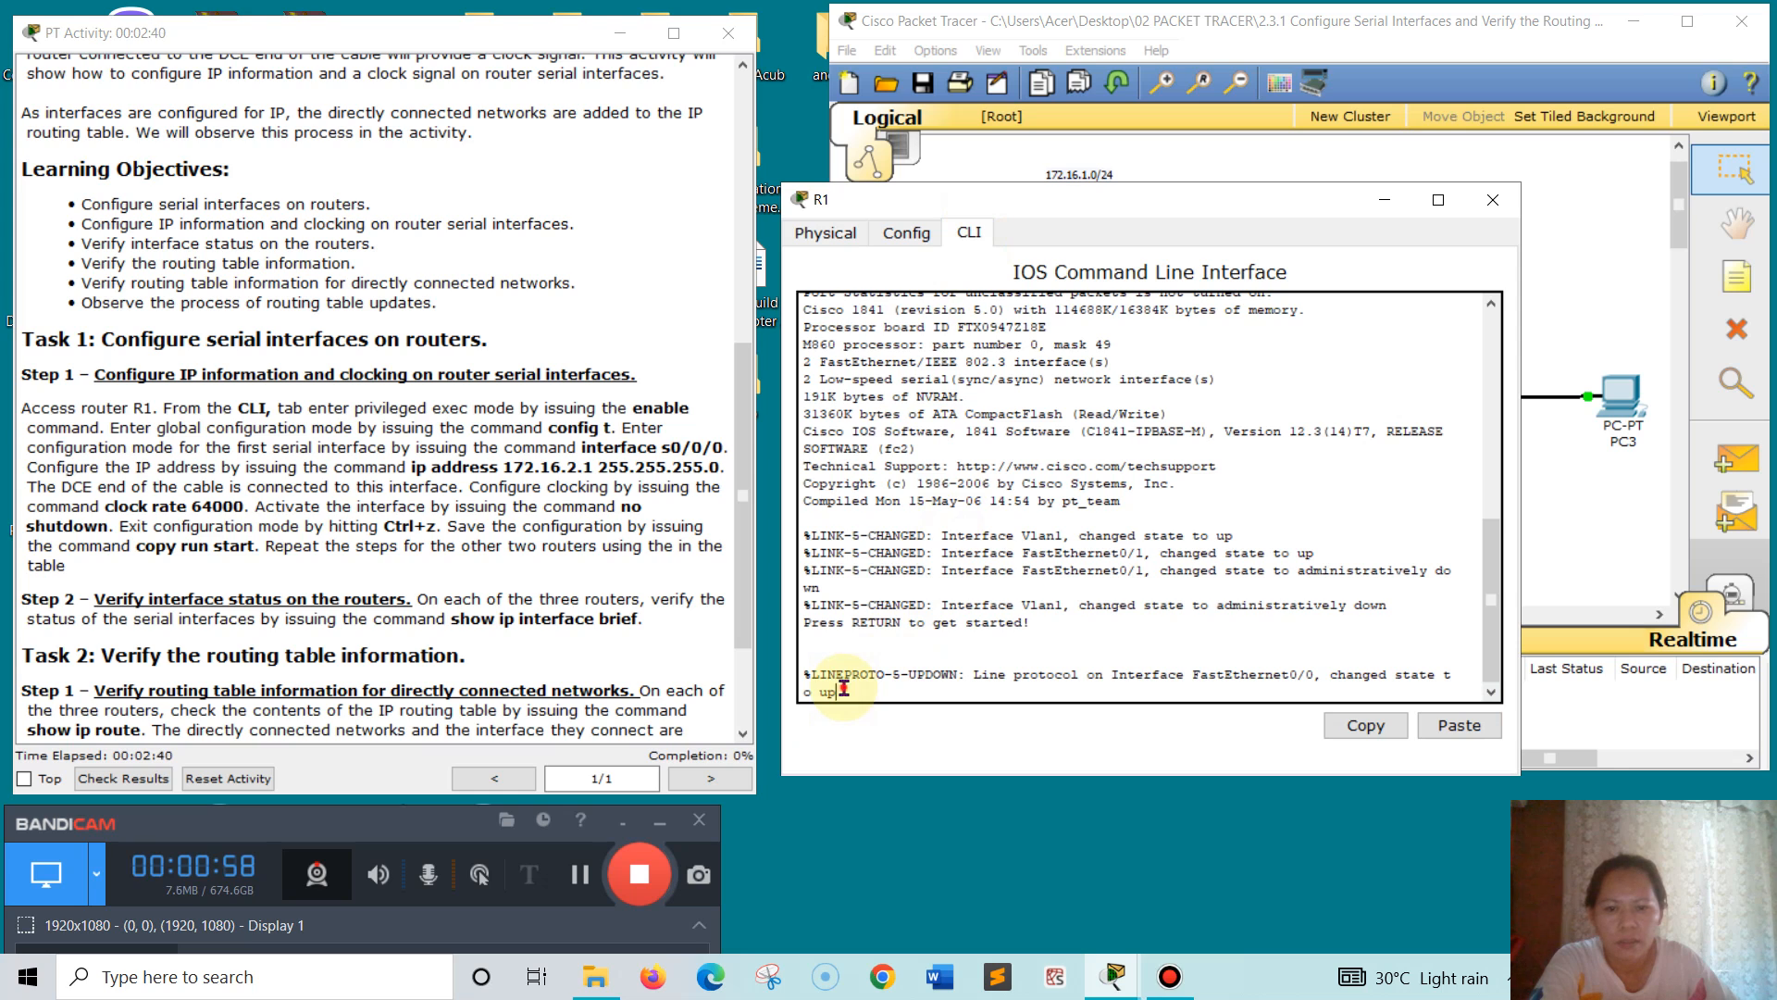
pyautogui.press('Return')
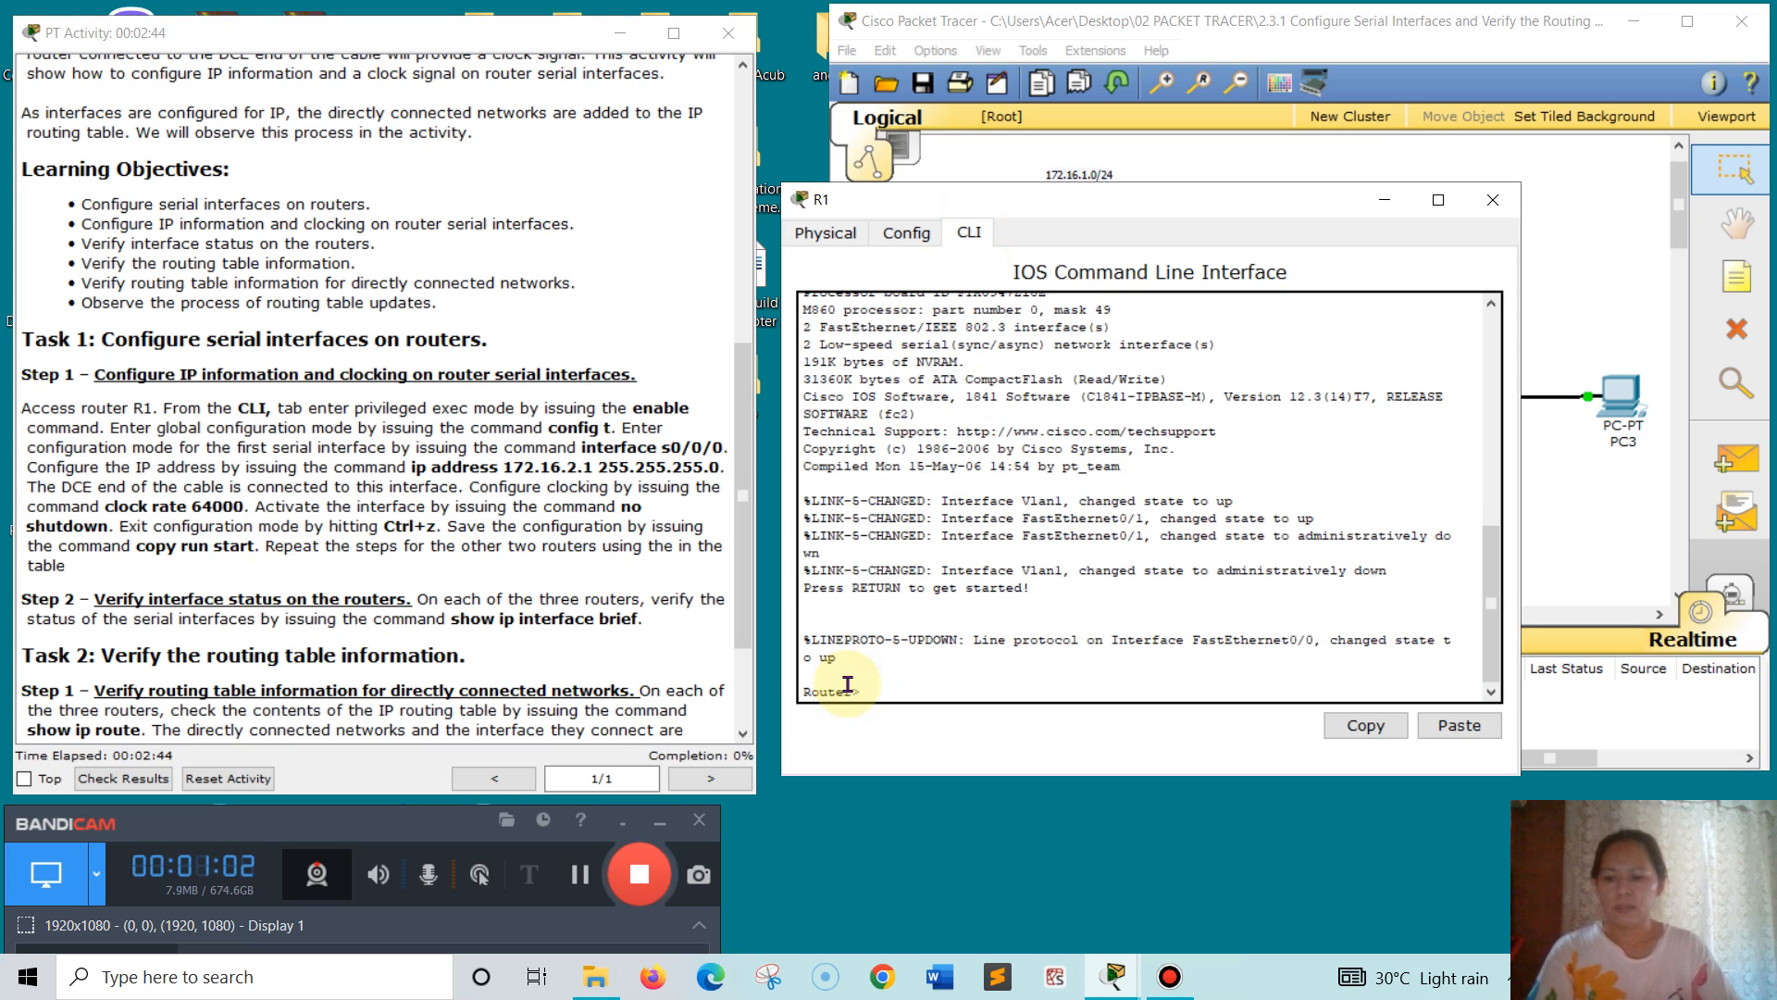
pyautogui.write('EN')
pyautogui.press('Return')
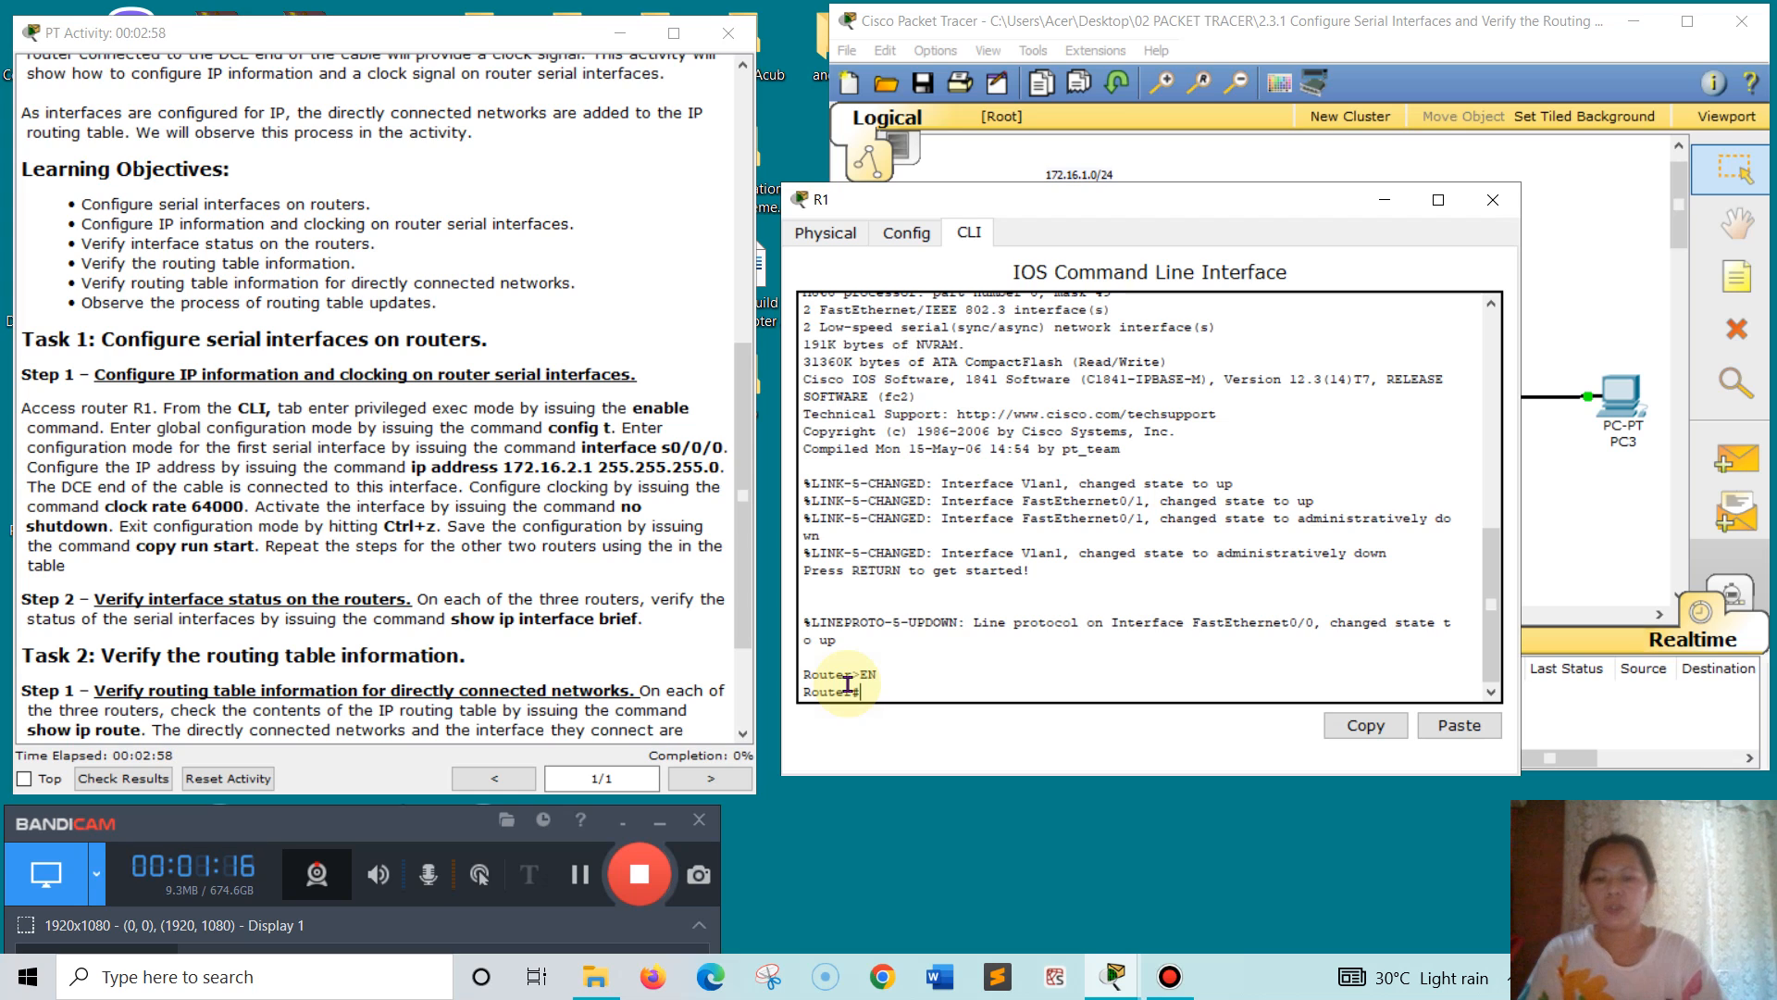
# - Enter global configuration mode with CONFIG T and select R1's serial interface with INTERFACE S0/0/0
pyautogui.write('CO')
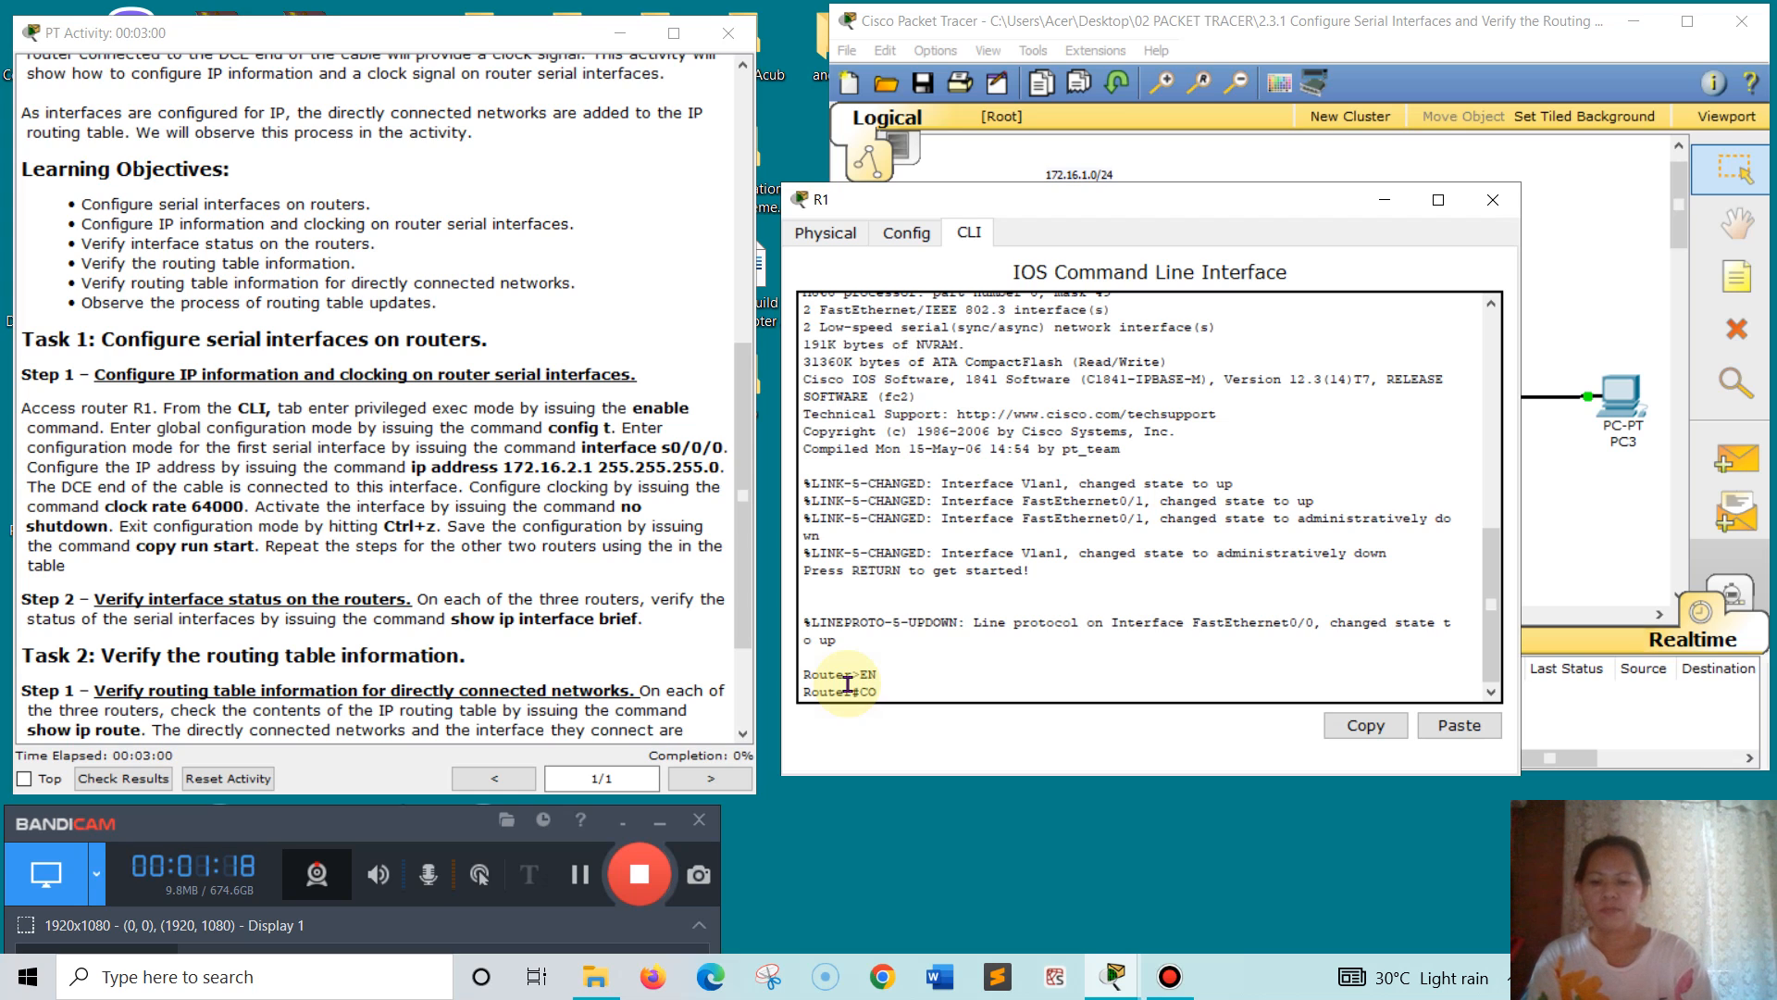
pyautogui.write('NFIG')
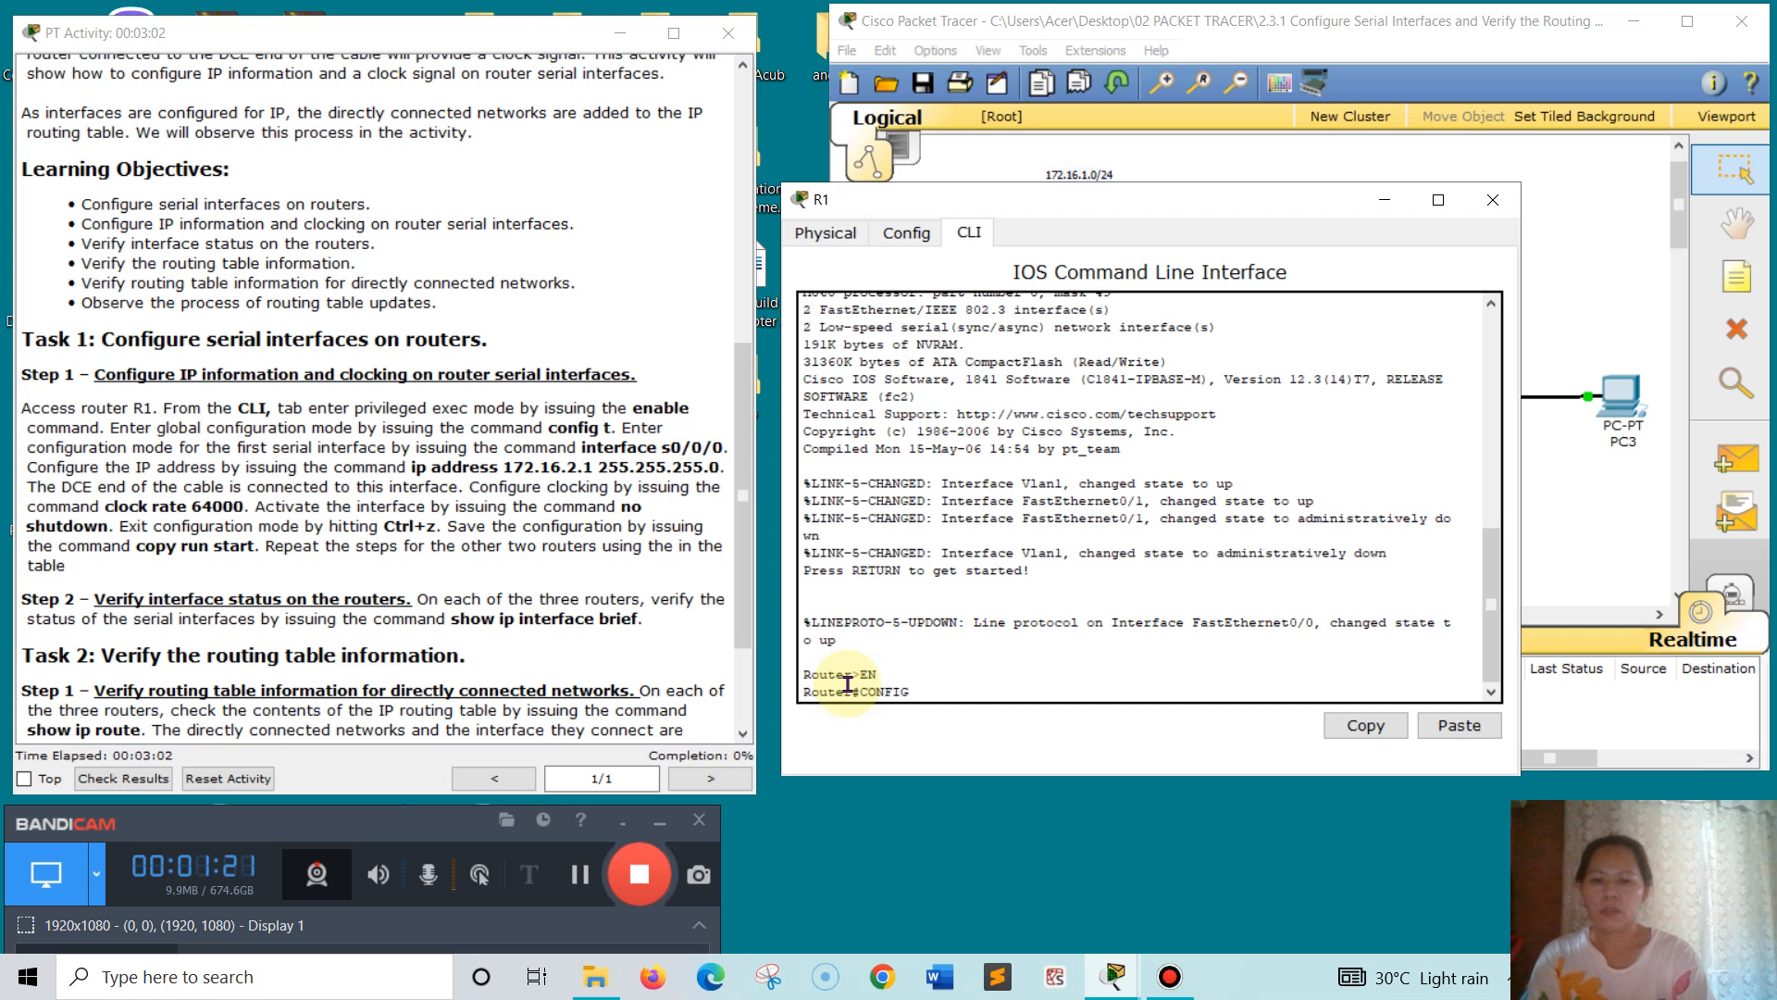
pyautogui.write(' T')
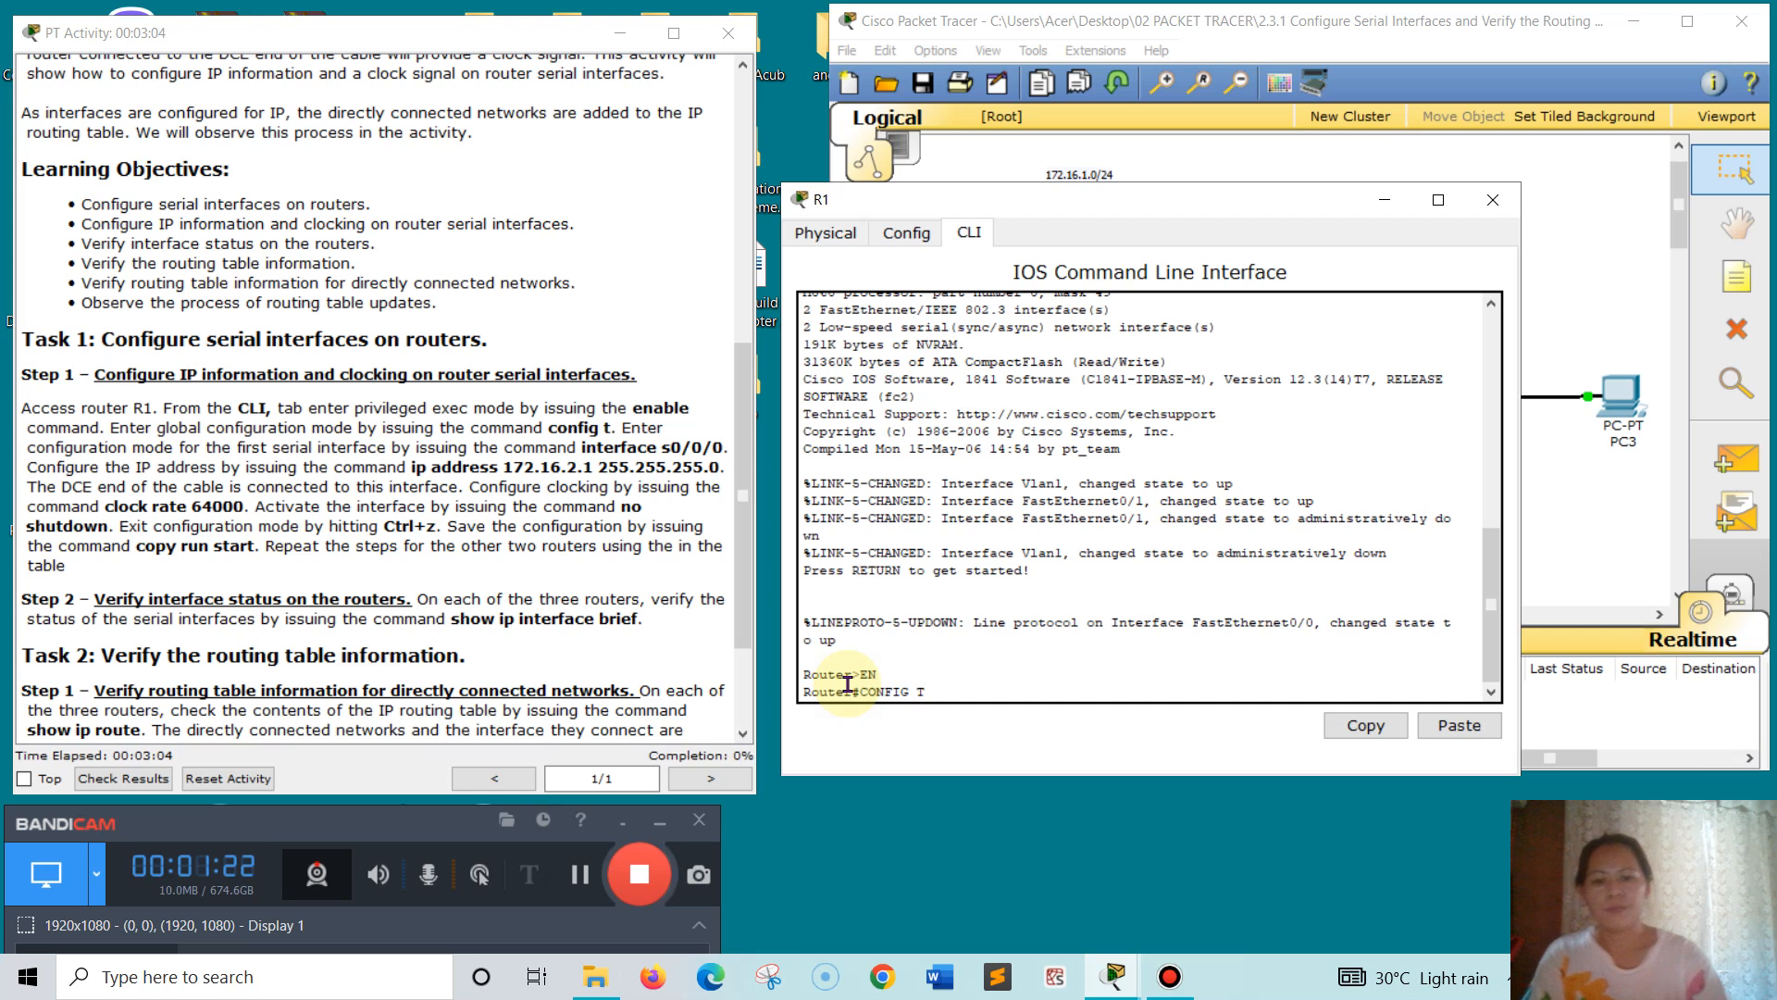
pyautogui.press('Return')
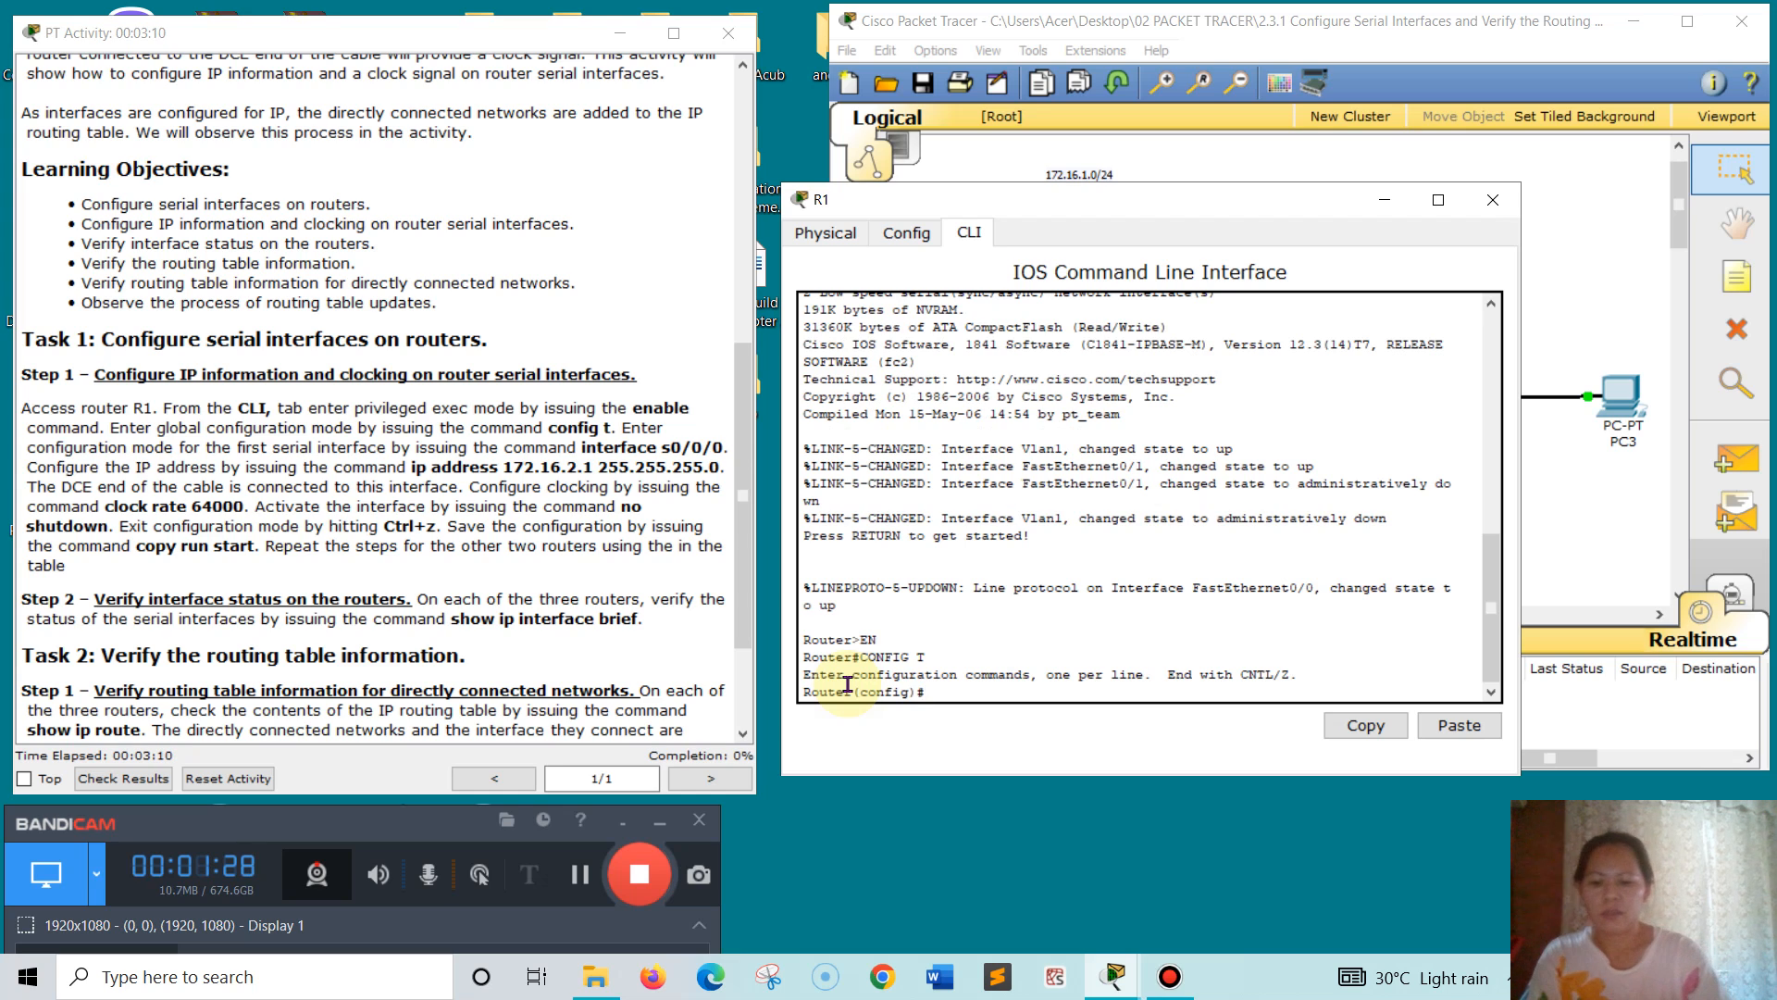
pyautogui.write('INT')
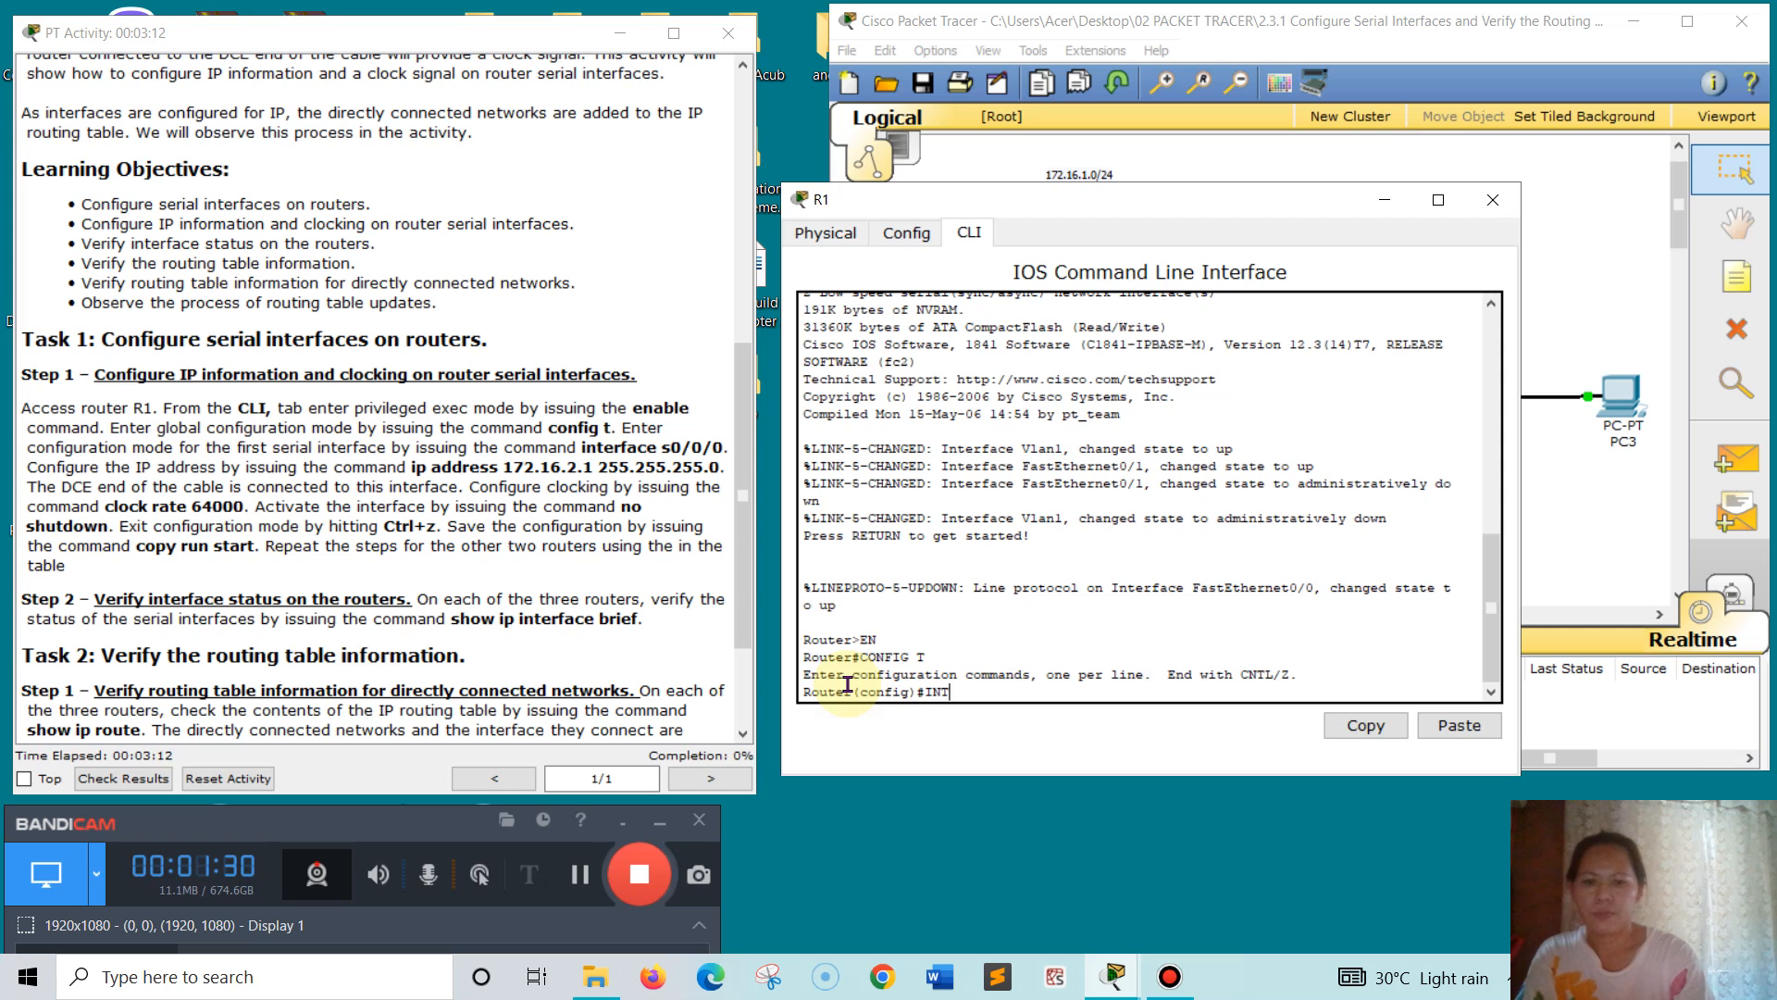
pyautogui.write('ERFACE')
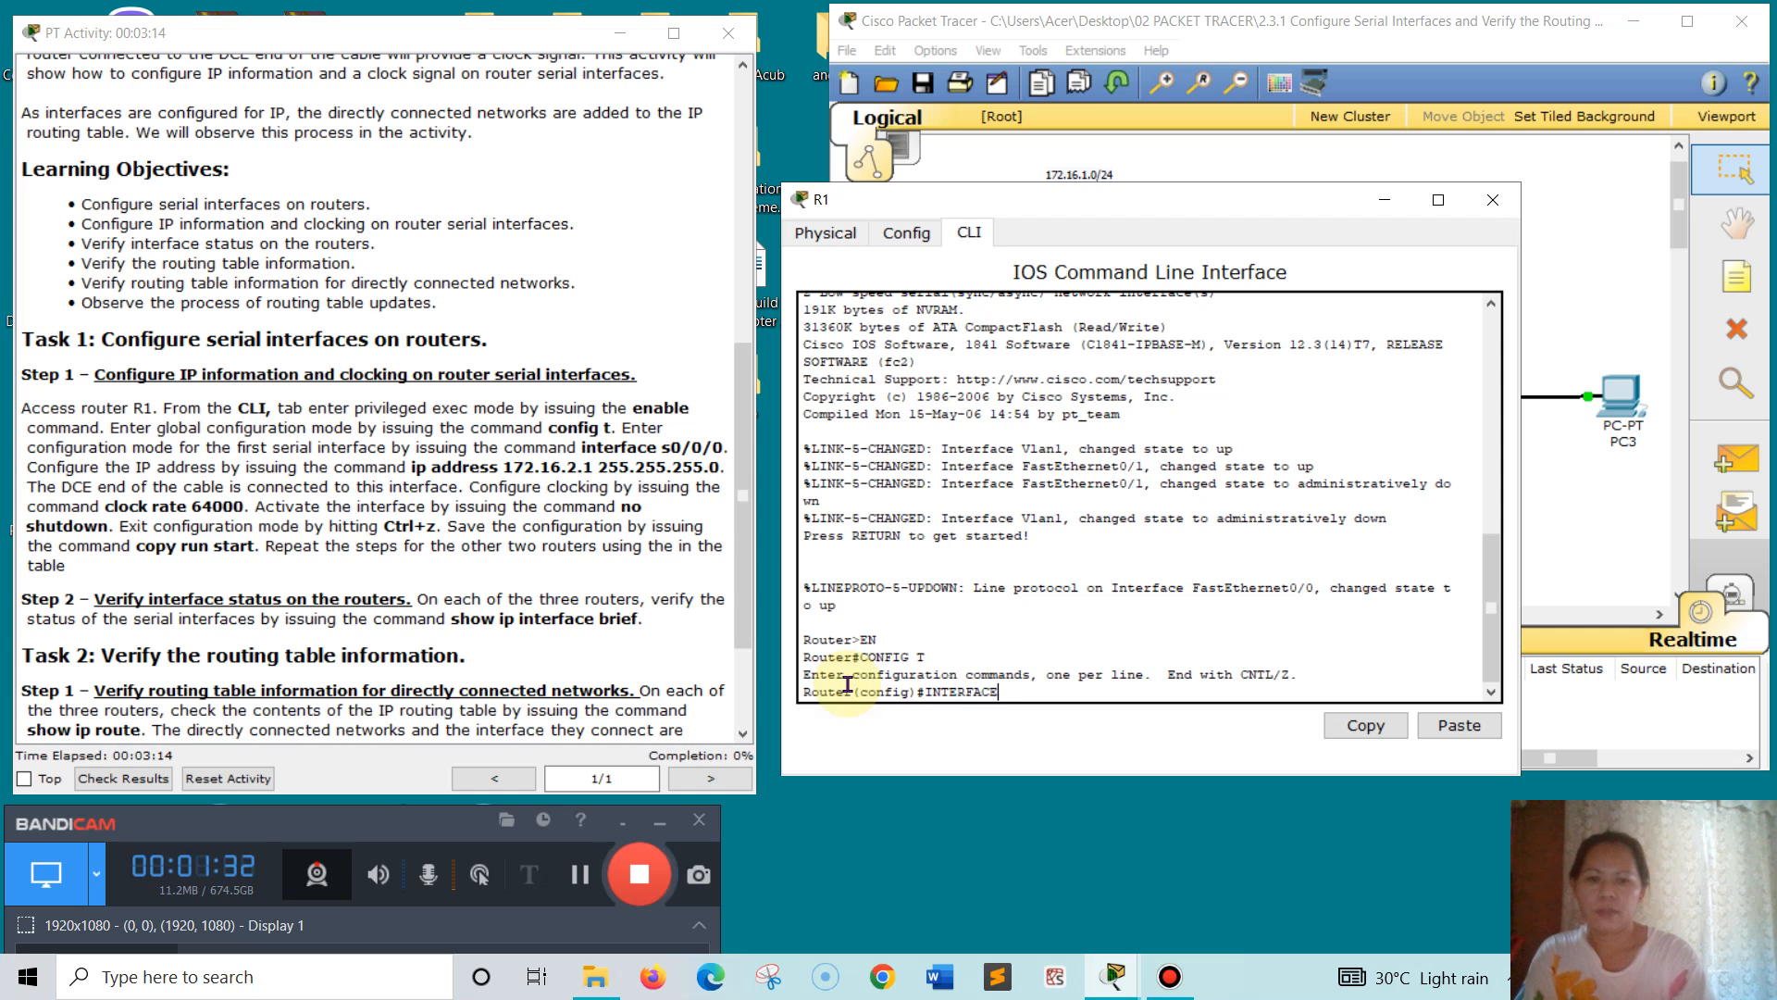
pyautogui.write(' S')
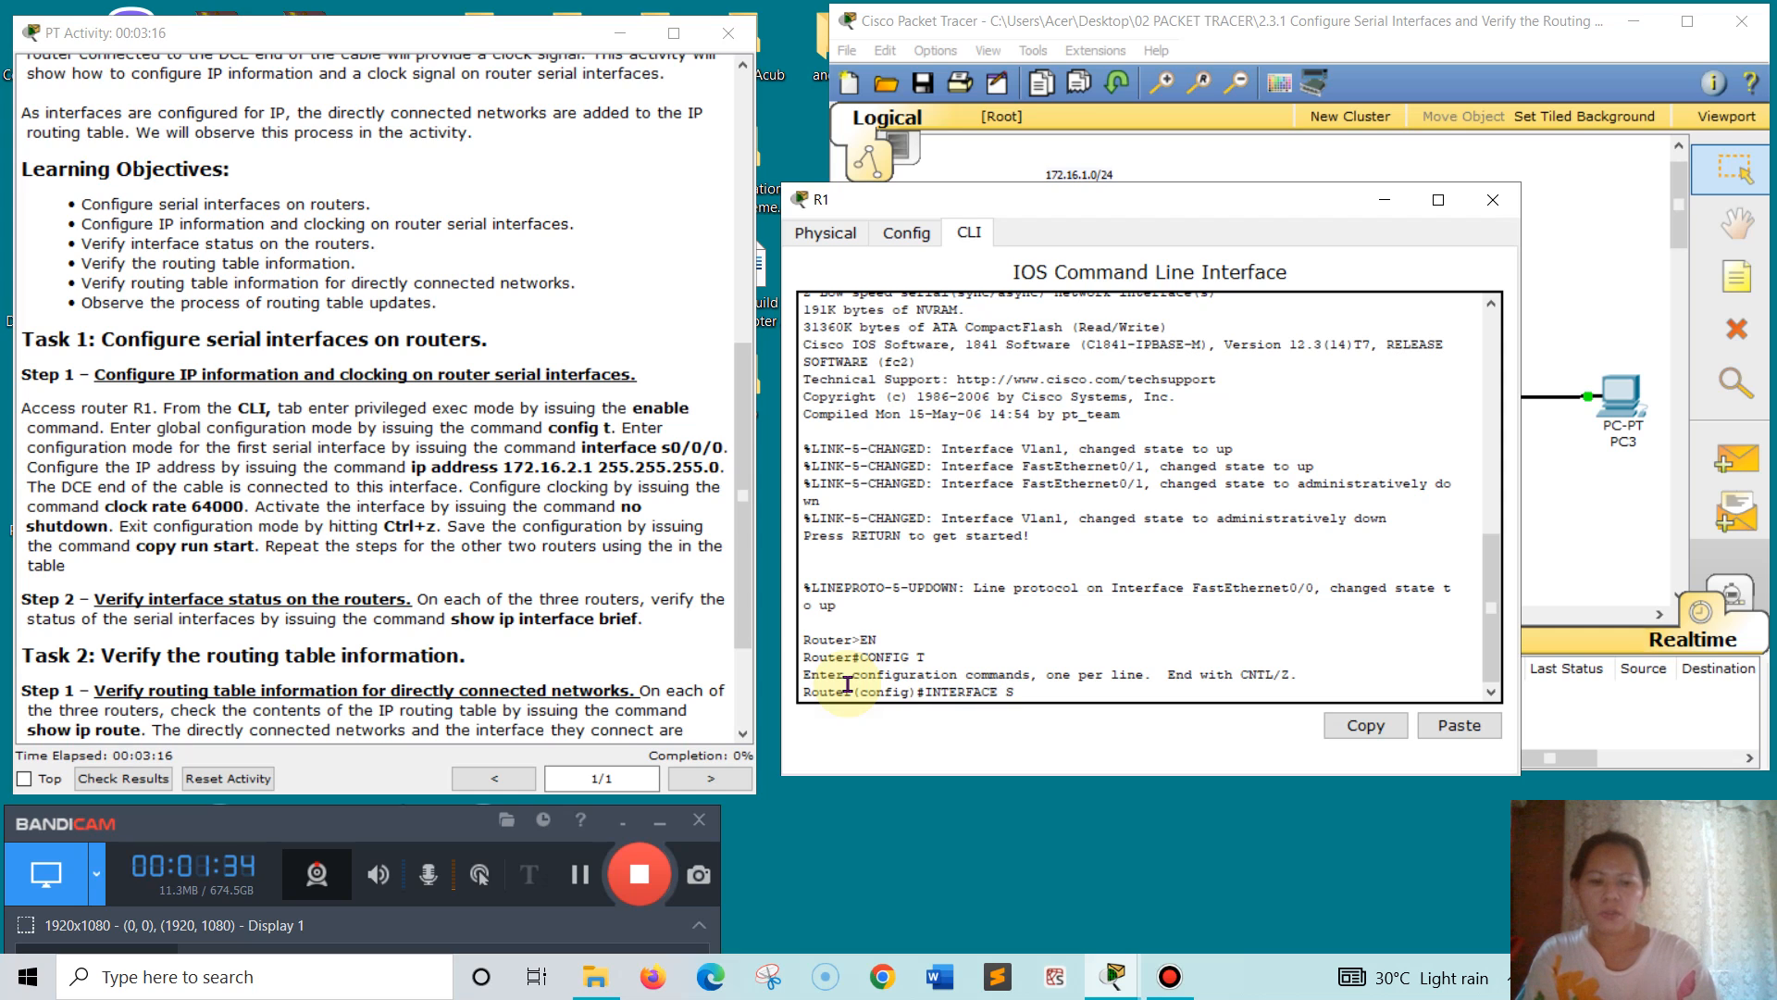
pyautogui.write('0/0')
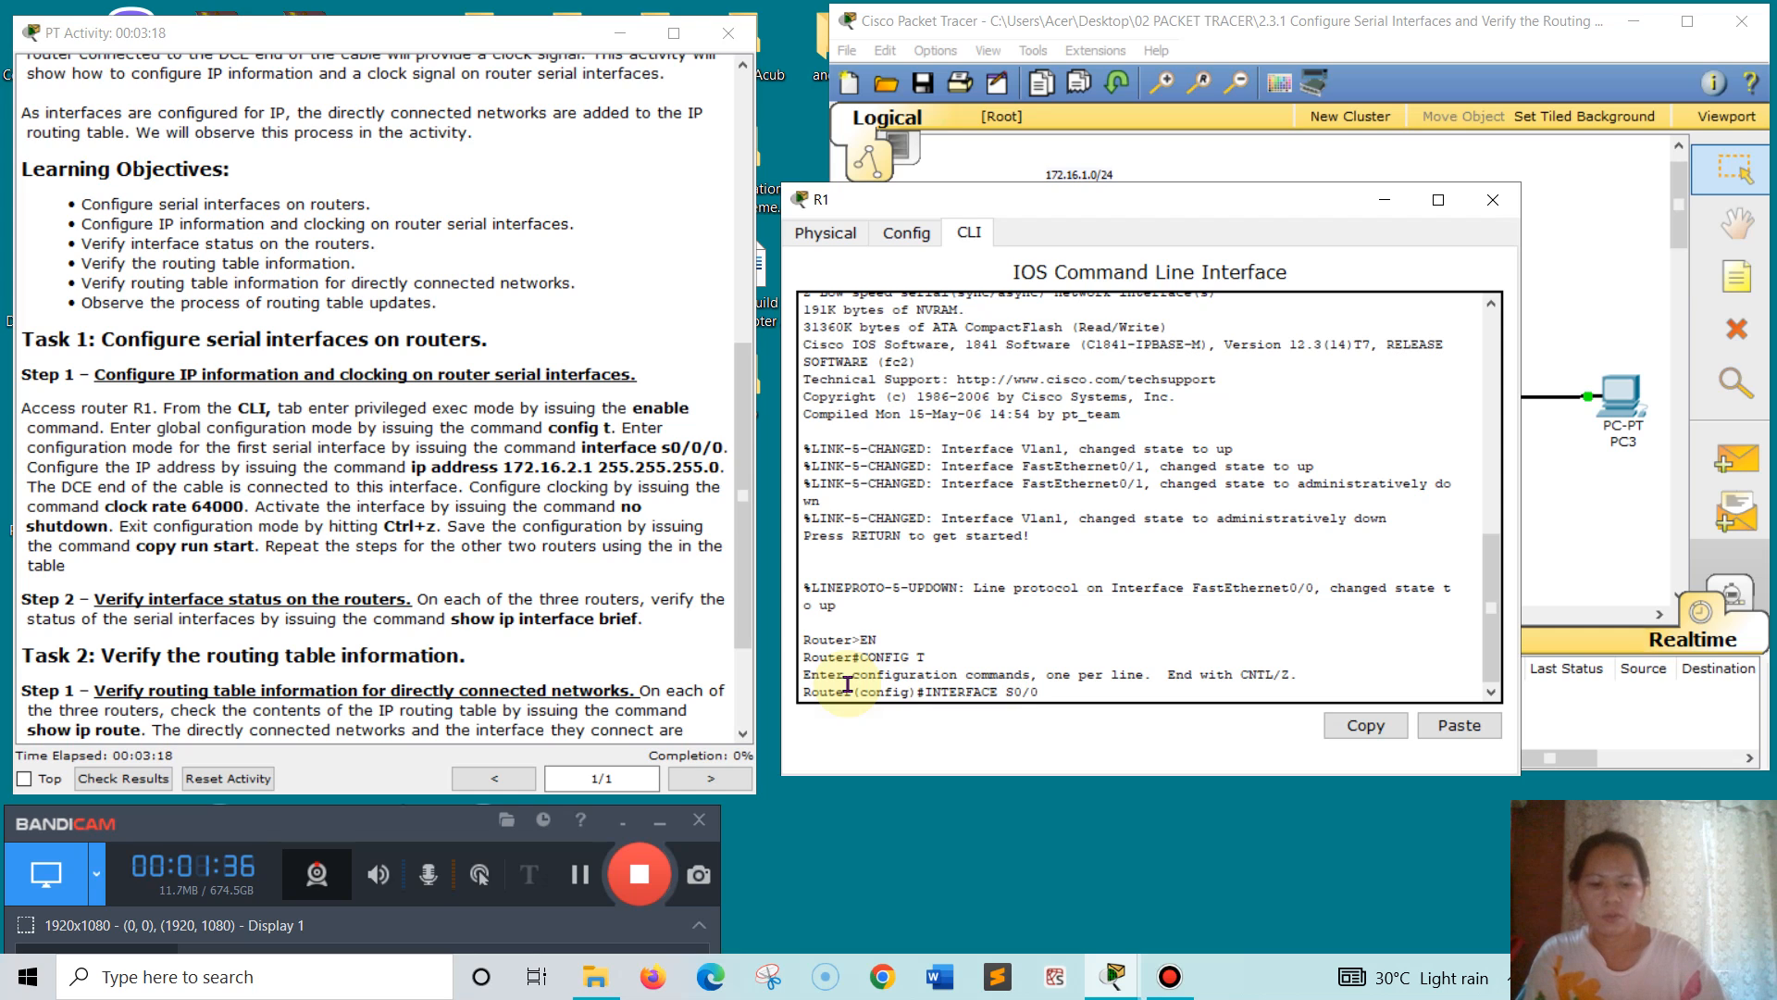
pyautogui.write('/0')
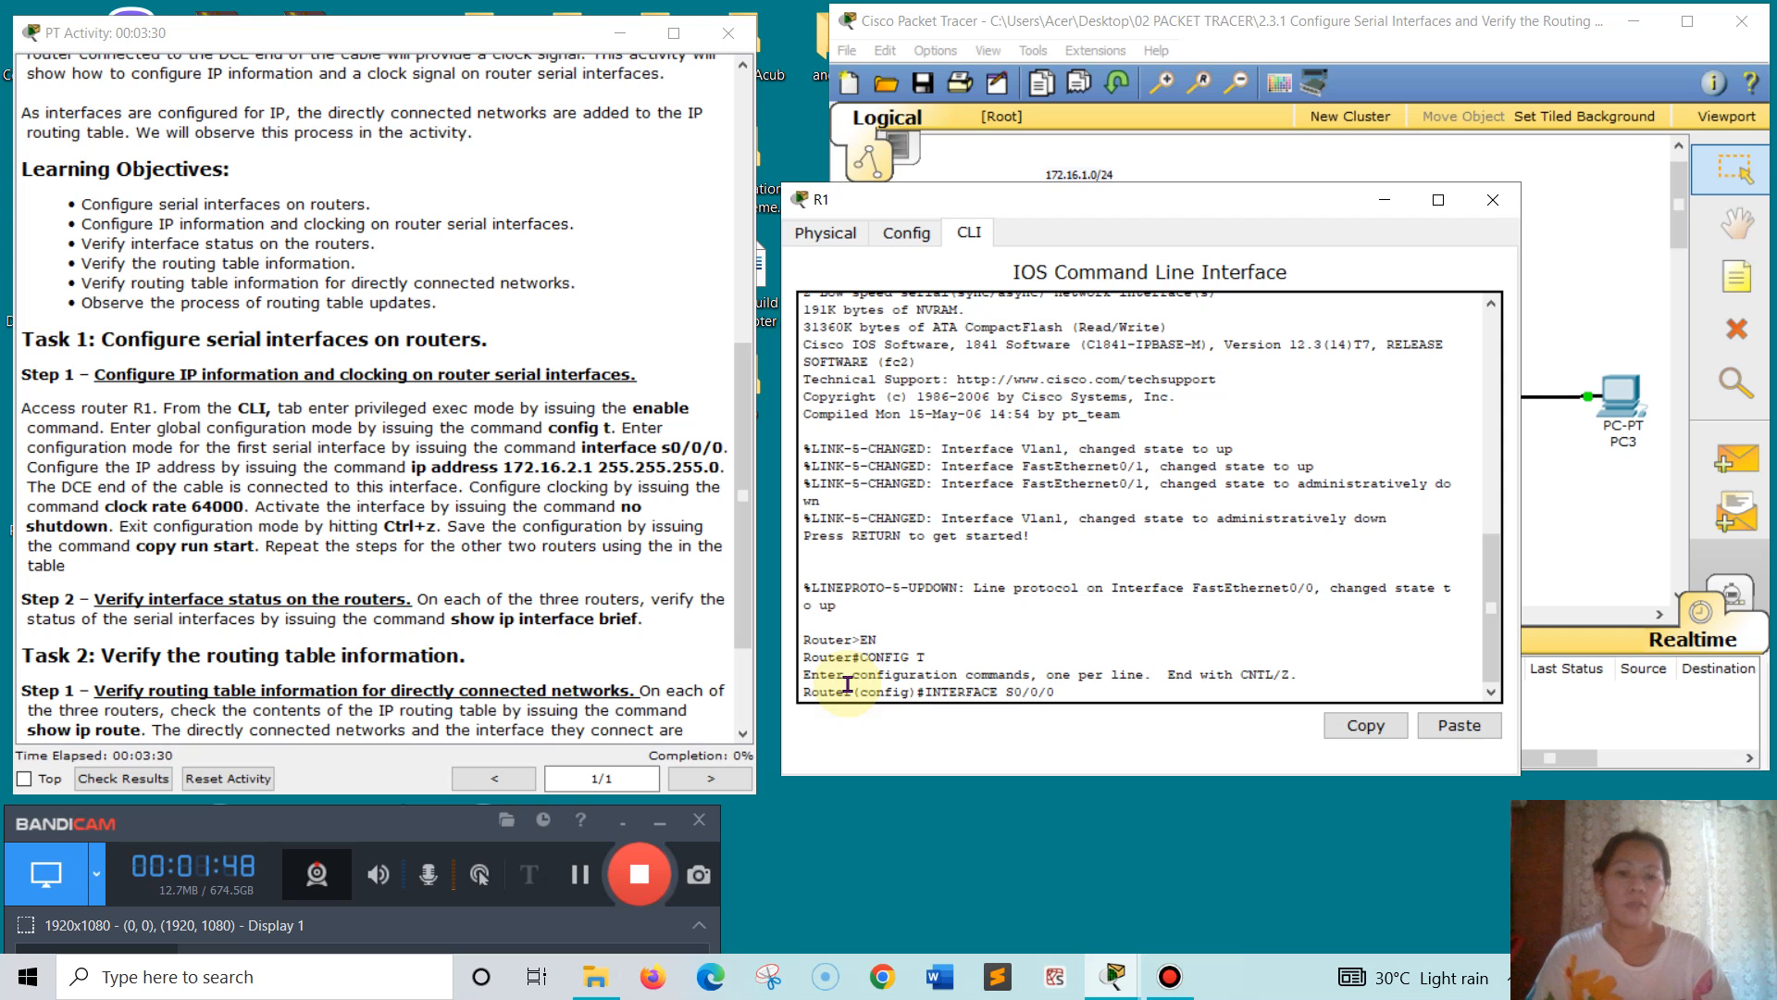
pyautogui.press('Return')
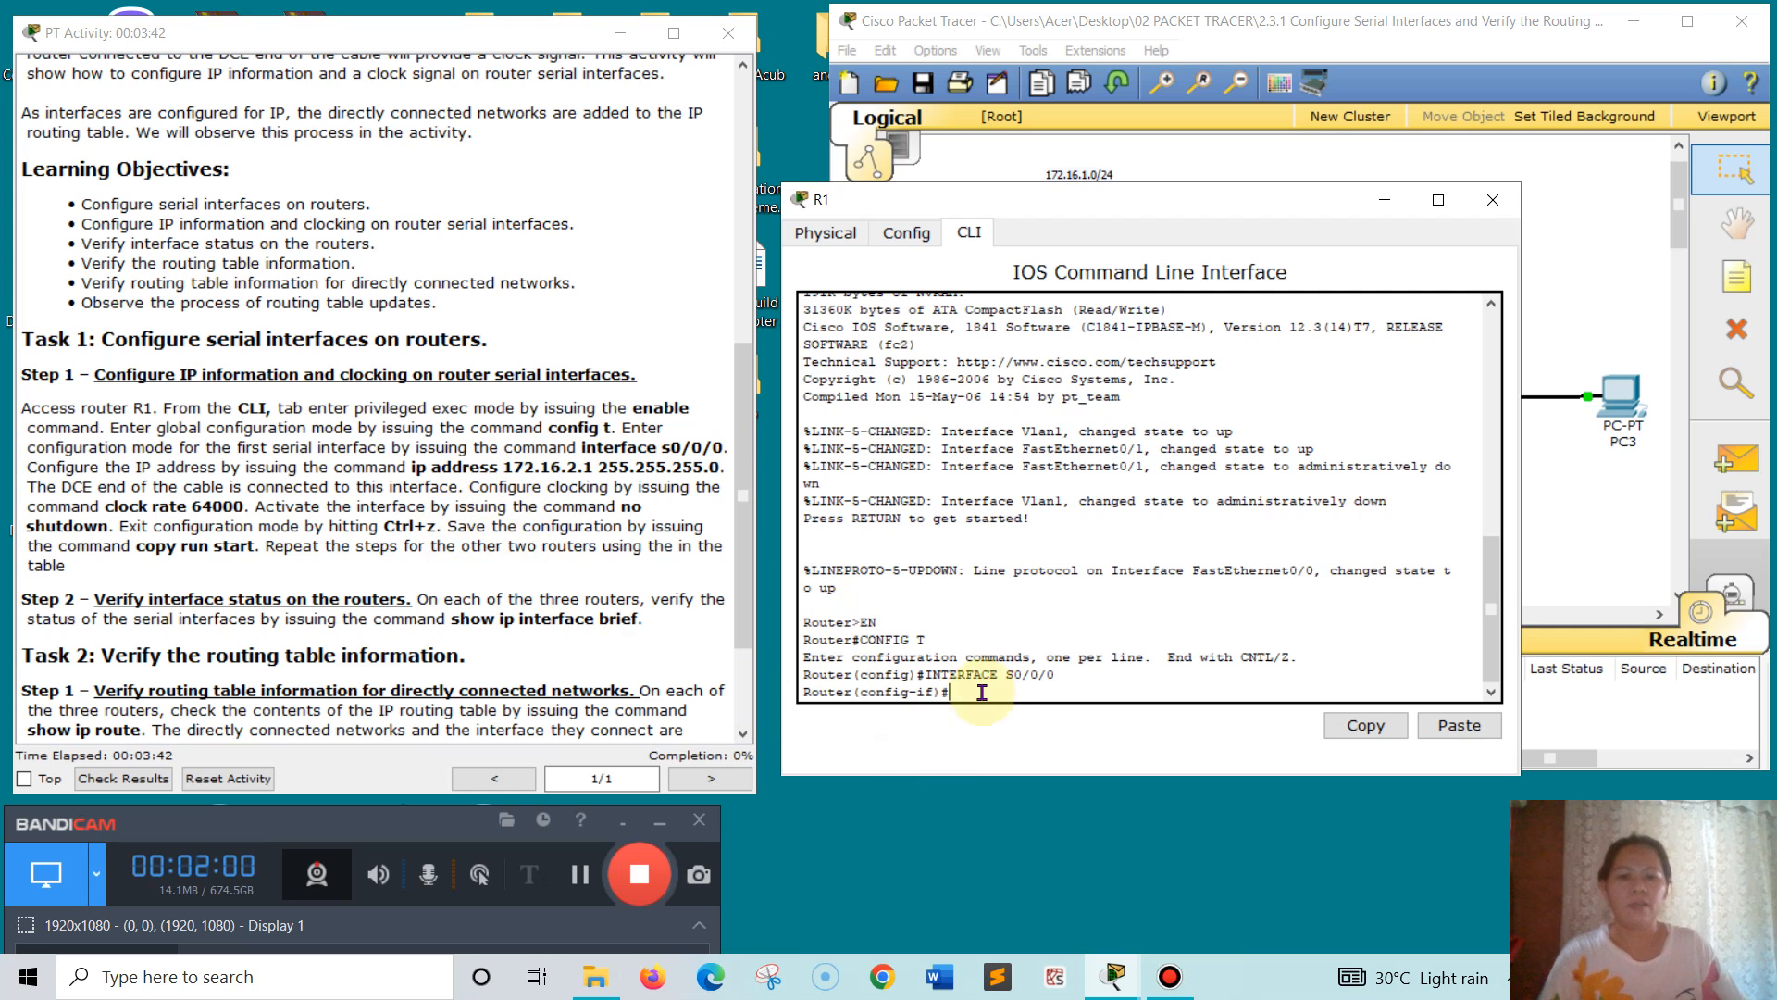
# - Copy the command ip address 172.16.2.1 255.255.255.0 from the activity instructions and run it on R1's S0/0/0 interface
pyautogui.click(413, 468)
pyautogui.moveTo(447, 471); pyautogui.dragTo(724, 475)
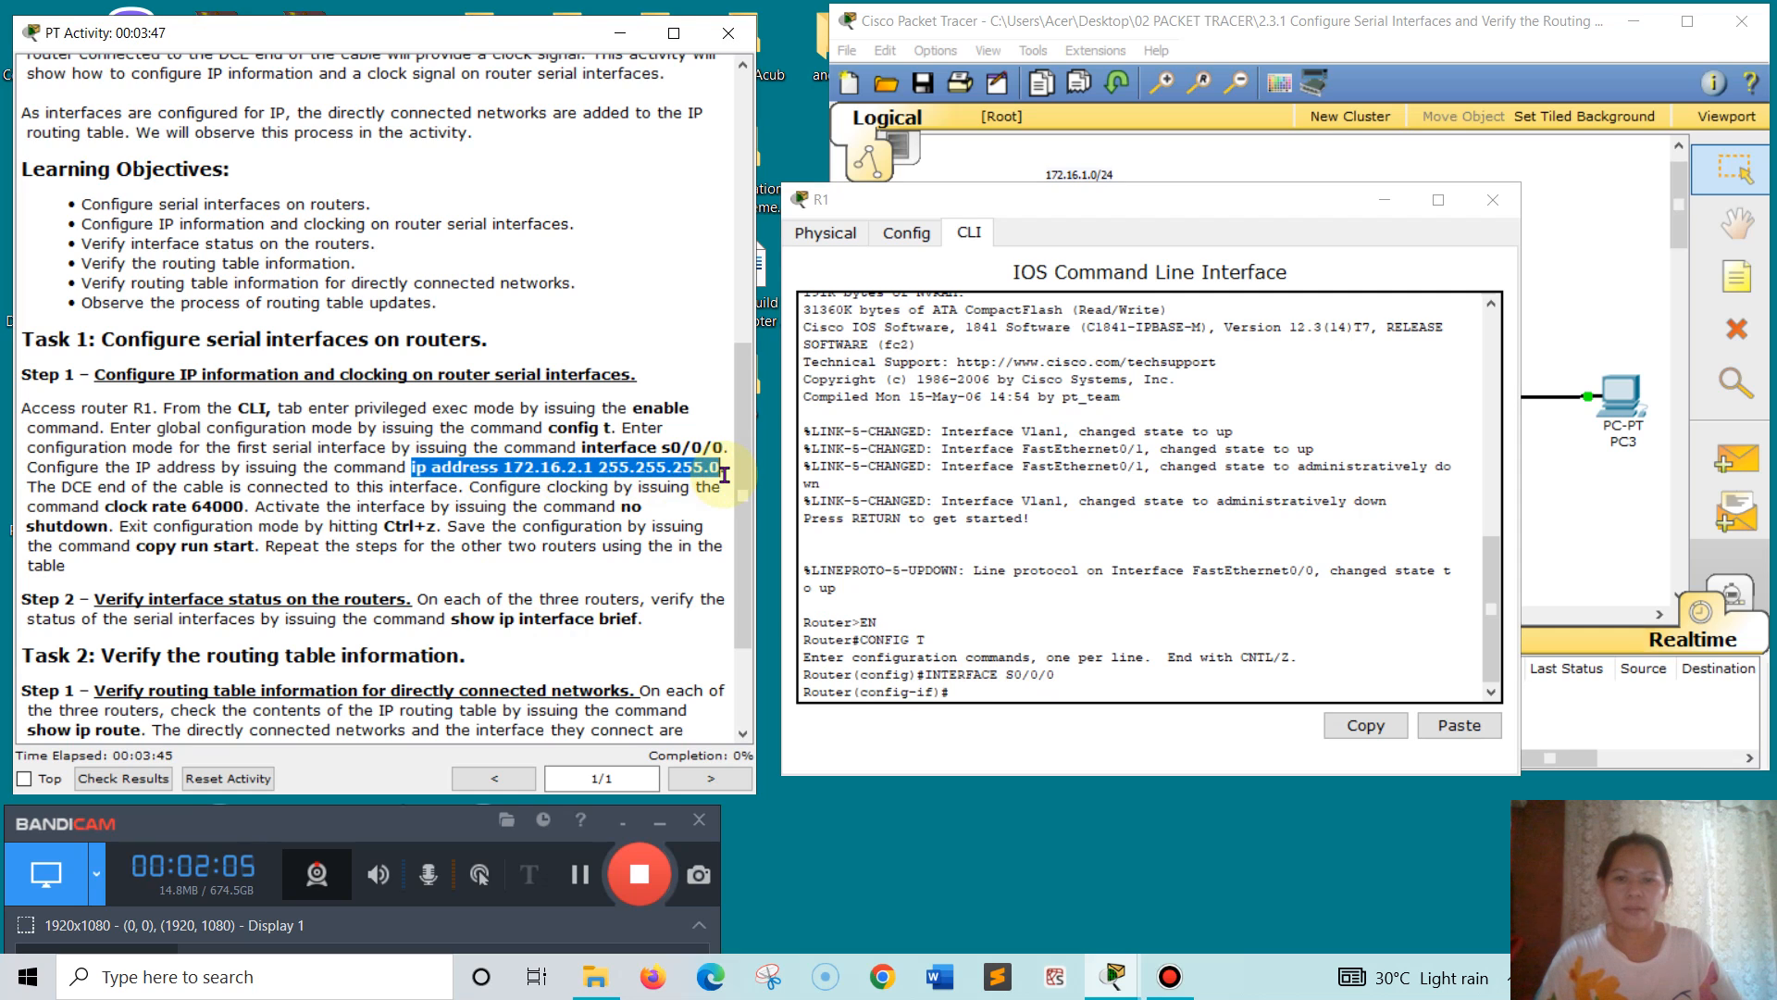
pyautogui.rightClick(645, 464)
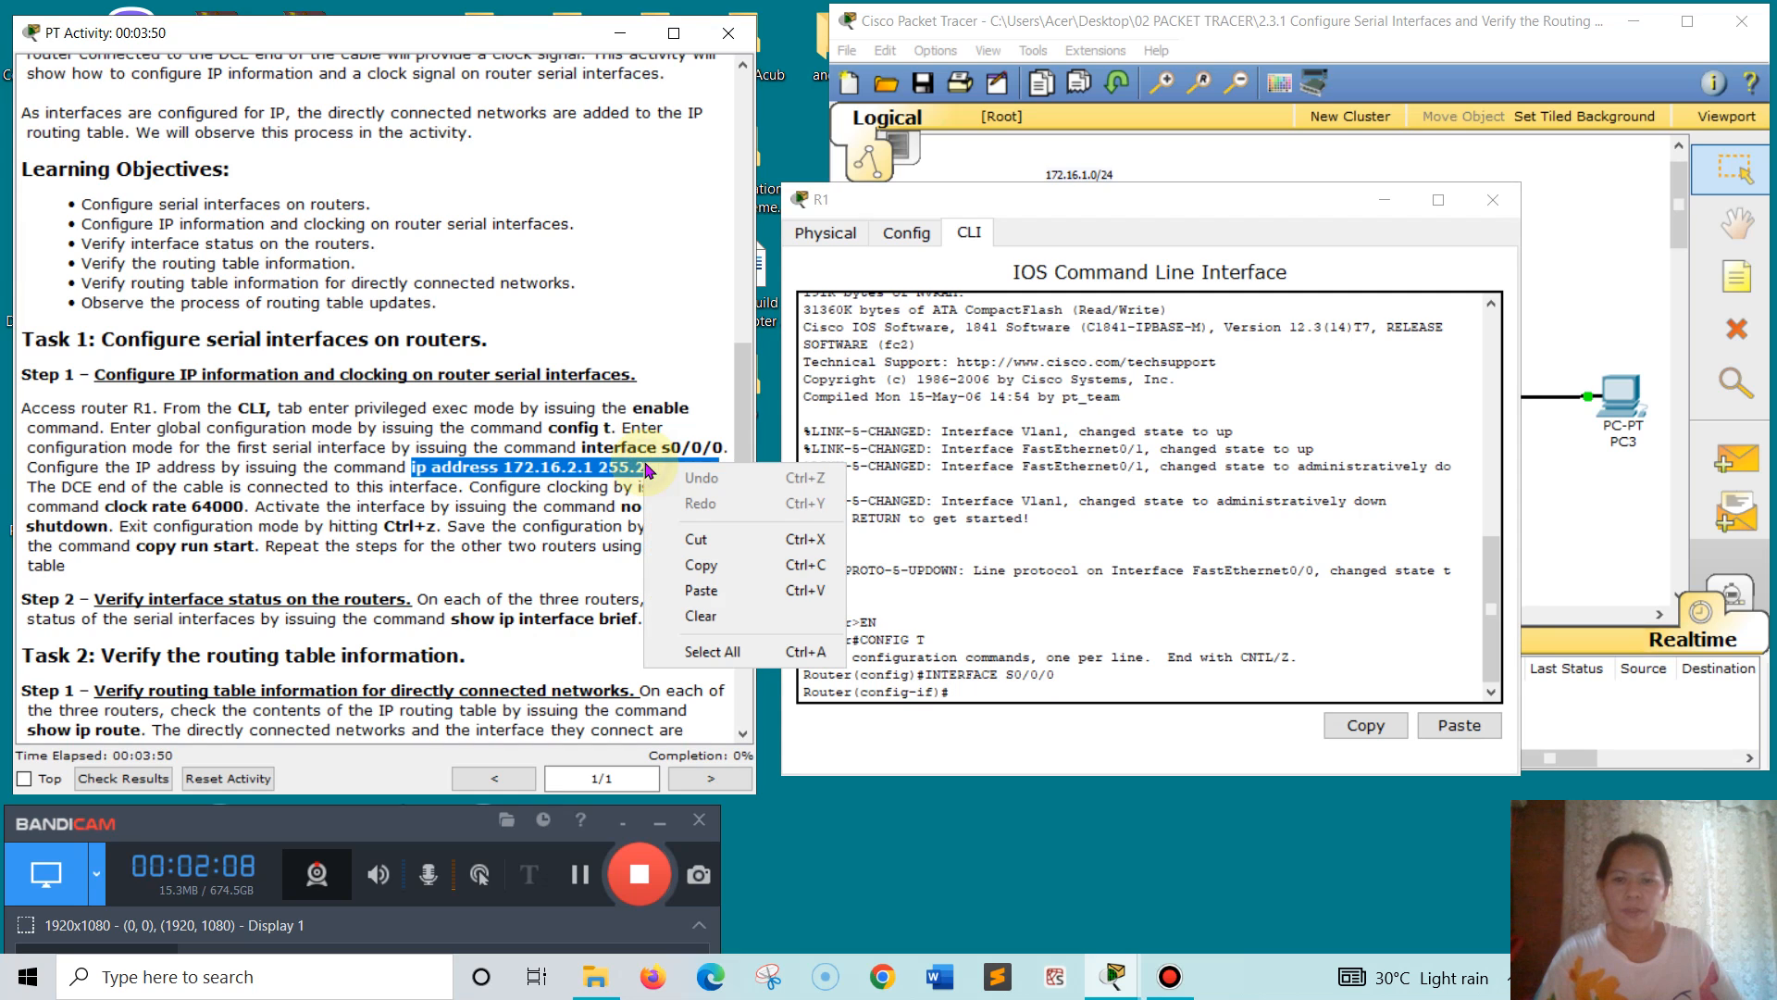
pyautogui.click(686, 565)
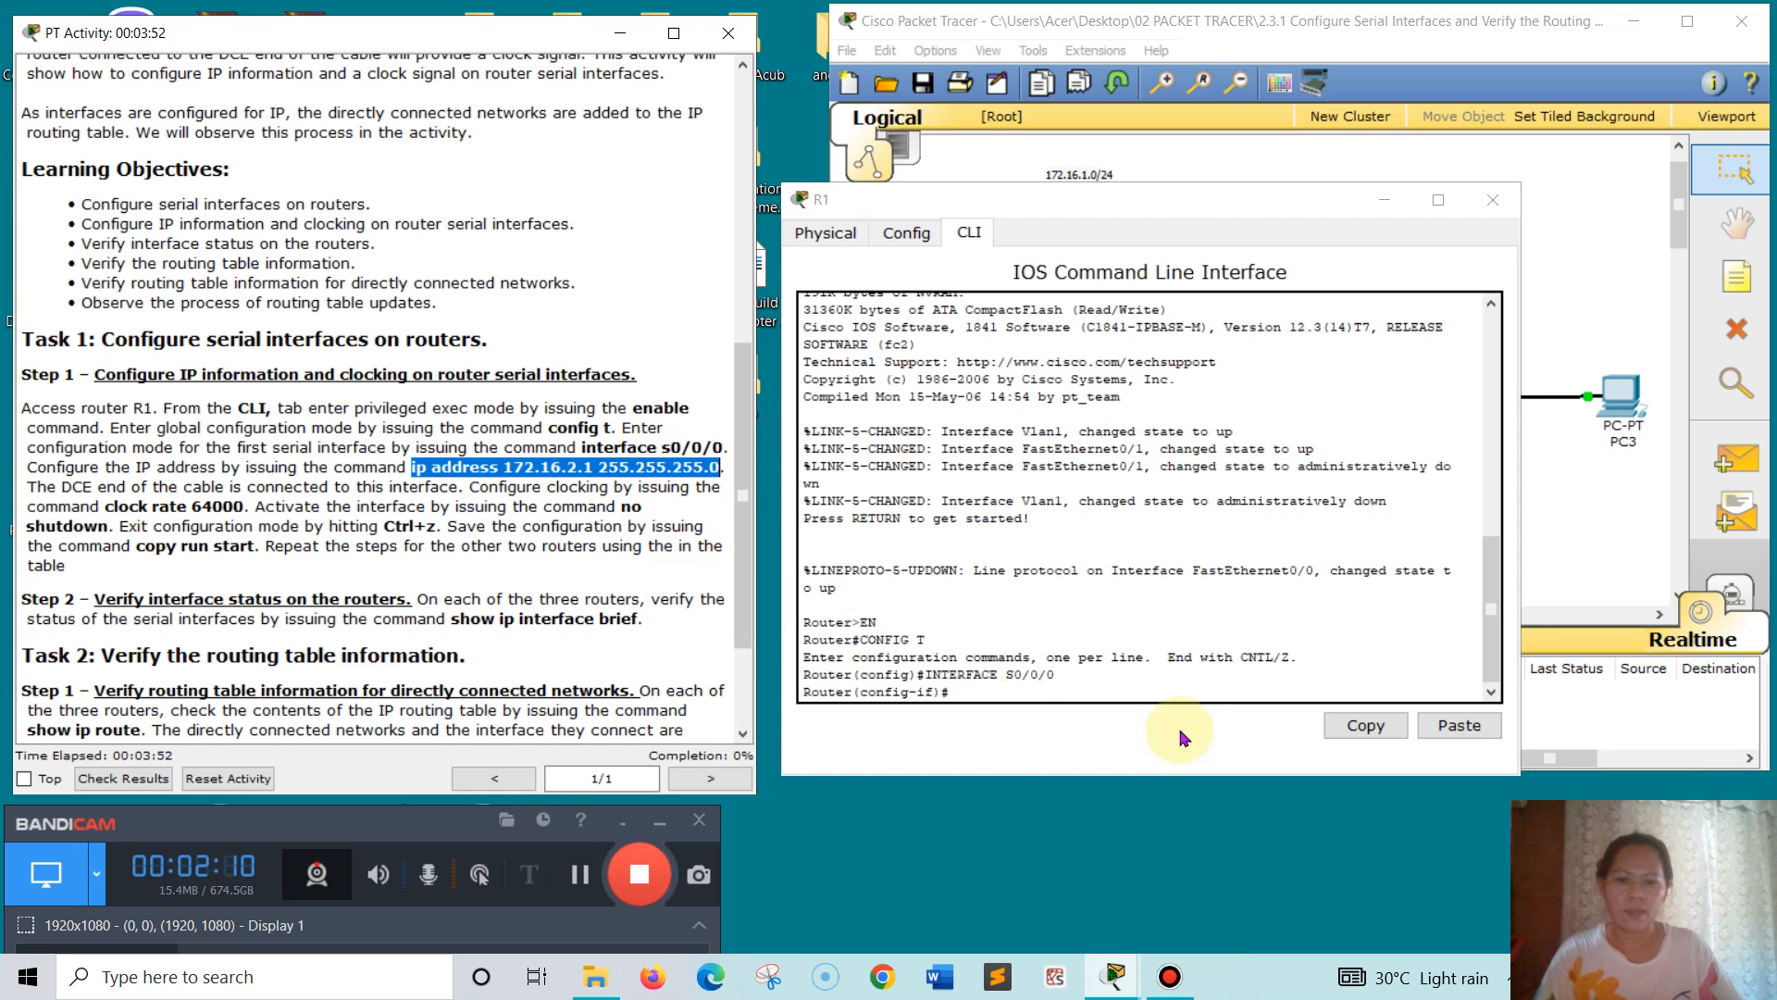
pyautogui.click(980, 690)
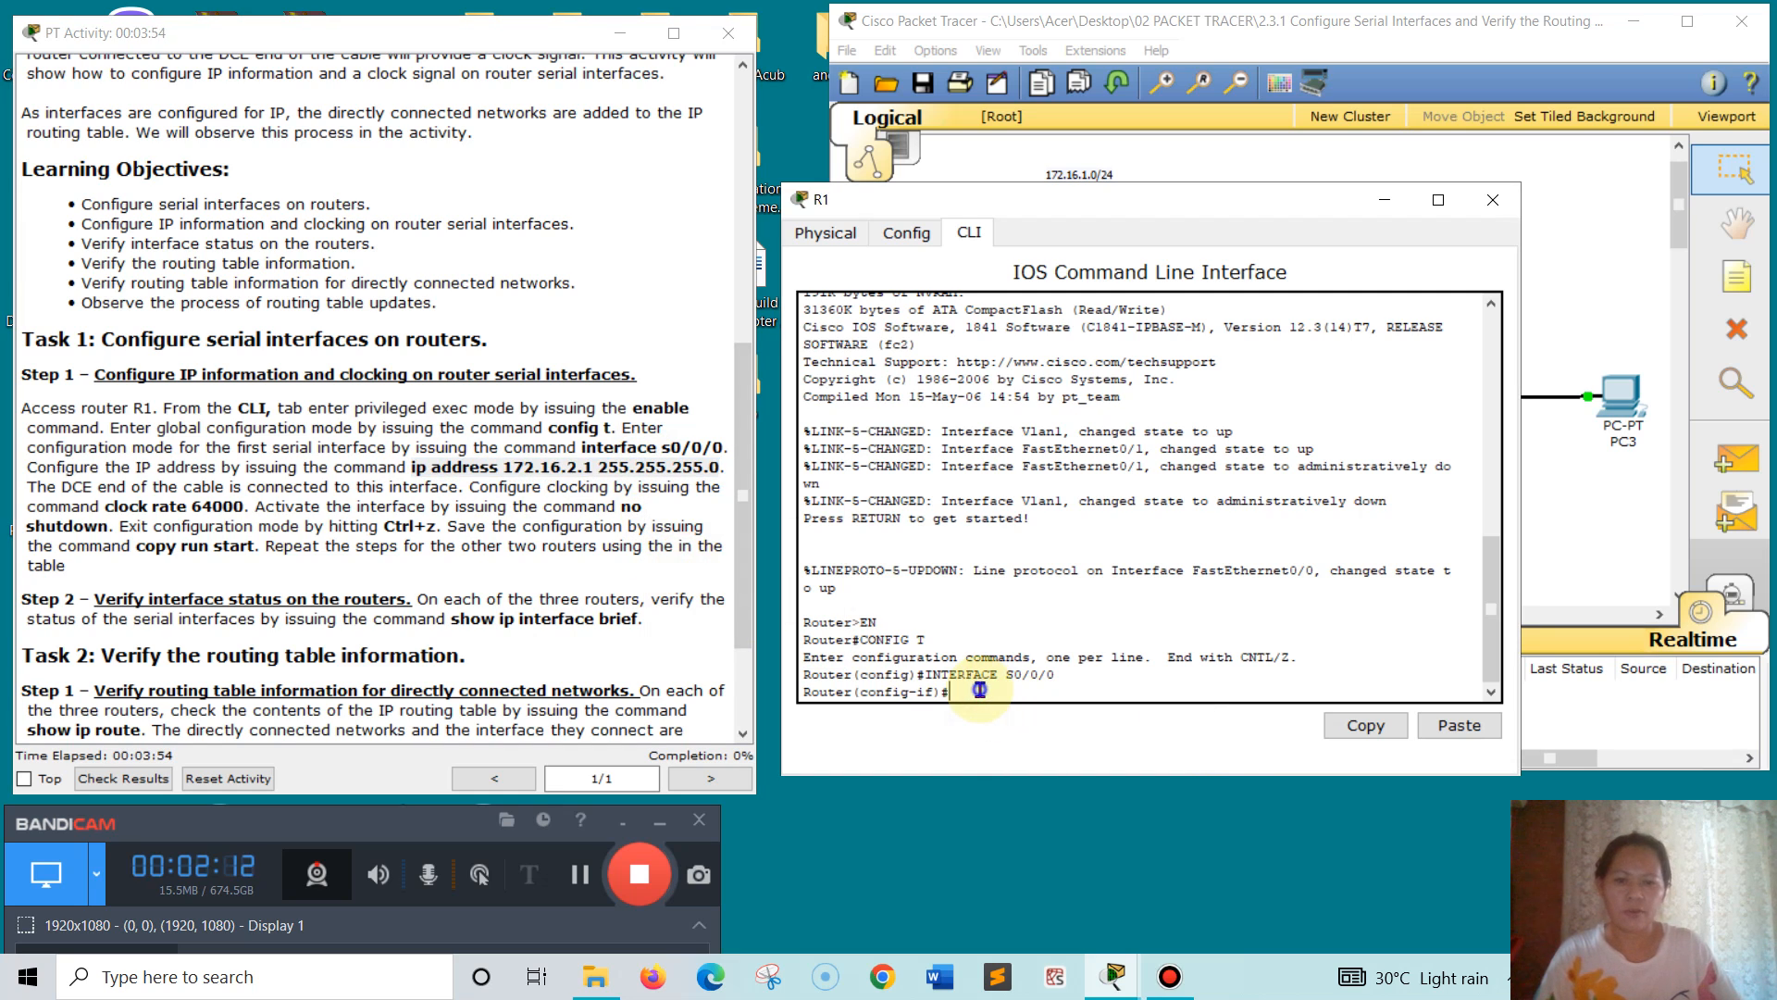
pyautogui.rightClick(979, 691)
pyautogui.click(1014, 747)
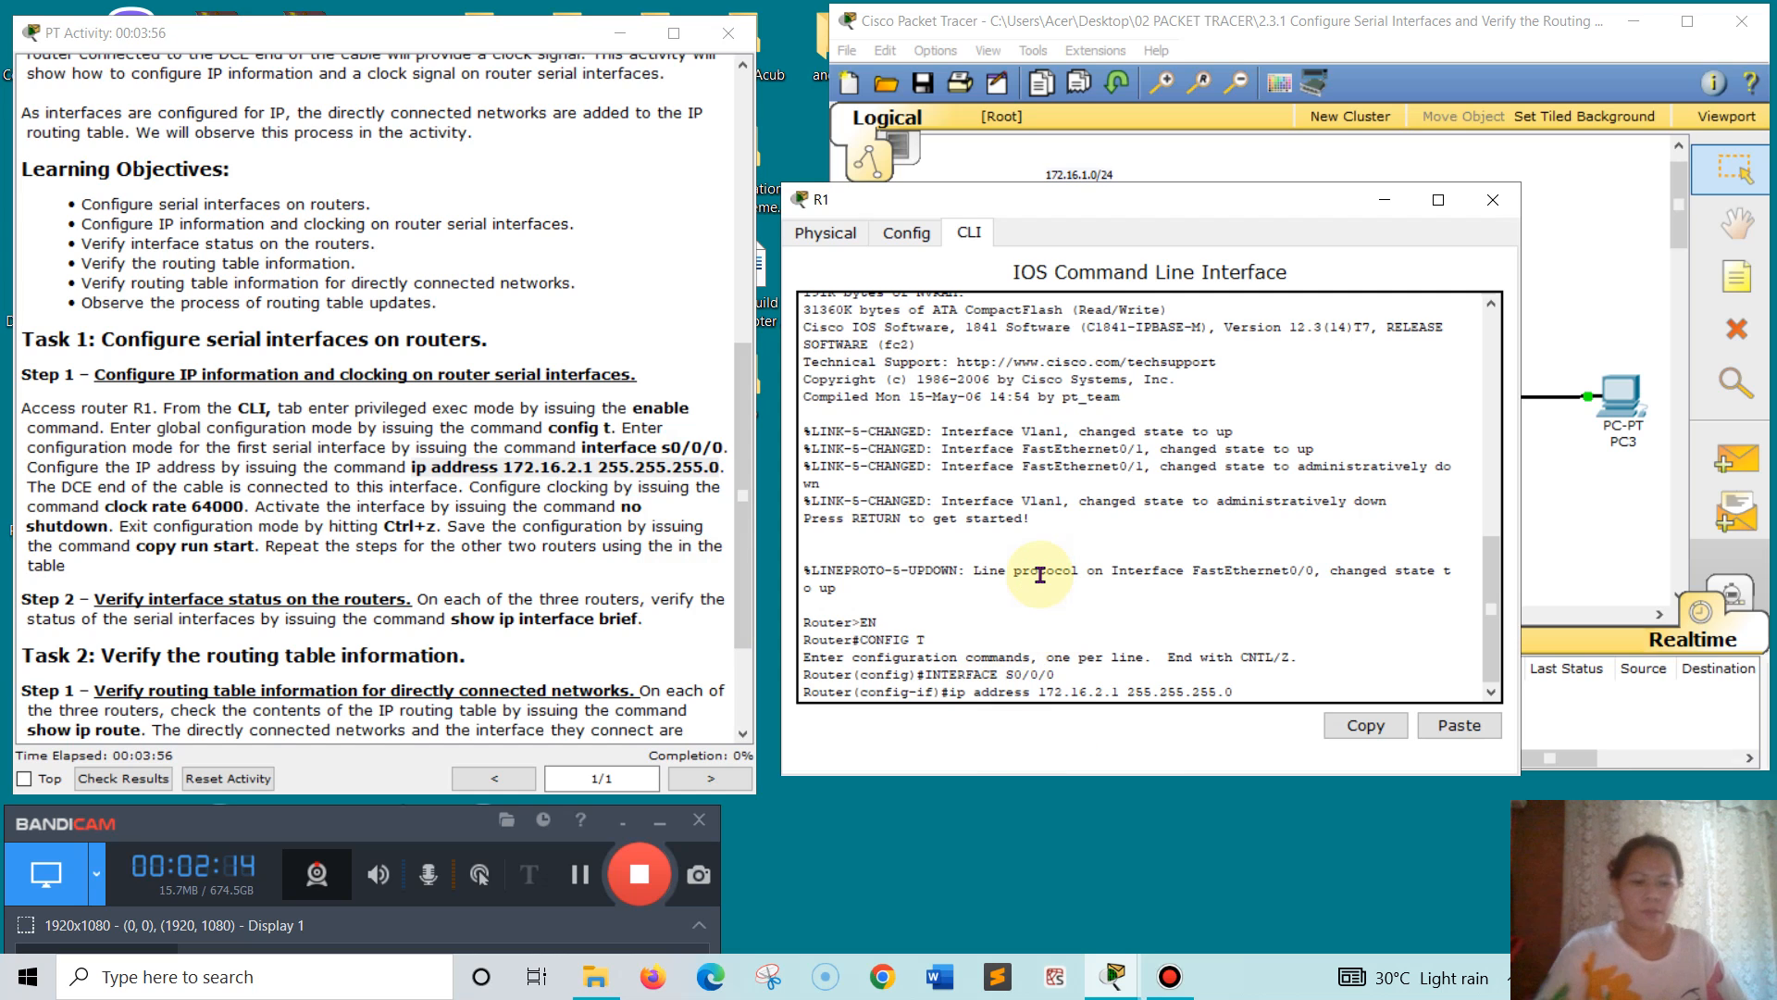
pyautogui.press('Return')
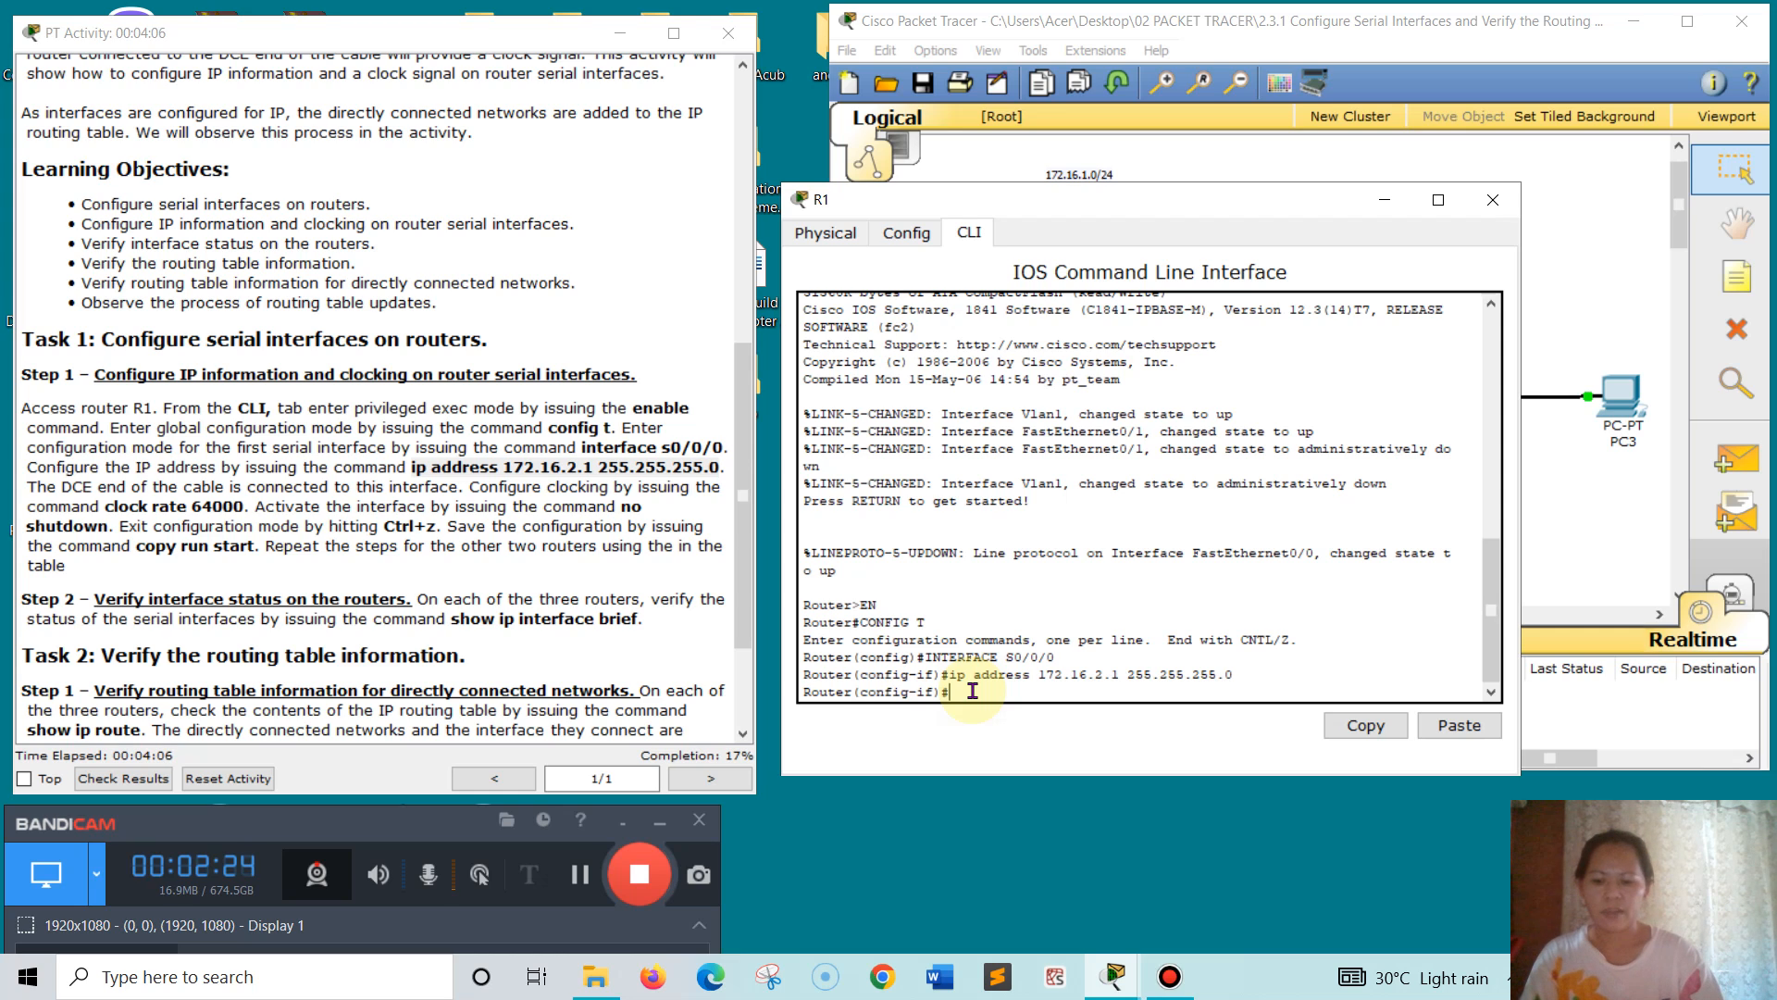
# - Set the clock rate of R1's S0/0/0 interface to 64000
pyautogui.write('CLOC')
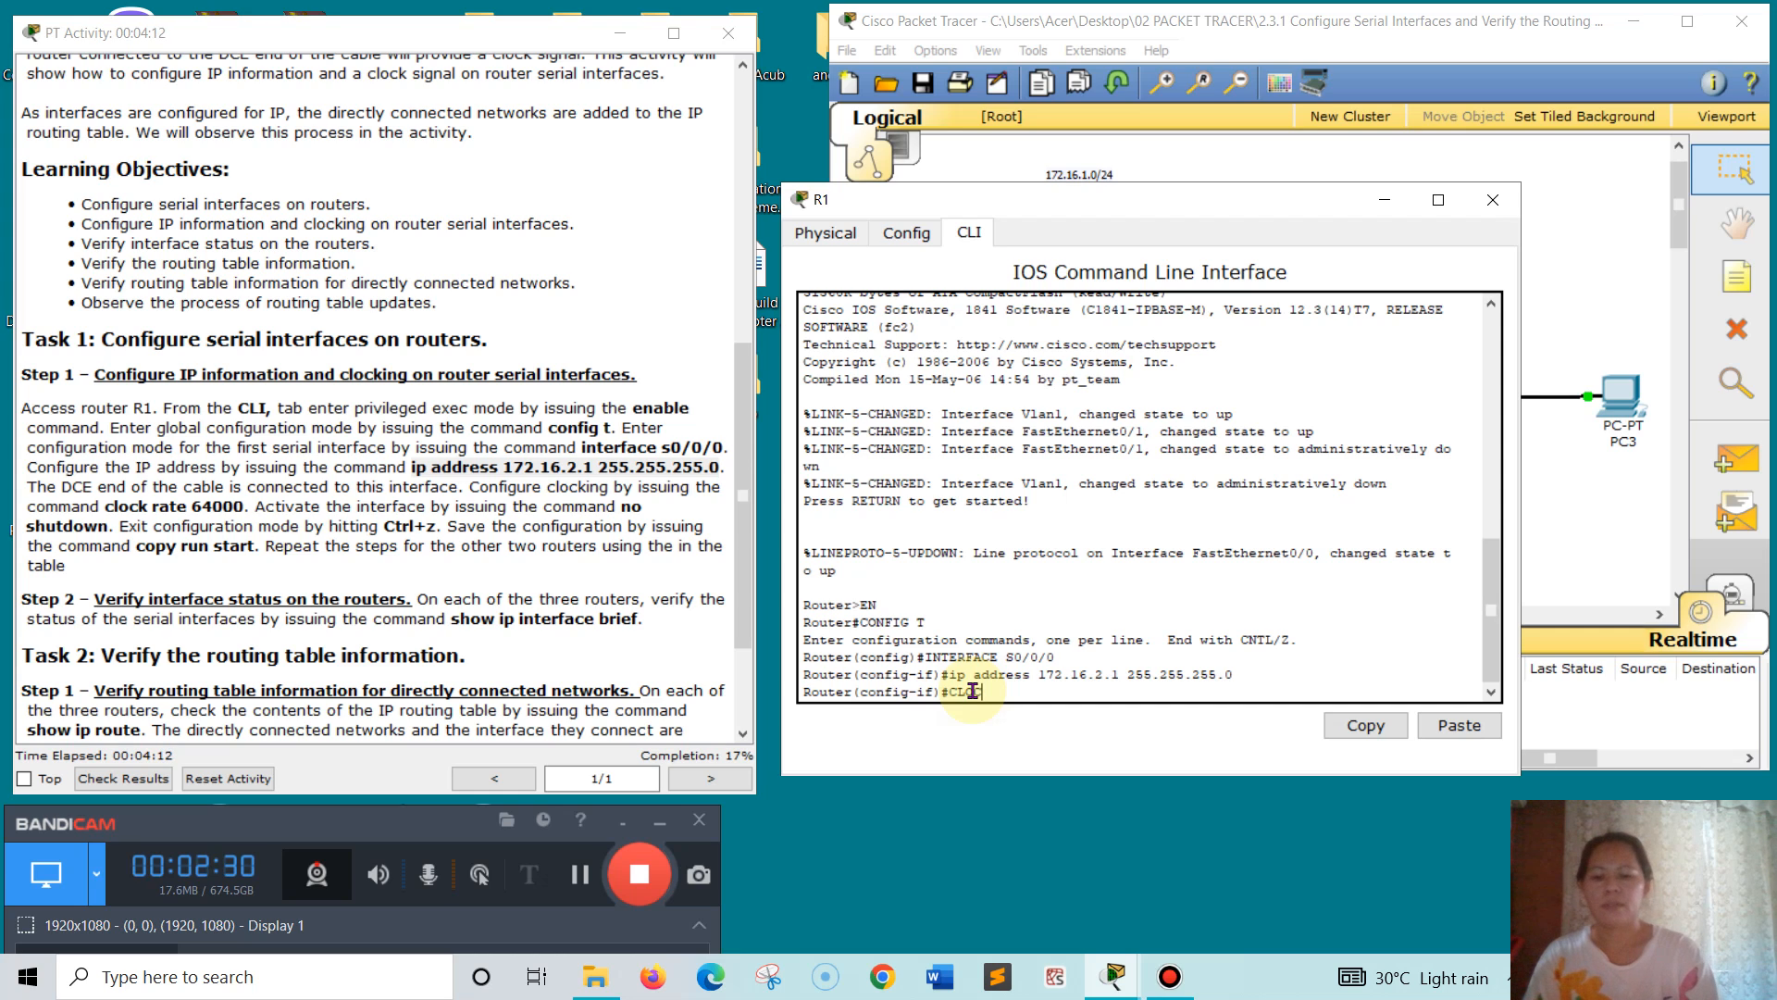
pyautogui.write('K R')
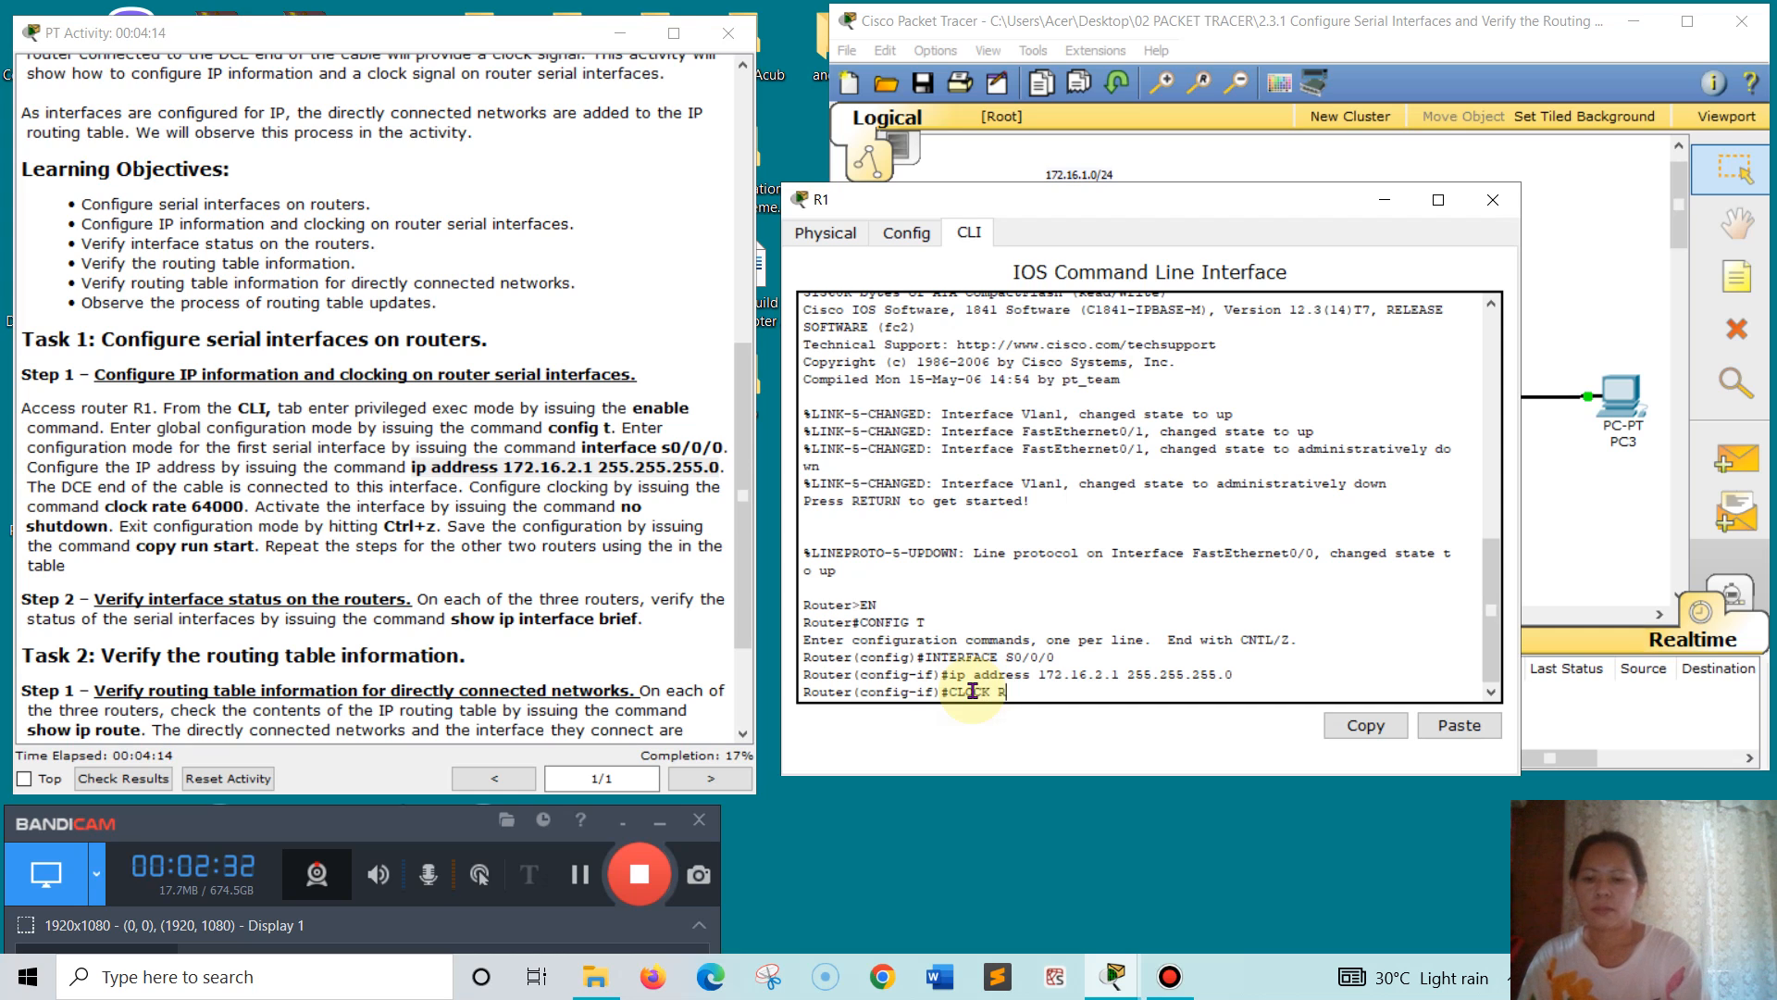
pyautogui.write('ATE 64000')
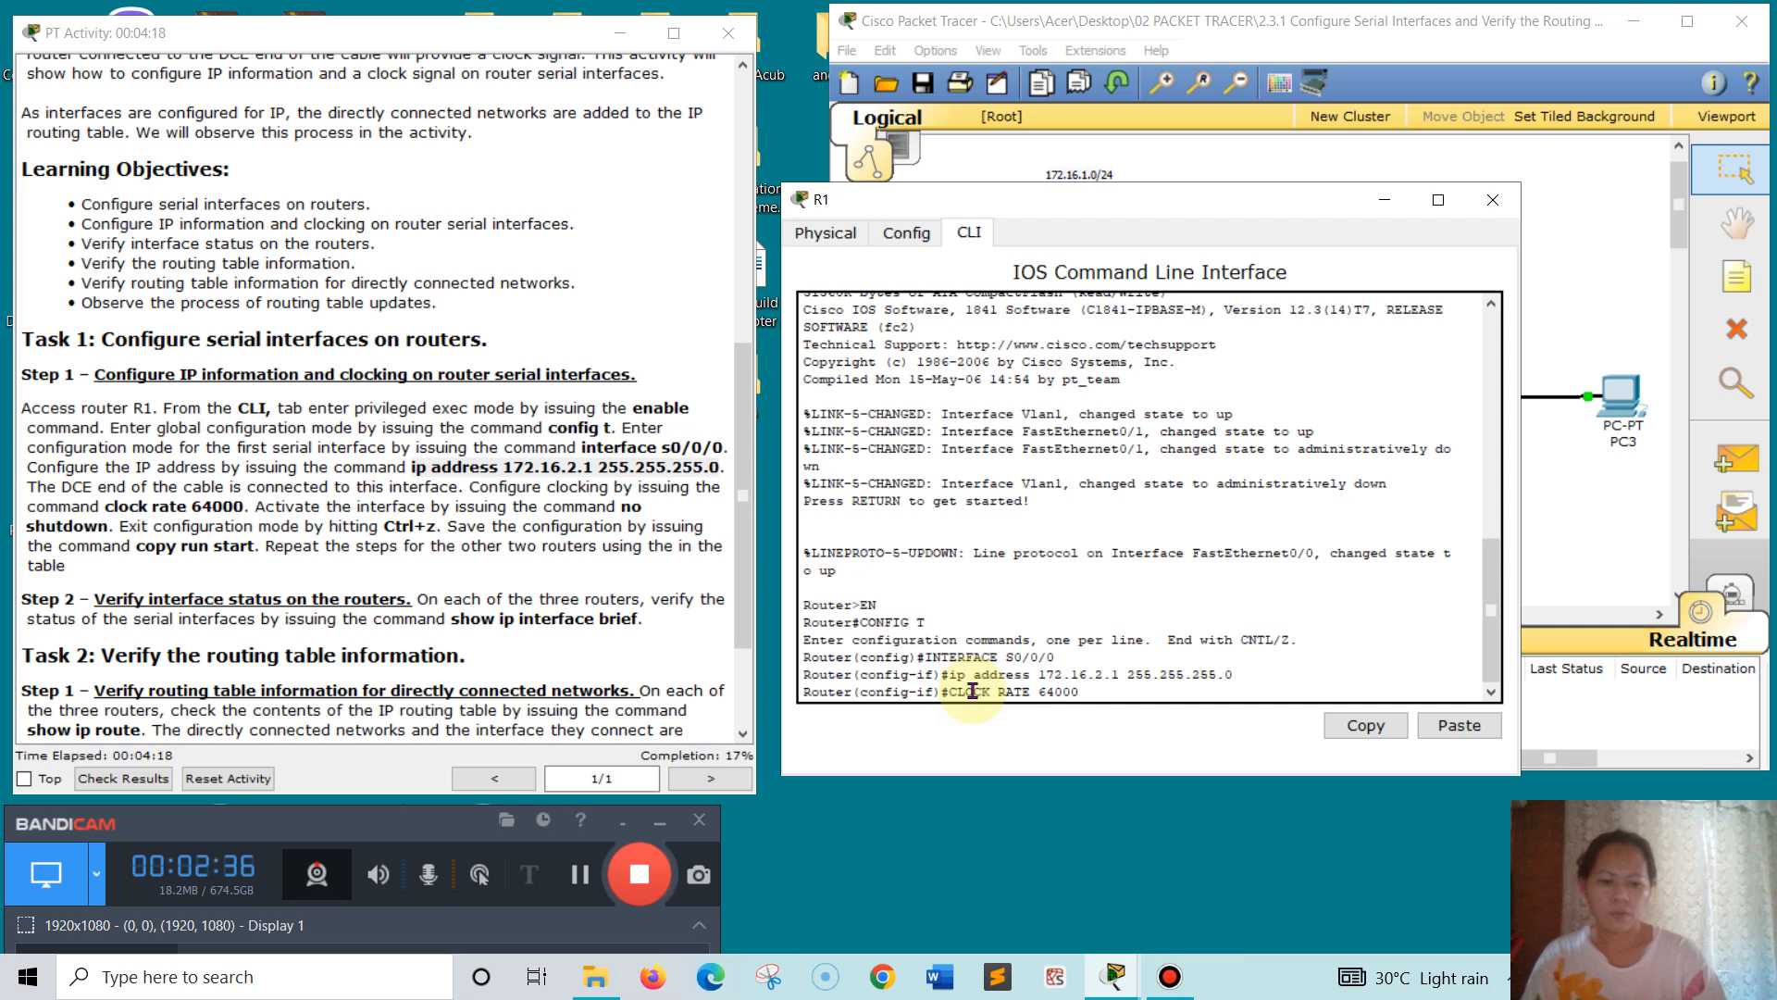
pyautogui.press('Return')
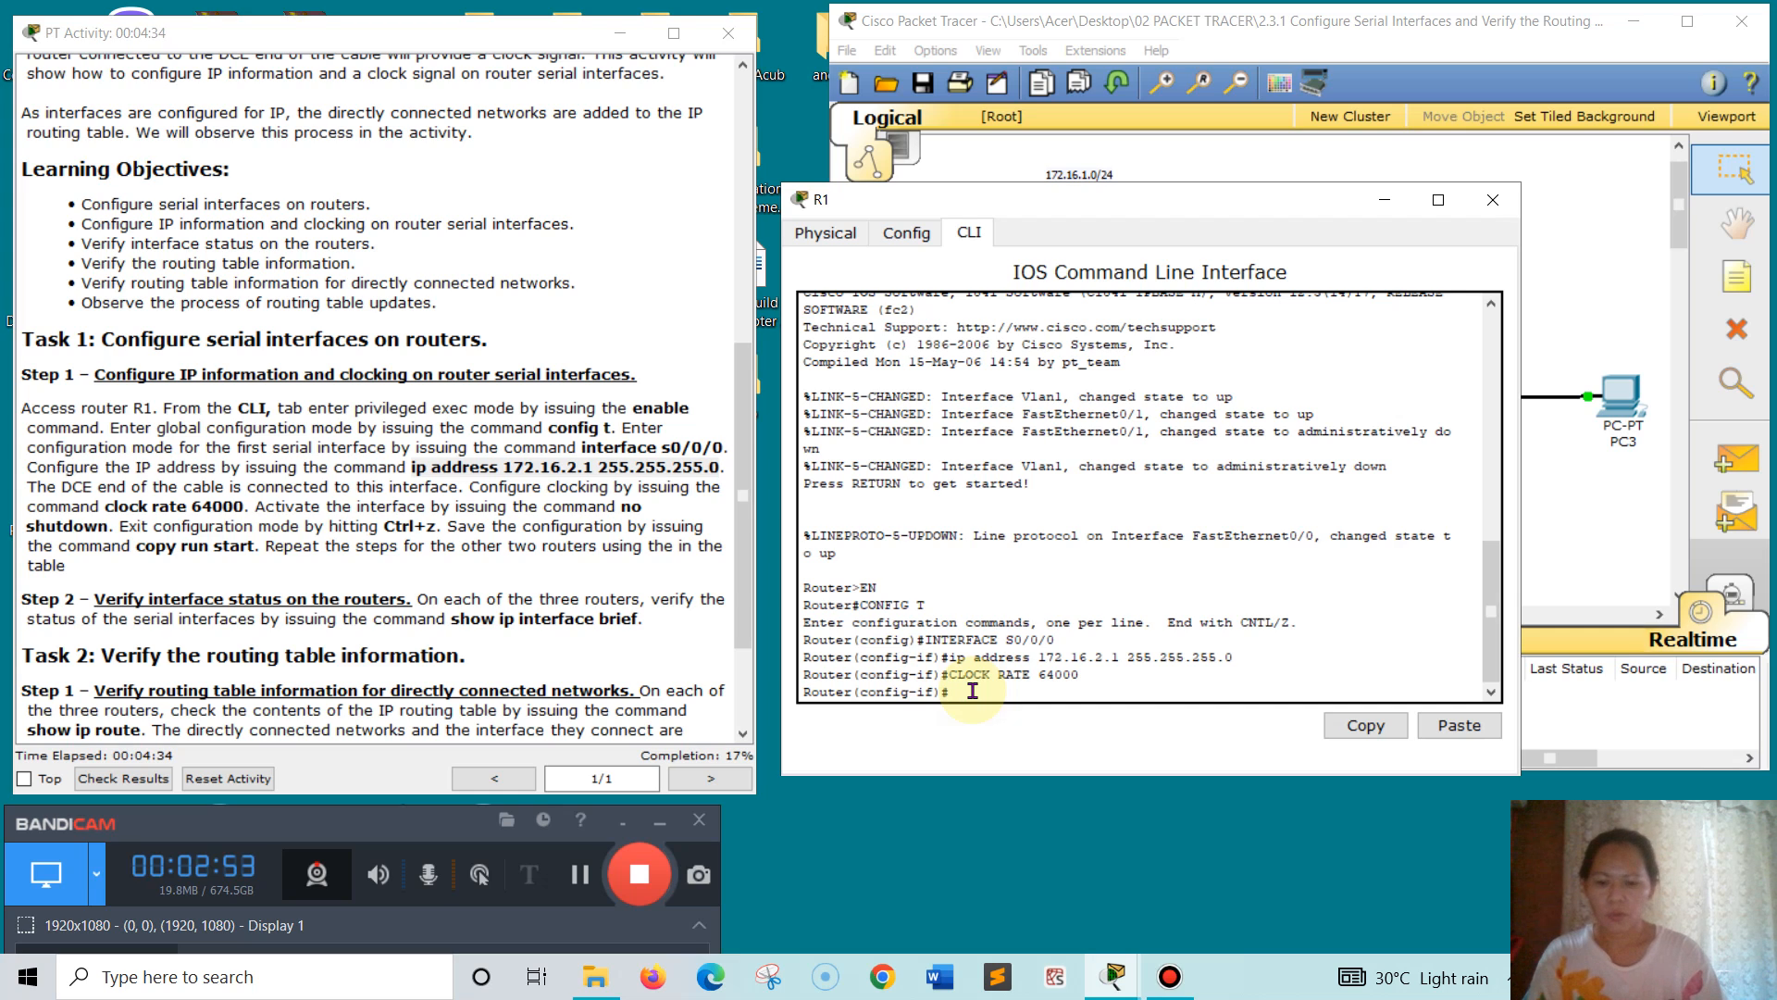
# - Activate R1's S0/0/0 interface with the NO SHUTDOWN command
pyautogui.write('NO')
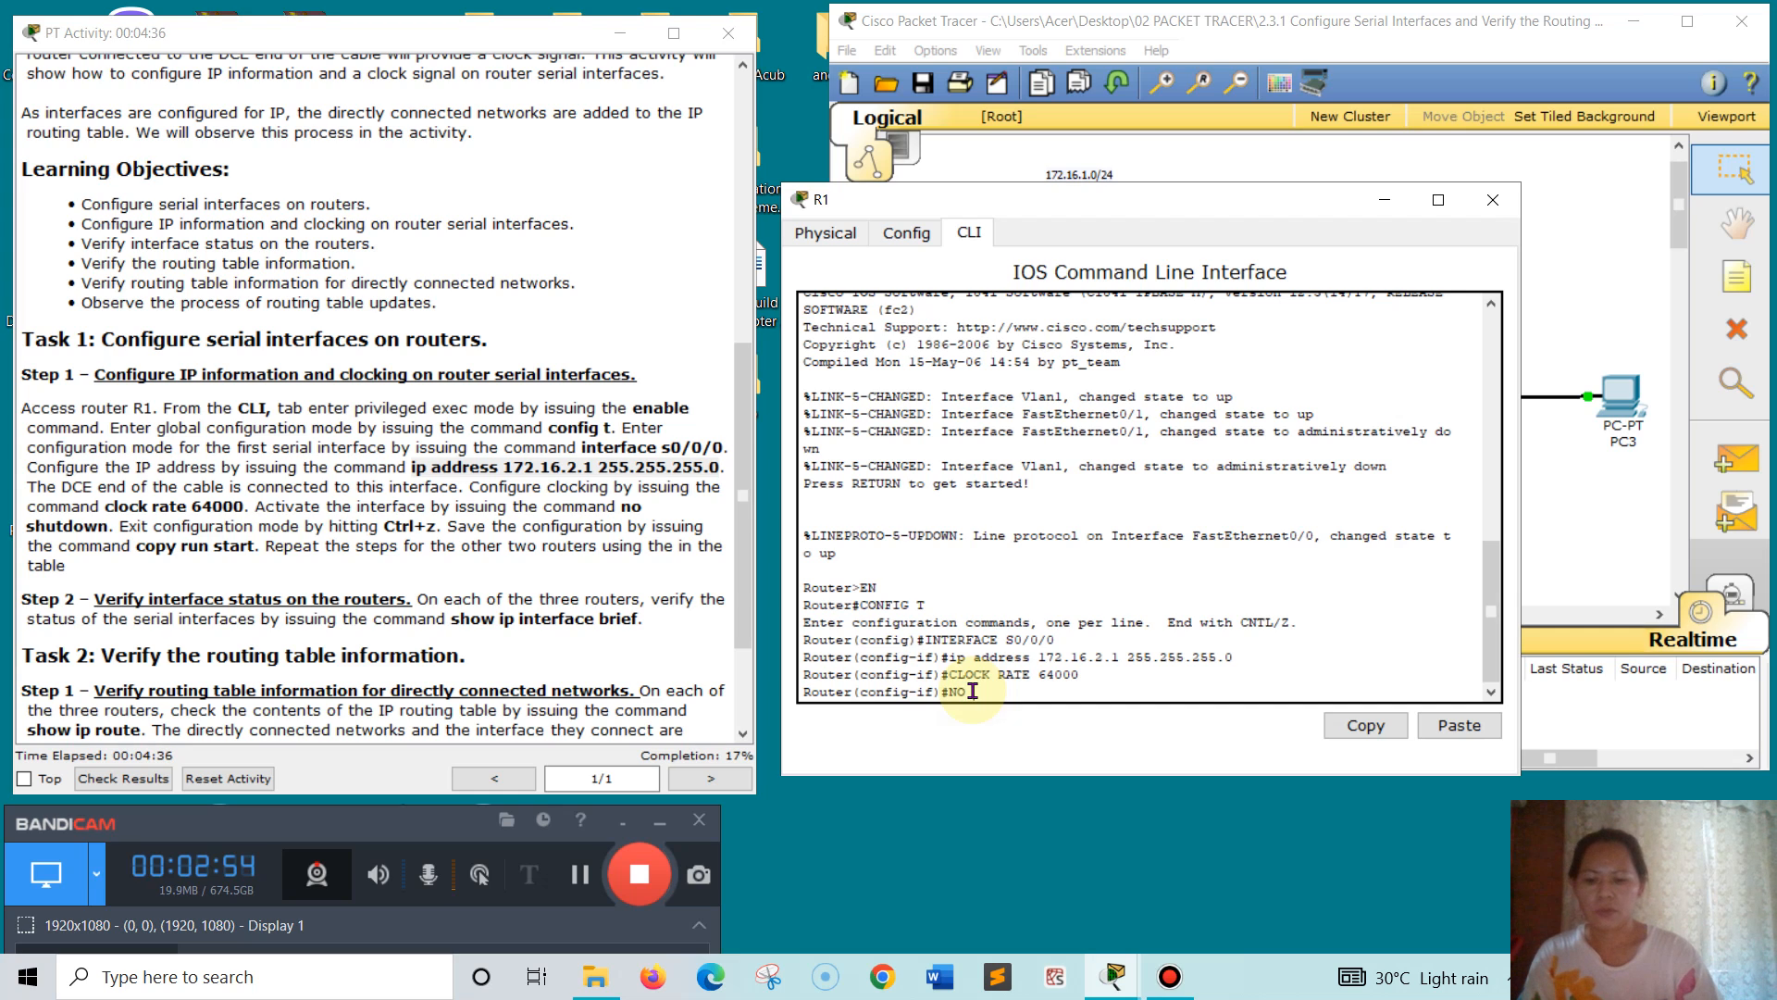
pyautogui.write(' SHUT')
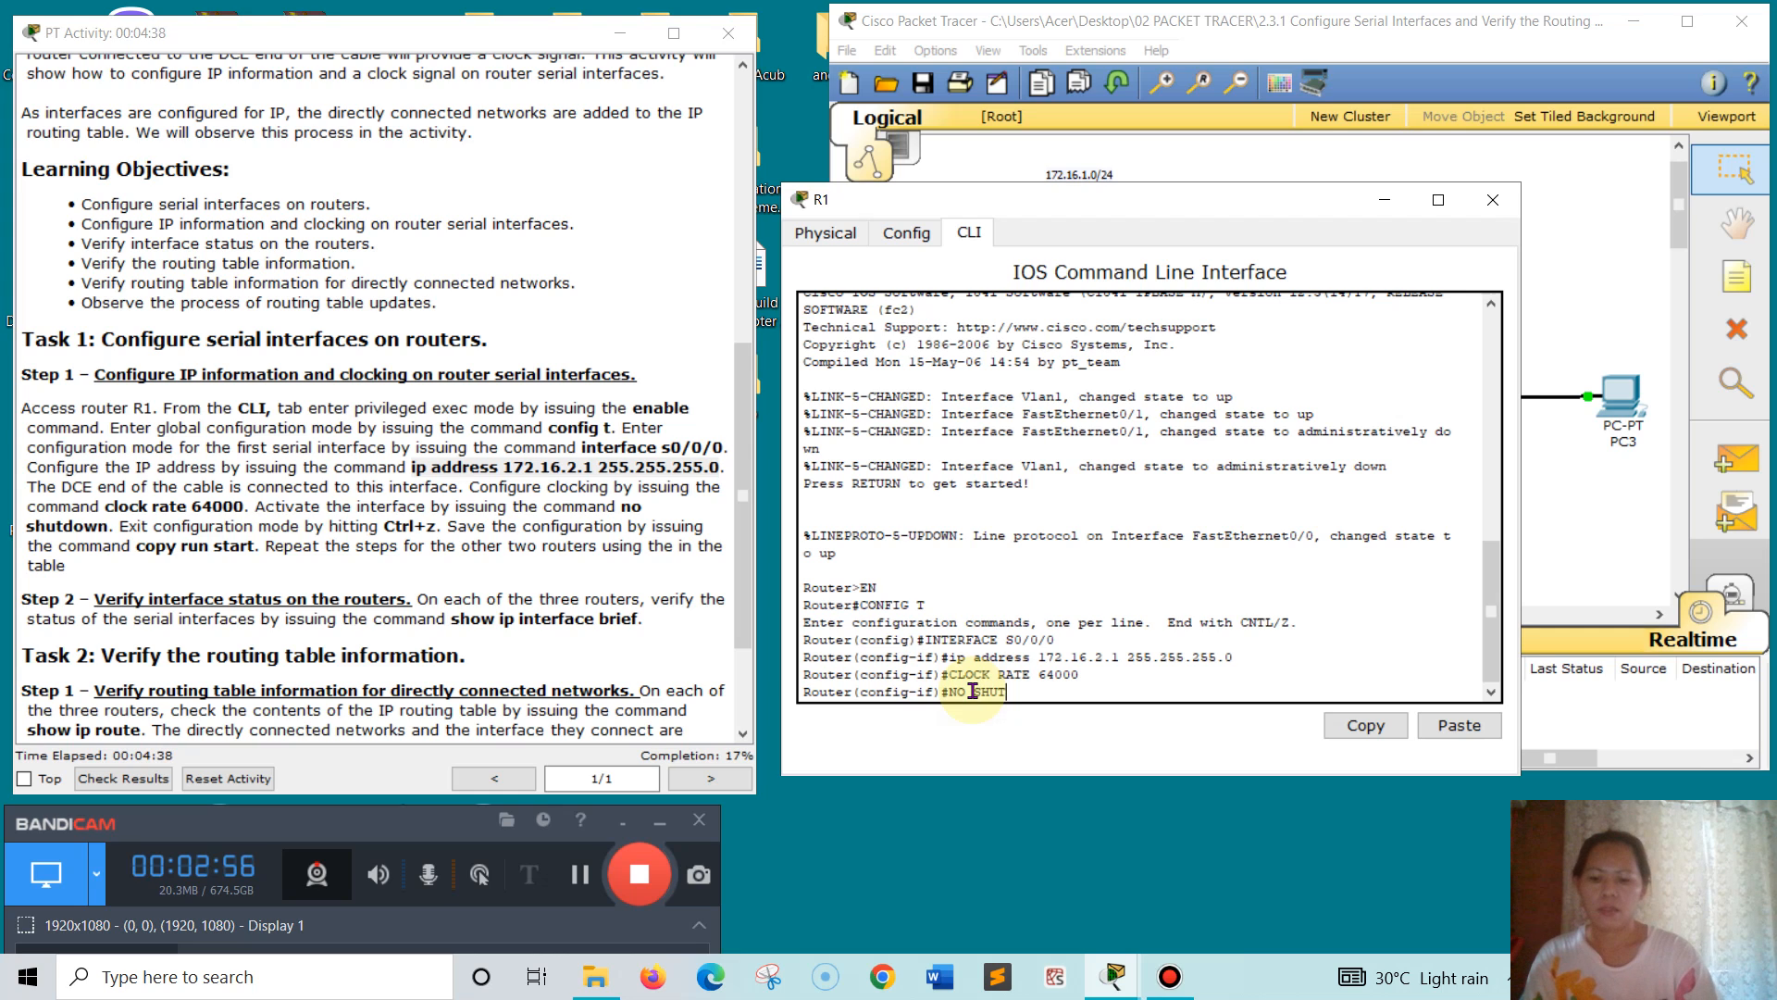
pyautogui.write('DOWN')
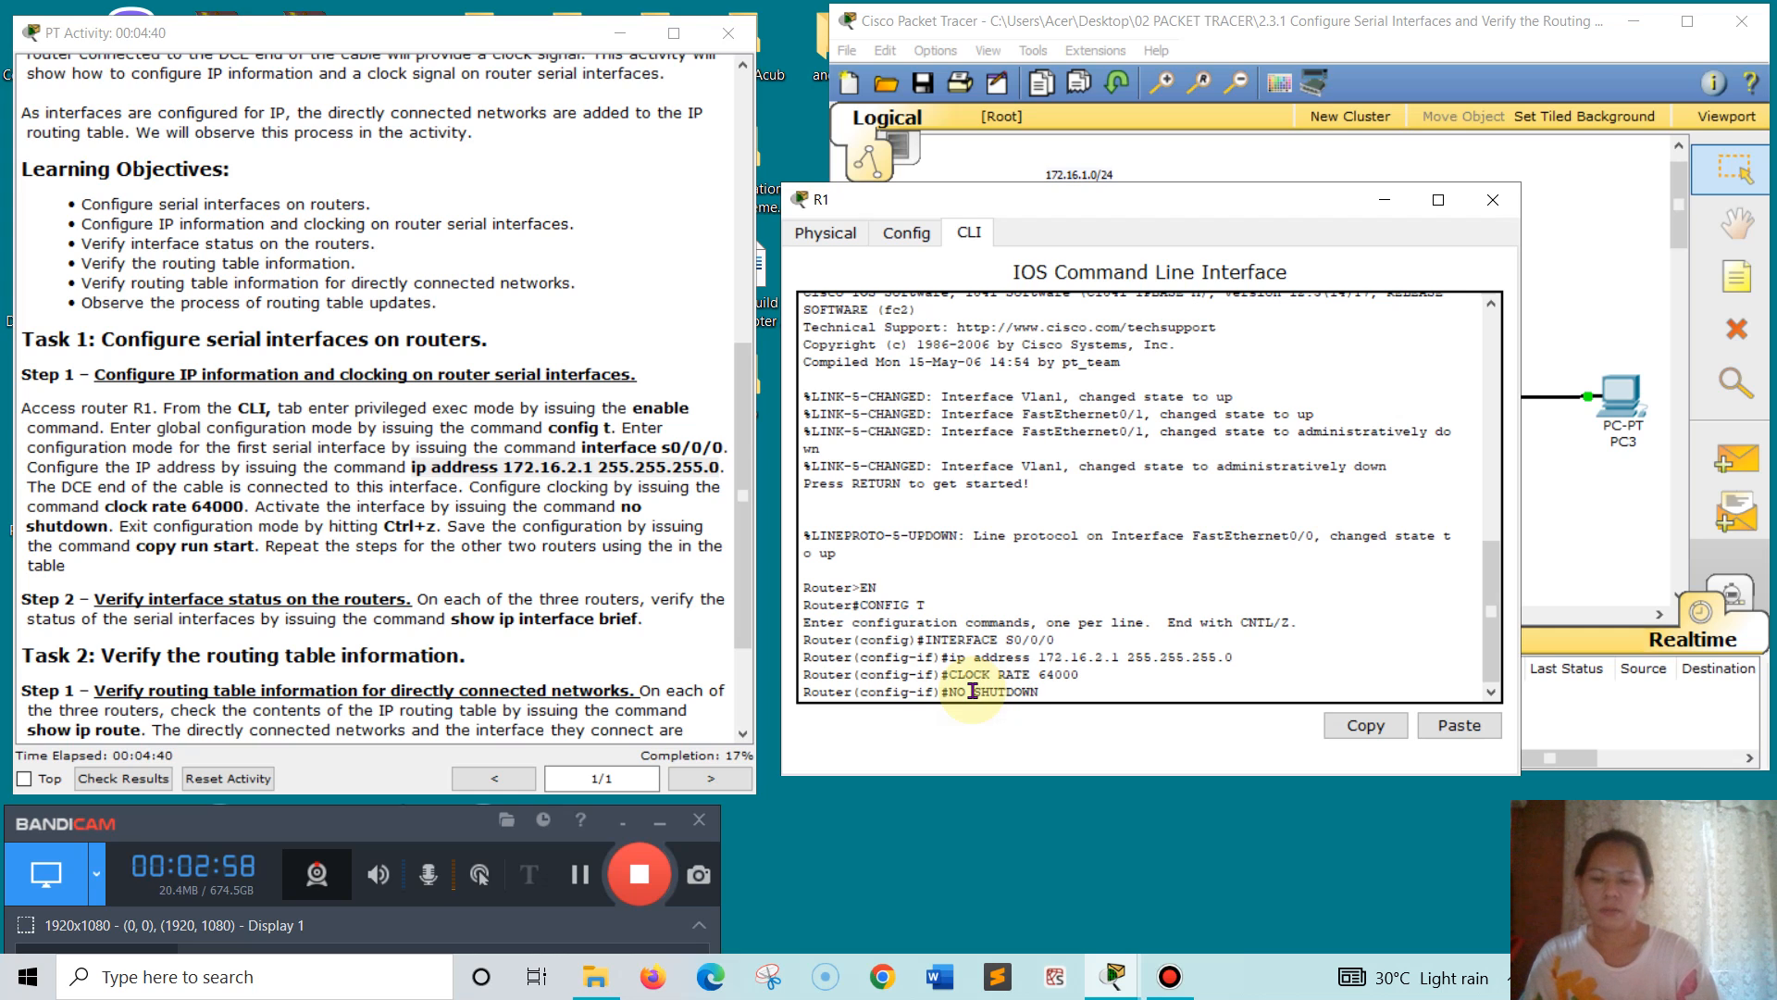
pyautogui.press('Return')
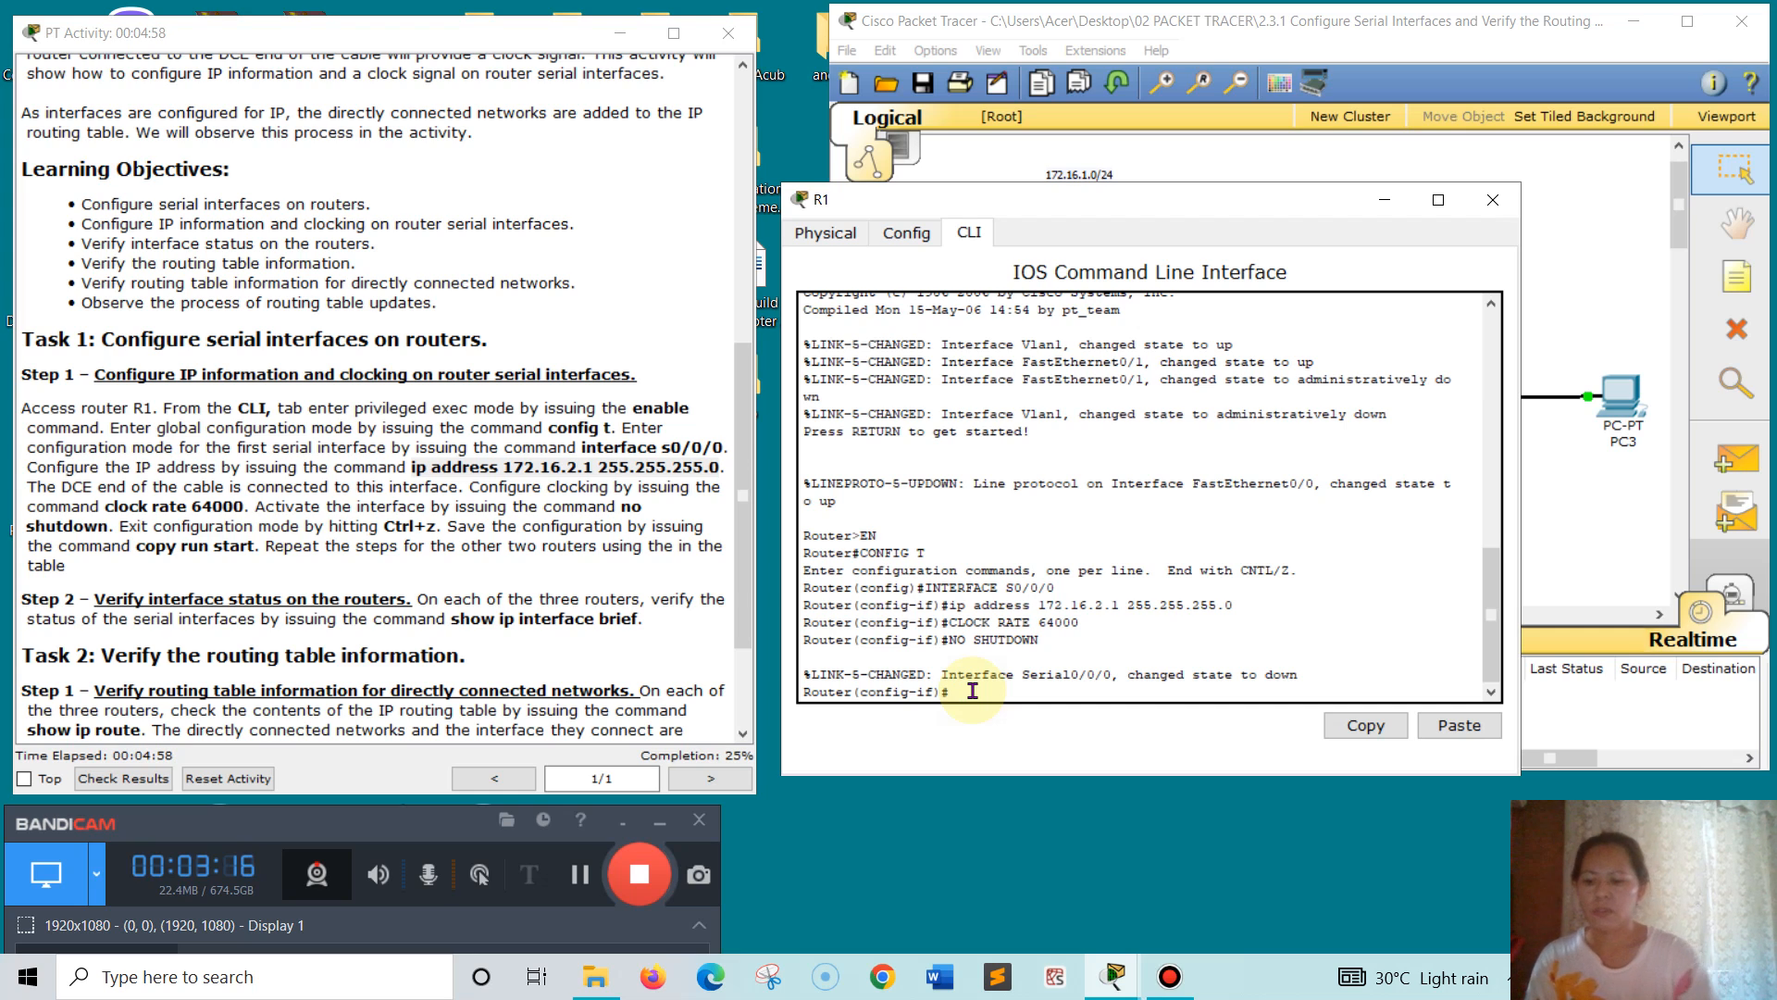
# - Exit configuration mode on R1 and save the configuration with COPY RUN START, accepting the default destination filename startup-config
pyautogui.hotkey('ctrl', 'z')
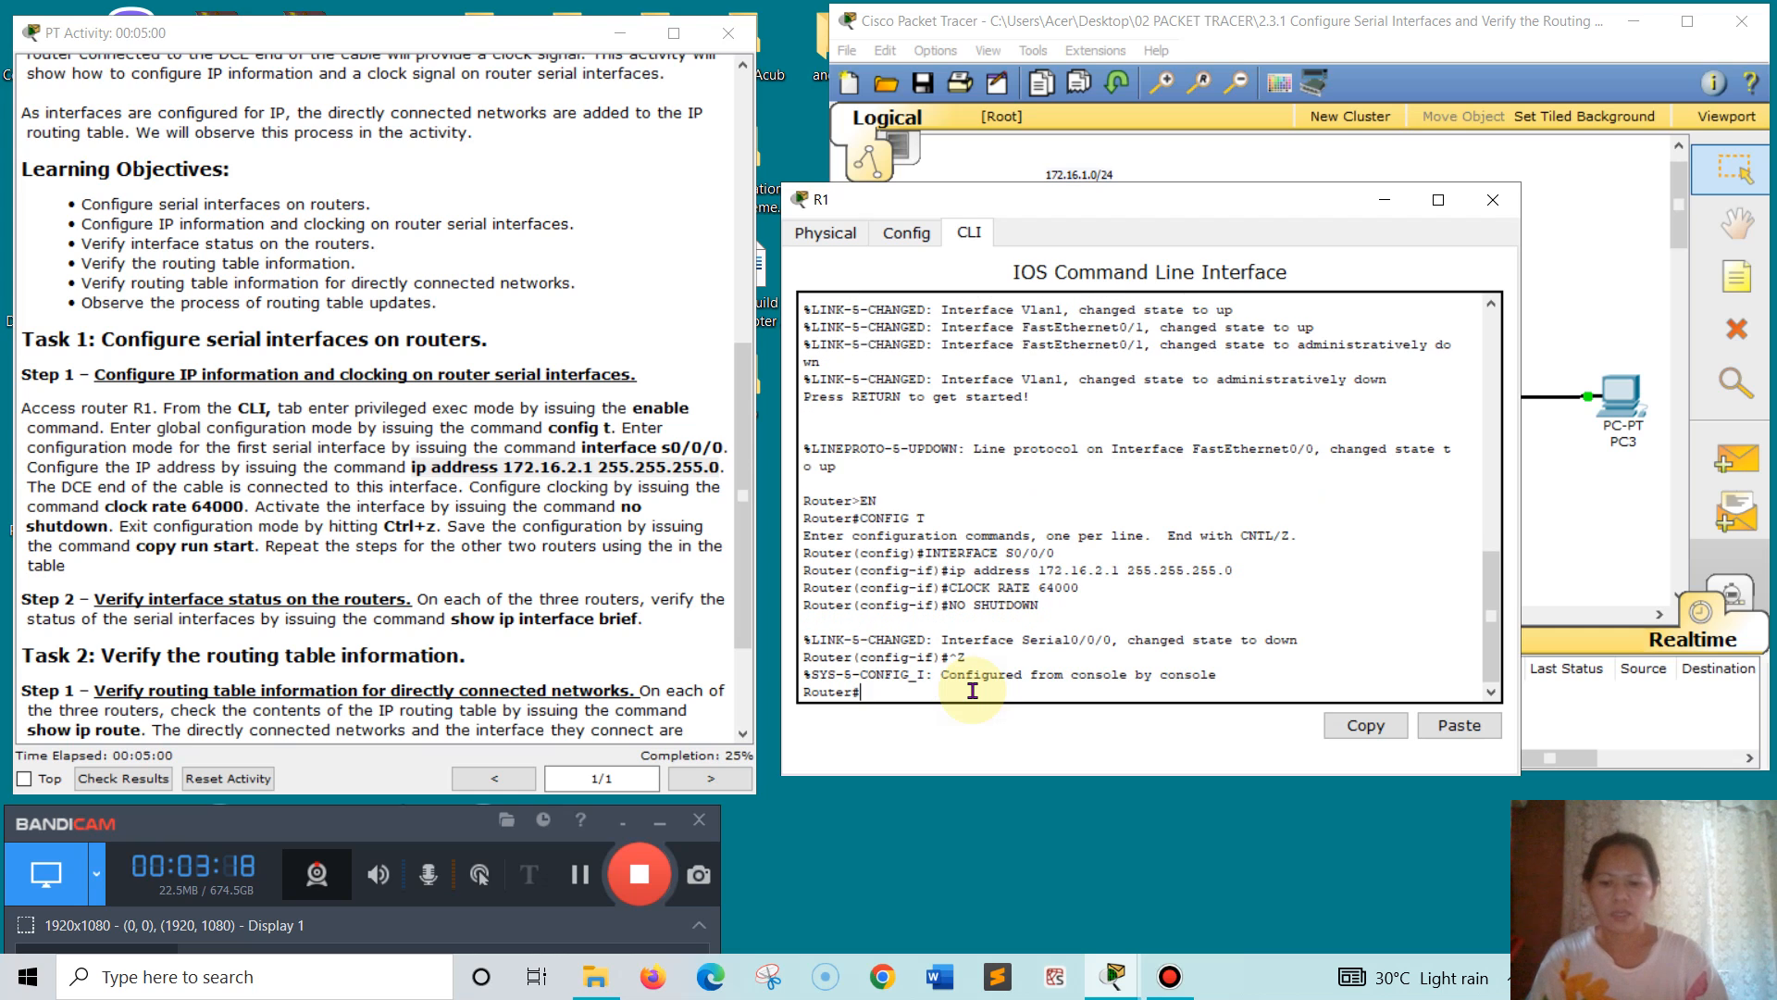
pyautogui.write('C')
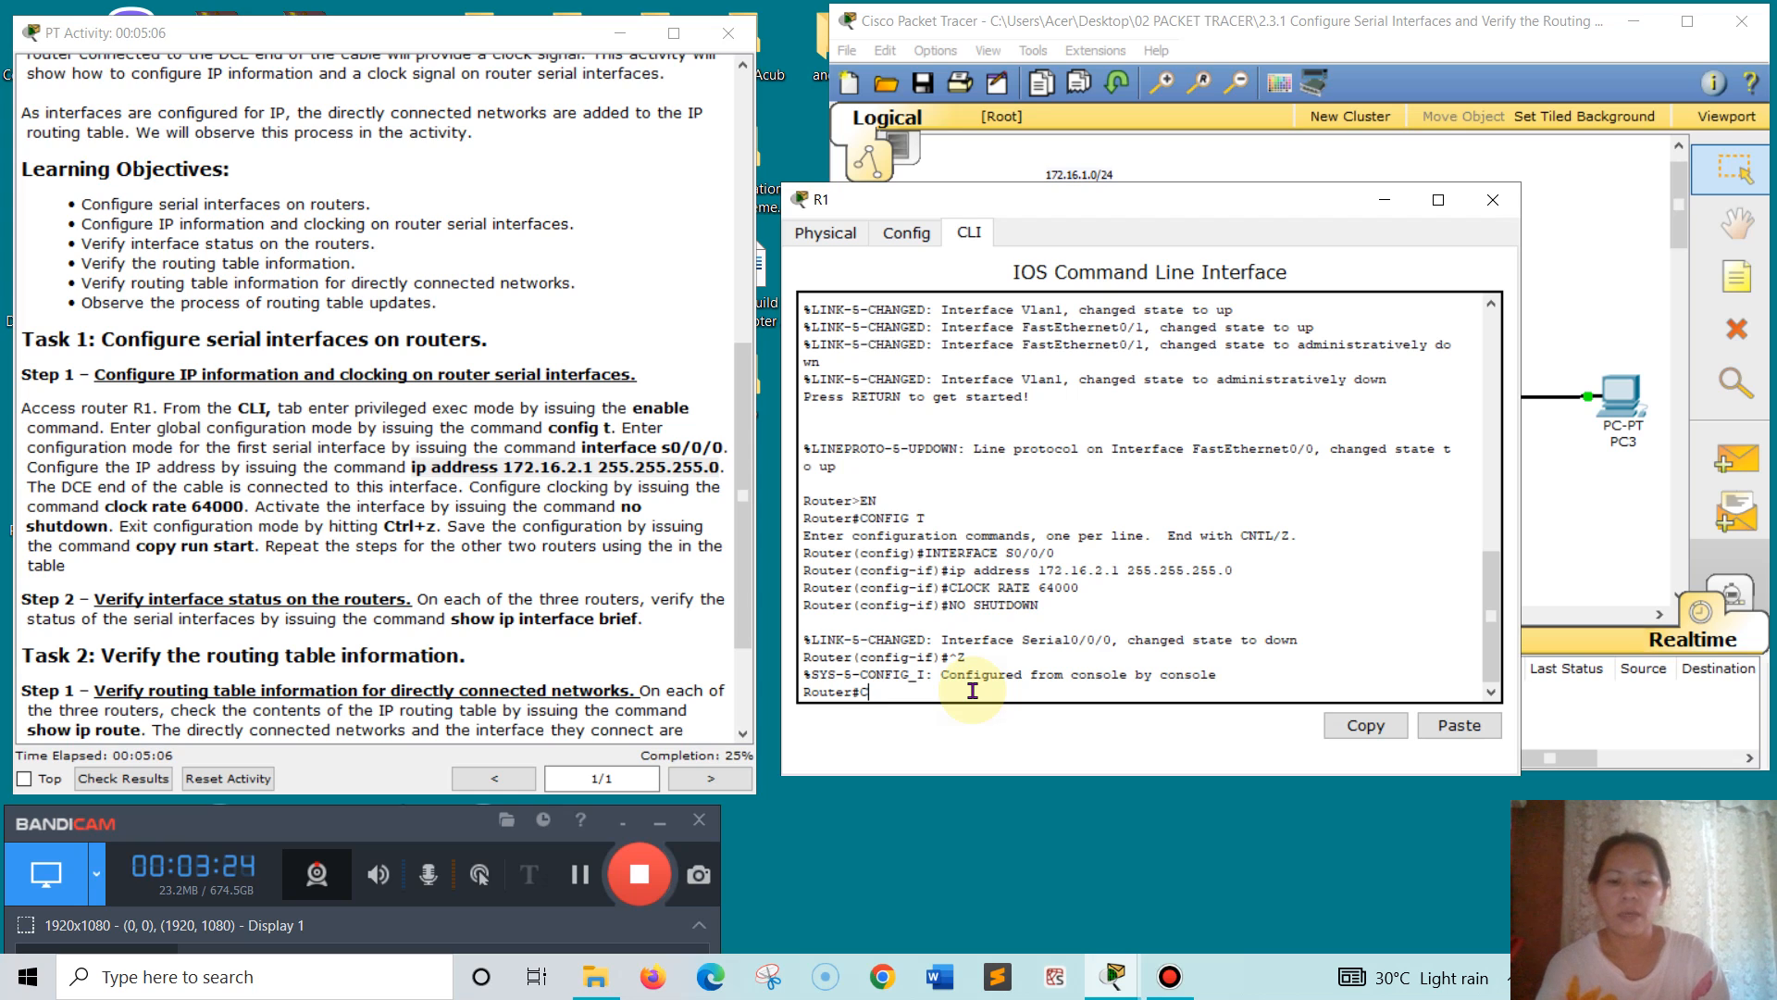
pyautogui.write('OPY ')
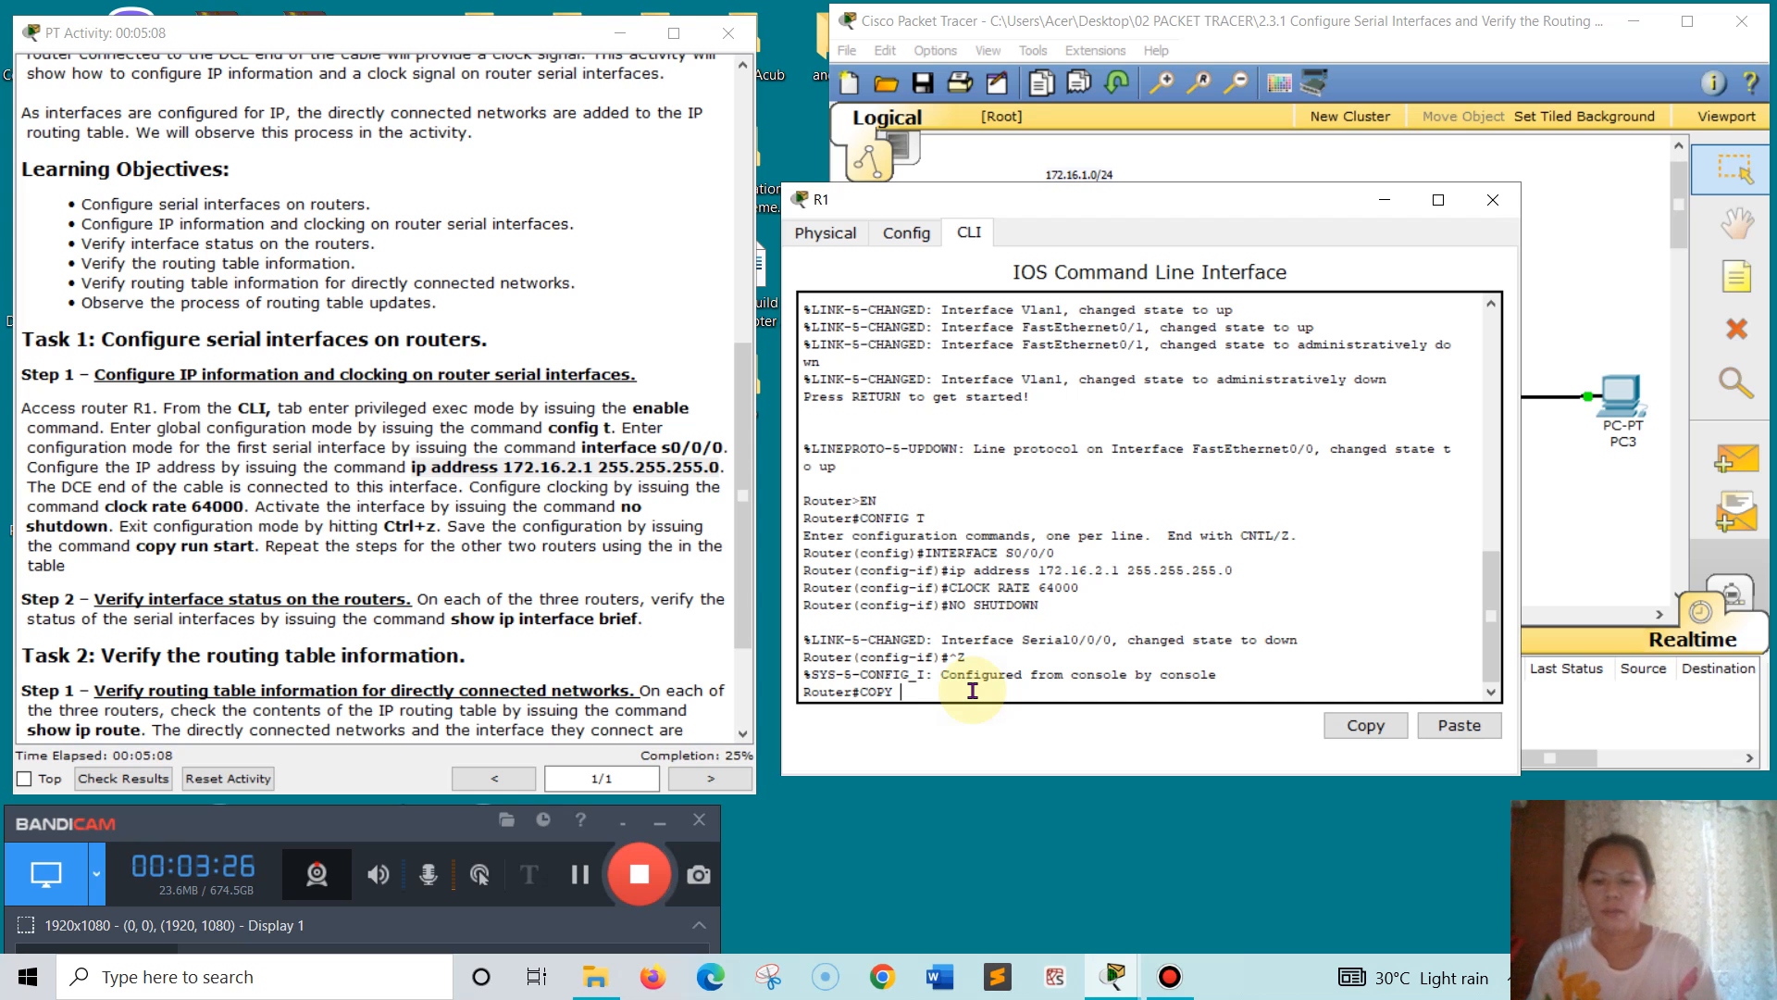
pyautogui.write('RUN ST')
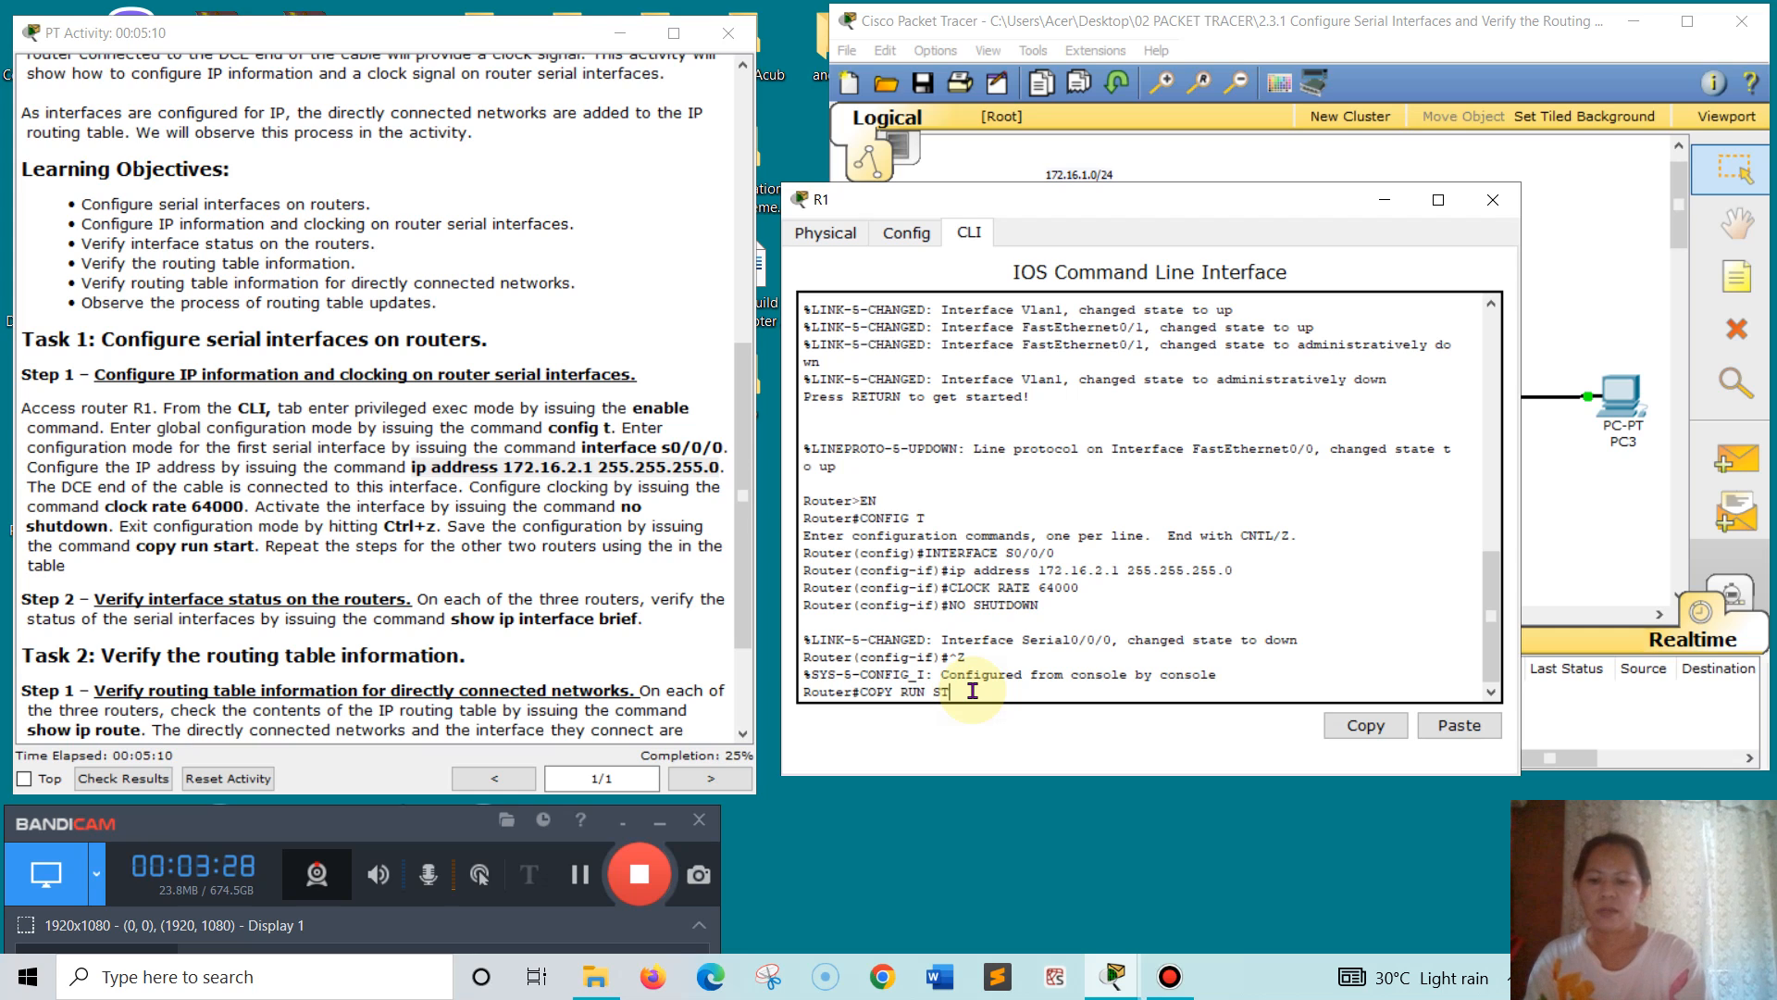
pyautogui.write('ART')
pyautogui.press('Return')
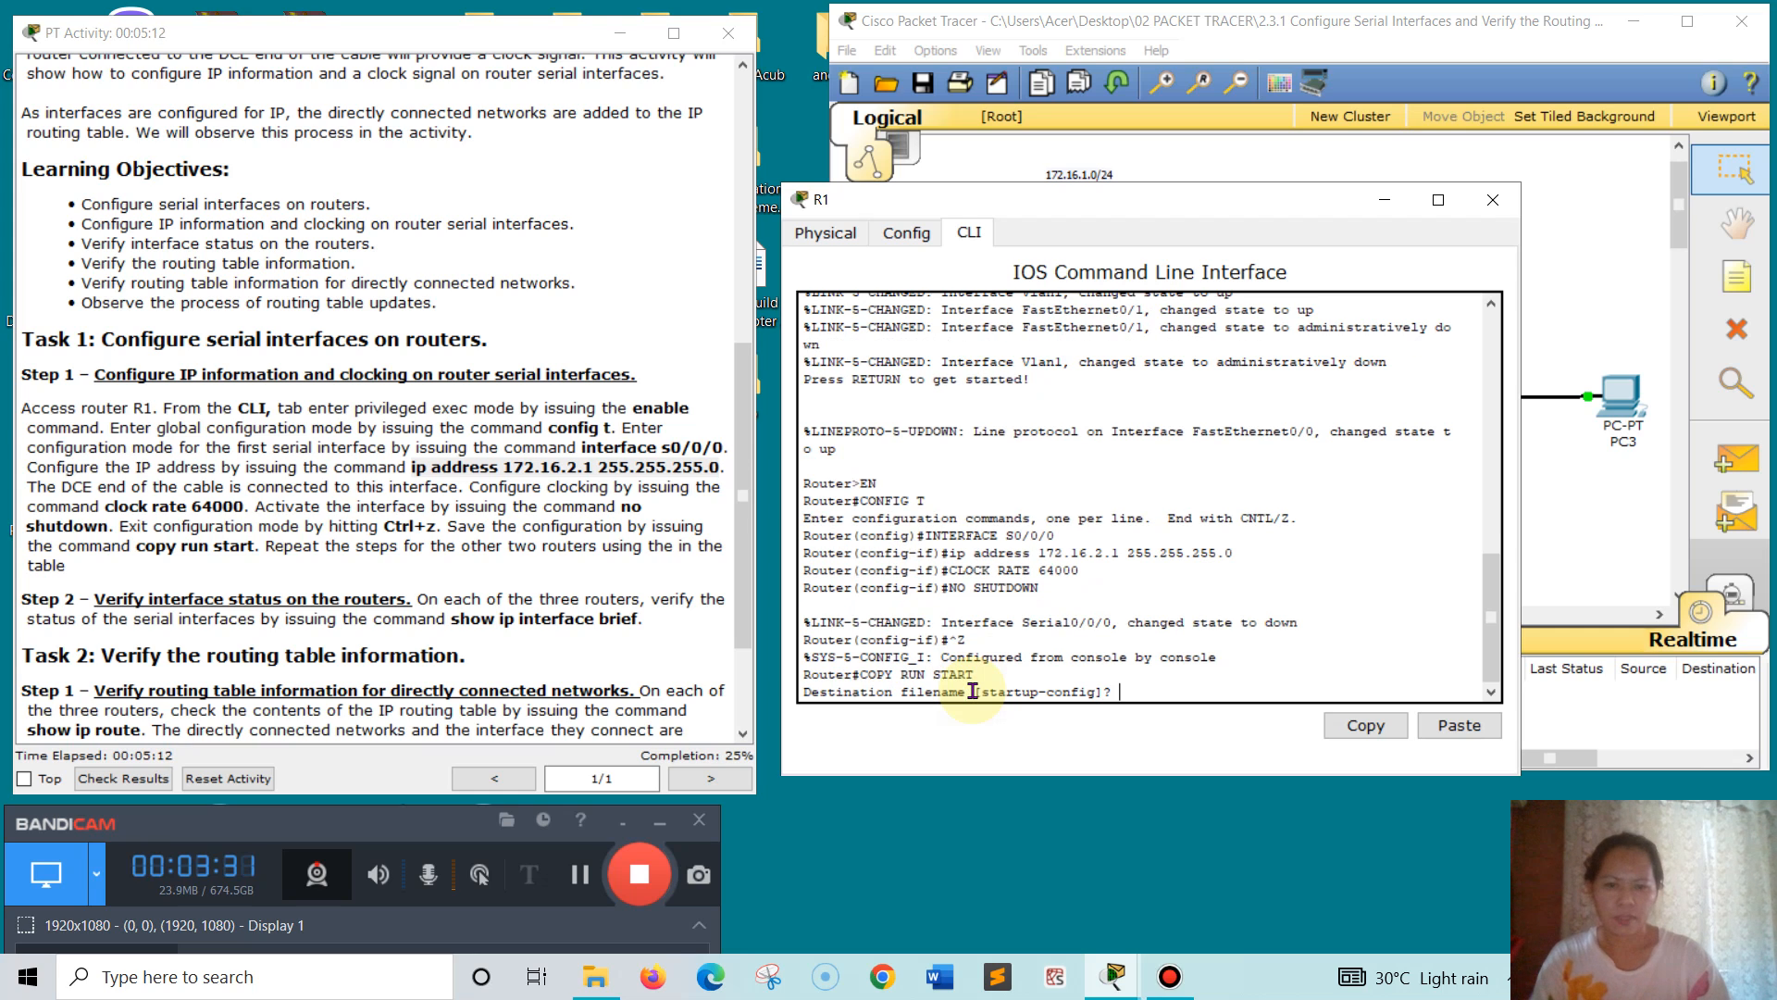
pyautogui.press('Return')
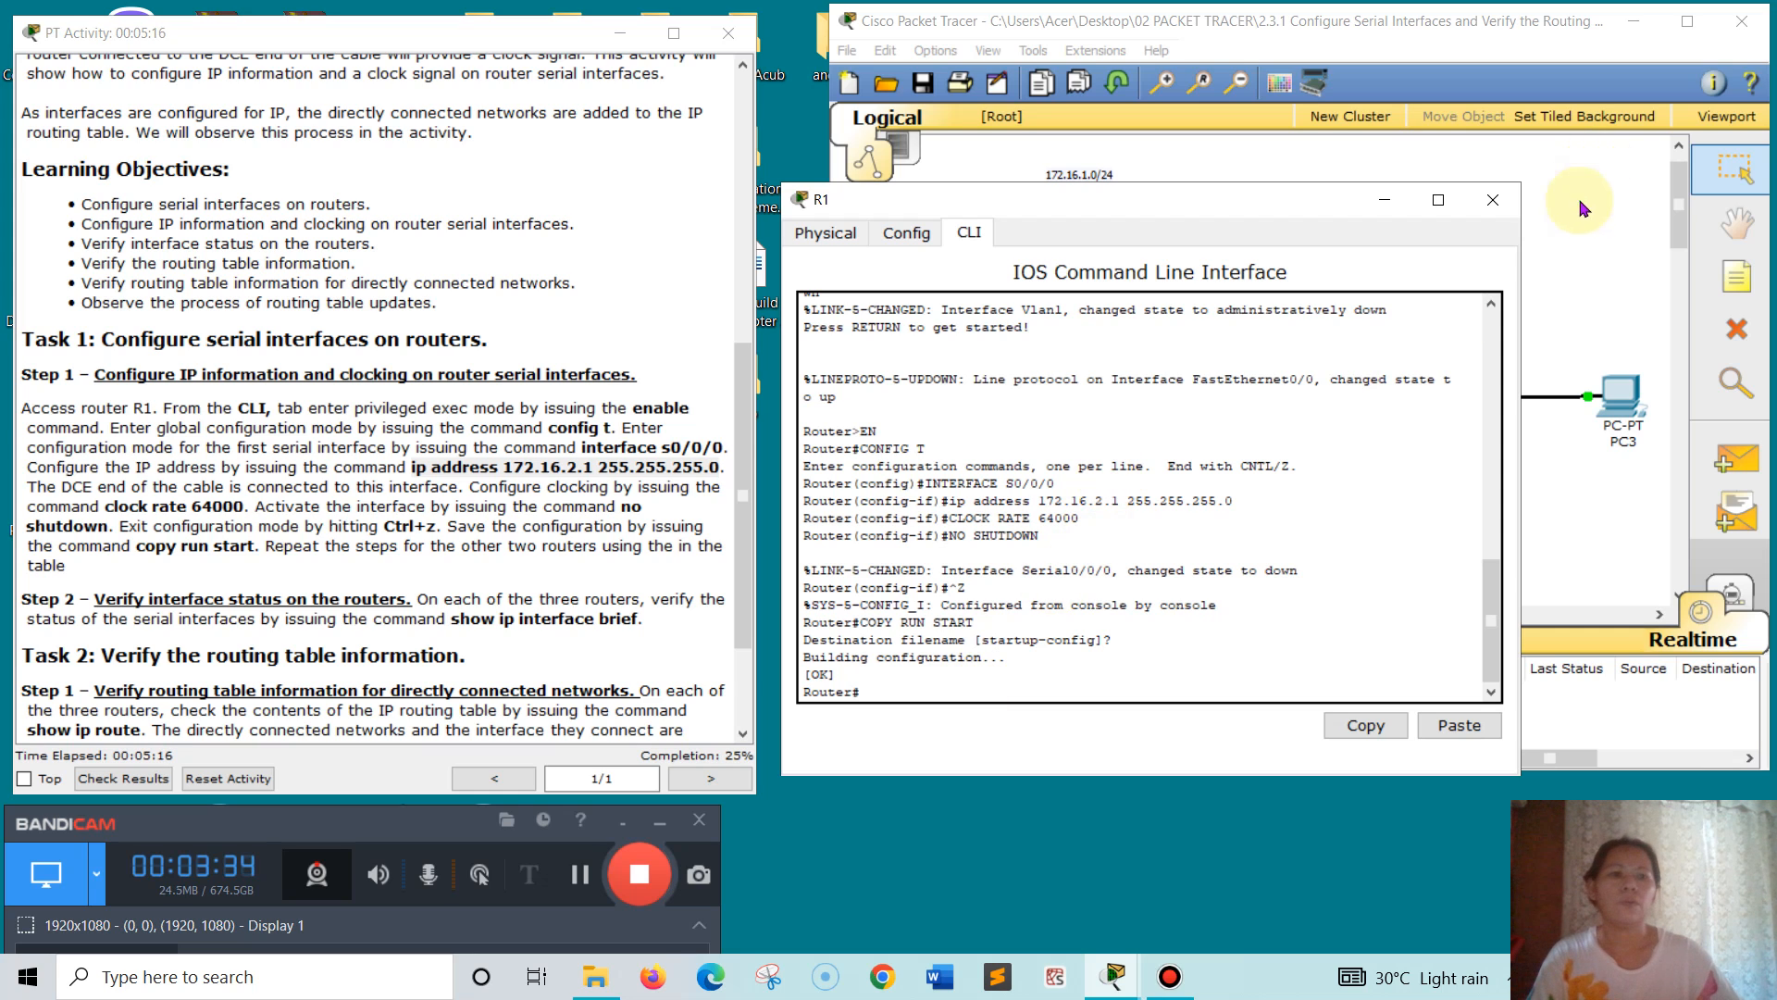
# - Close R1's configuration window and open router R2's command-line interface beside the activity instructions
pyautogui.click(1495, 200)
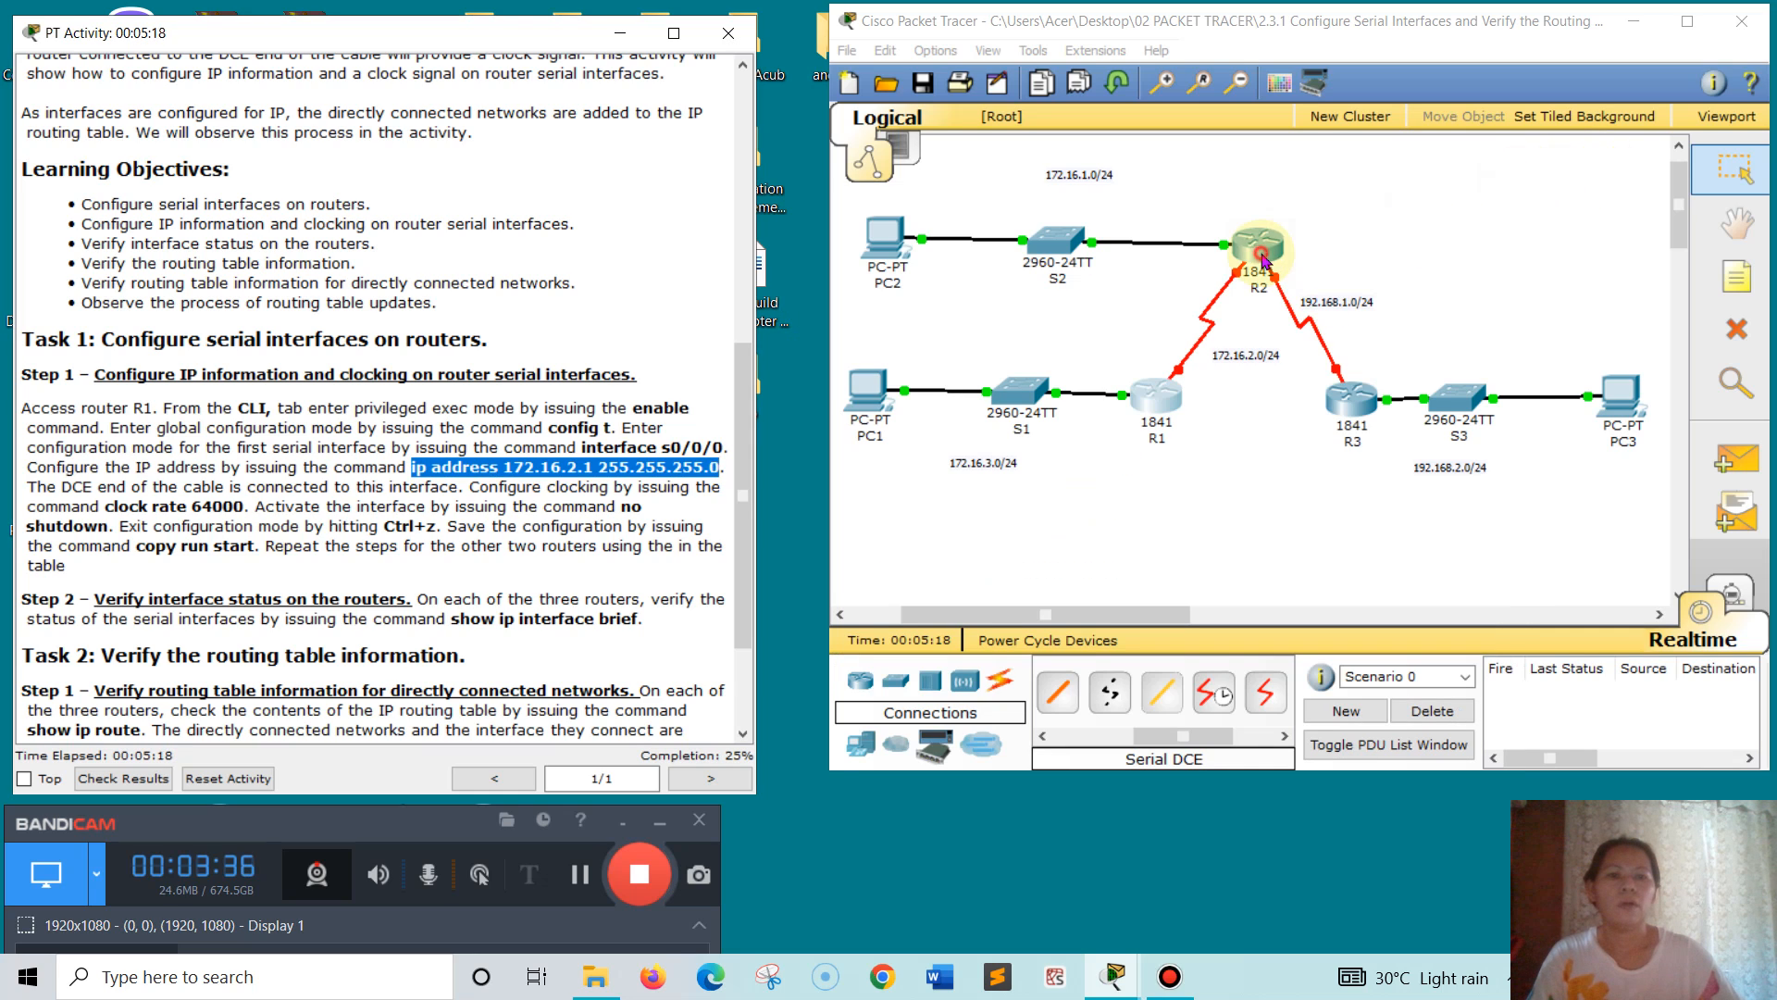
pyautogui.click(1261, 258)
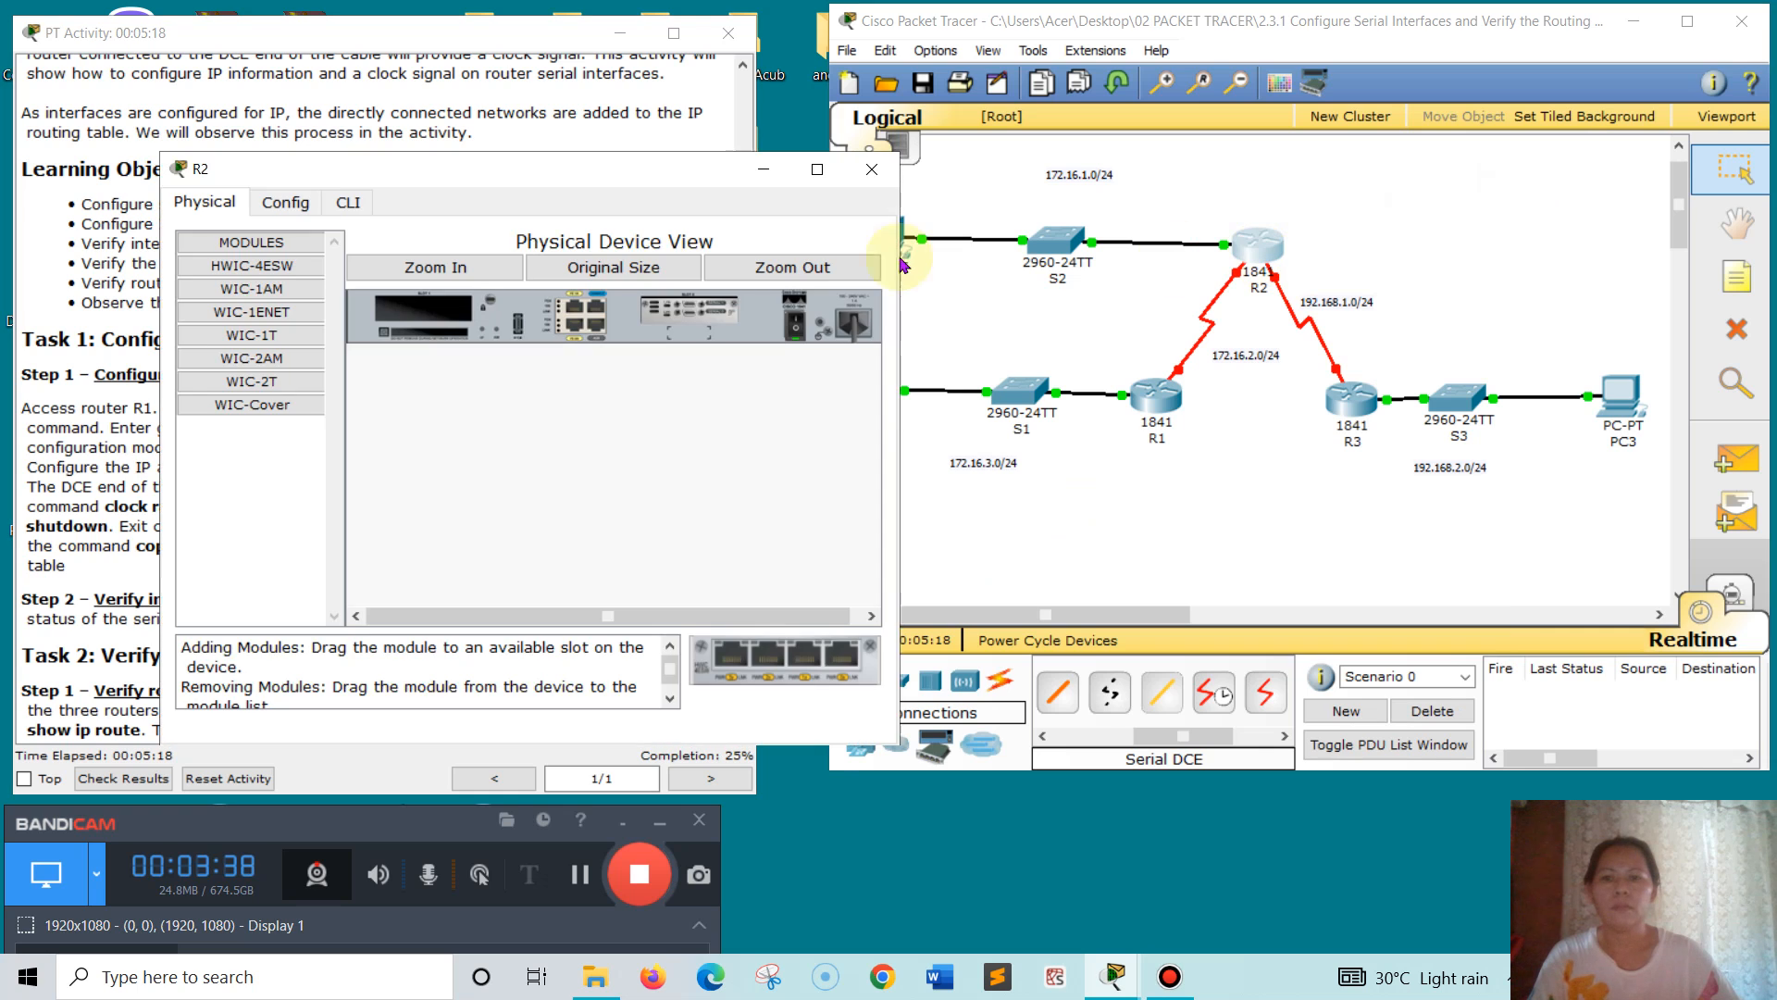
pyautogui.moveTo(512, 184); pyautogui.dragTo(1114, 208)
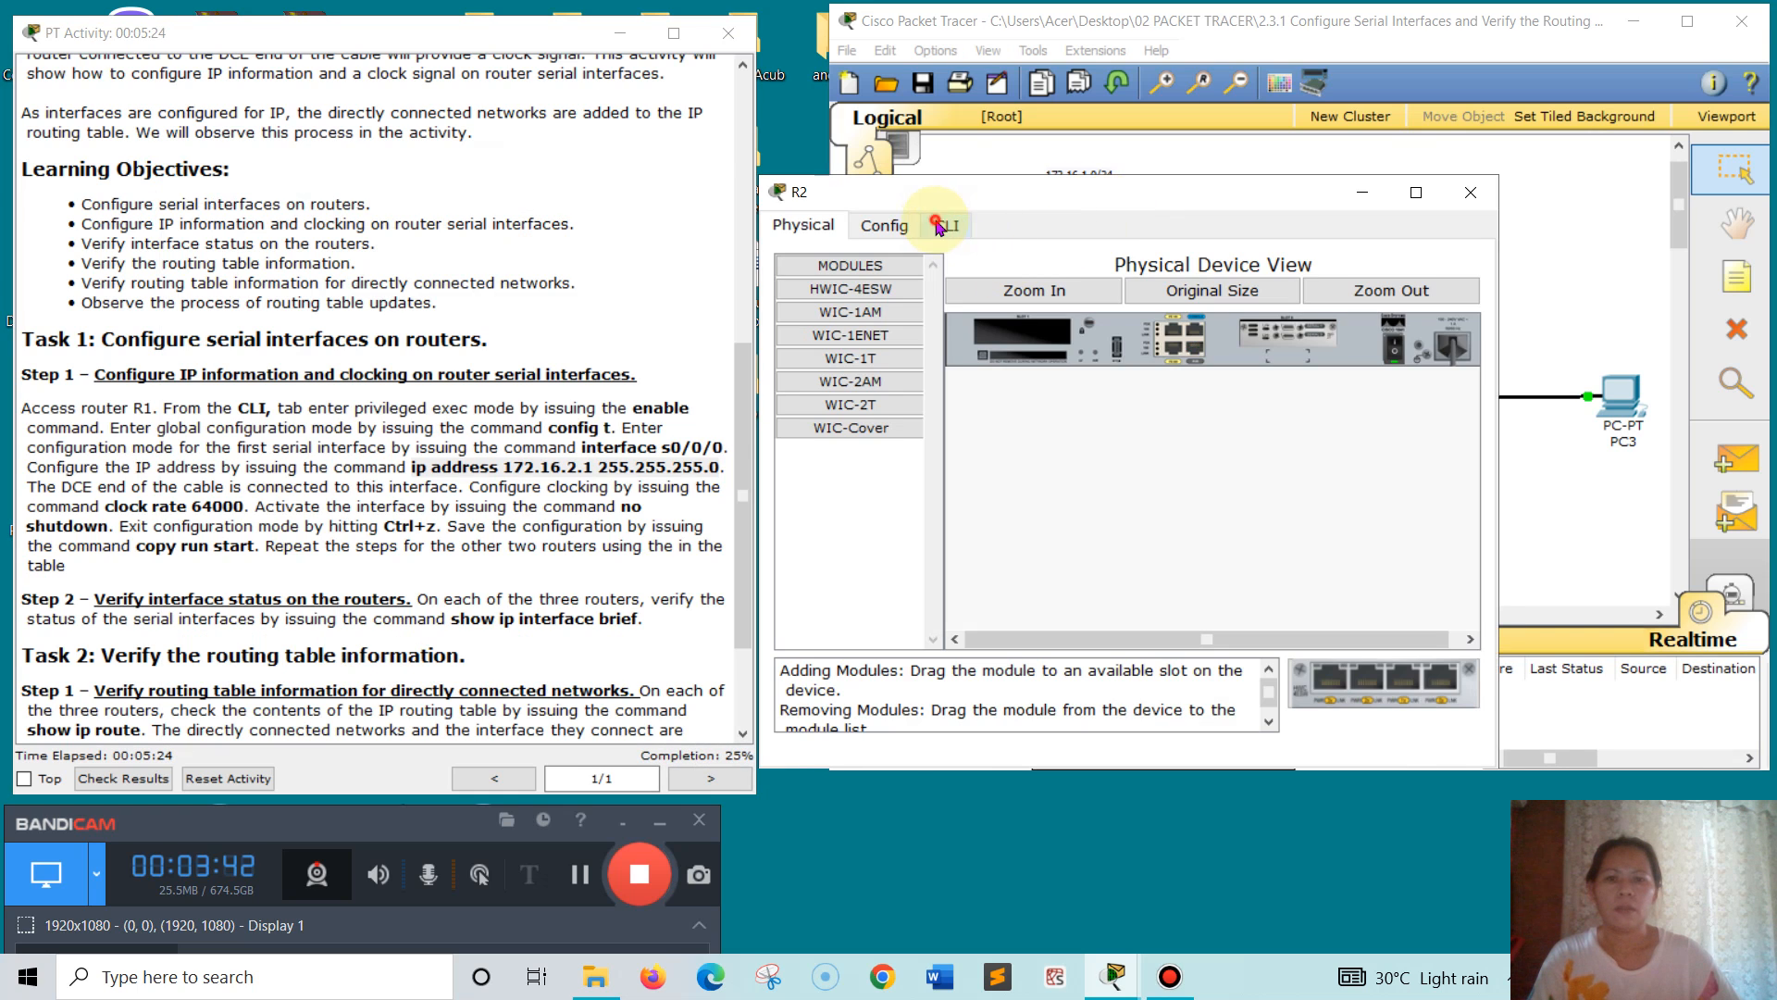
pyautogui.click(943, 226)
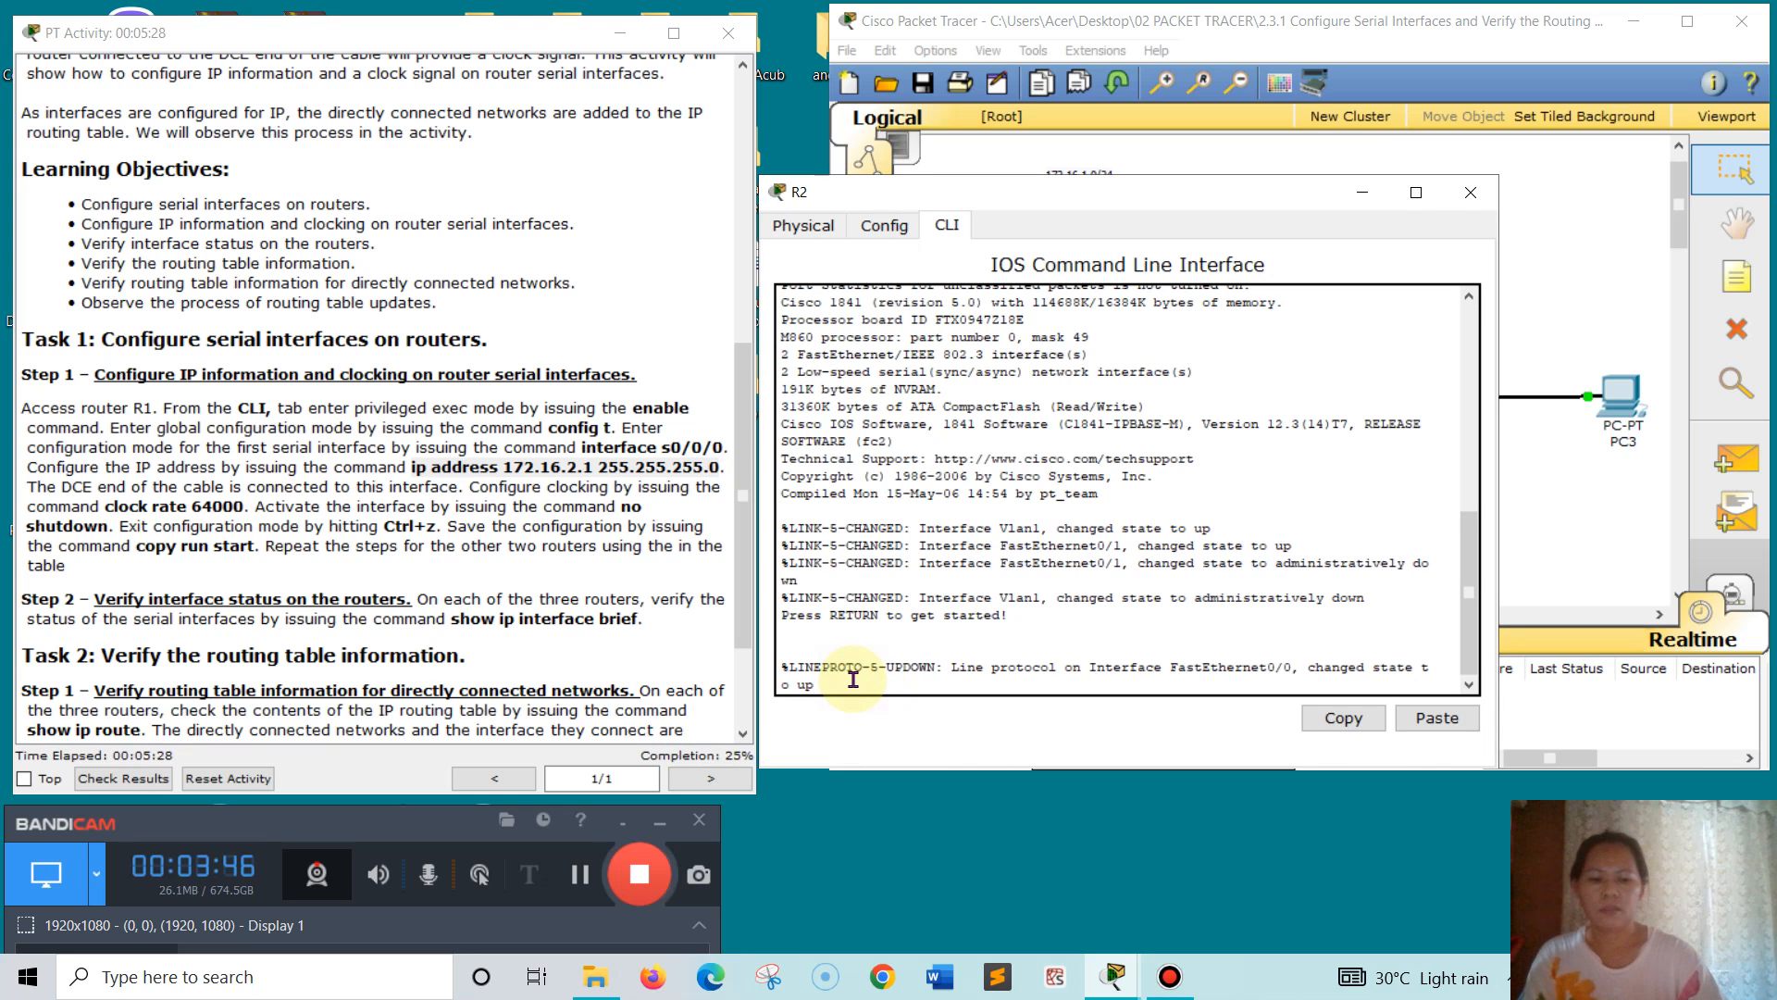
# - Enter privileged exec mode on R2 with EN and global configuration mode with CONFIG T
pyautogui.press('Return')
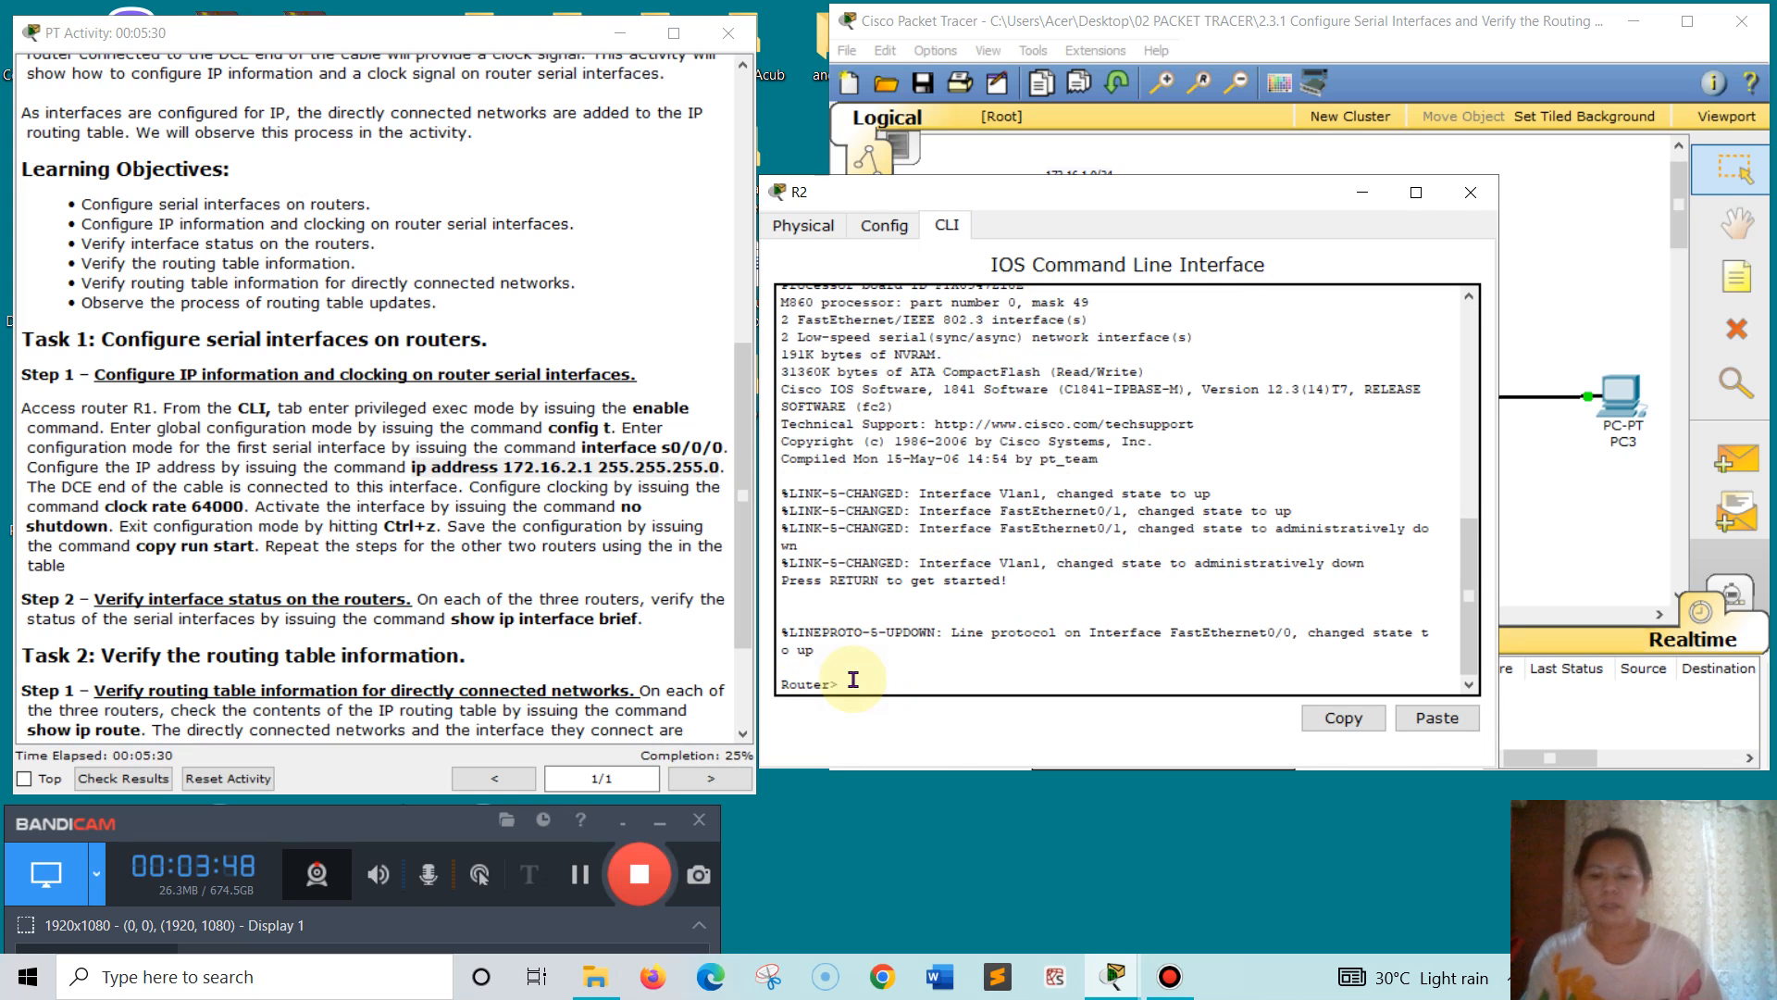
pyautogui.write('En')
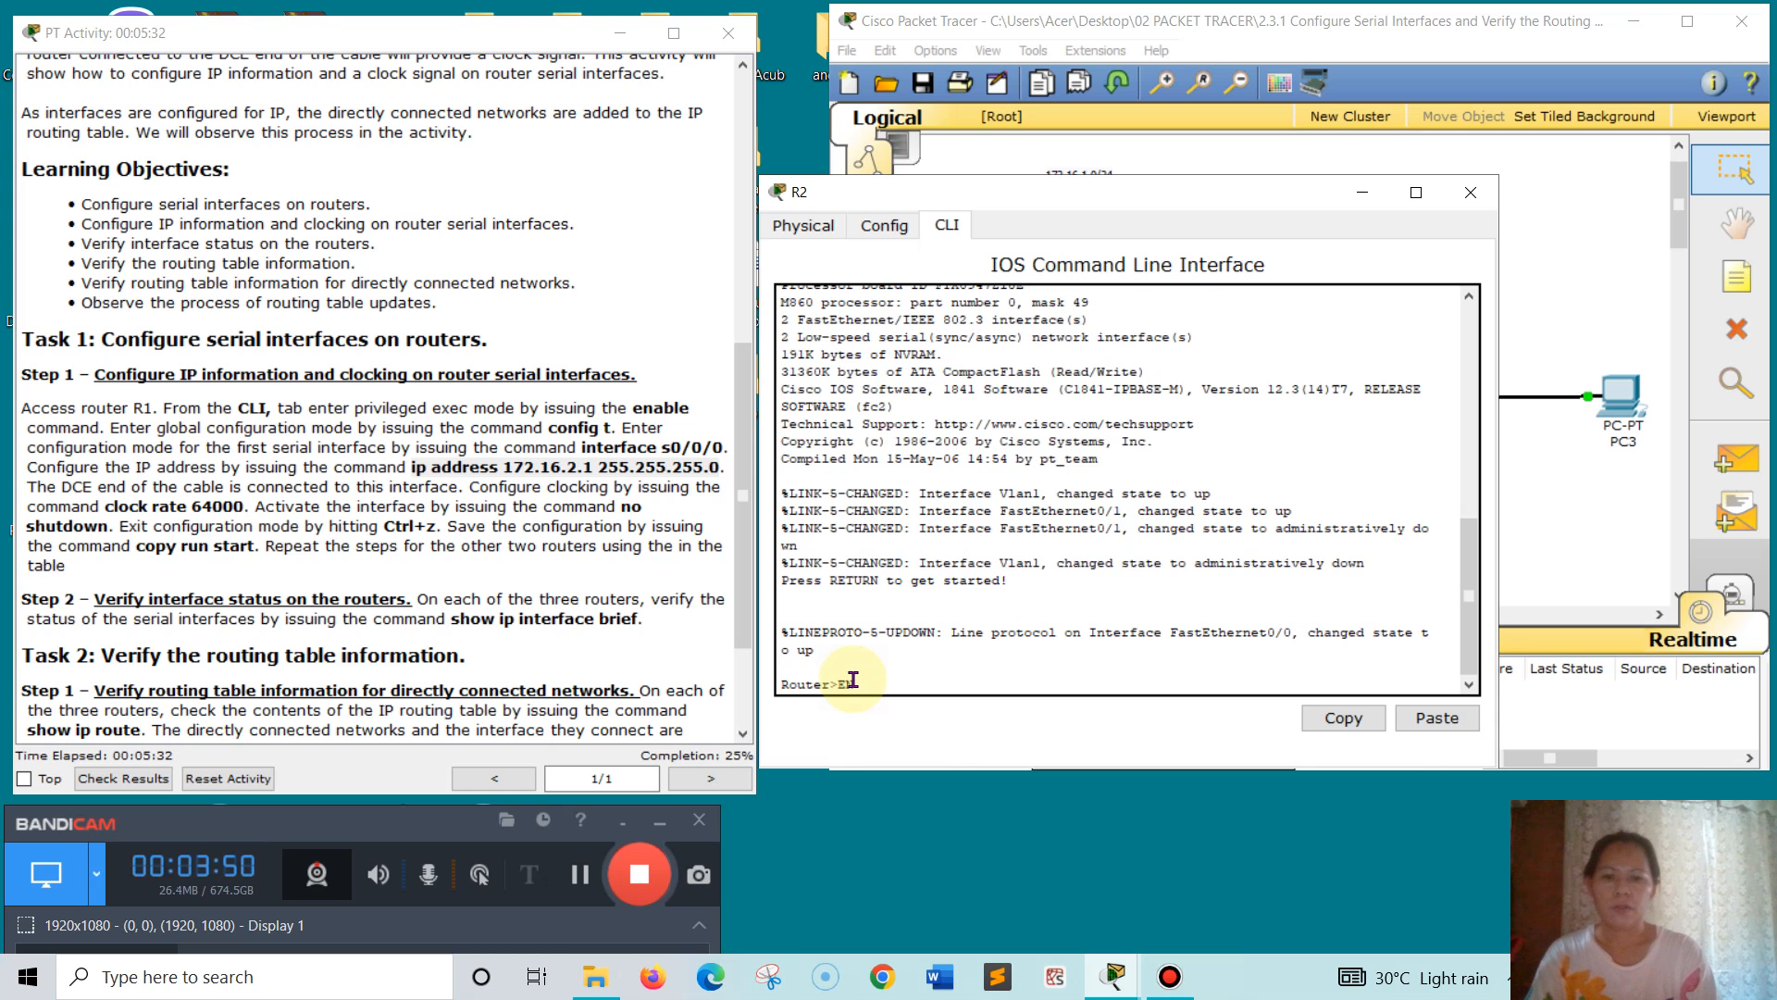
pyautogui.press('Return')
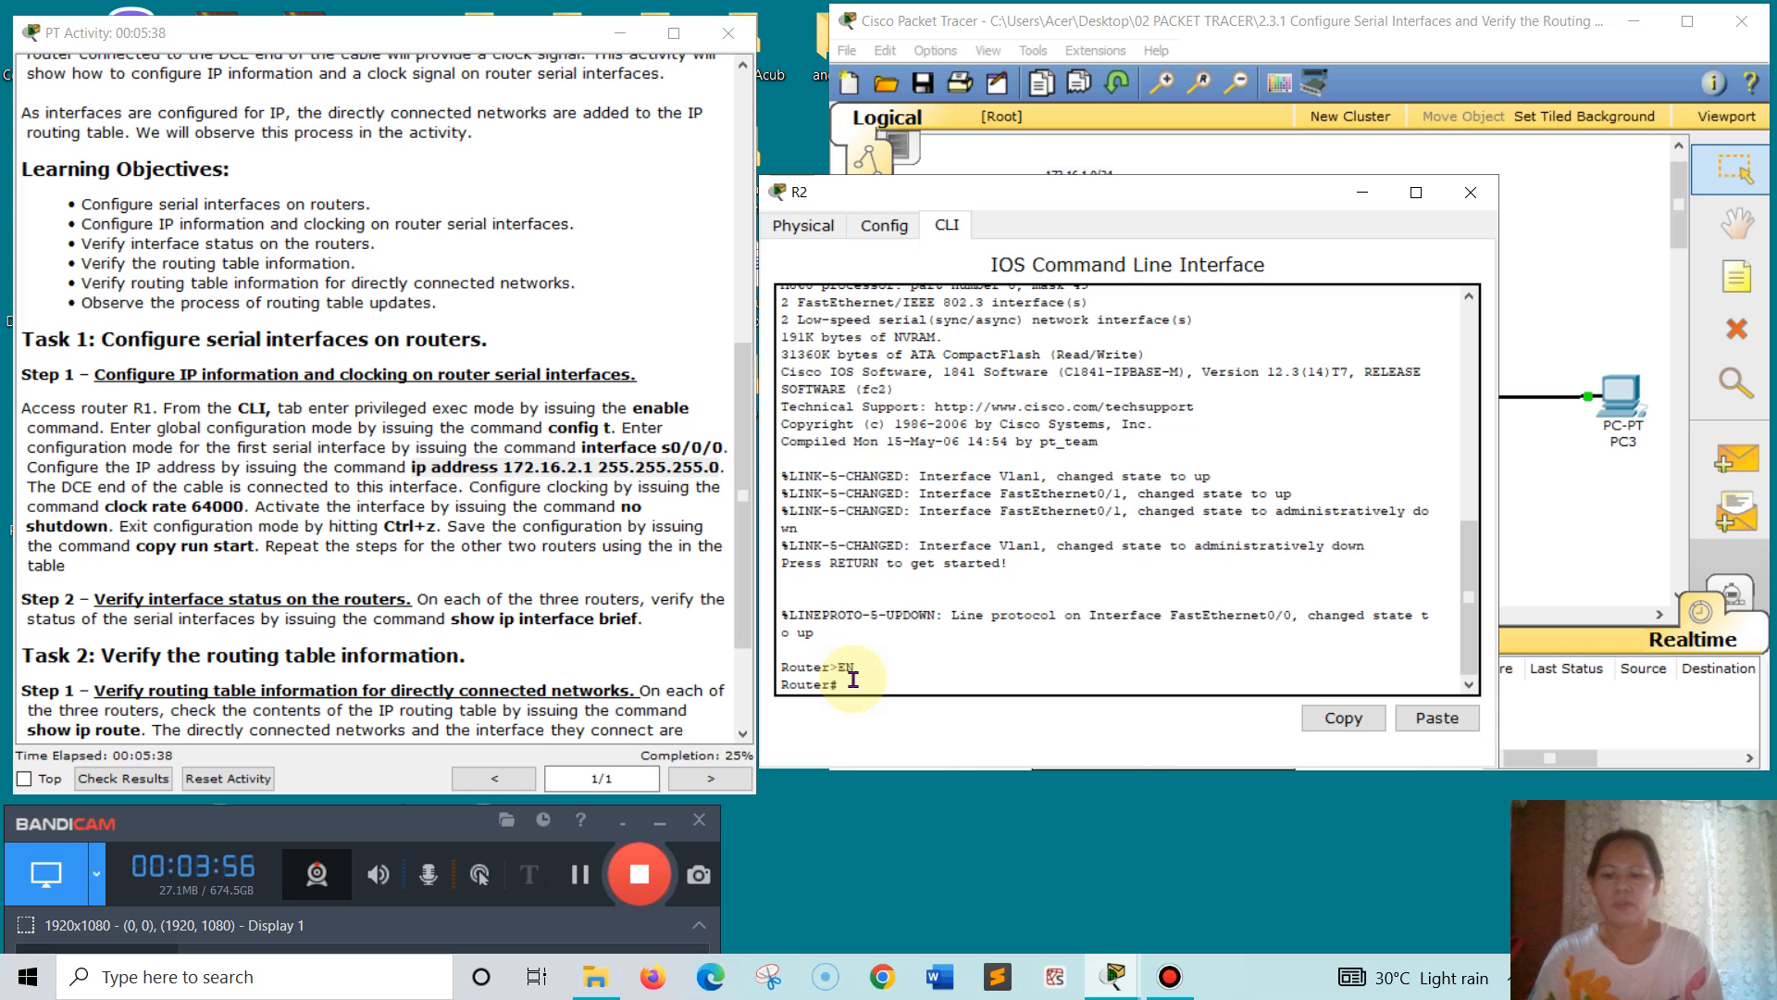
pyautogui.write('ConG')
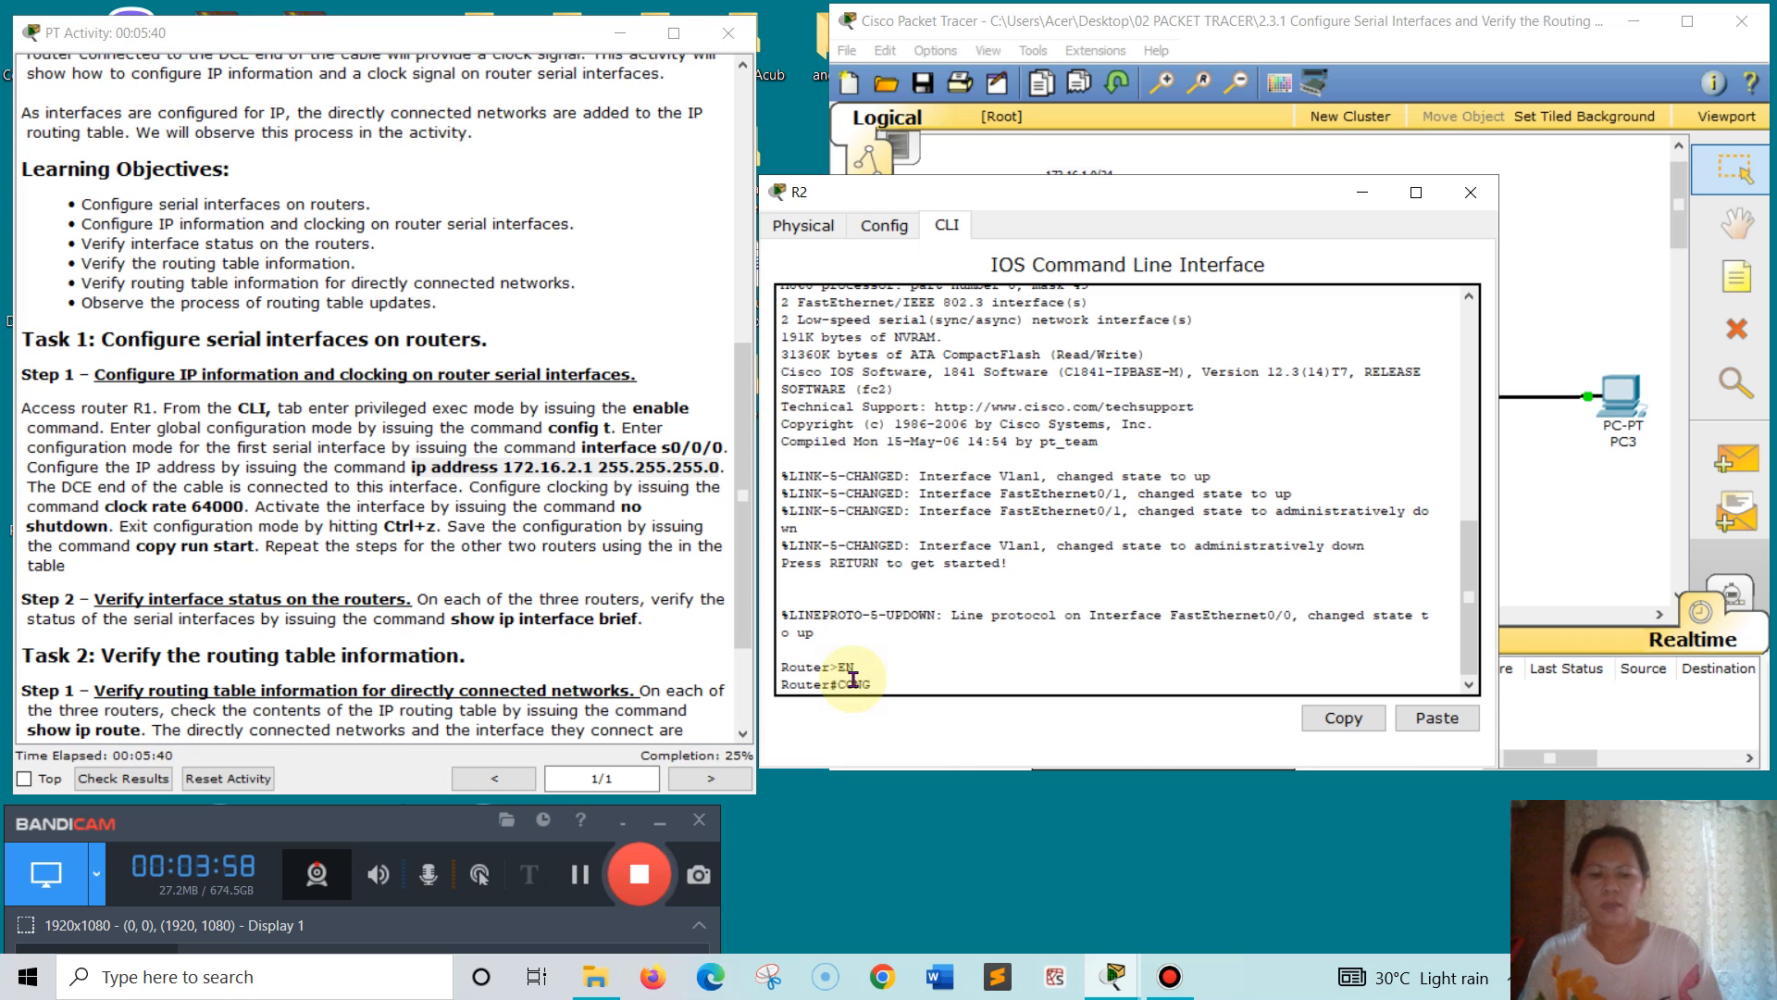
pyautogui.press('BackSpace')
pyautogui.write('FIG T')
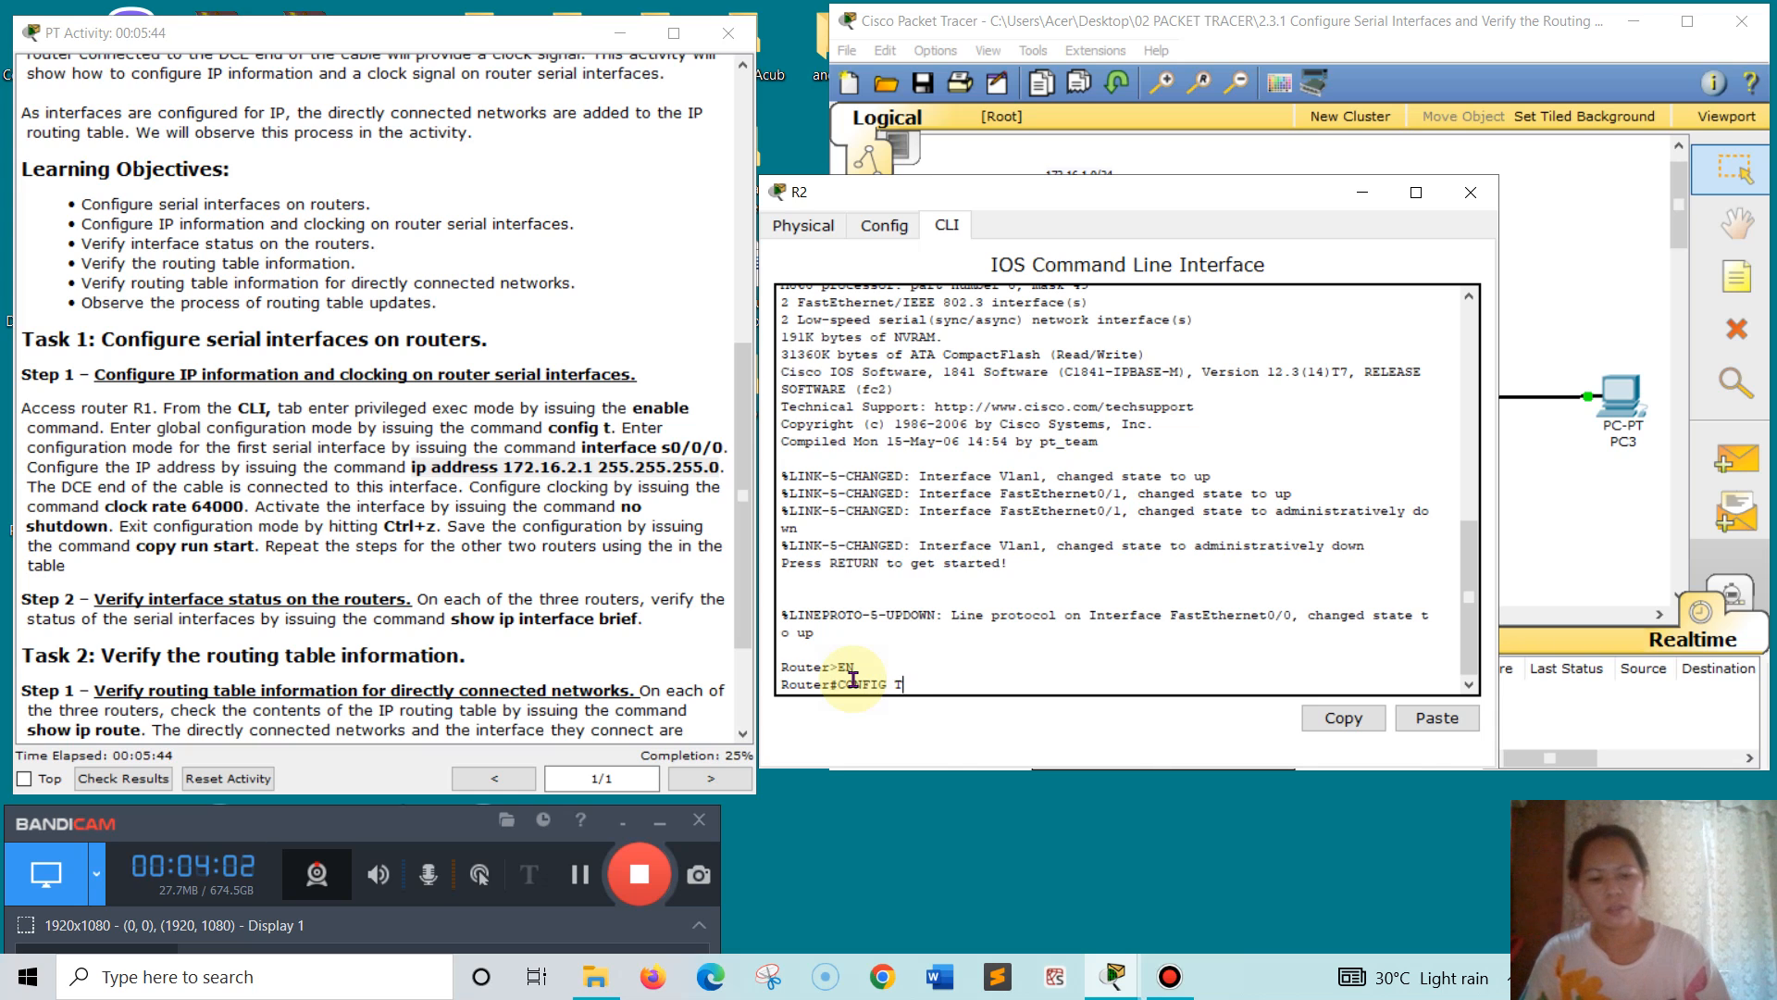
pyautogui.press('Return')
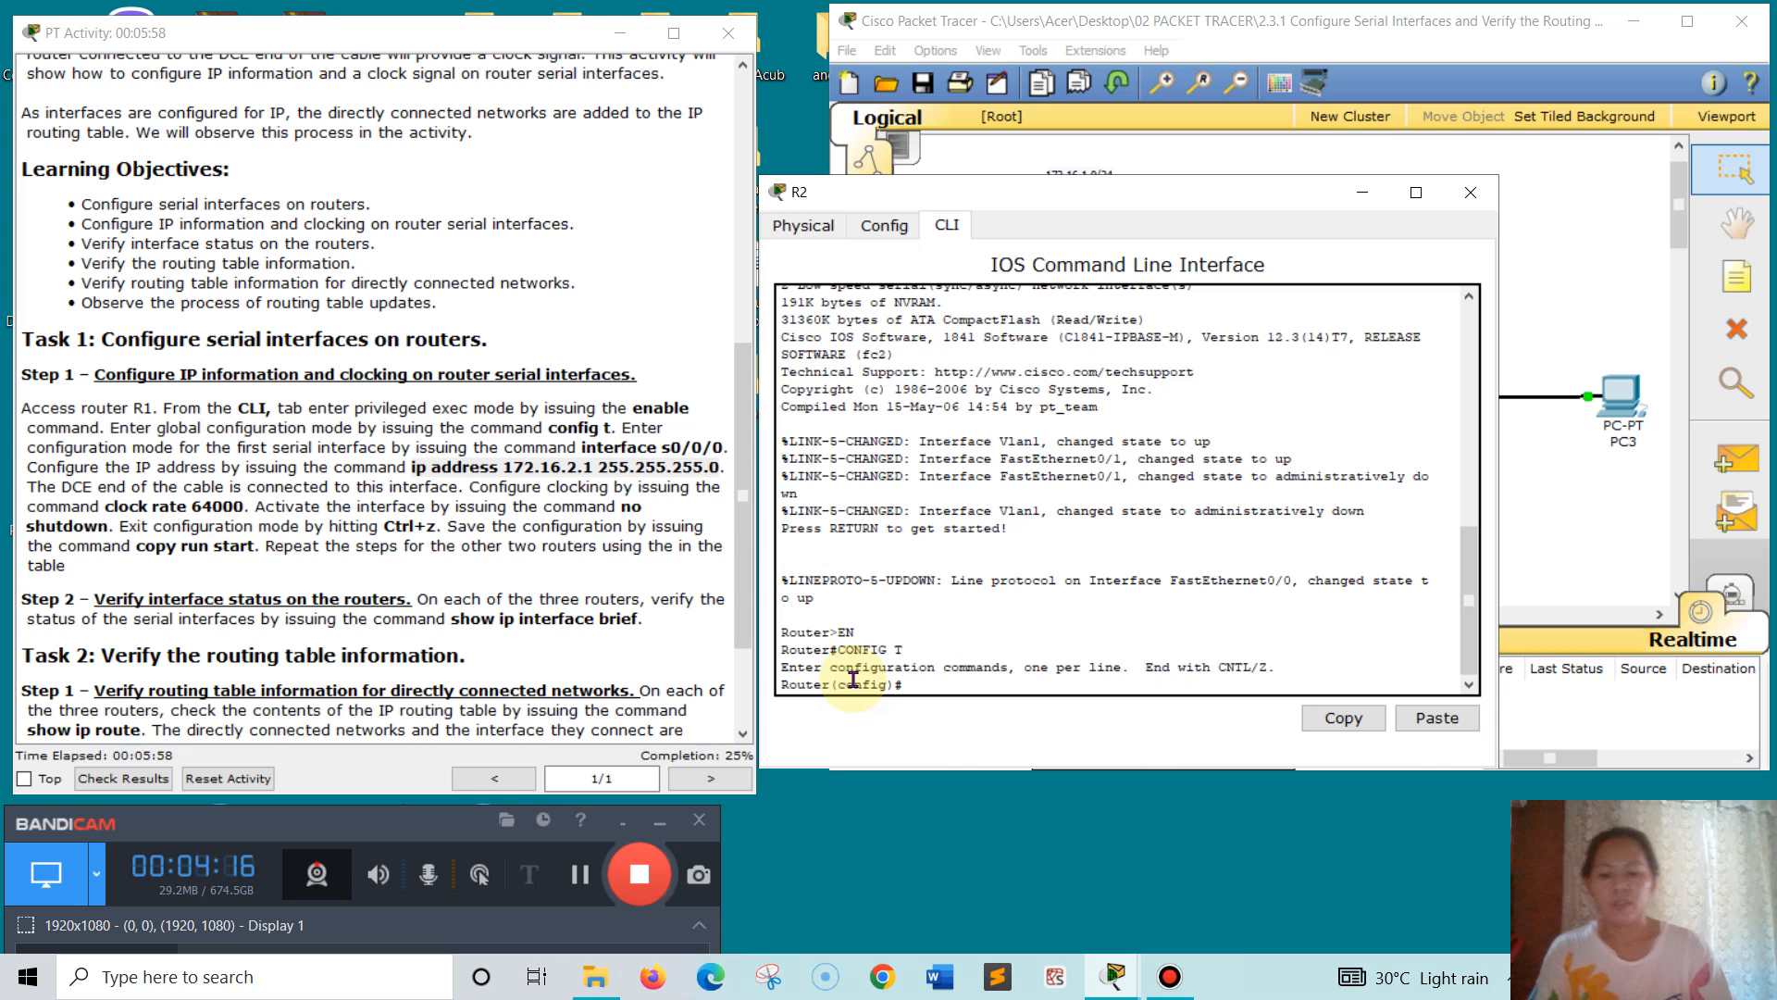
# - Enter interface configuration mode for R2's first serial interface with INTERFACE S0/0/0
pyautogui.write('ITE')
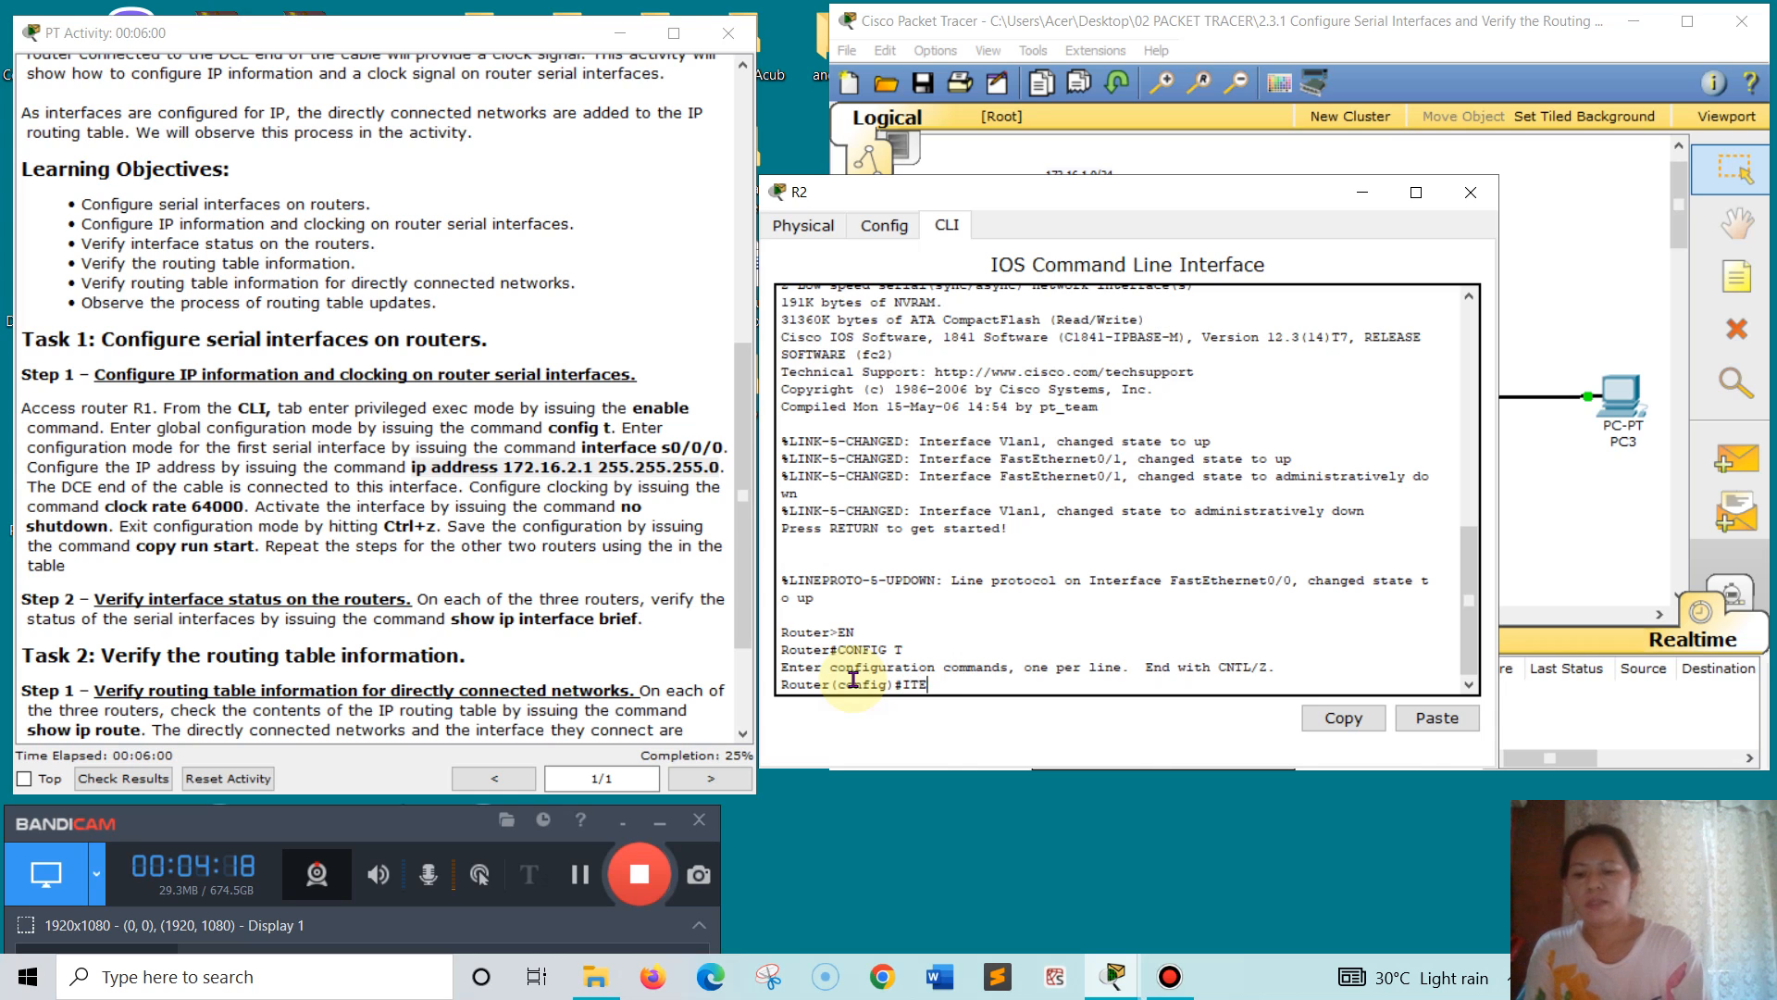
pyautogui.write('RFACE')
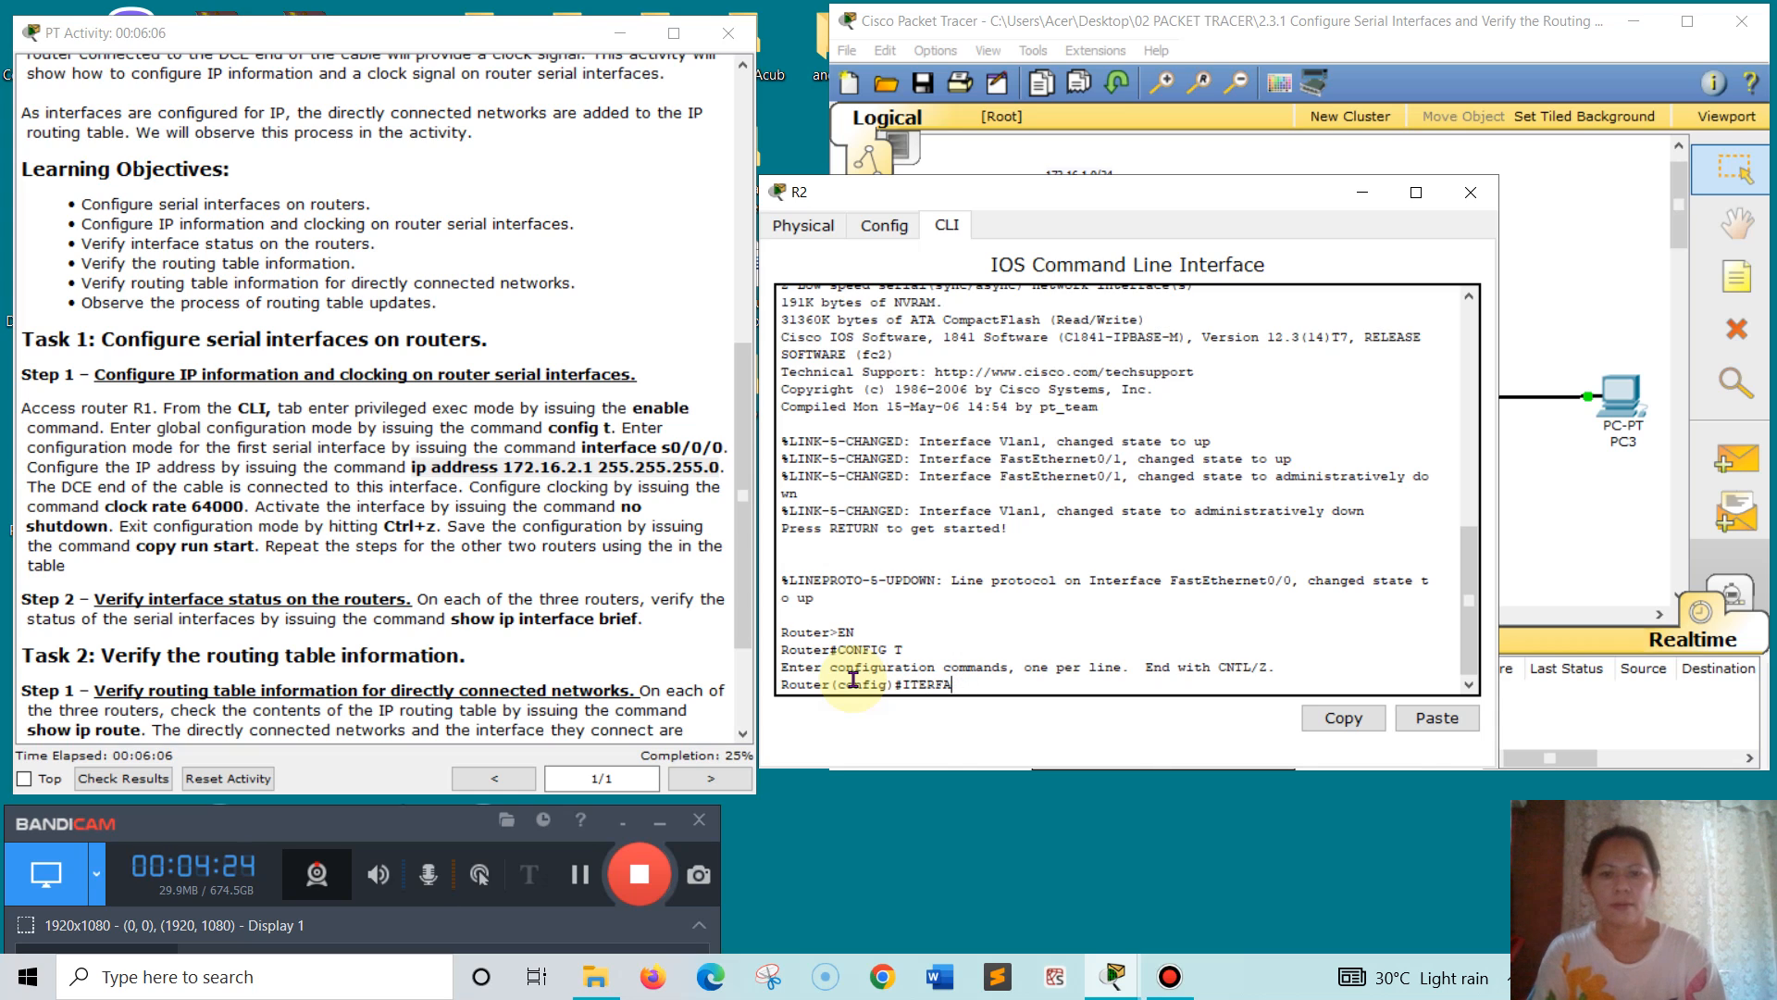
pyautogui.press('BackSpace')
pyautogui.press('BackSpace')
pyautogui.press('BackSpace')
pyautogui.press('BackSpace')
pyautogui.press('BackSpace')
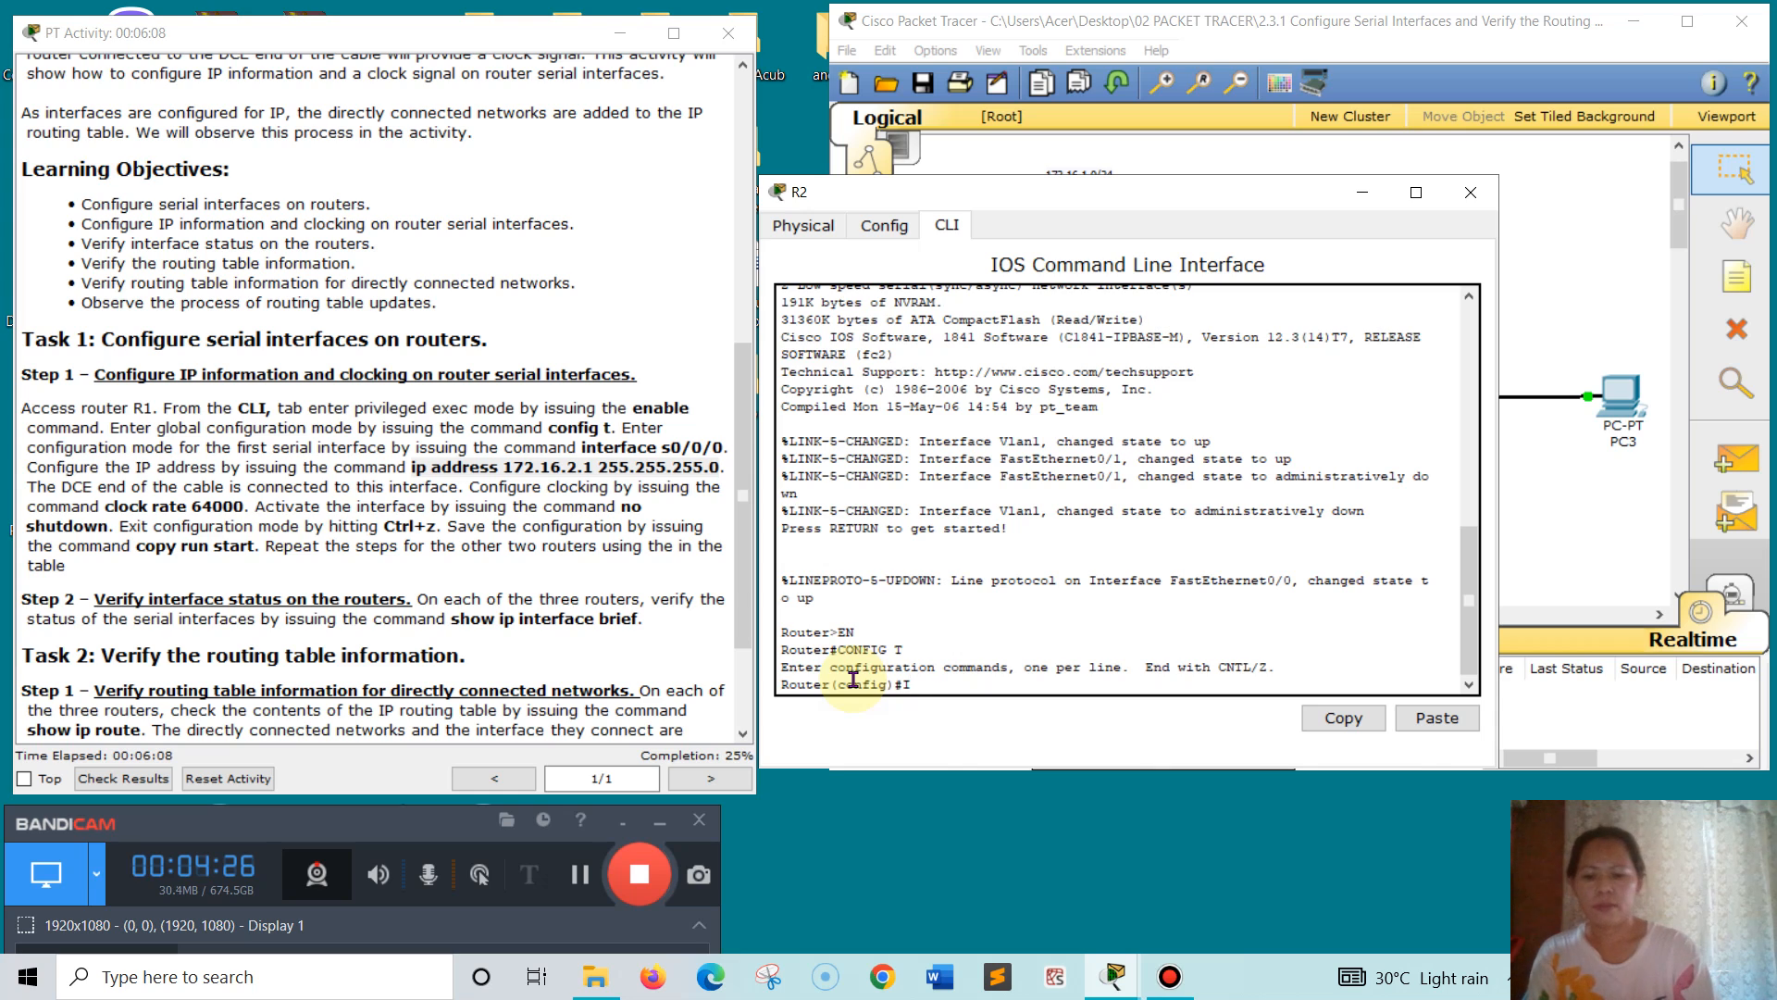
pyautogui.write('NTERFACE')
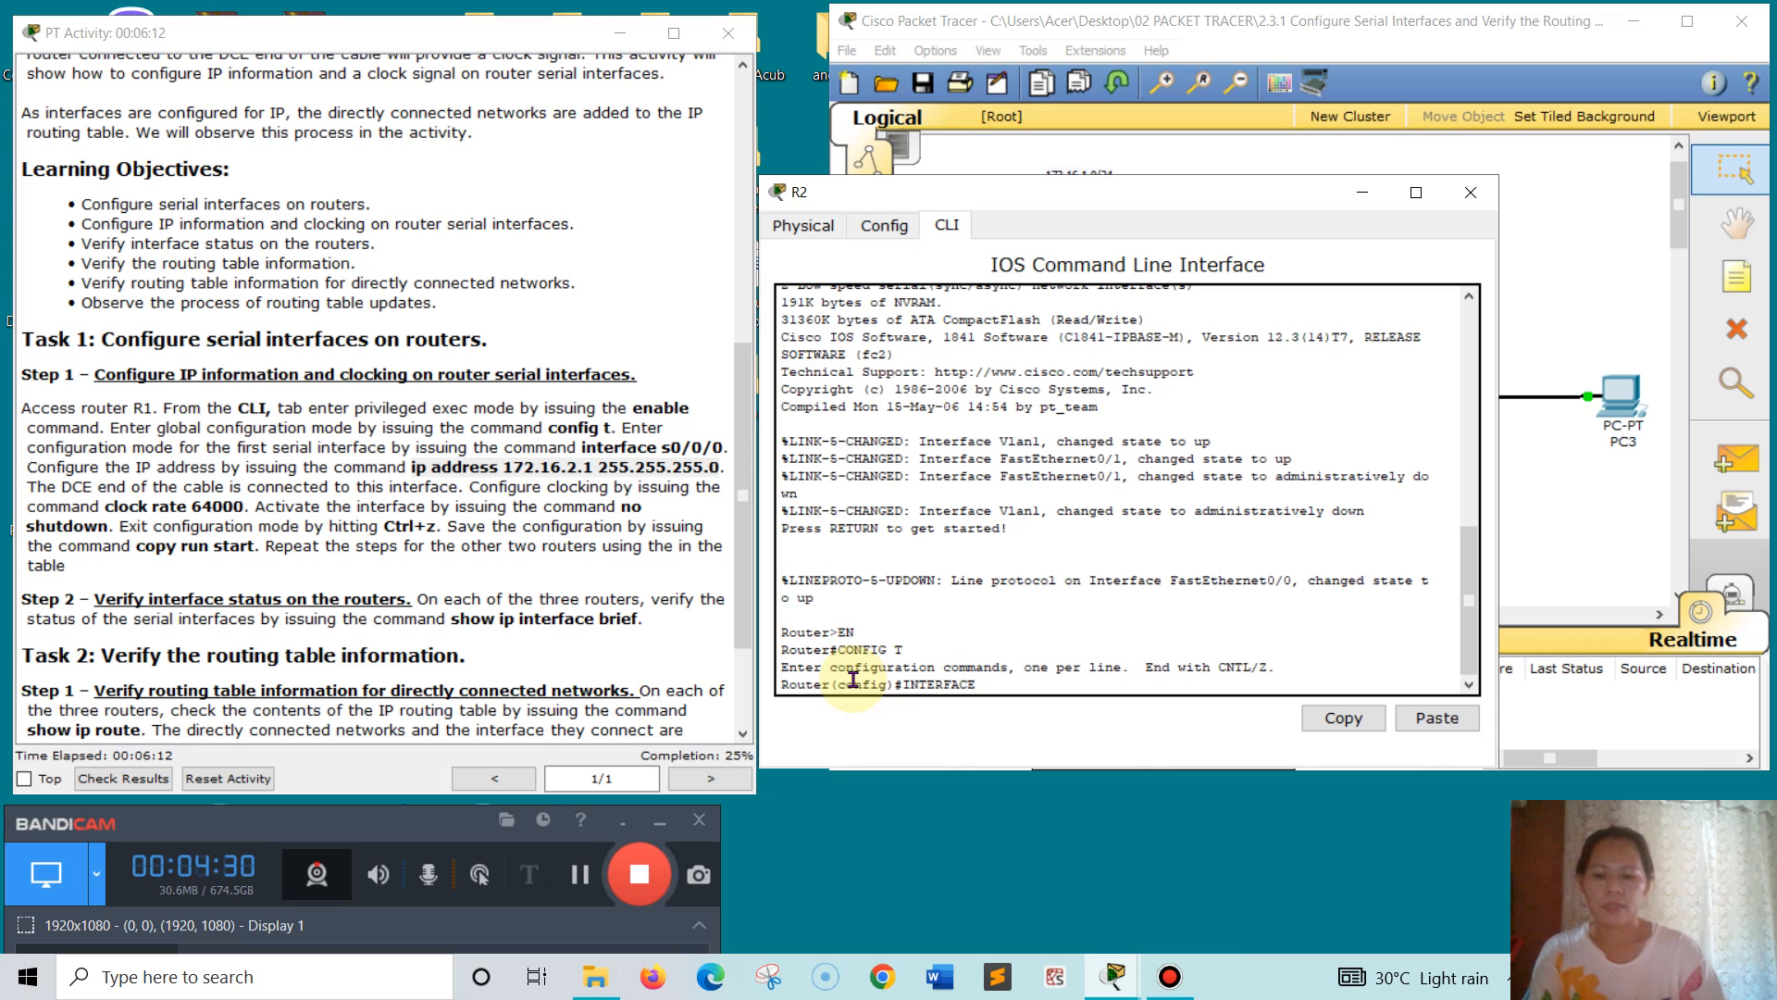
pyautogui.write(' S')
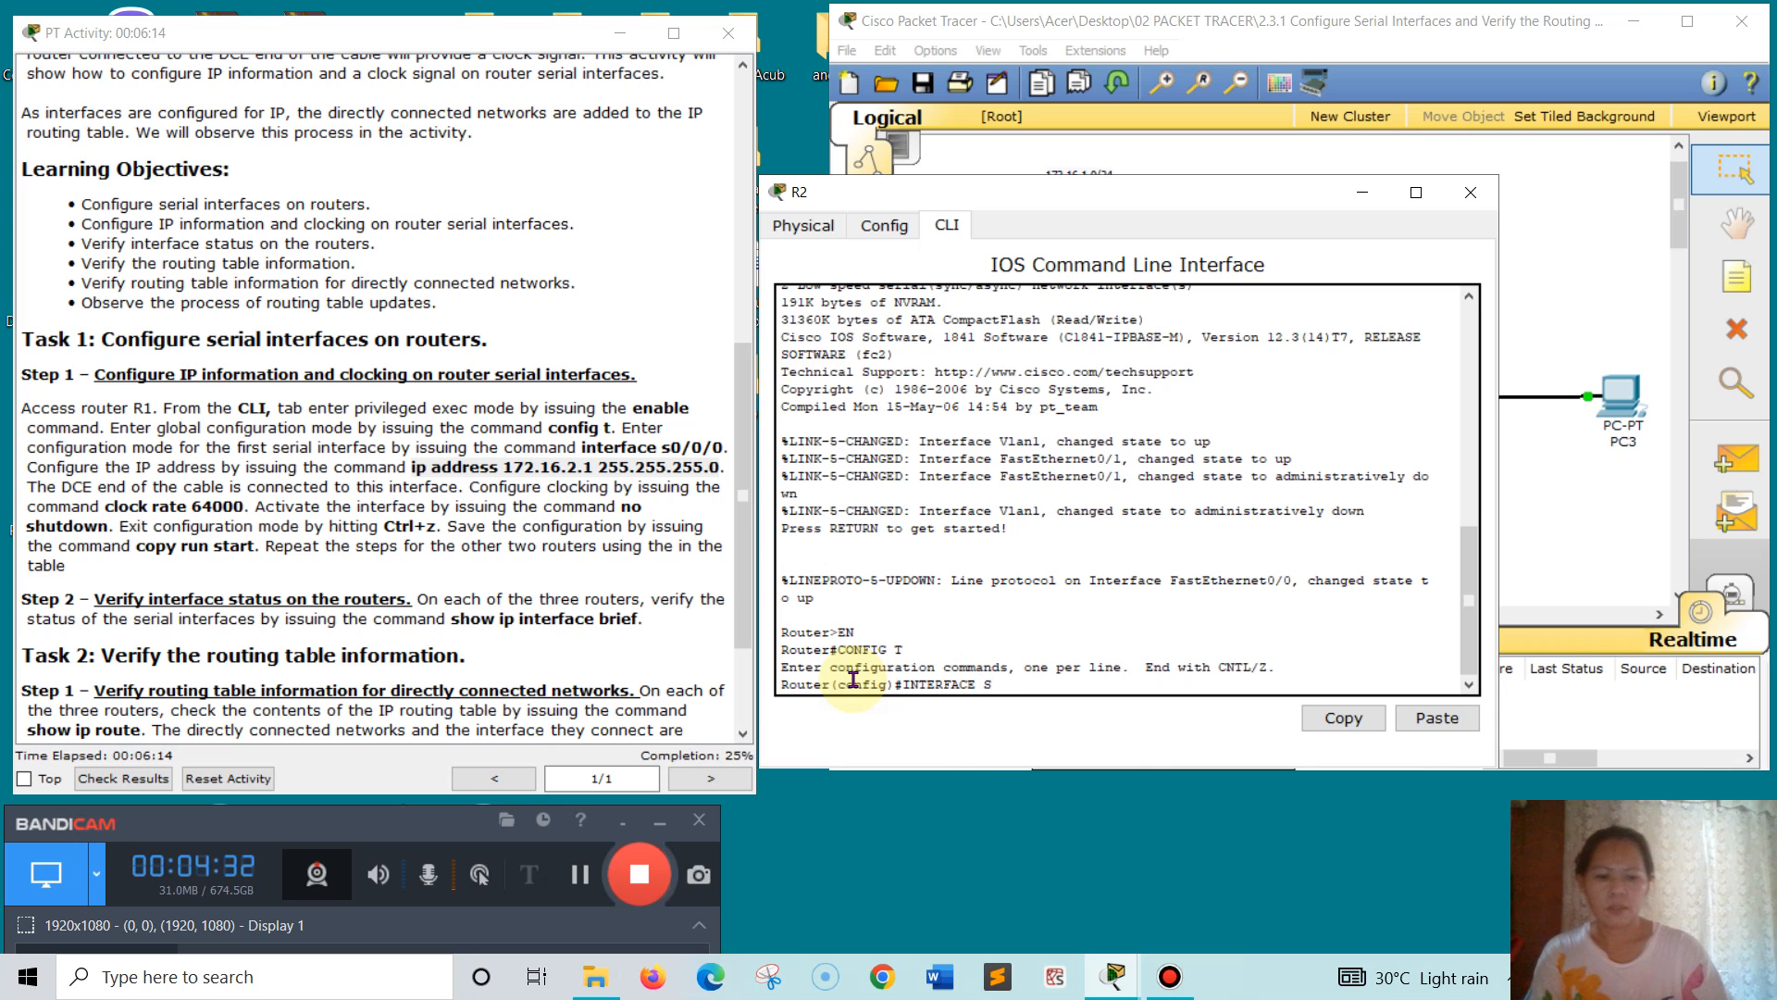
pyautogui.write('0/0/0')
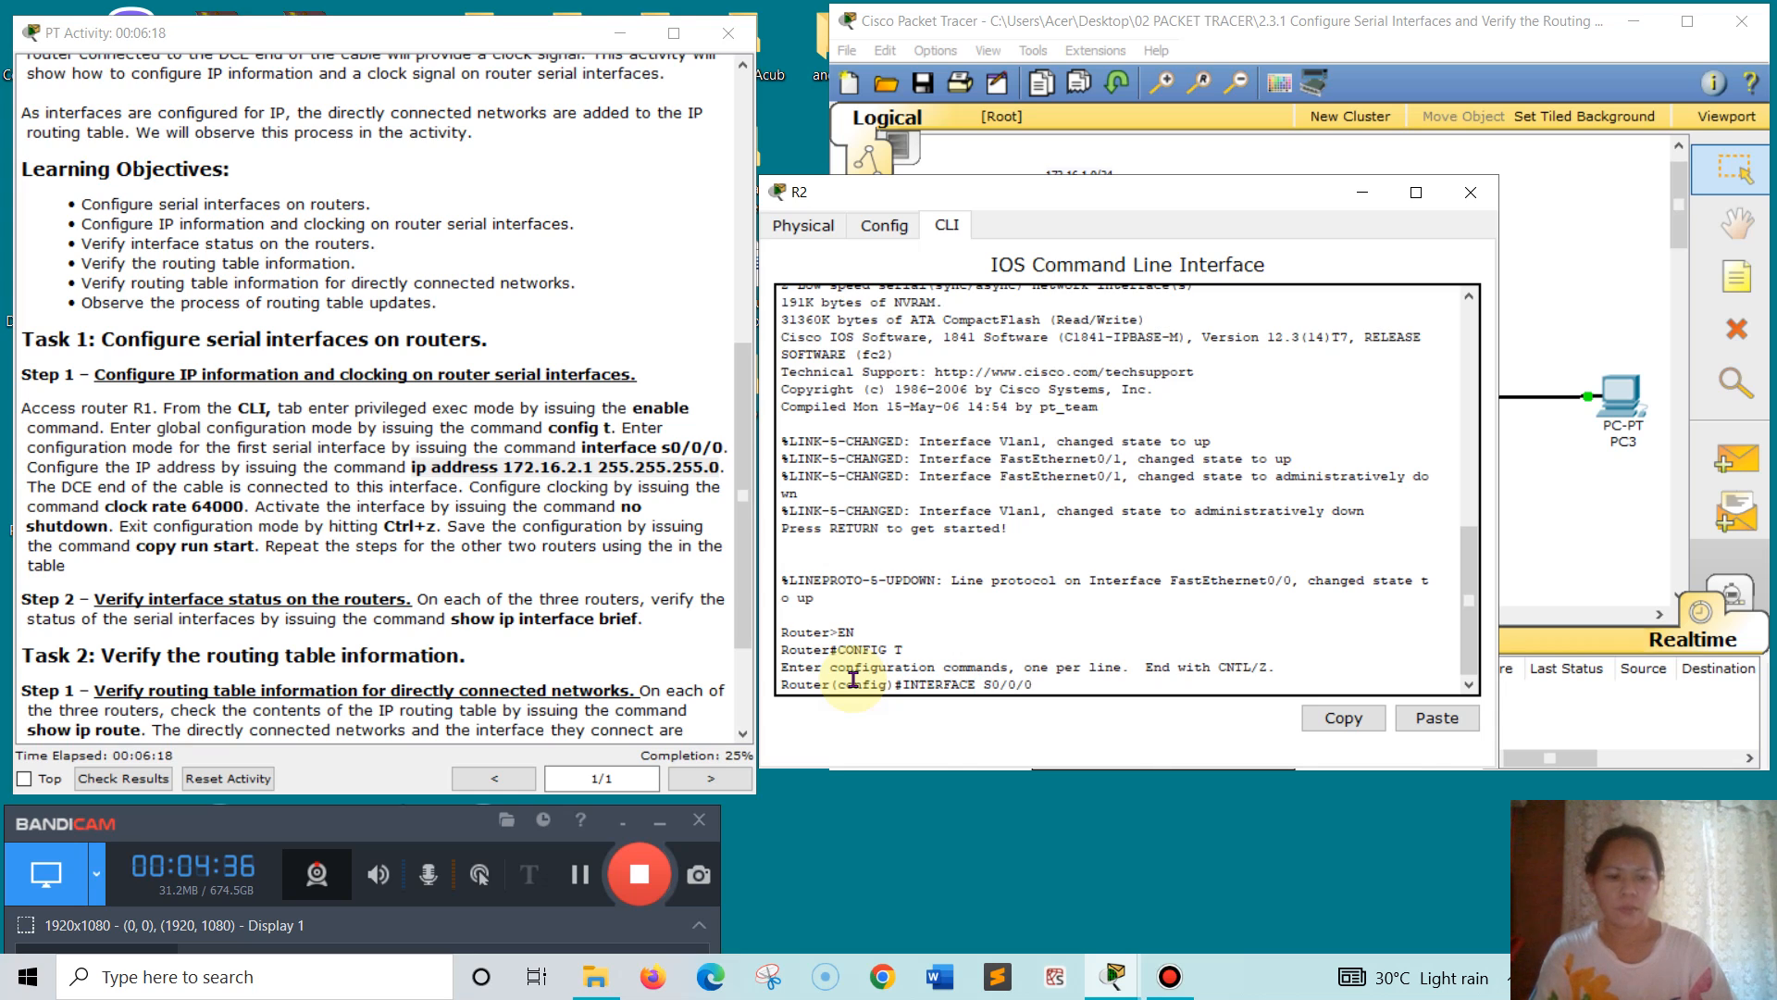
pyautogui.press('Return')
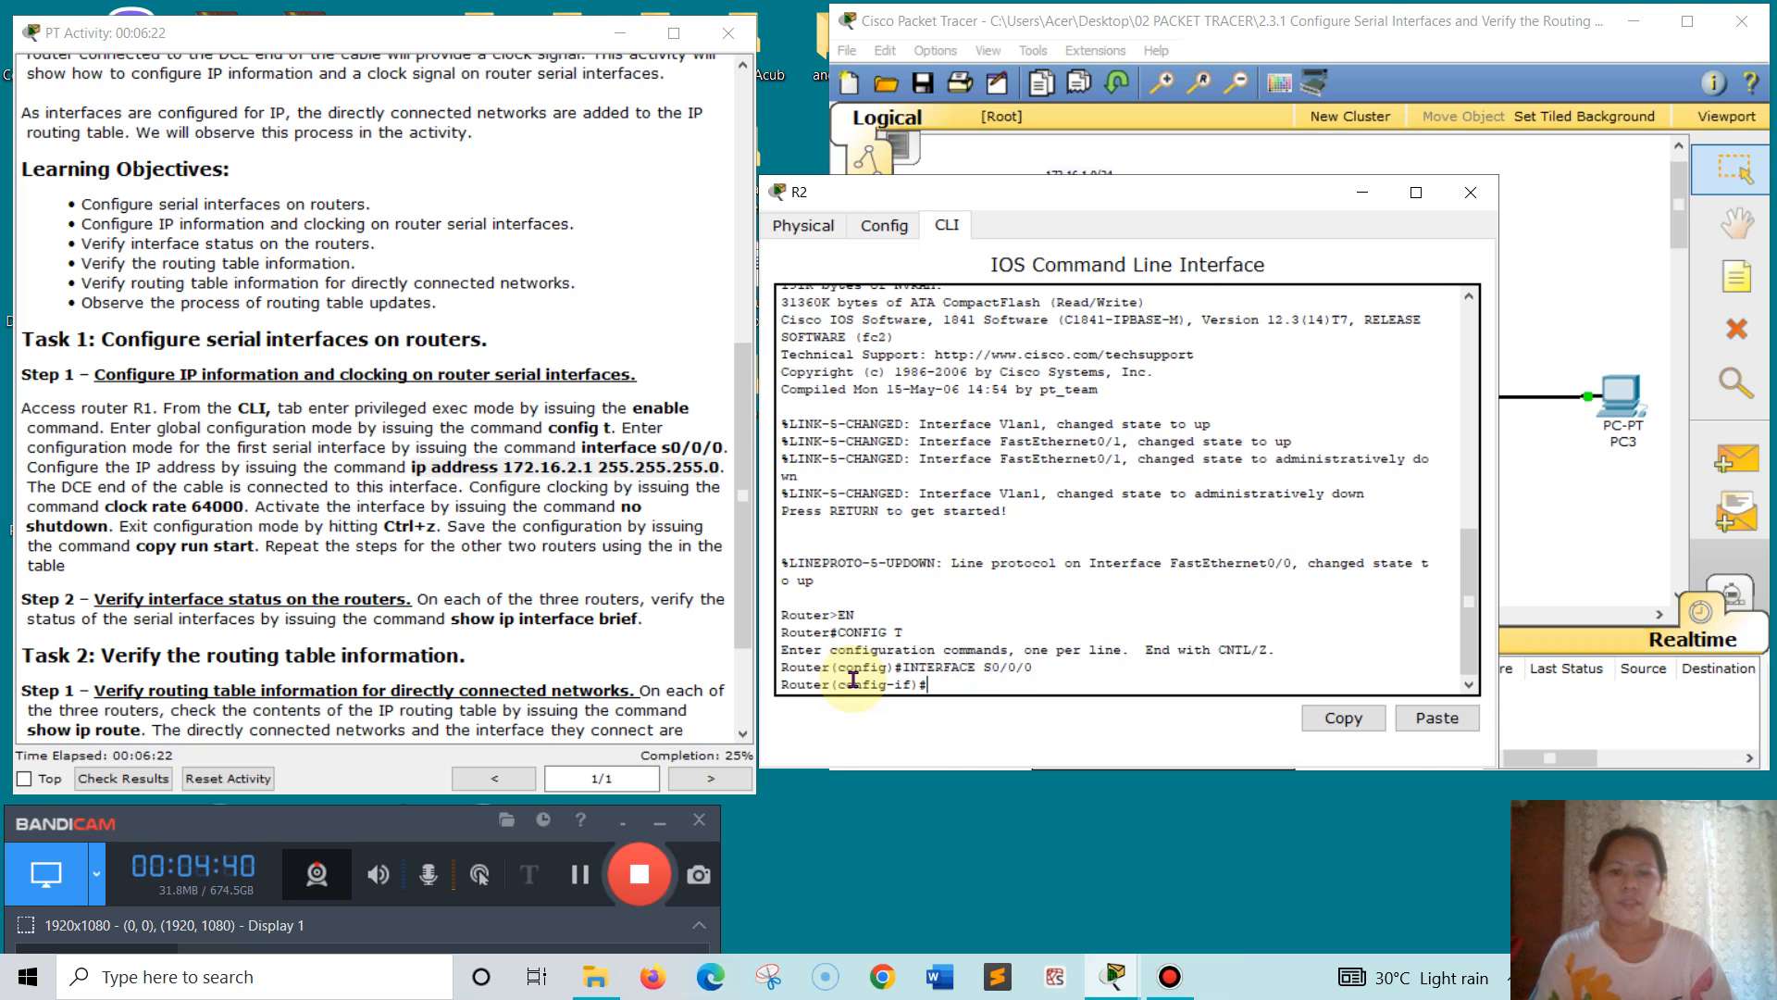
# - Begin the IP ADDRESS command on R2 and copy the S0/0/0 address 172.16.2.2 from the addressing table
pyautogui.write('I')
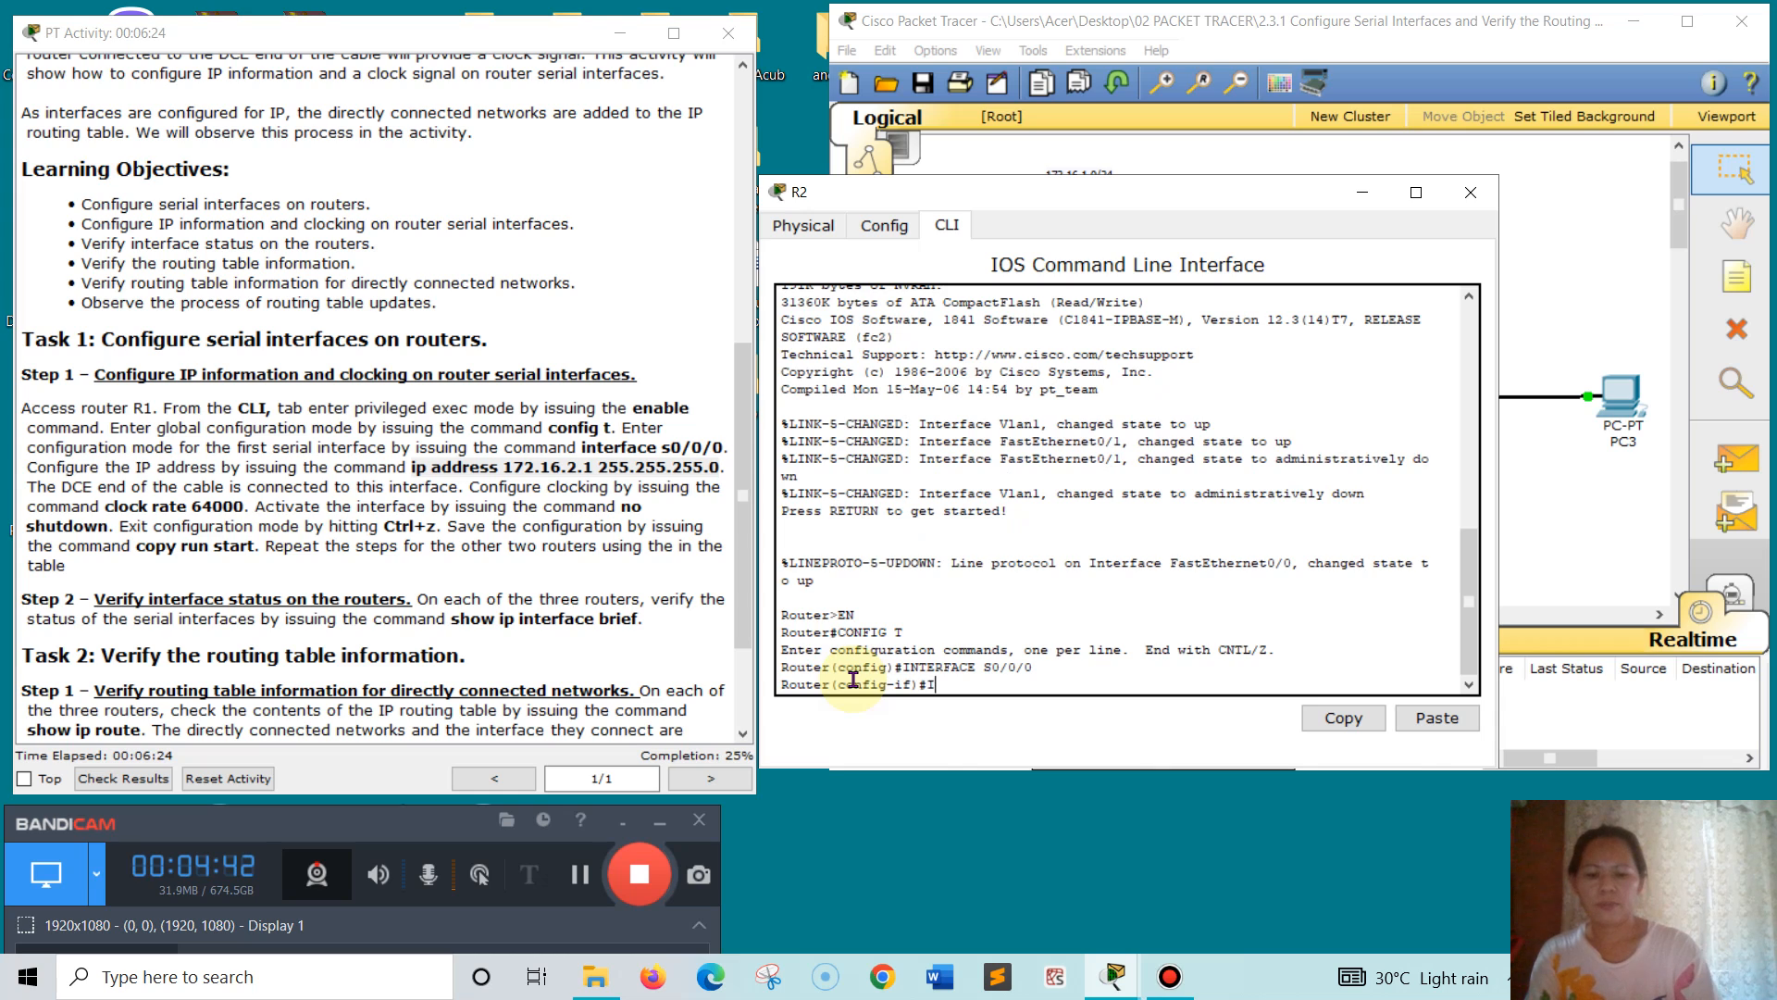
pyautogui.write('P ADR')
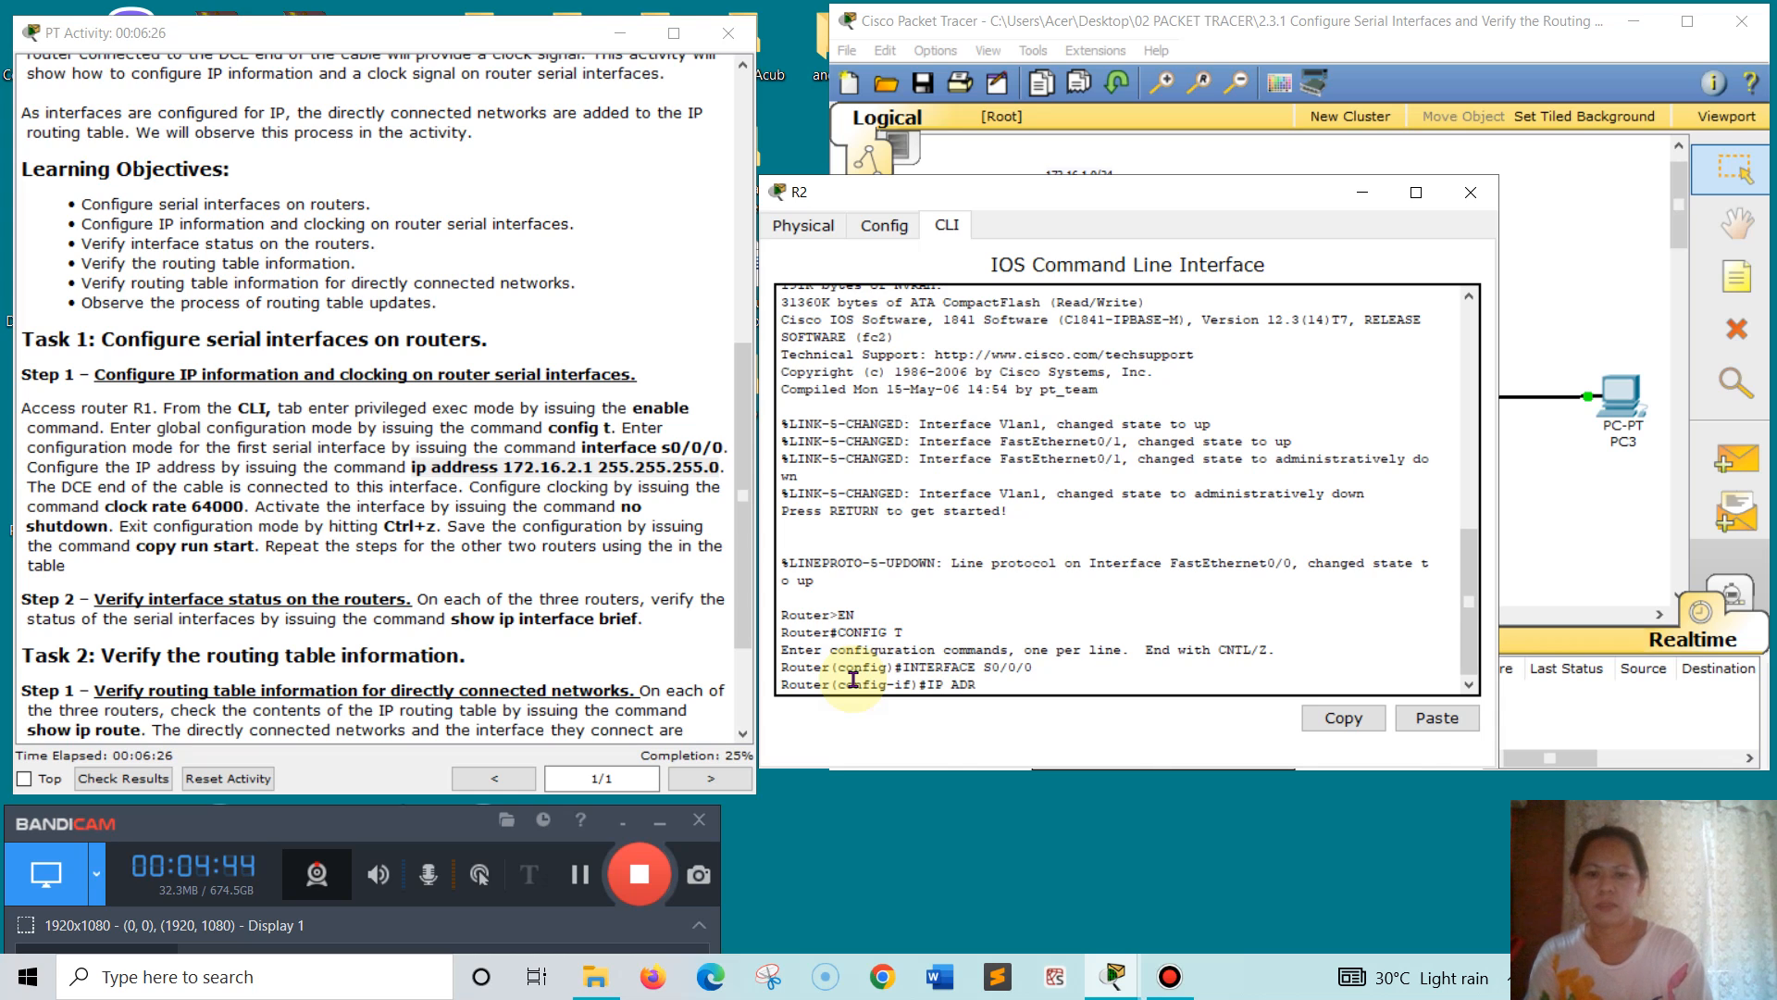
pyautogui.write('R')
pyautogui.press('BackSpace')
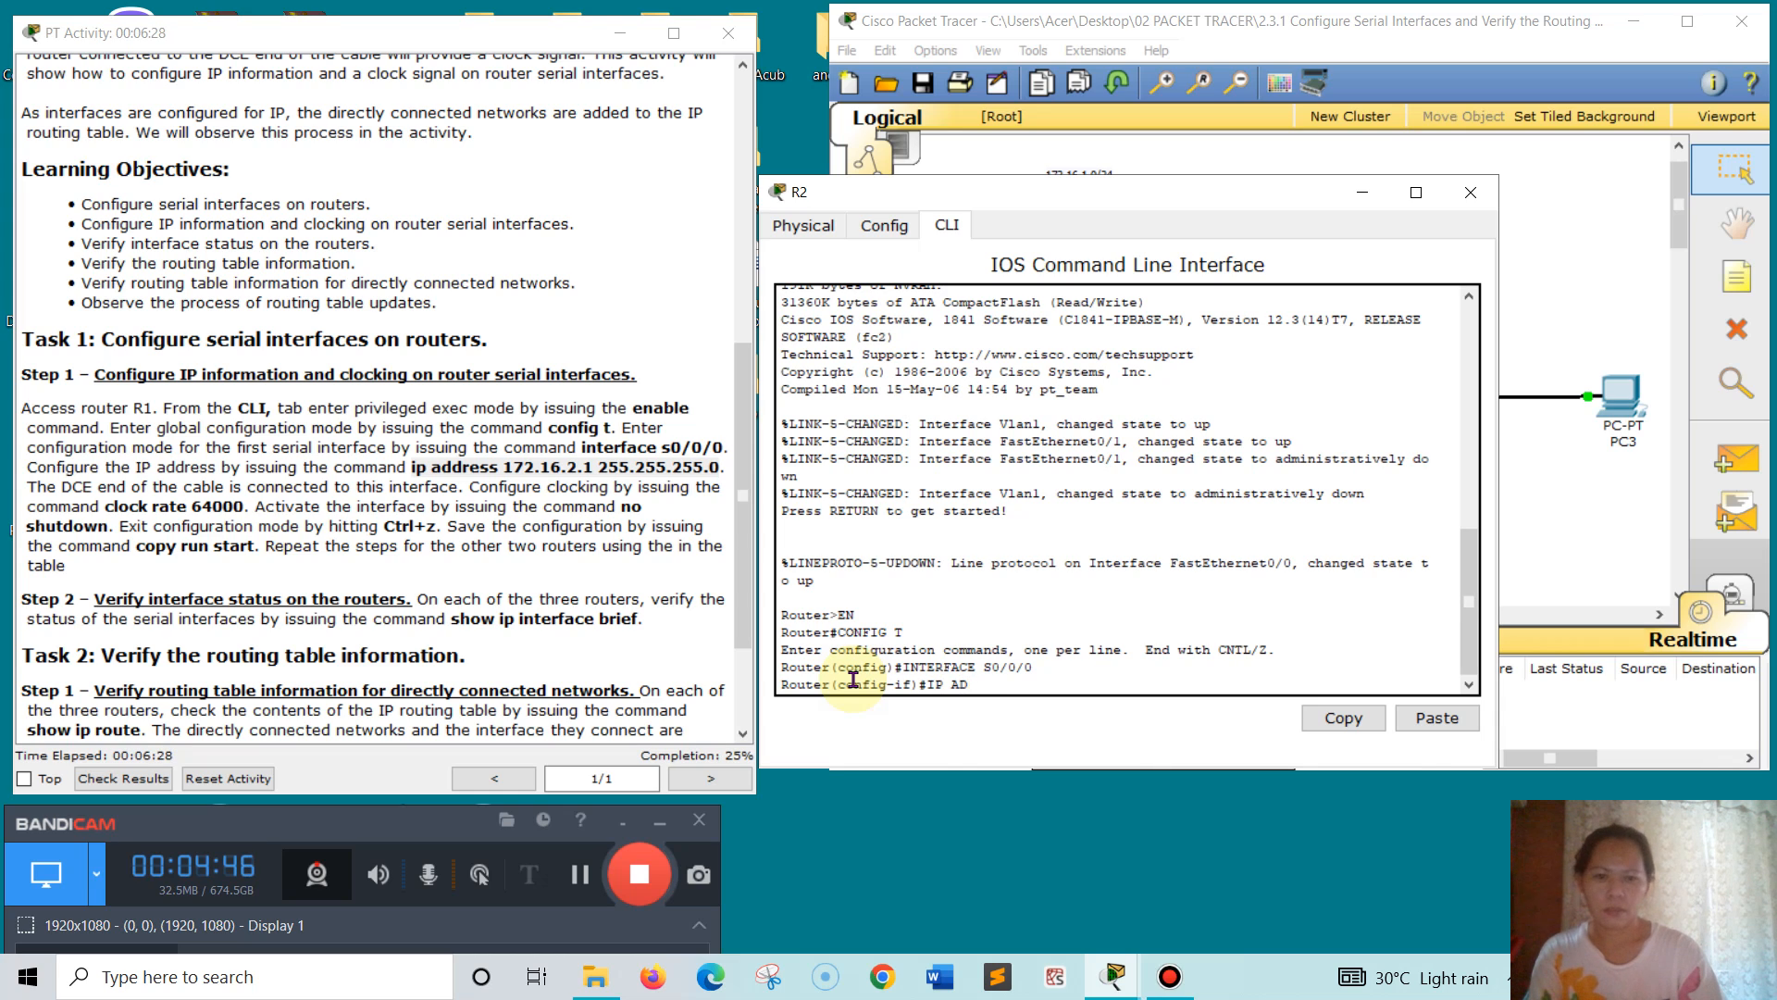
pyautogui.write('DRESS')
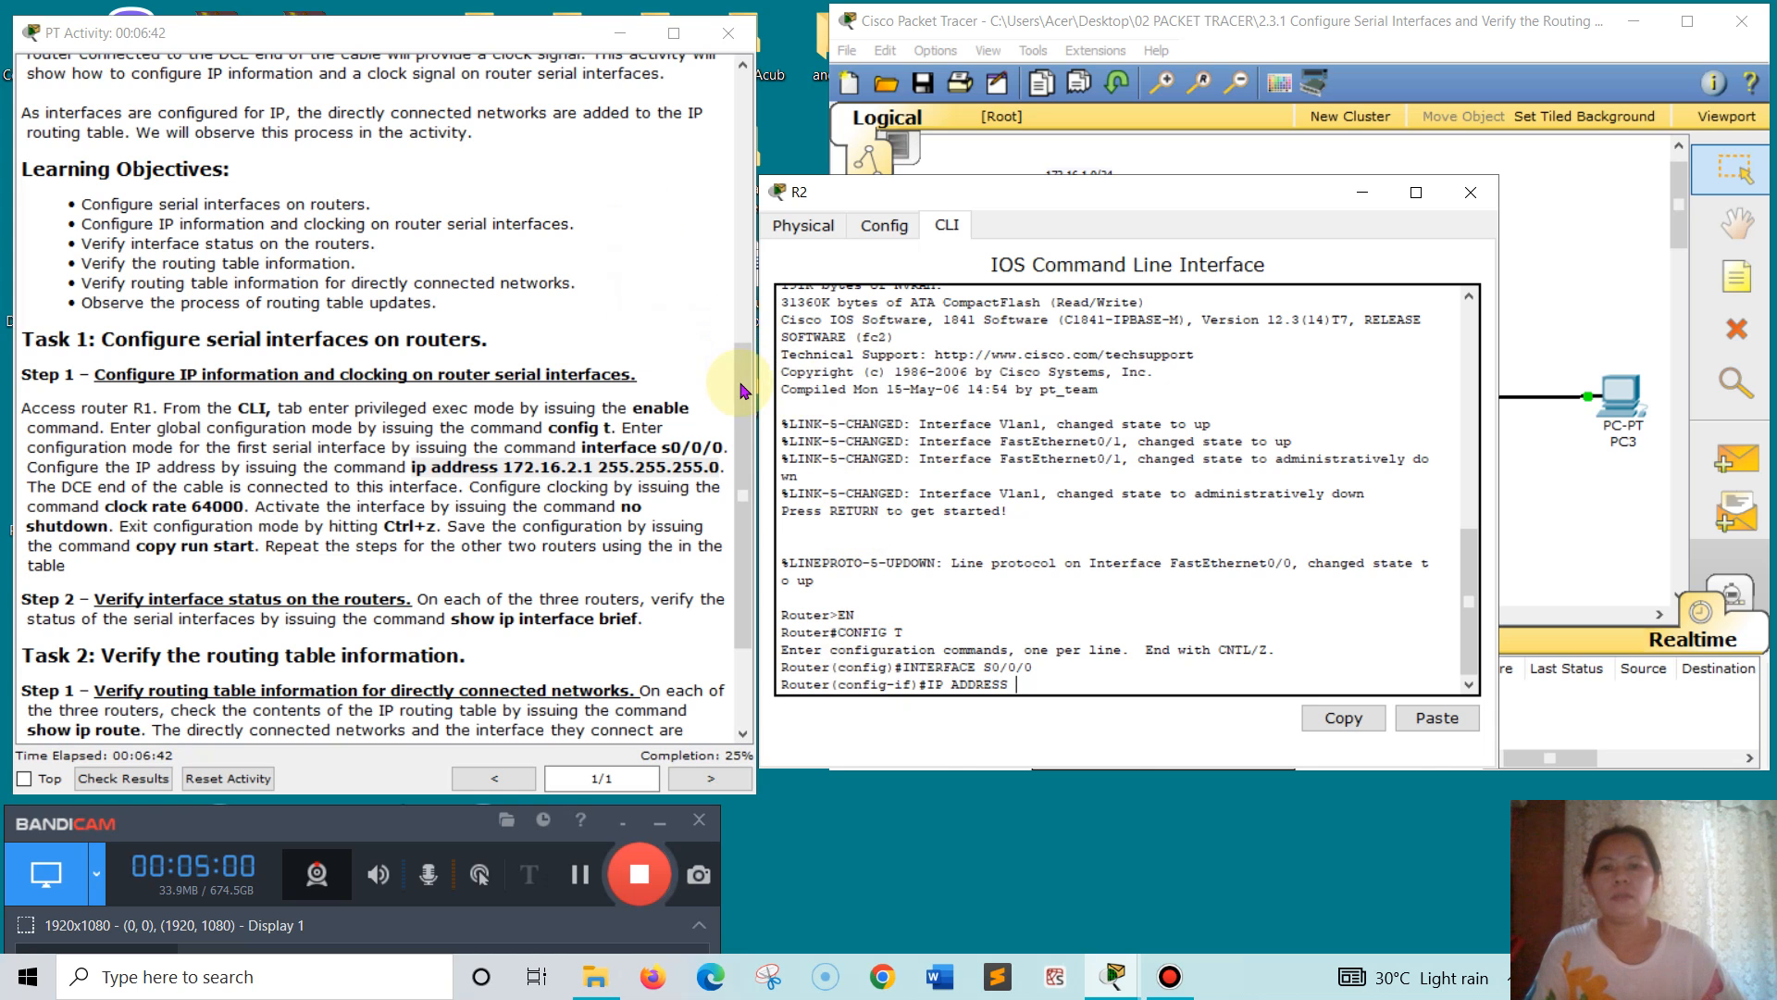
pyautogui.moveTo(738, 347); pyautogui.dragTo(719, 148)
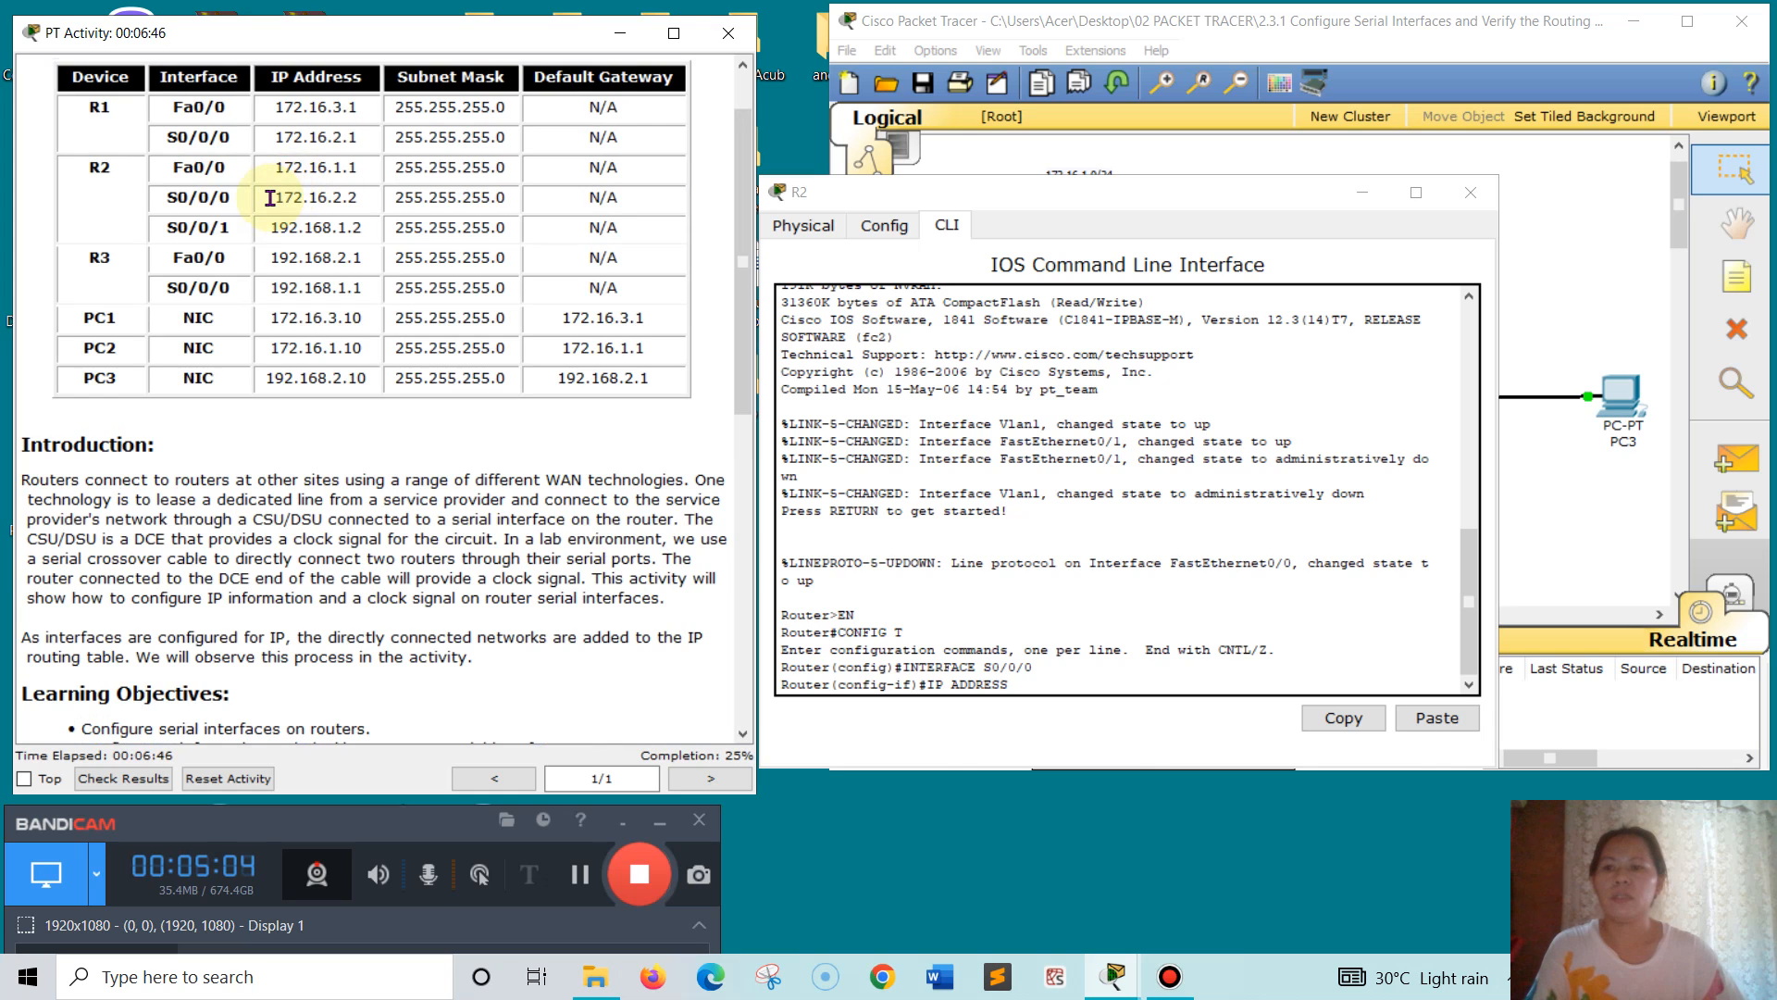
pyautogui.moveTo(270, 198); pyautogui.dragTo(356, 204)
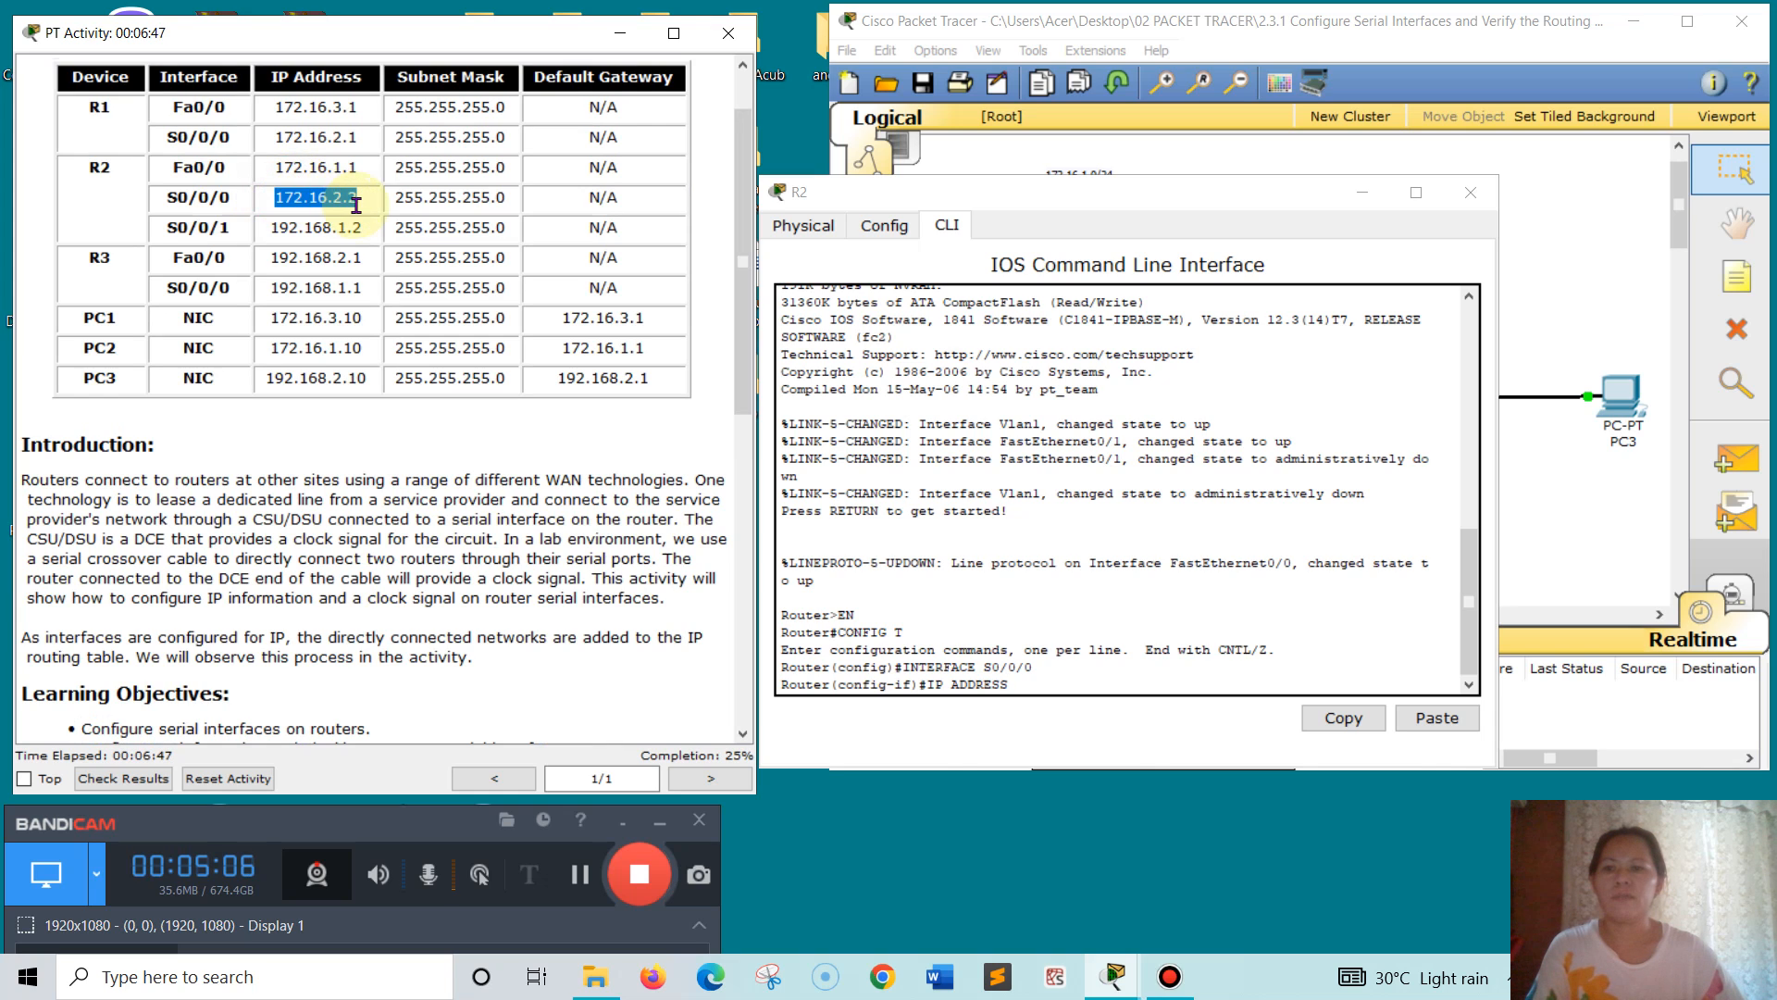
pyautogui.rightClick(337, 200)
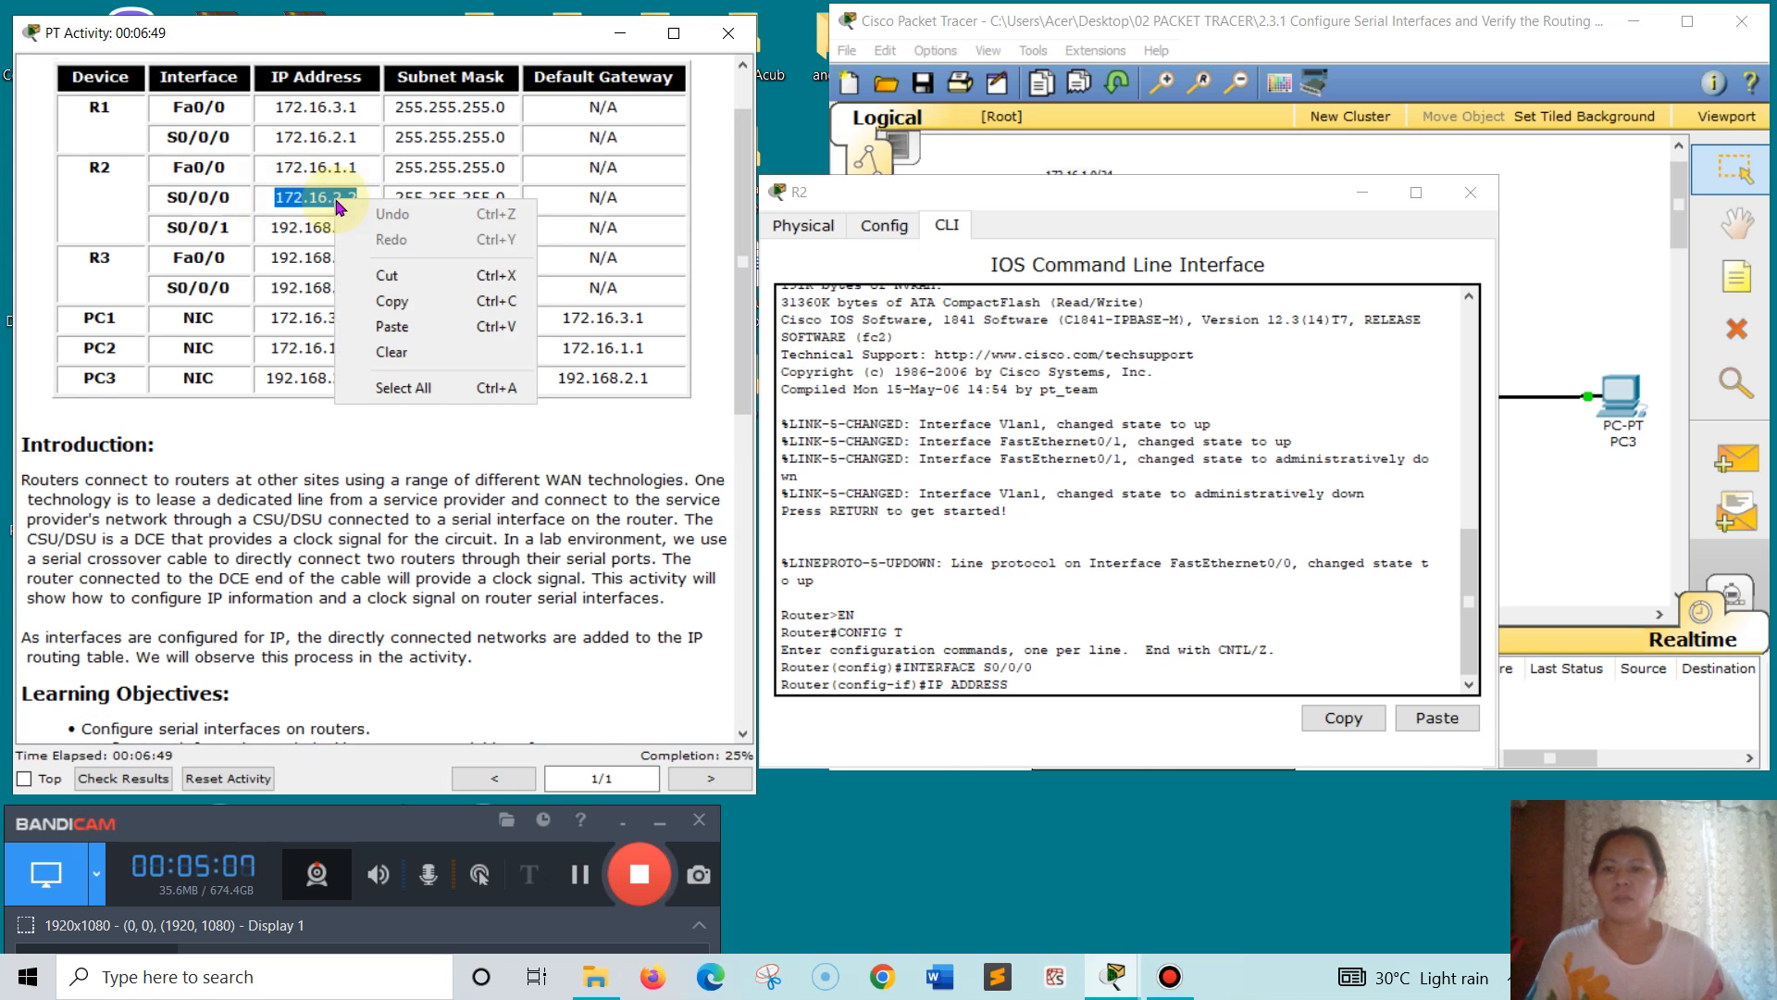
pyautogui.click(397, 303)
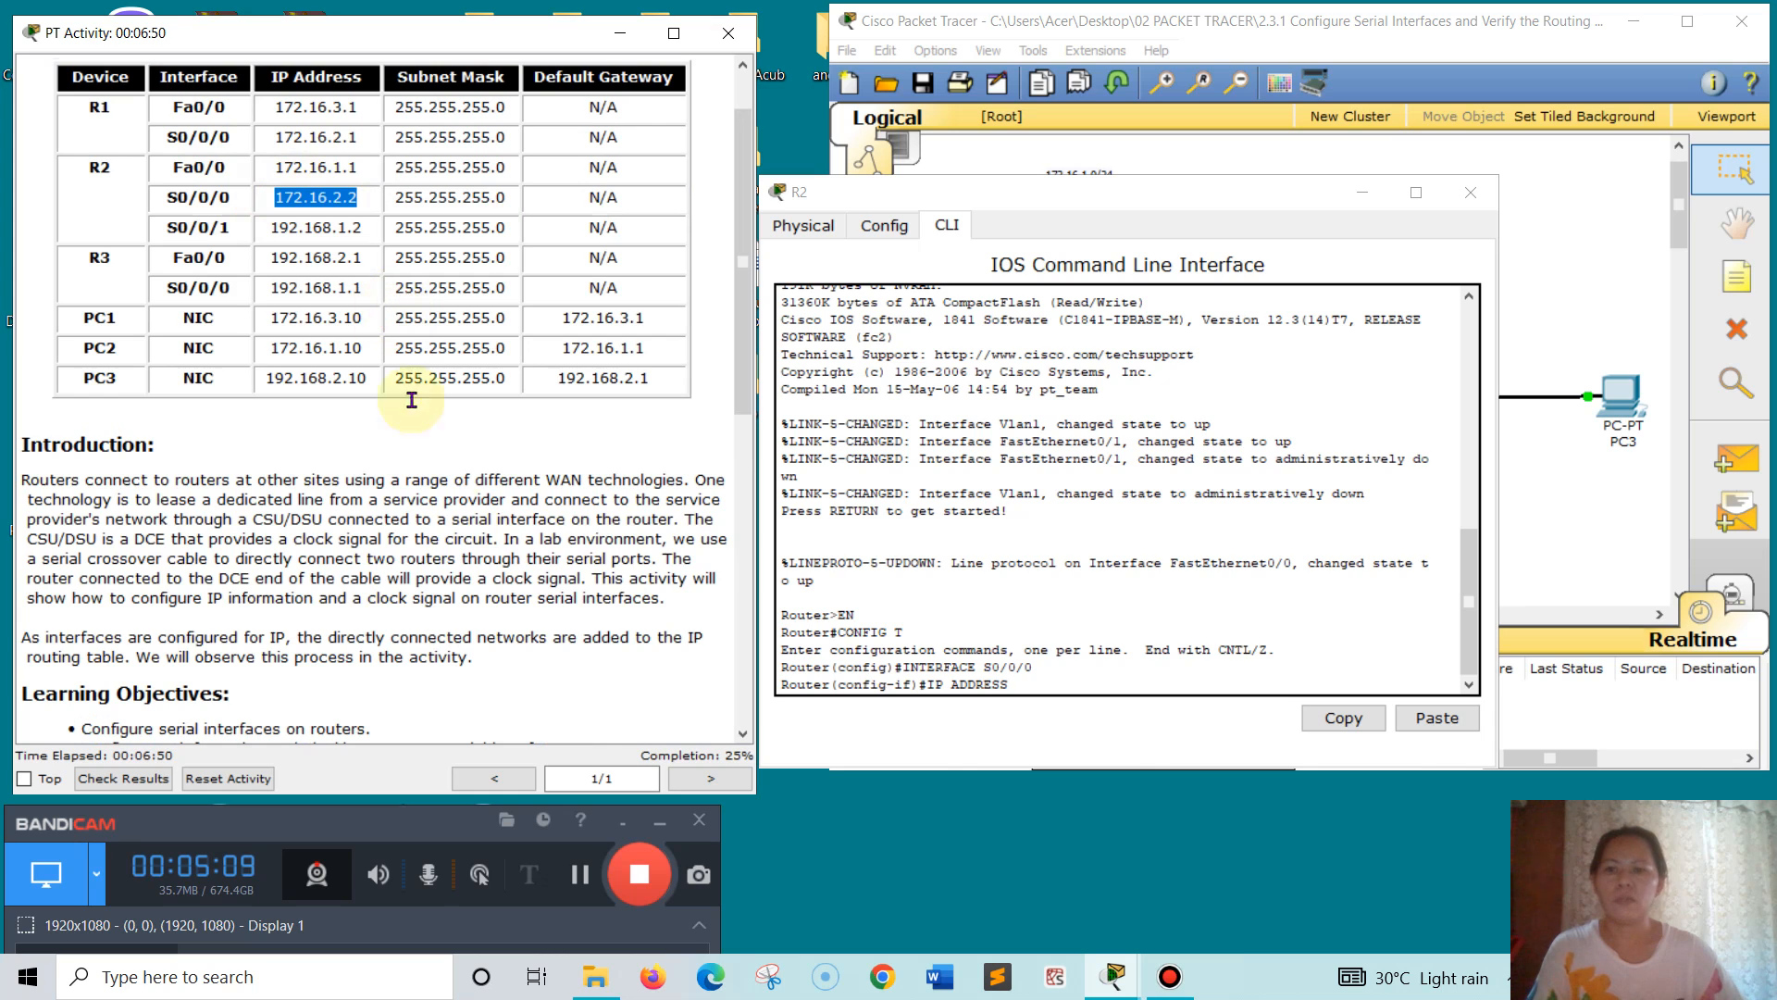
pyautogui.click(1011, 684)
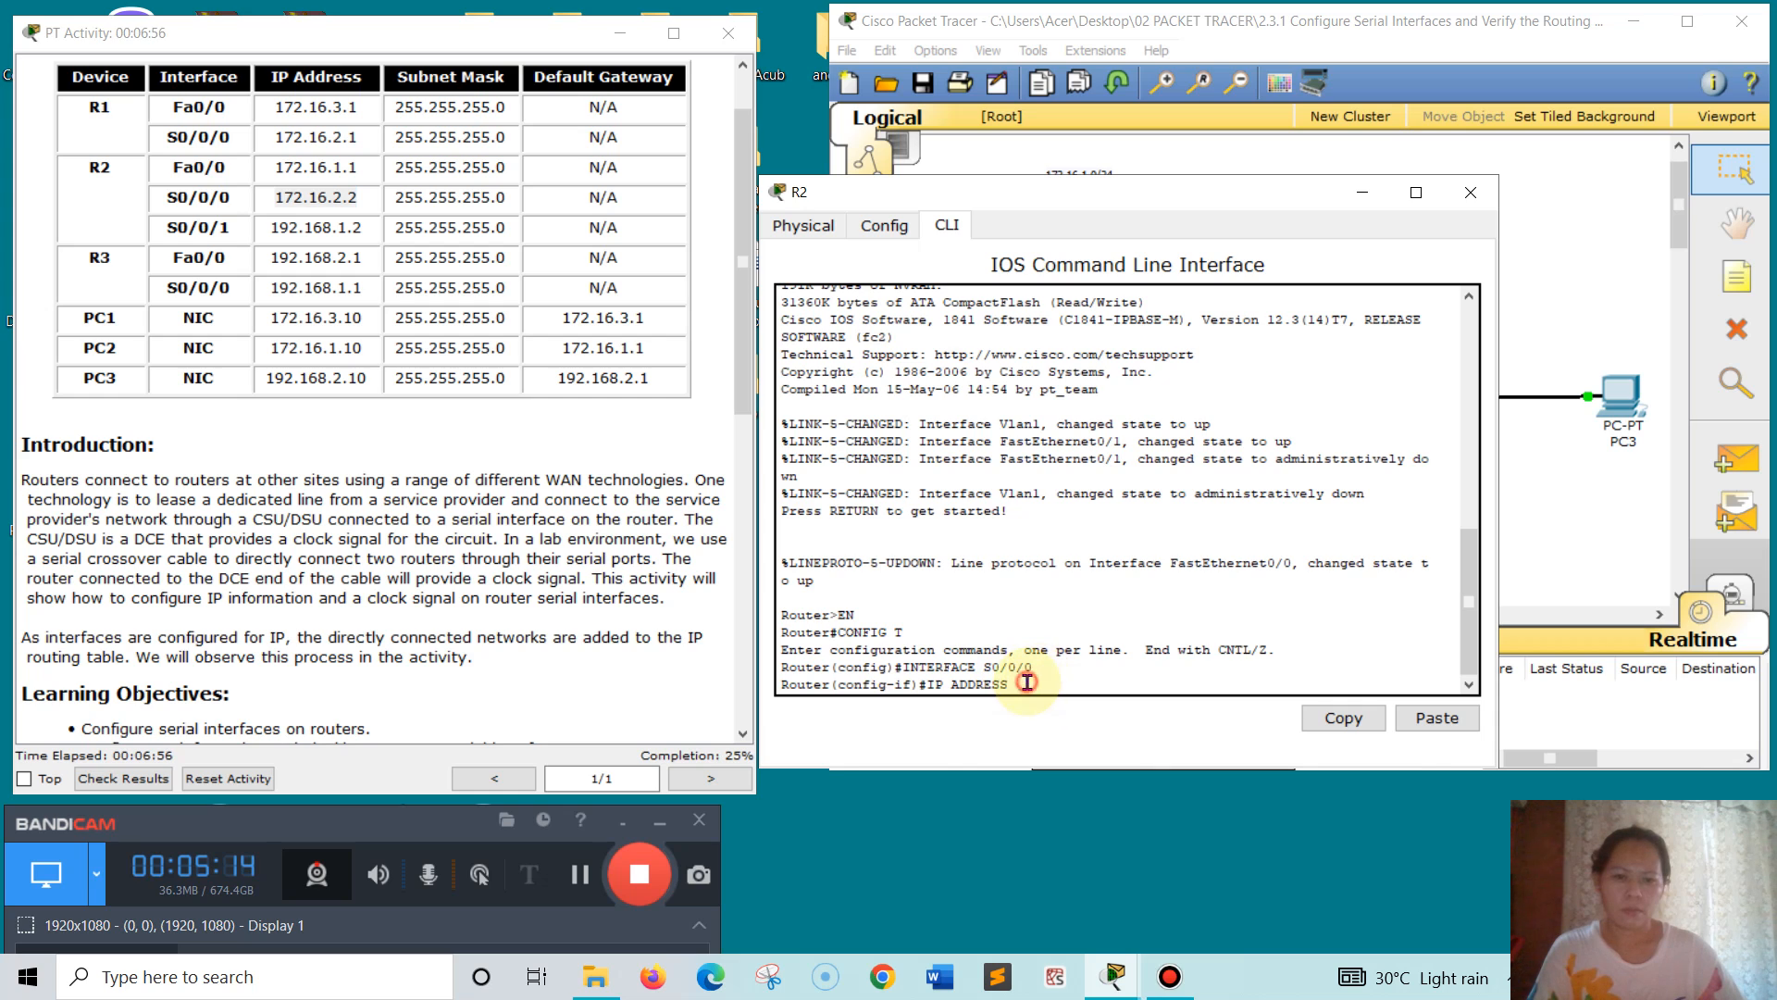
pyautogui.rightClick(1026, 683)
pyautogui.click(1078, 661)
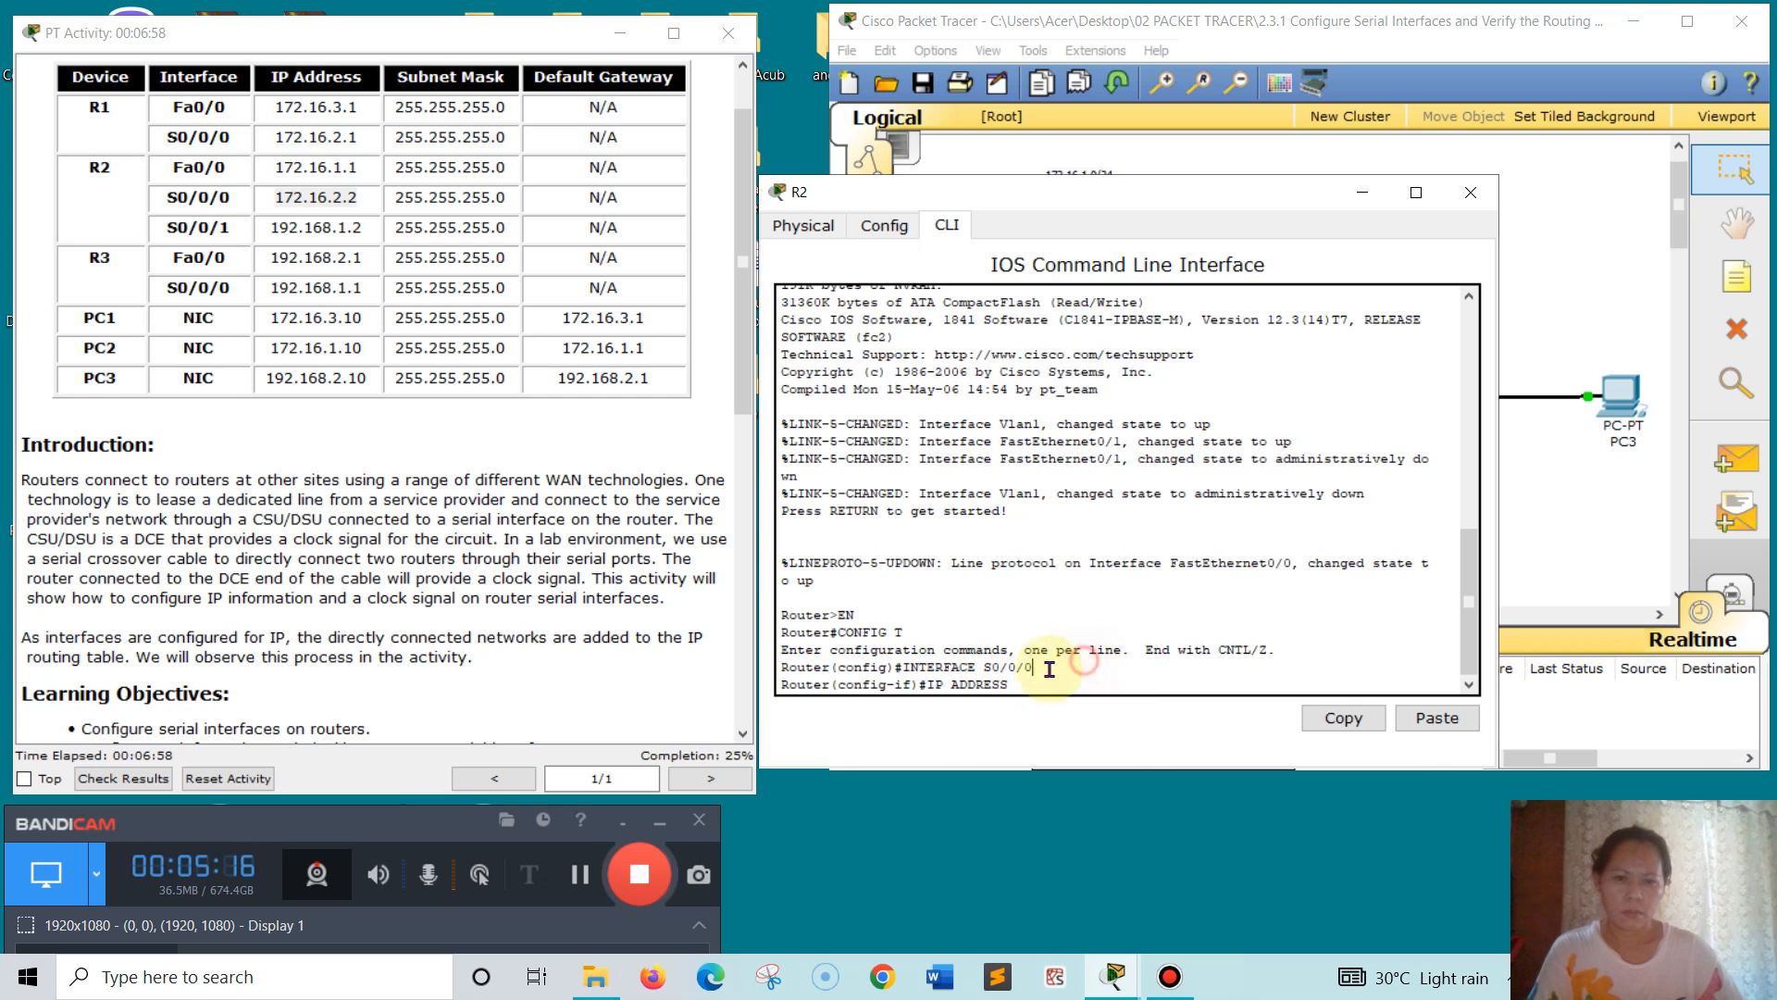
pyautogui.click(1027, 685)
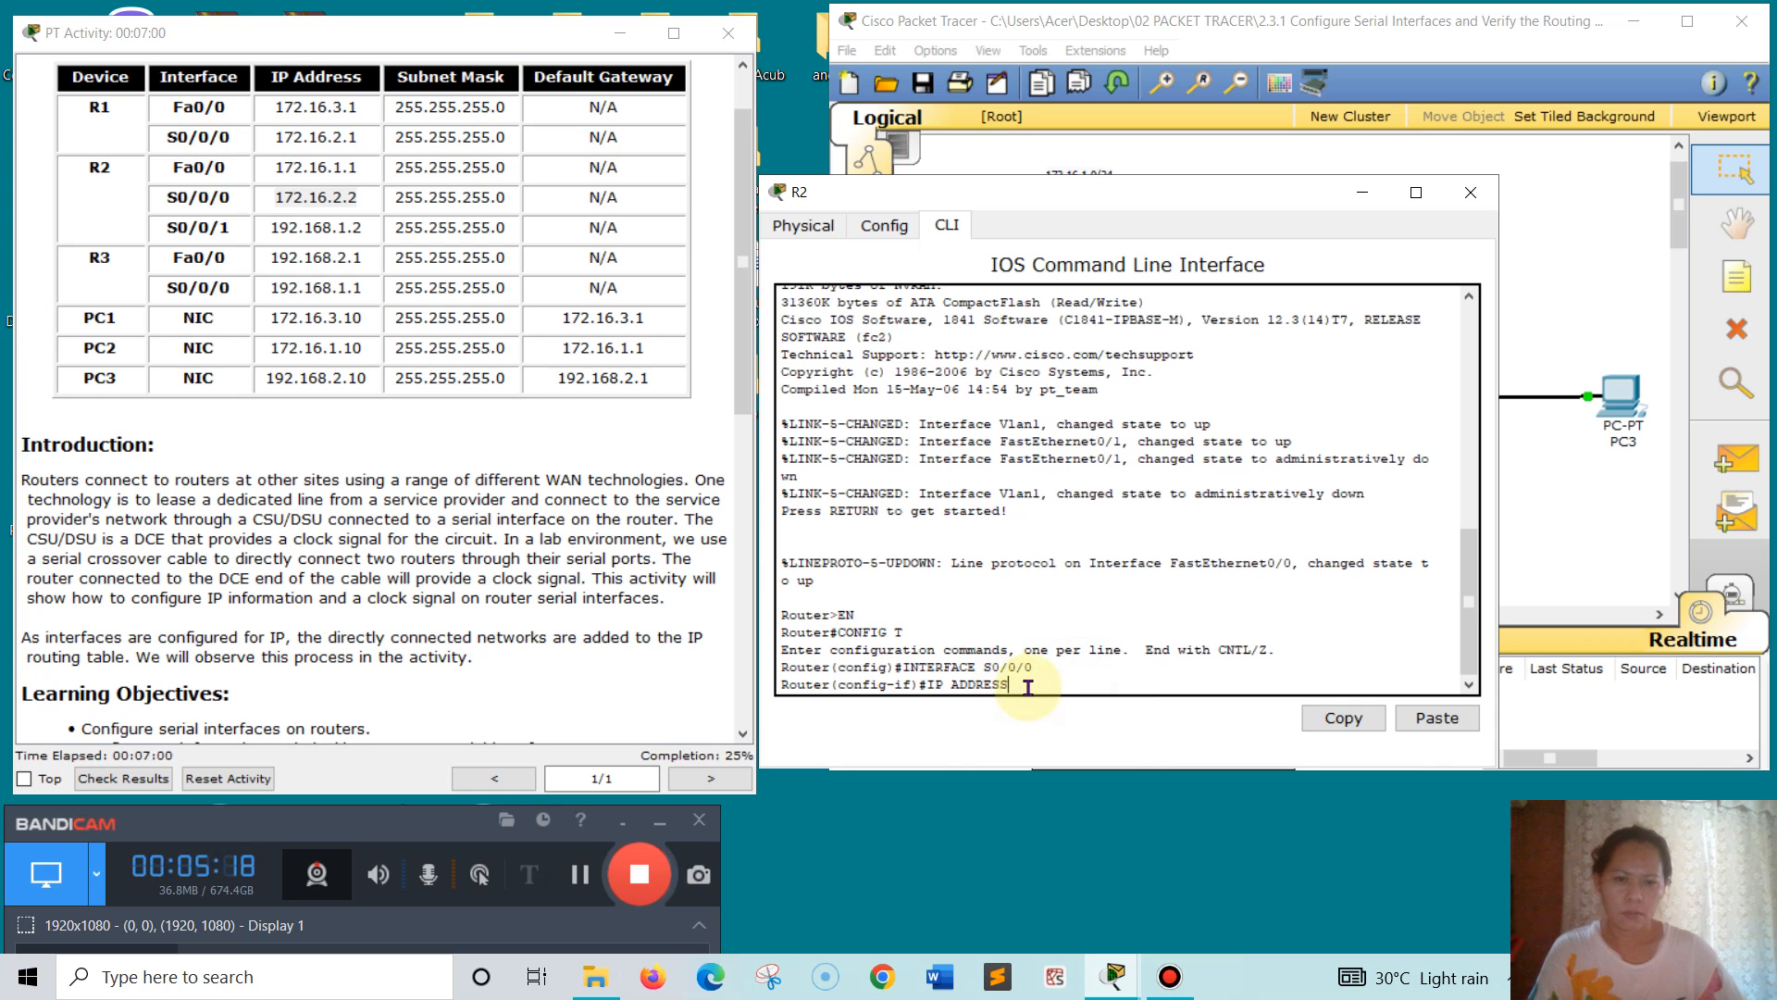
pyautogui.rightClick(1023, 687)
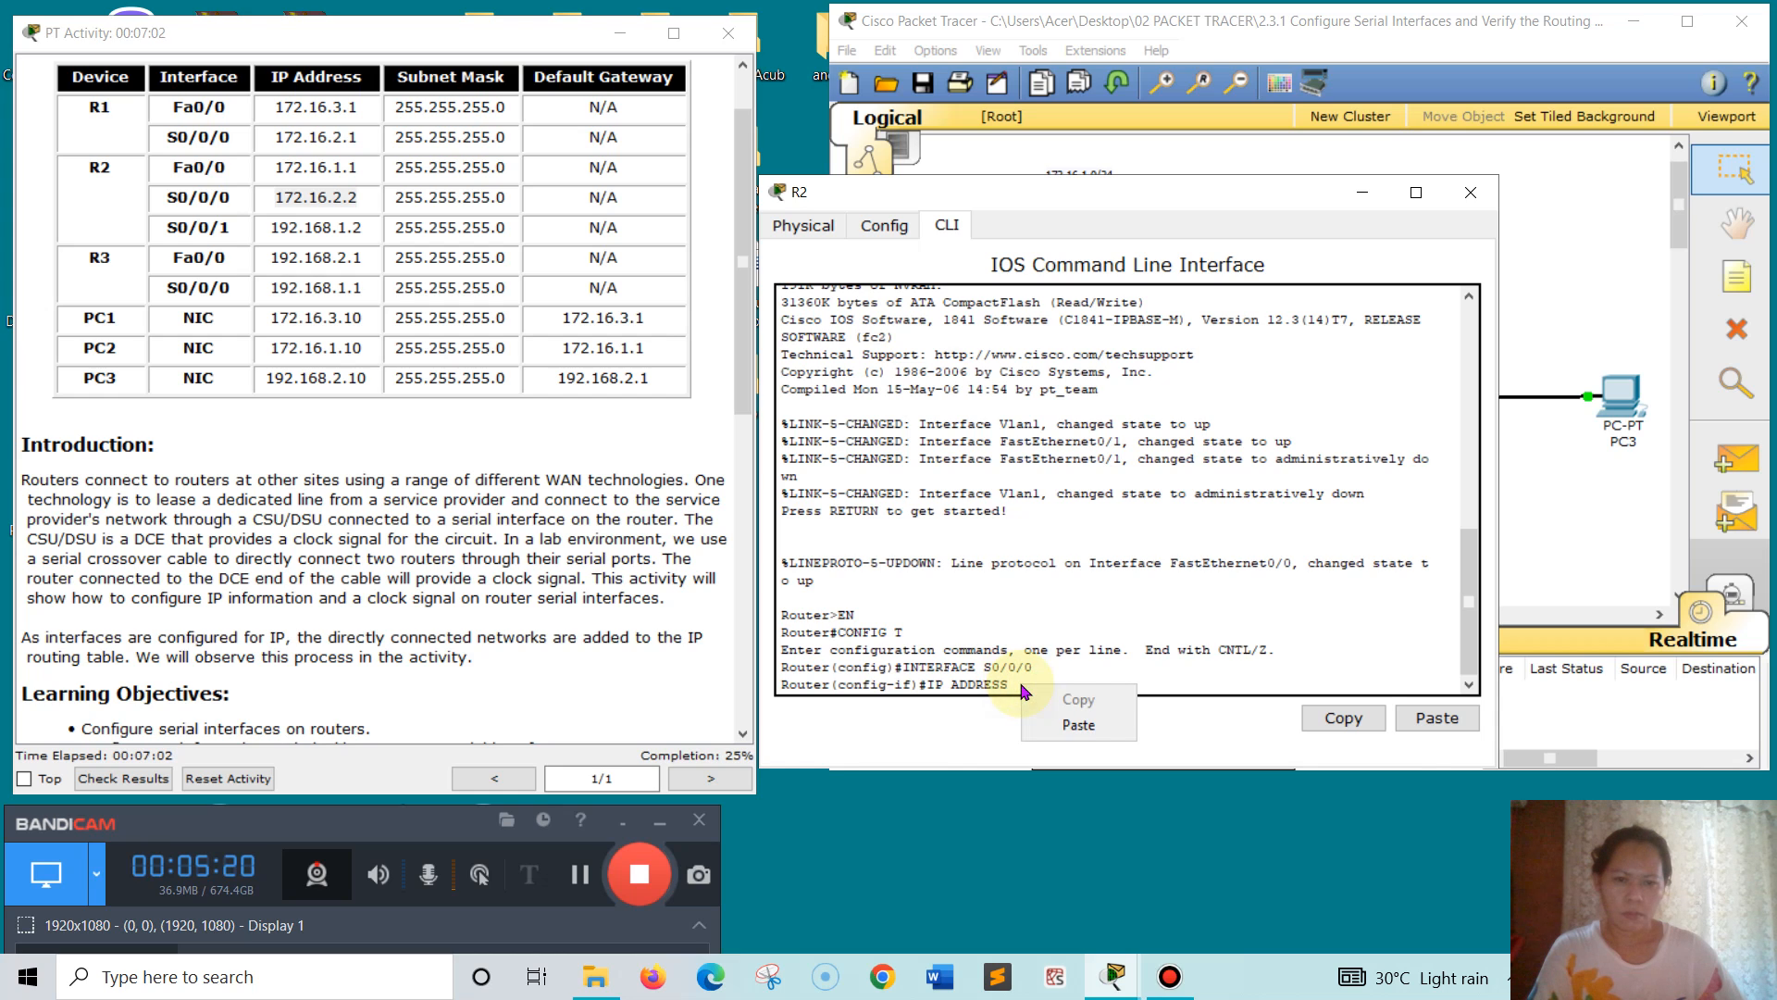
pyautogui.click(1046, 694)
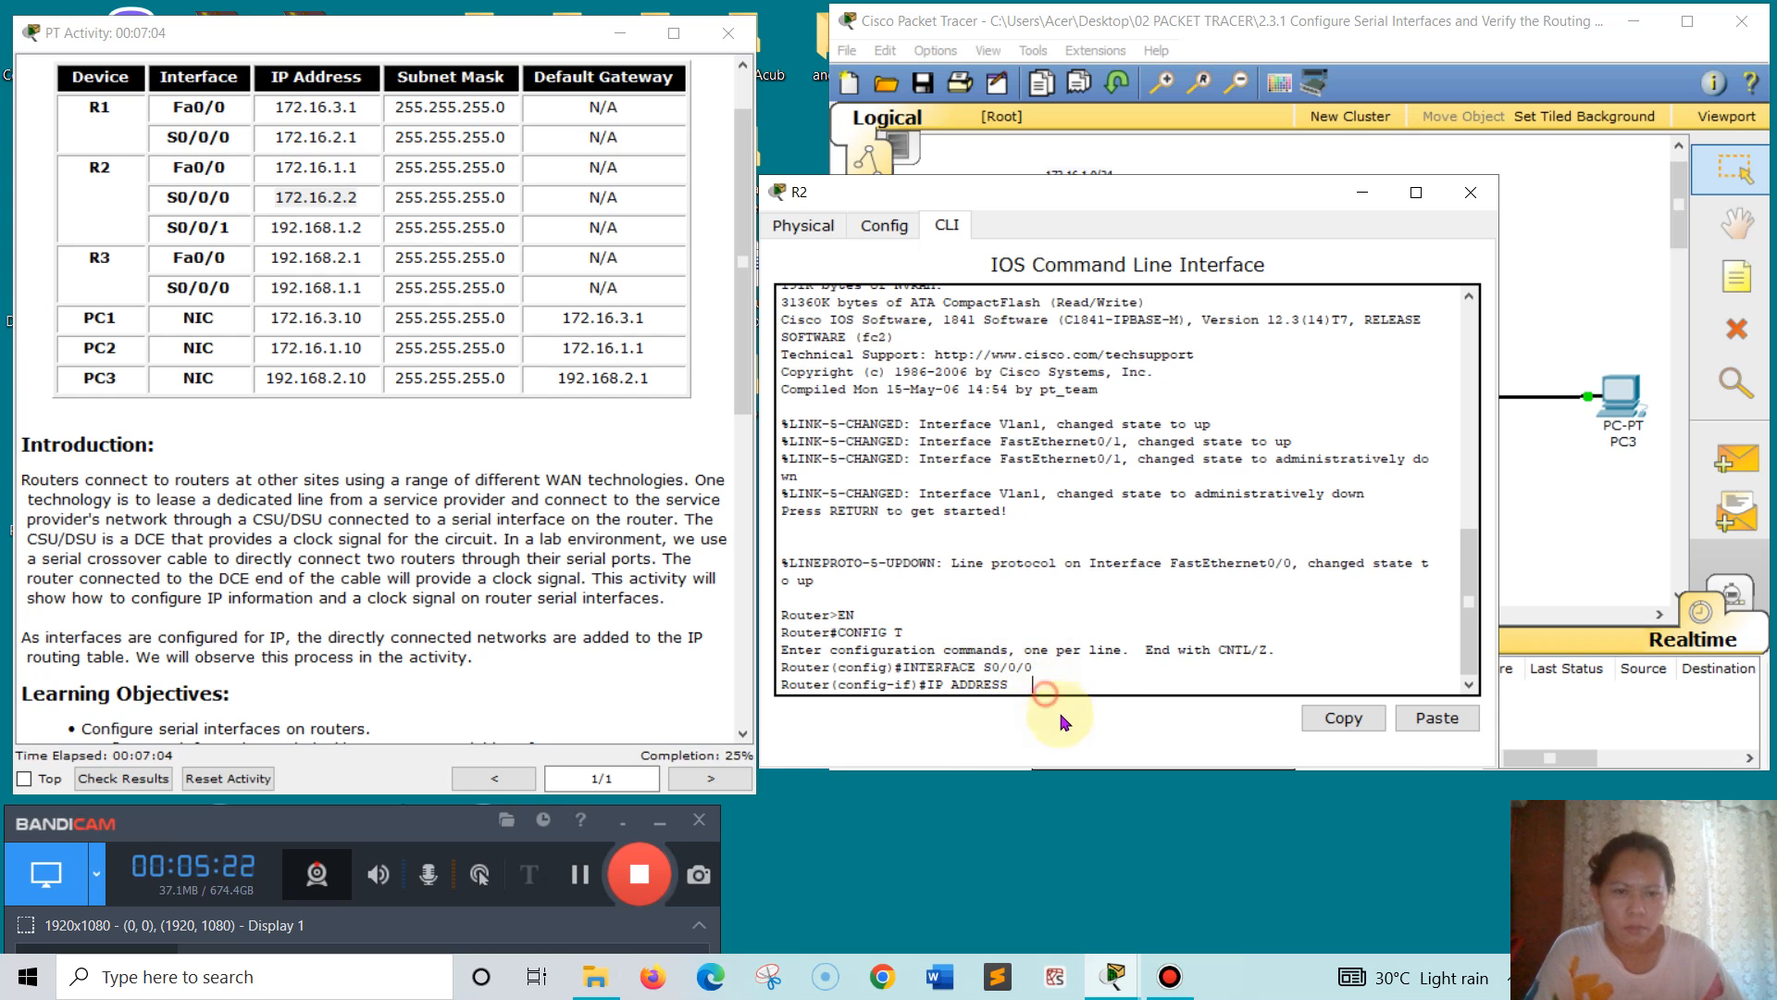
pyautogui.rightClick(1025, 677)
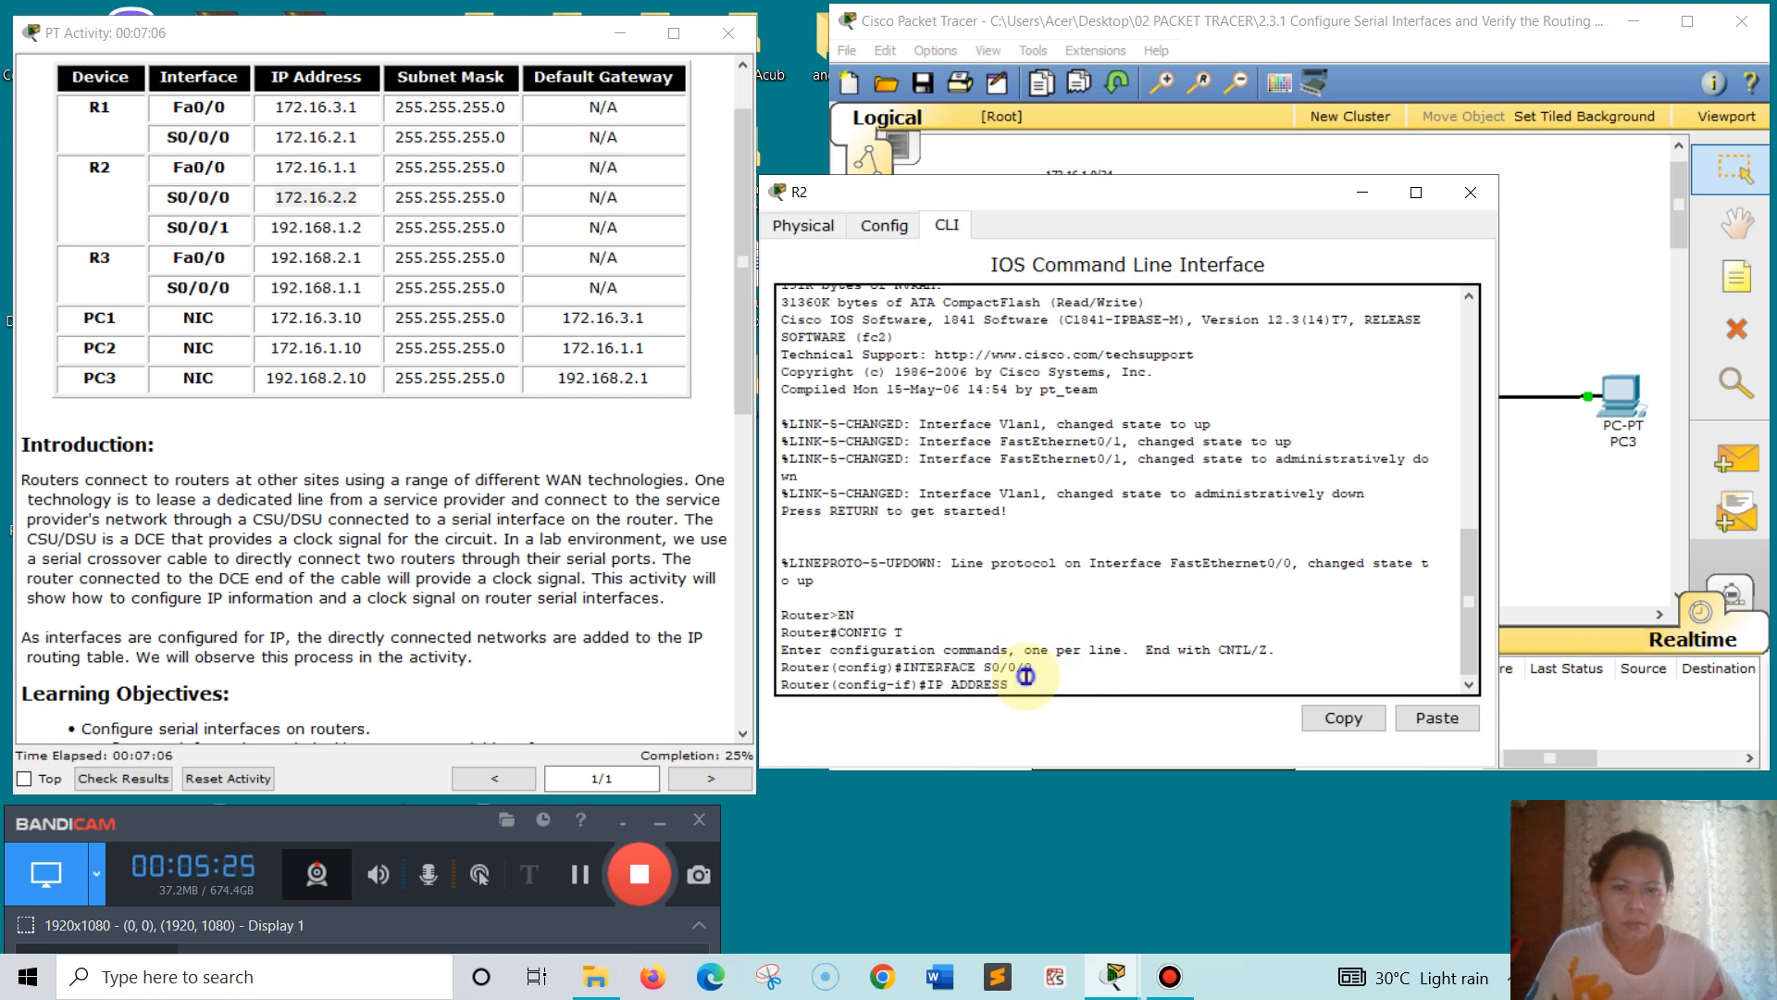
pyautogui.click(1051, 717)
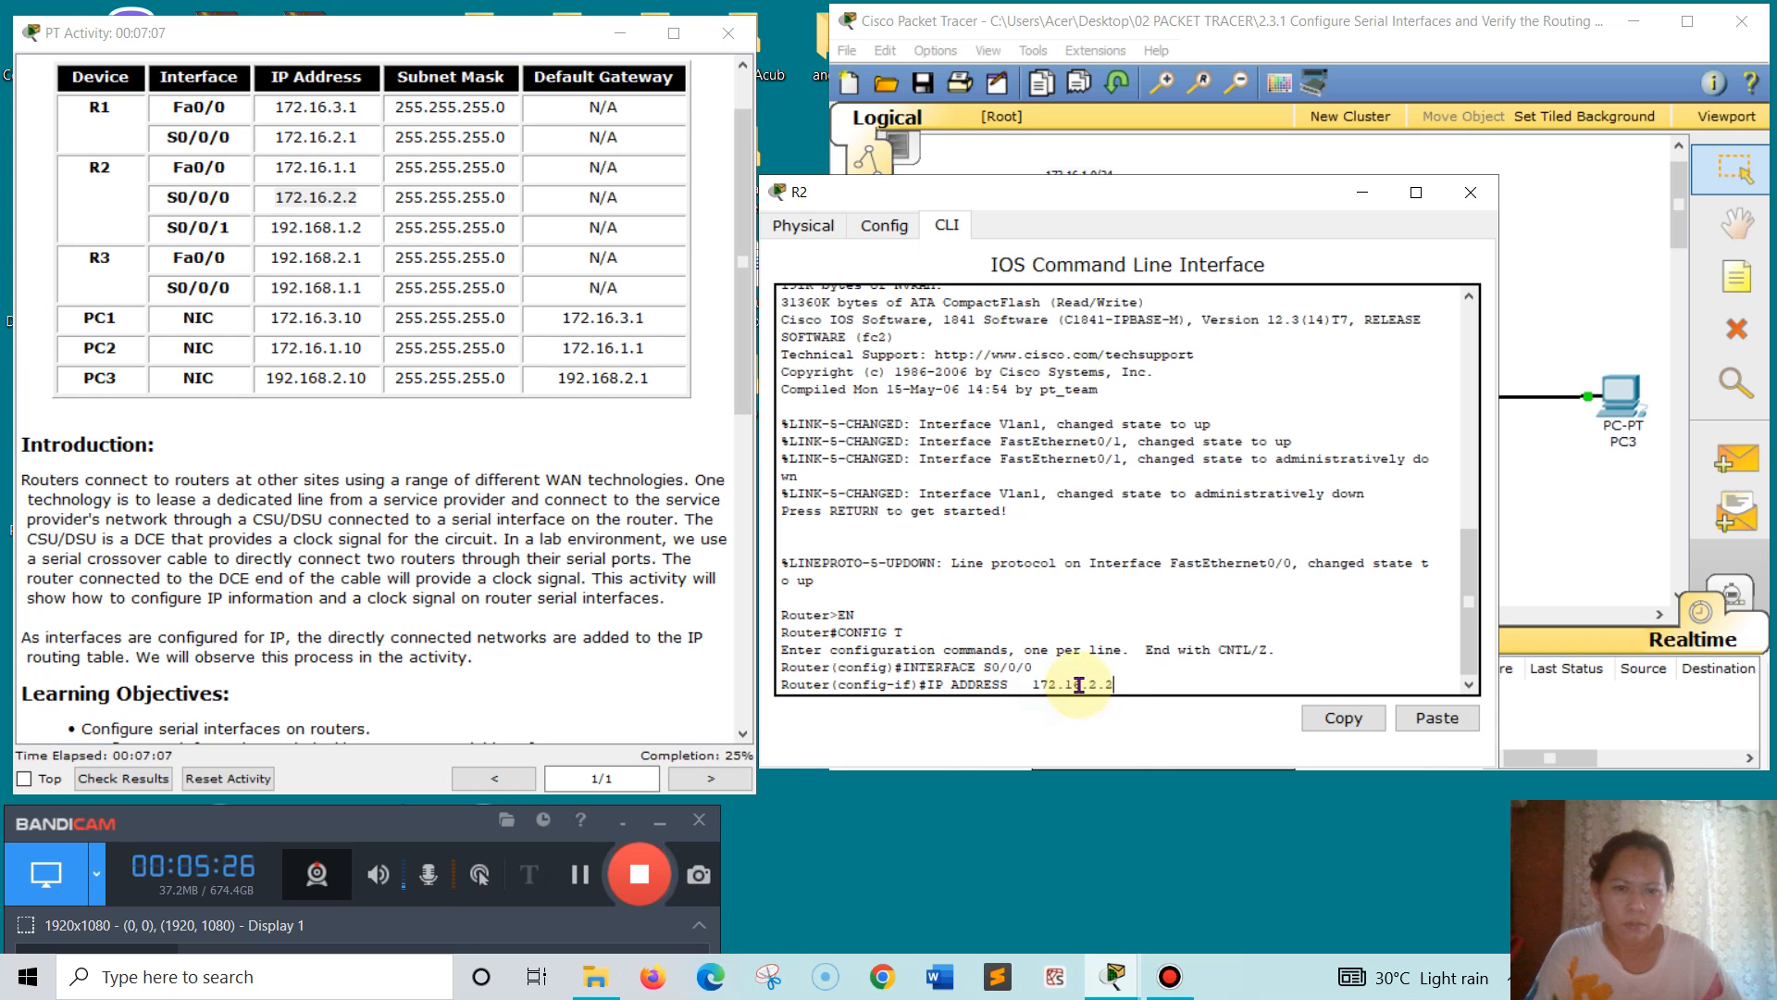
pyautogui.click(1032, 683)
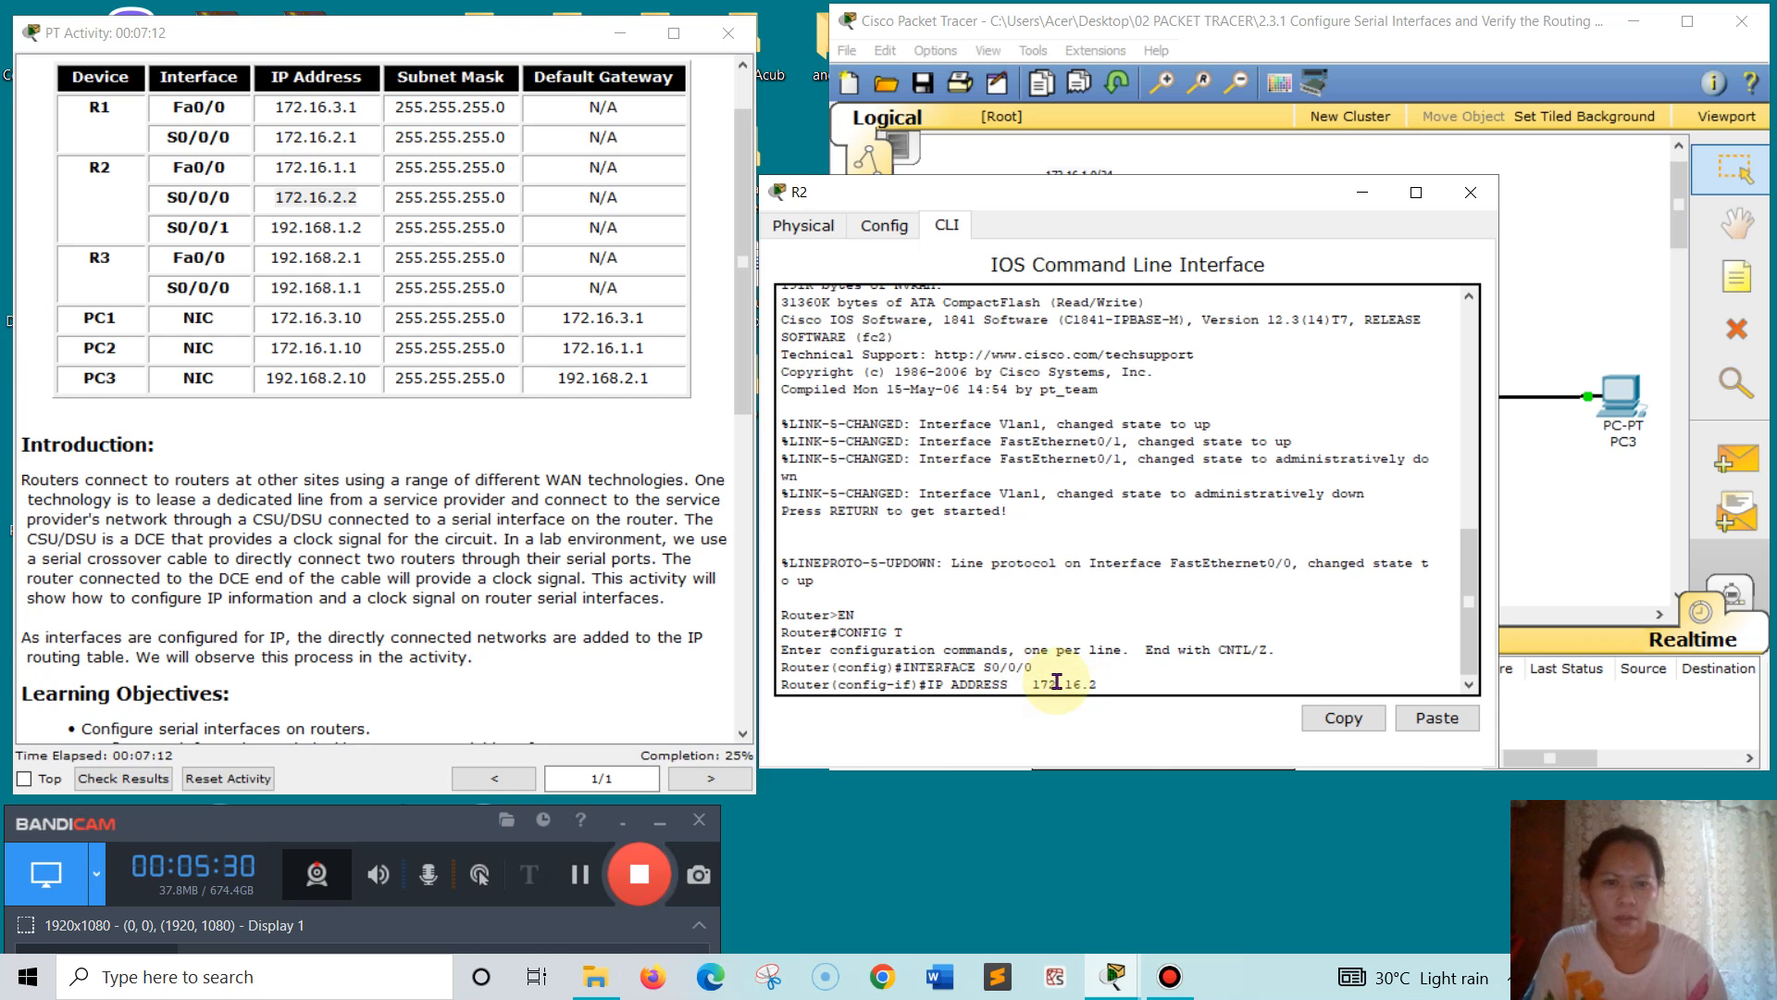
pyautogui.press('BackSpace')
pyautogui.press('BackSpace')
pyautogui.press('BackSpace')
pyautogui.press('BackSpace')
pyautogui.press('BackSpace')
pyautogui.press('BackSpace')
pyautogui.press('BackSpace')
pyautogui.press('BackSpace')
pyautogui.press('BackSpace')
pyautogui.press('BackSpace')
pyautogui.press('BackSpace')
pyautogui.press('BackSpace')
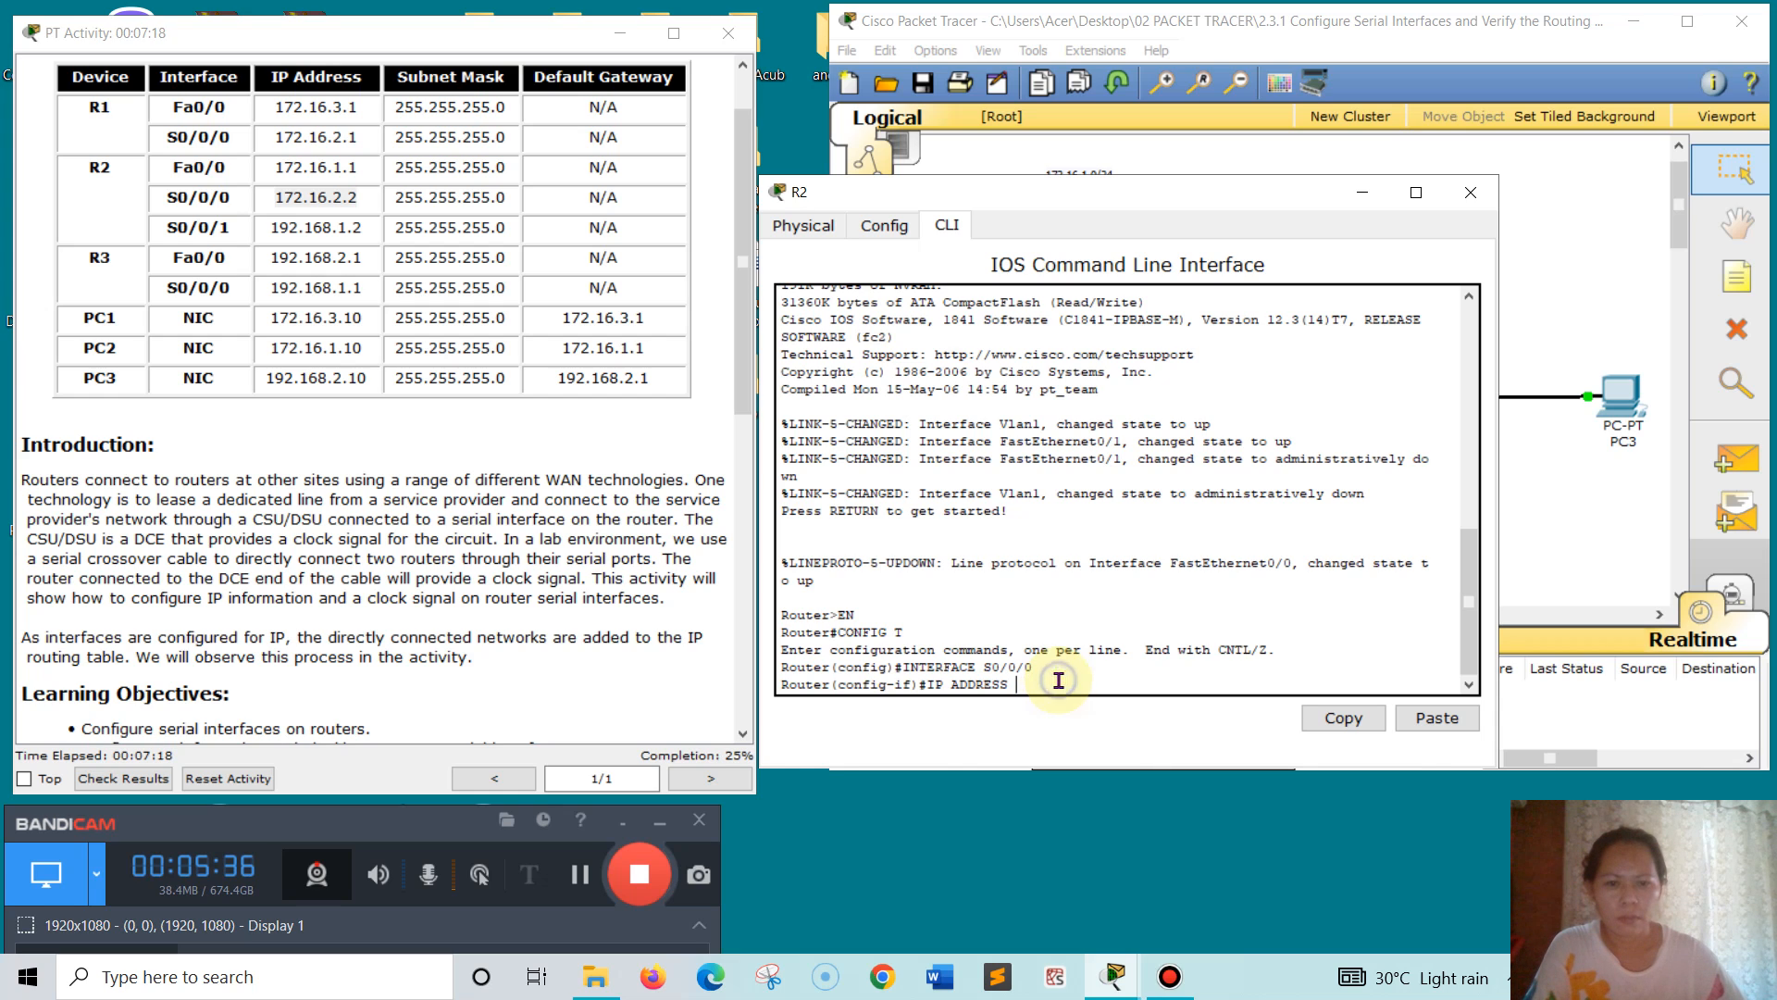
# - Complete R2's S0/0/0 IP ADDRESS command with 172.16.2.2 and subnet mask 255.255.255.0, copying the mask from the addressing table
pyautogui.rightClick(1058, 682)
pyautogui.click(1084, 717)
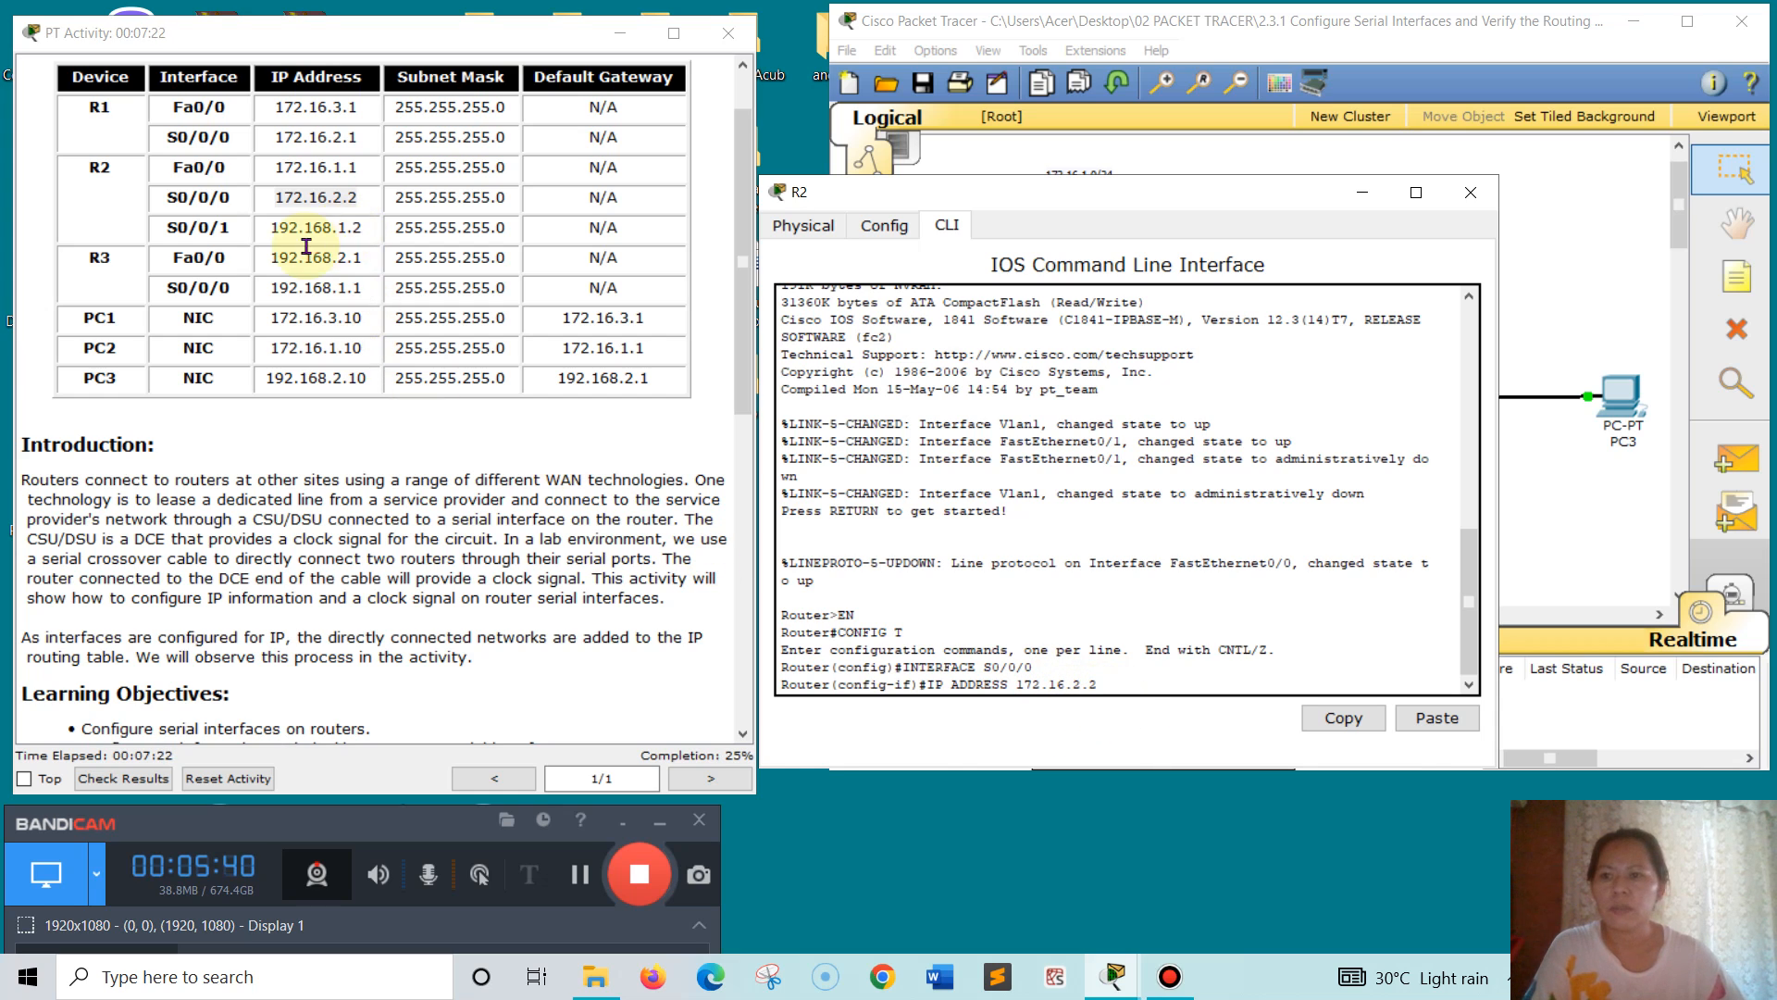
pyautogui.click(405, 198)
pyautogui.doubleClick(496, 199)
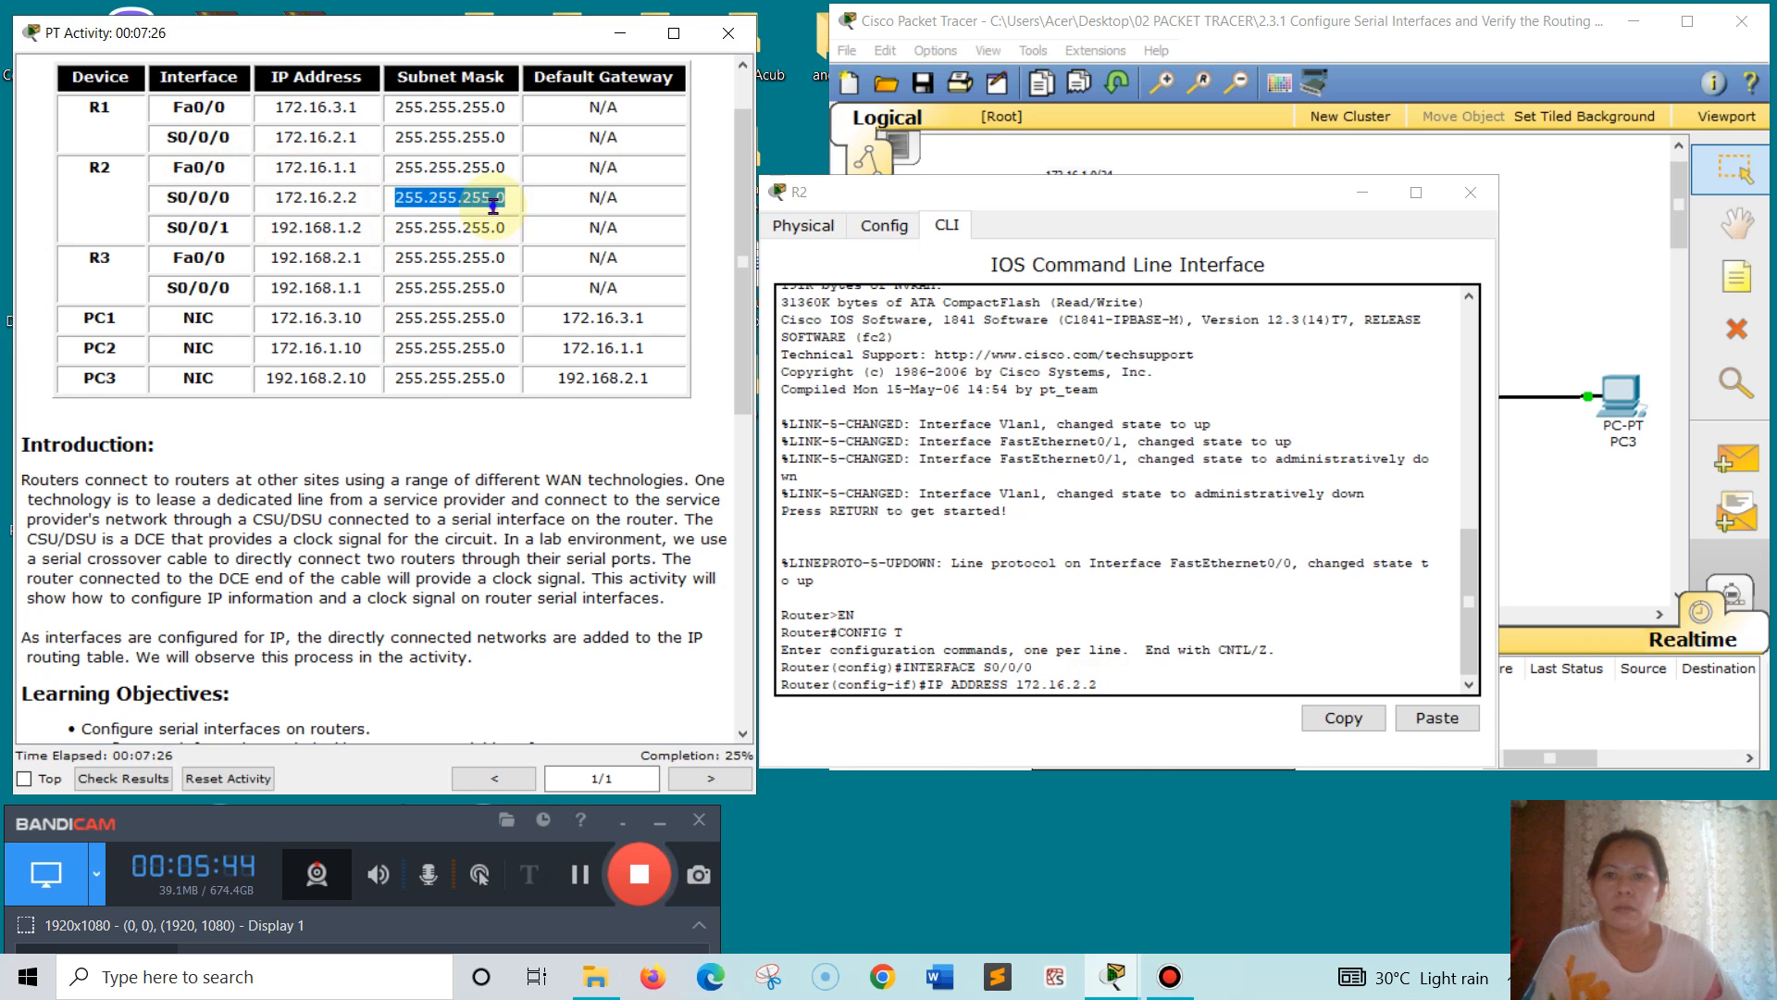
pyautogui.rightClick(506, 233)
pyautogui.click(547, 308)
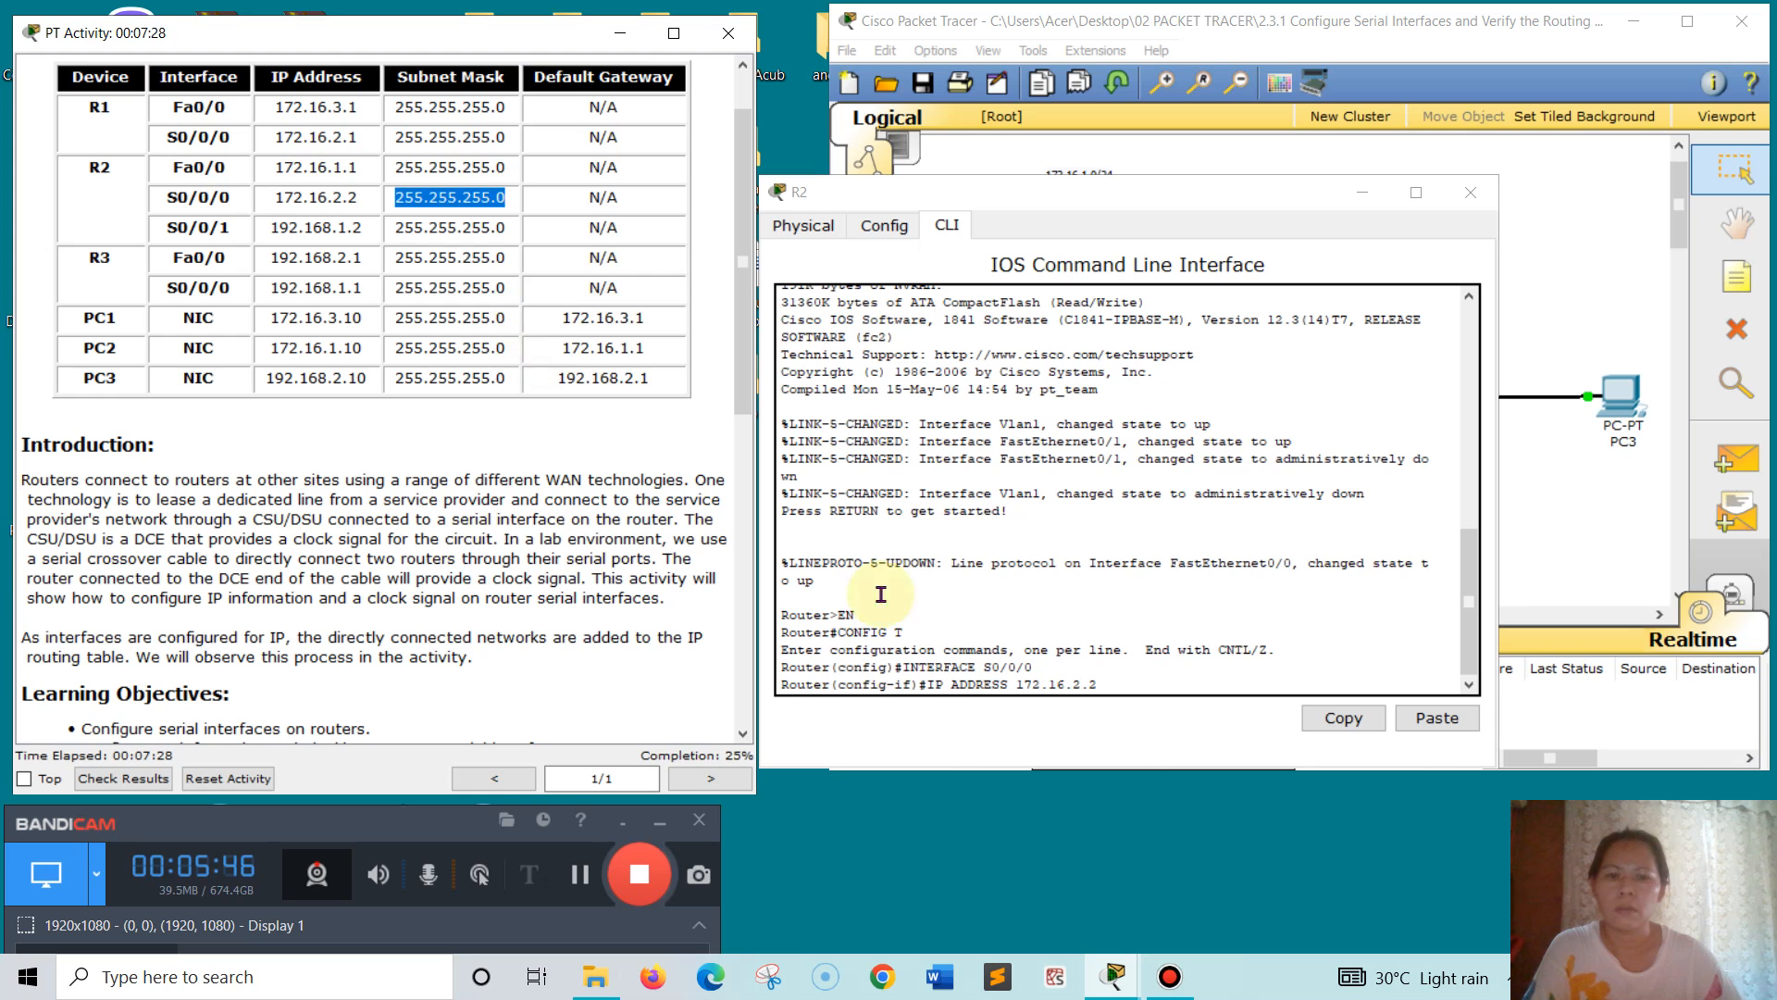
pyautogui.click(1106, 685)
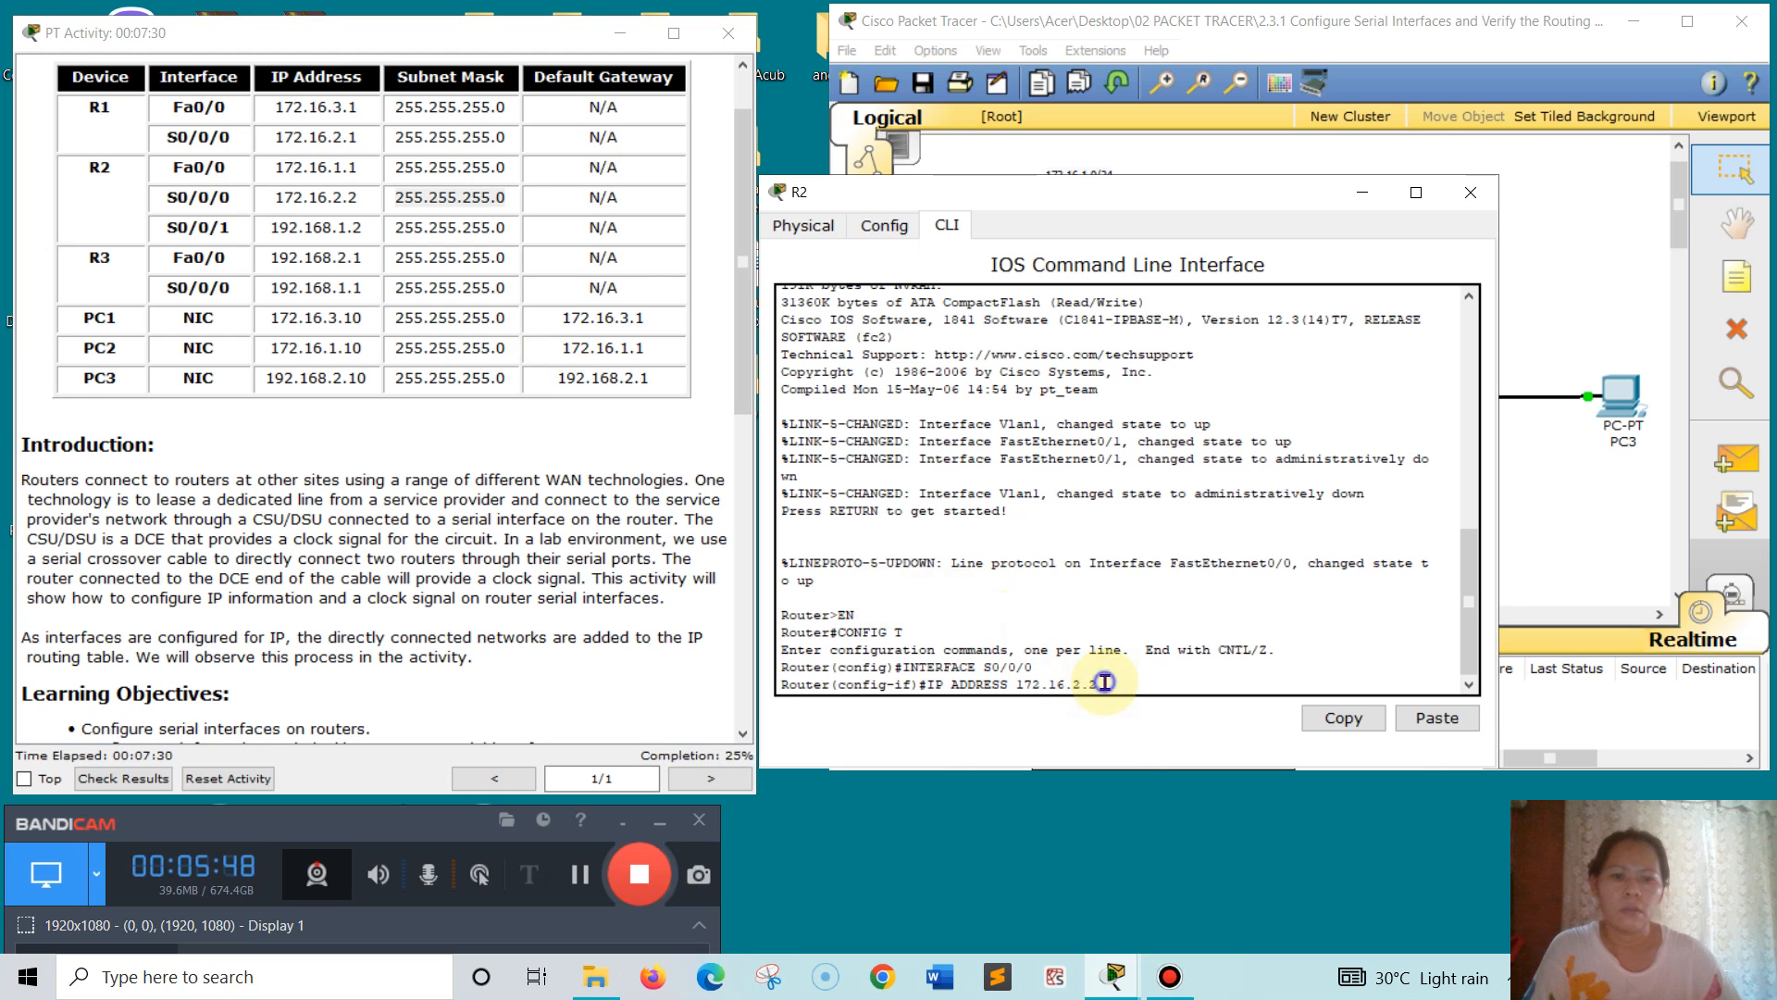
pyautogui.rightClick(1106, 685)
pyautogui.click(1152, 723)
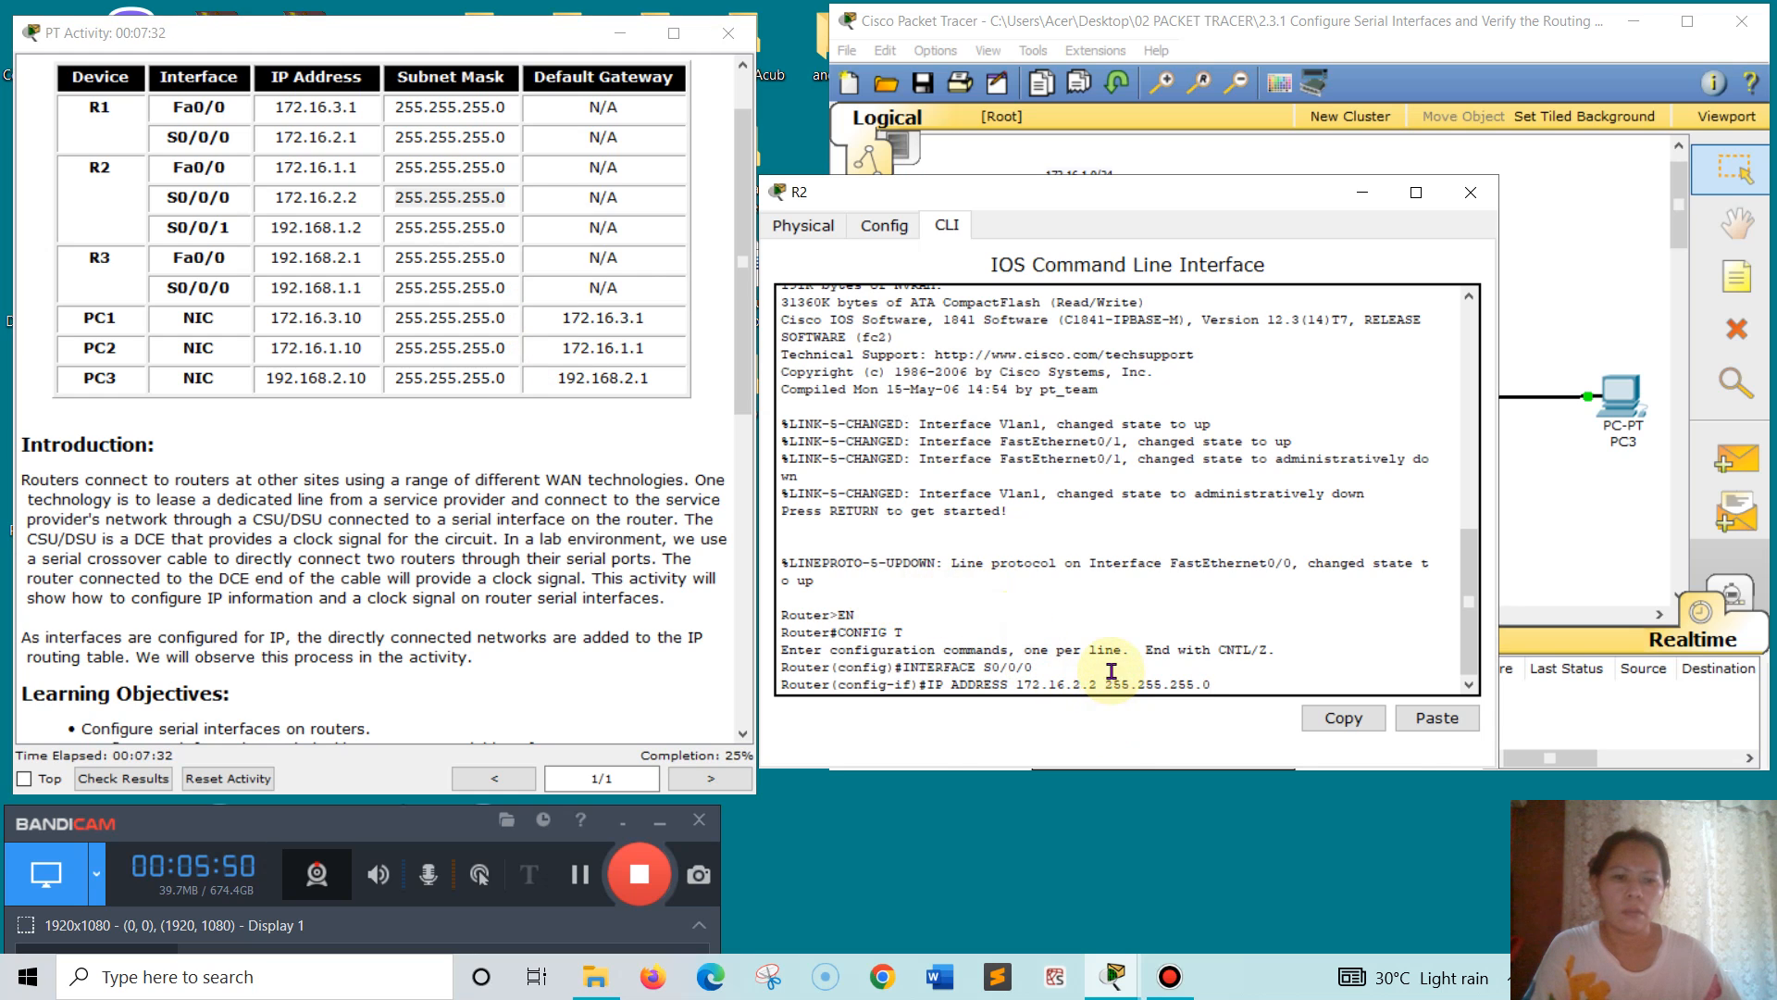
pyautogui.press('Return')
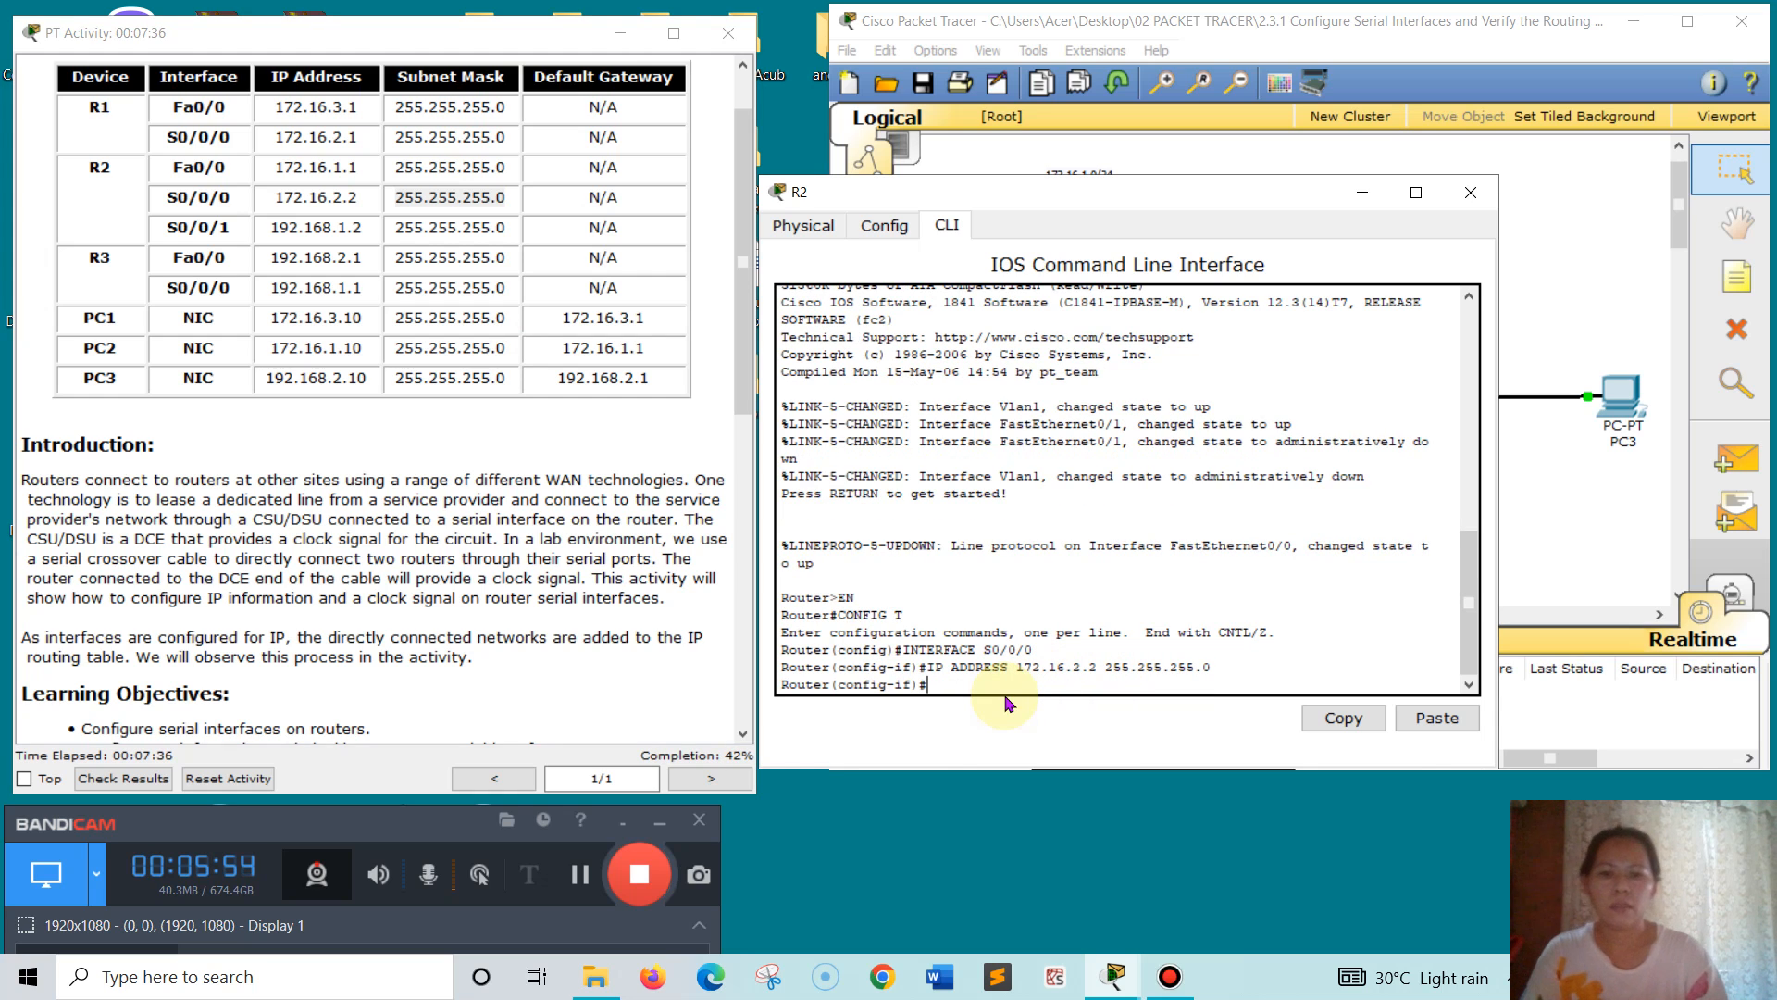
# - Set the clock rate of R2's S0/0/0 interface with CLOCK RATE 64000
pyautogui.write('CLO')
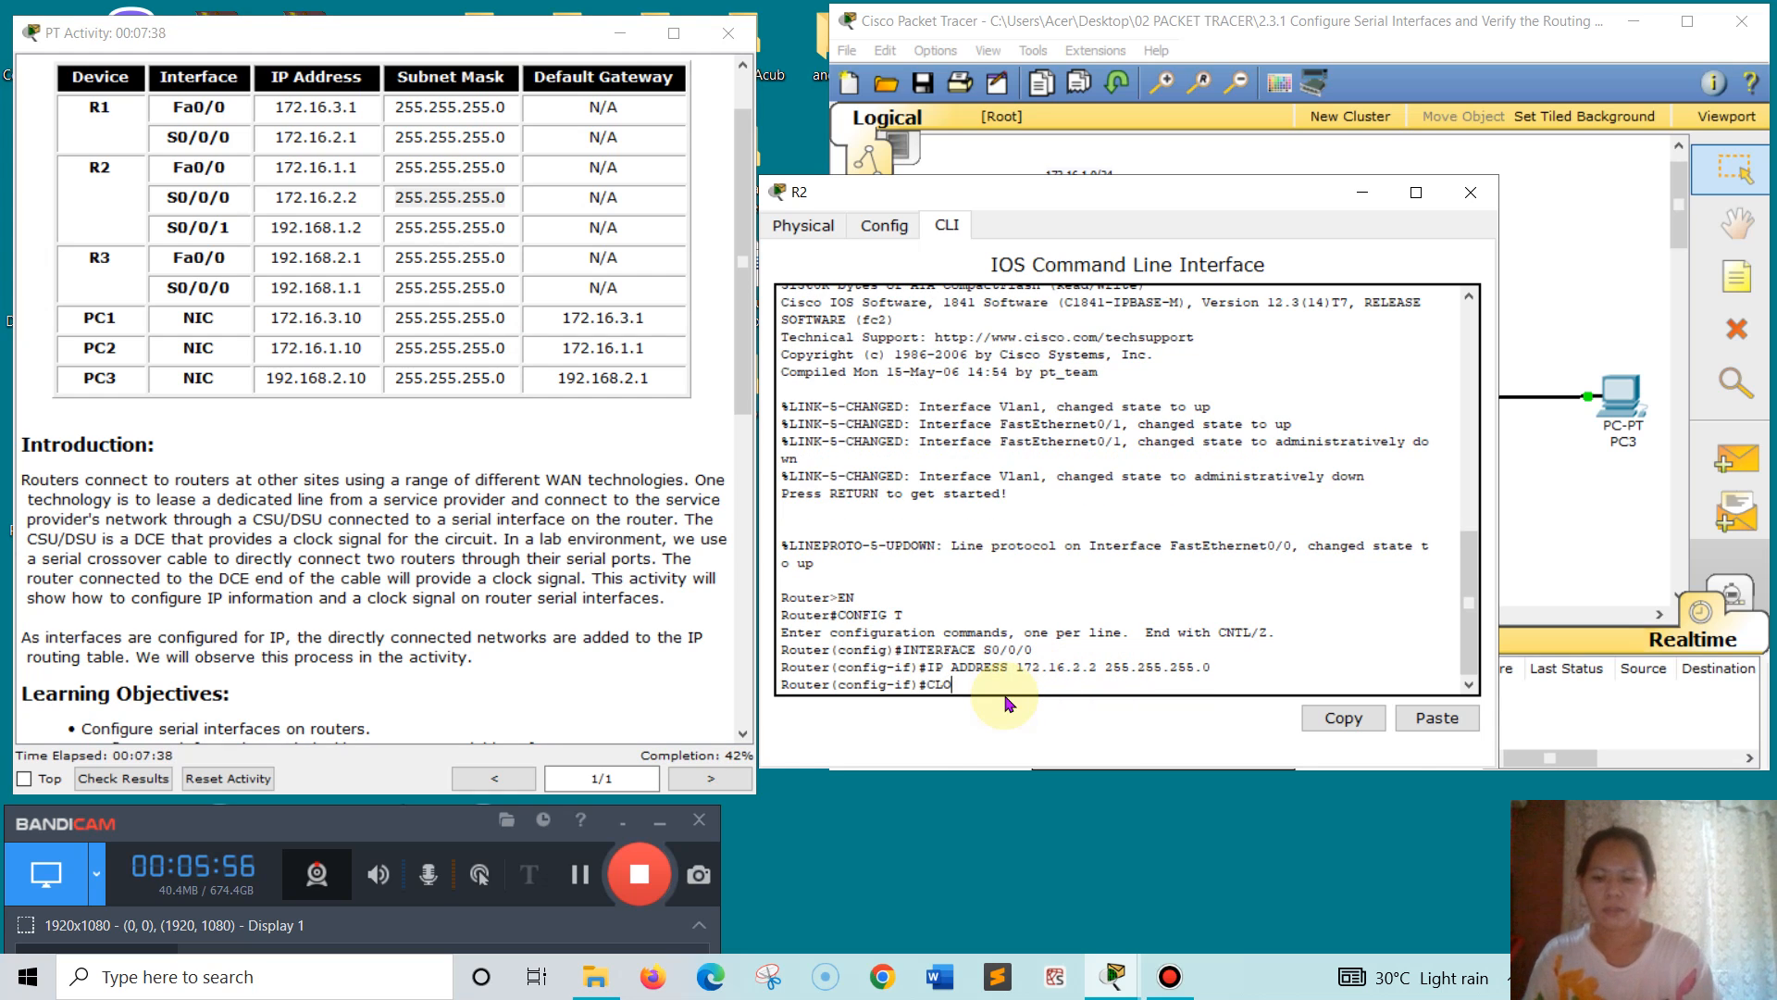
pyautogui.write('CK RATE')
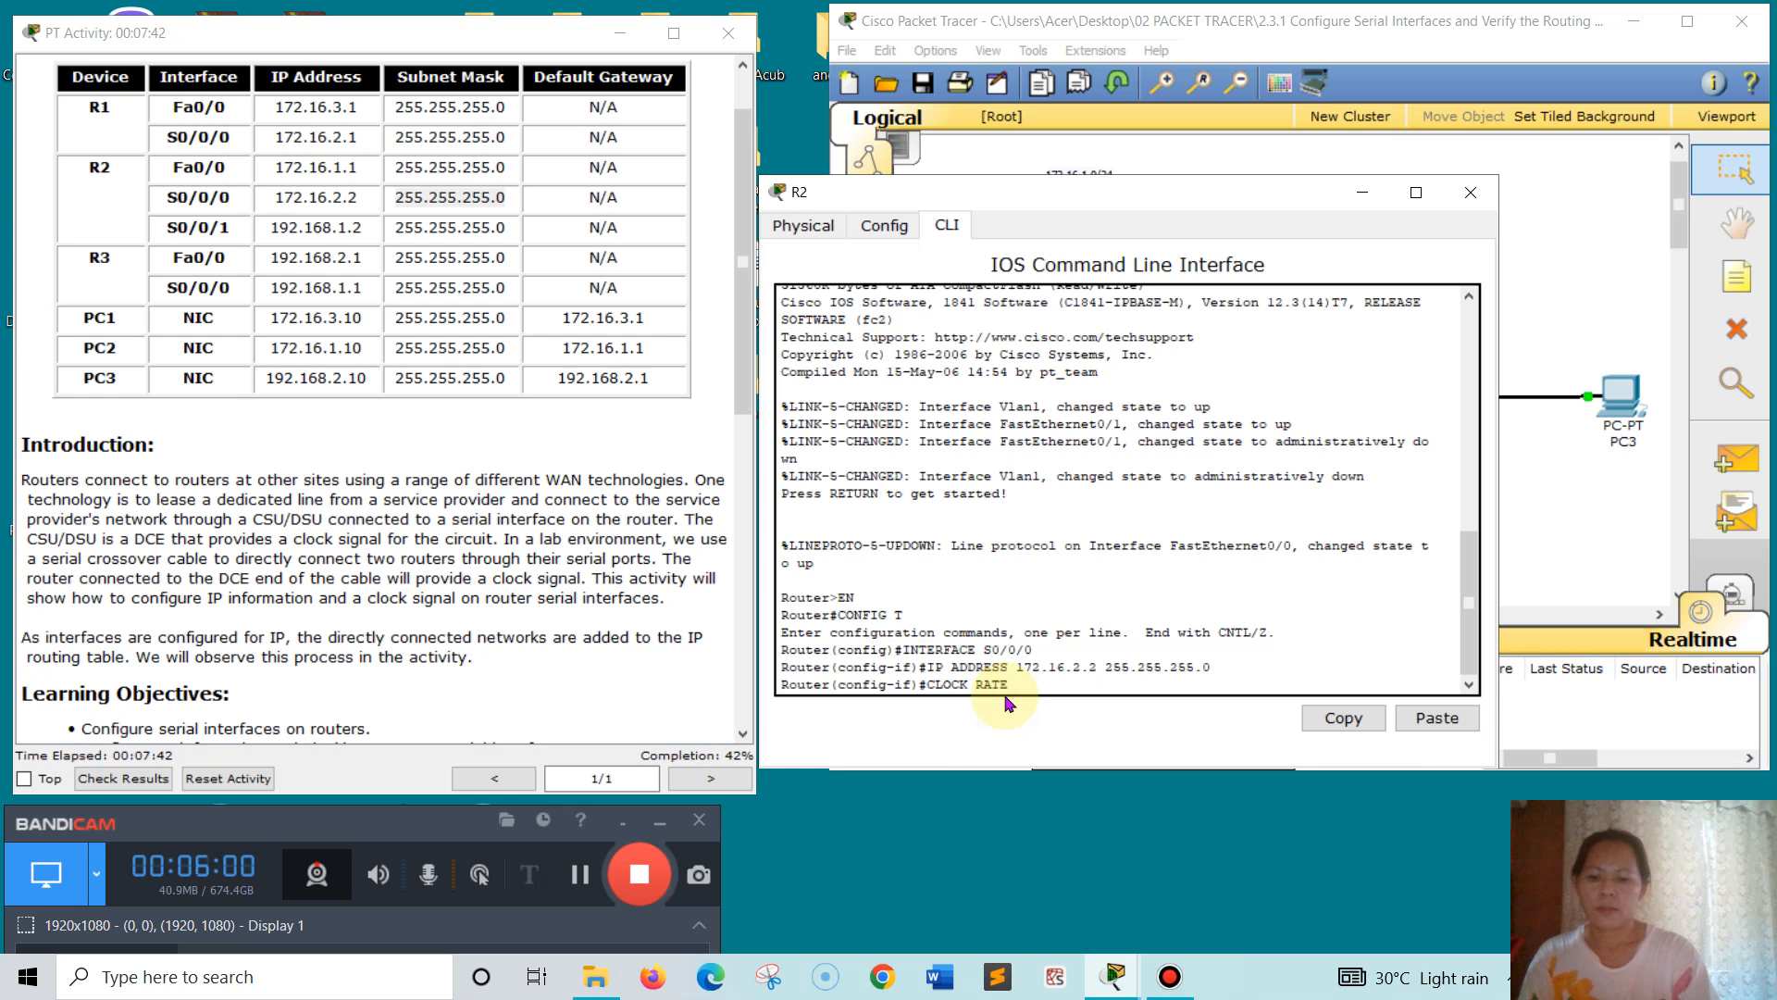
pyautogui.write(' 6400')
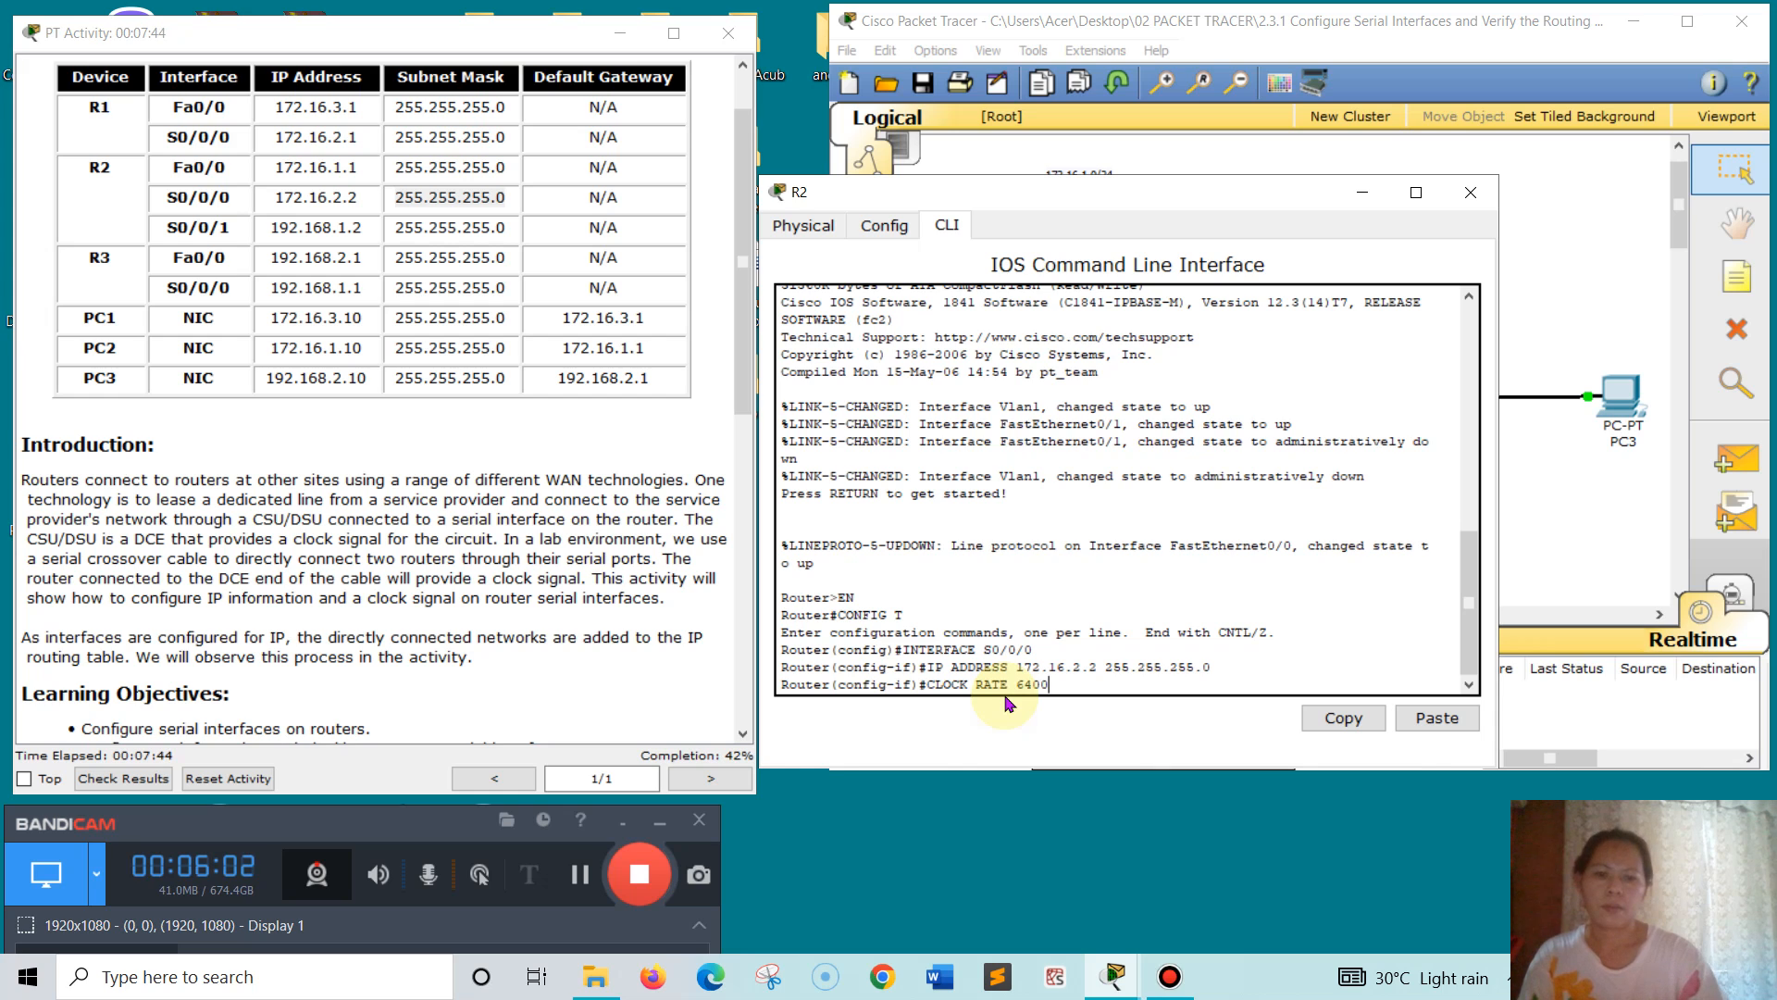
pyautogui.write('0')
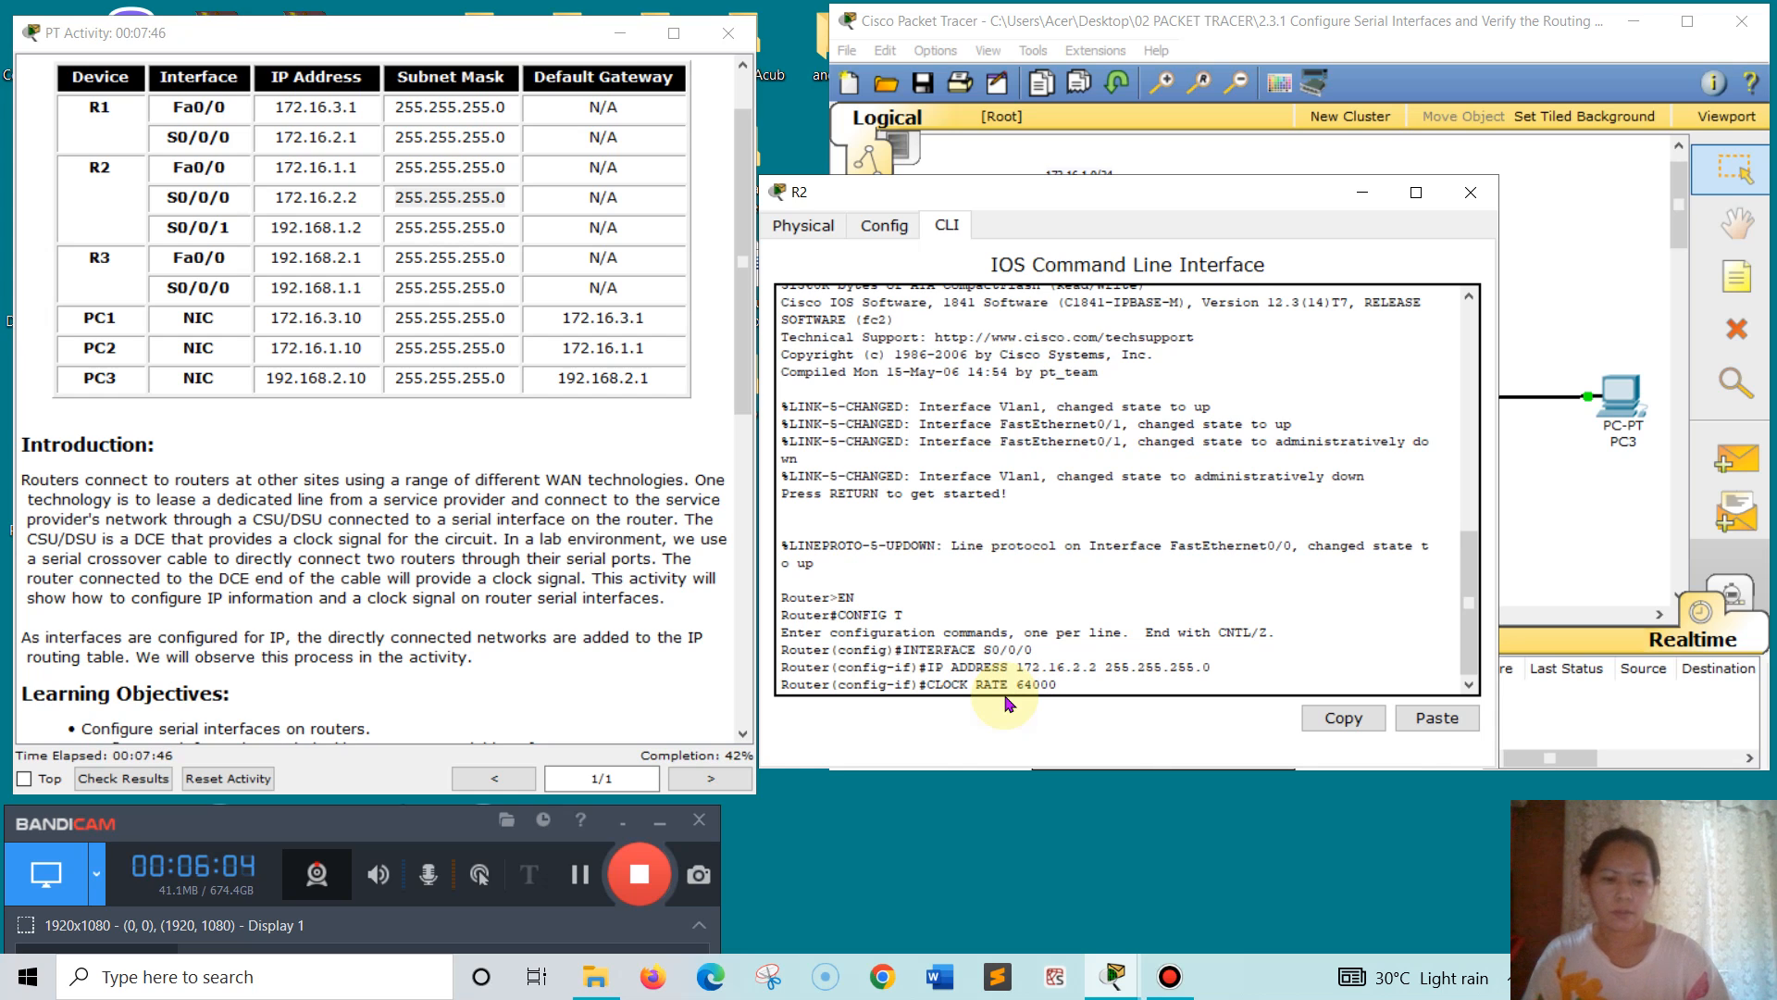
pyautogui.press('Return')
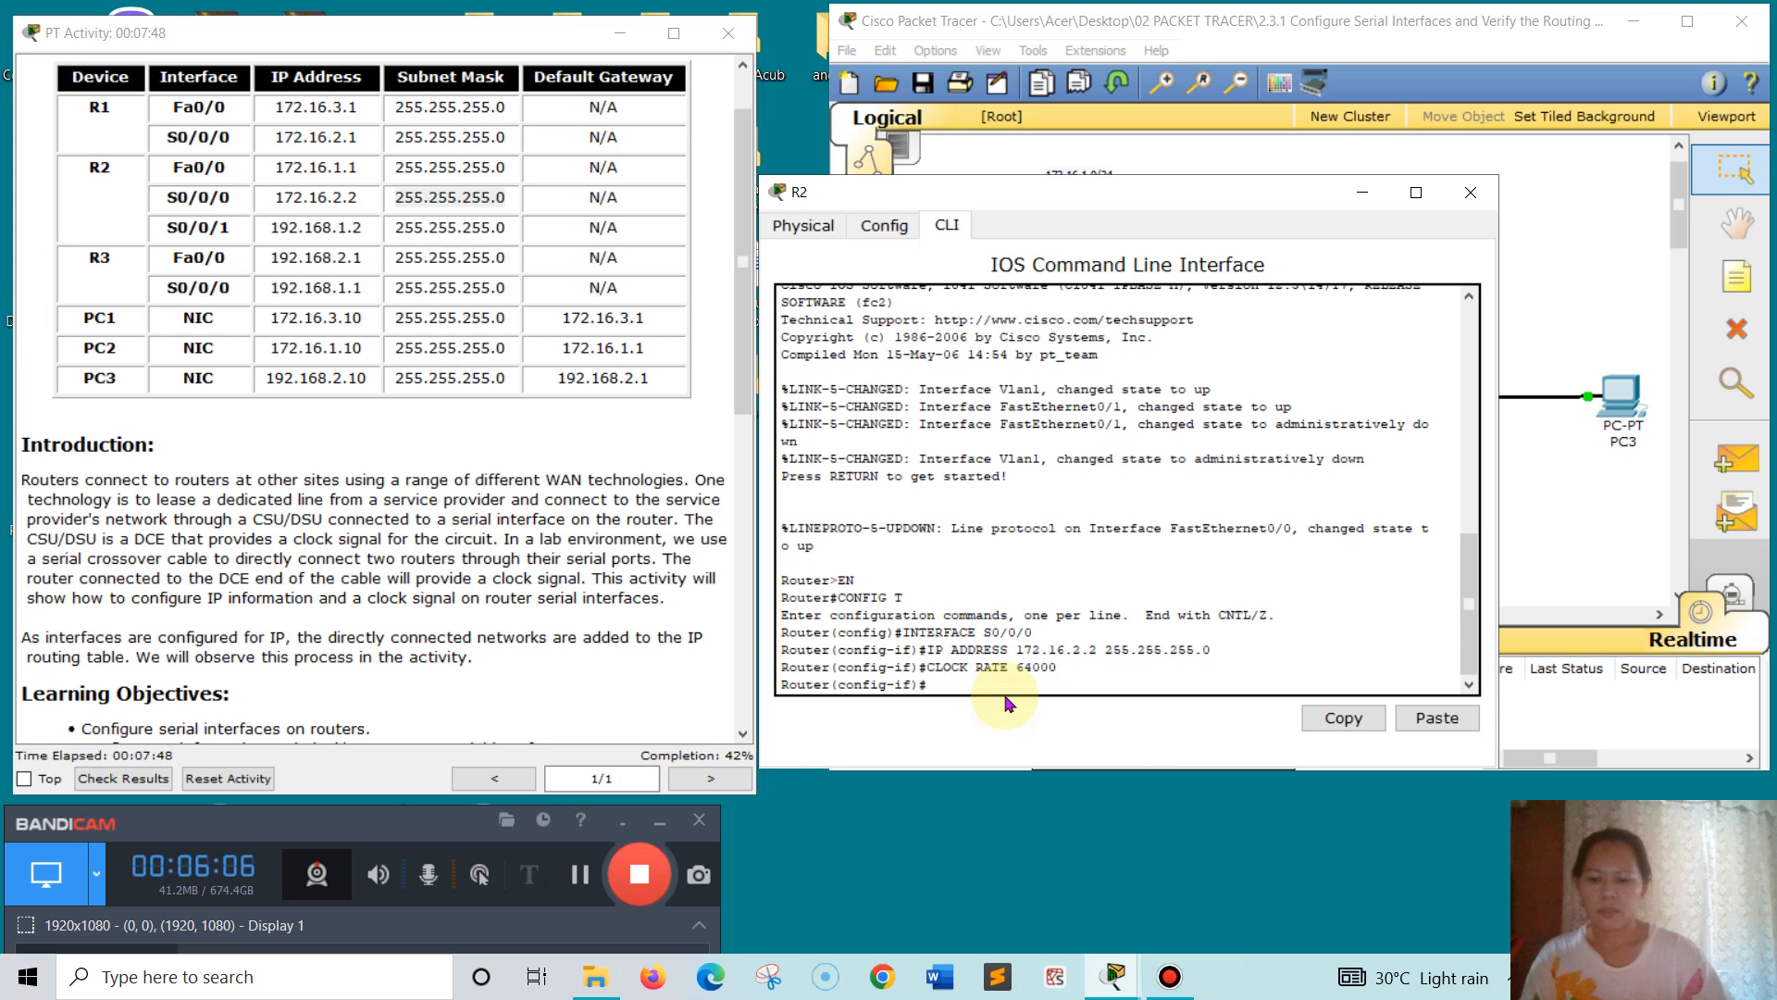
# - Activate R2's S0/0/0 interface with NO SHUTDOWN
pyautogui.write('NO')
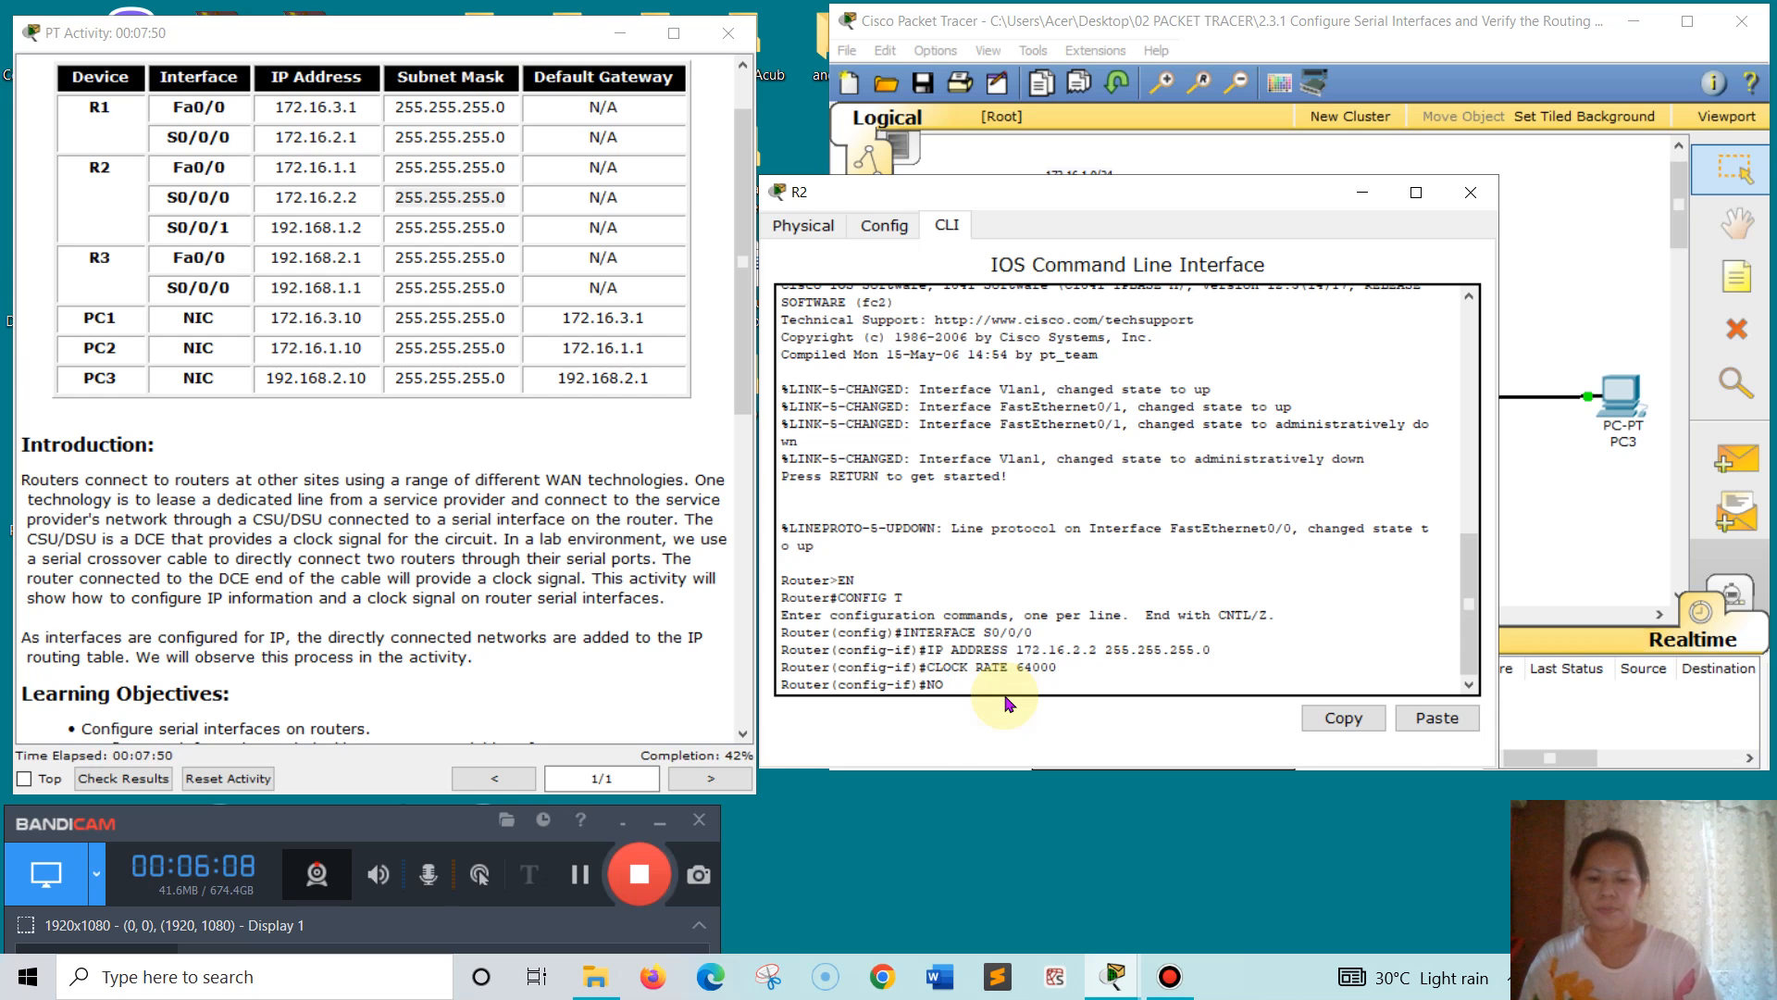
pyautogui.write(' SHUTDOWN')
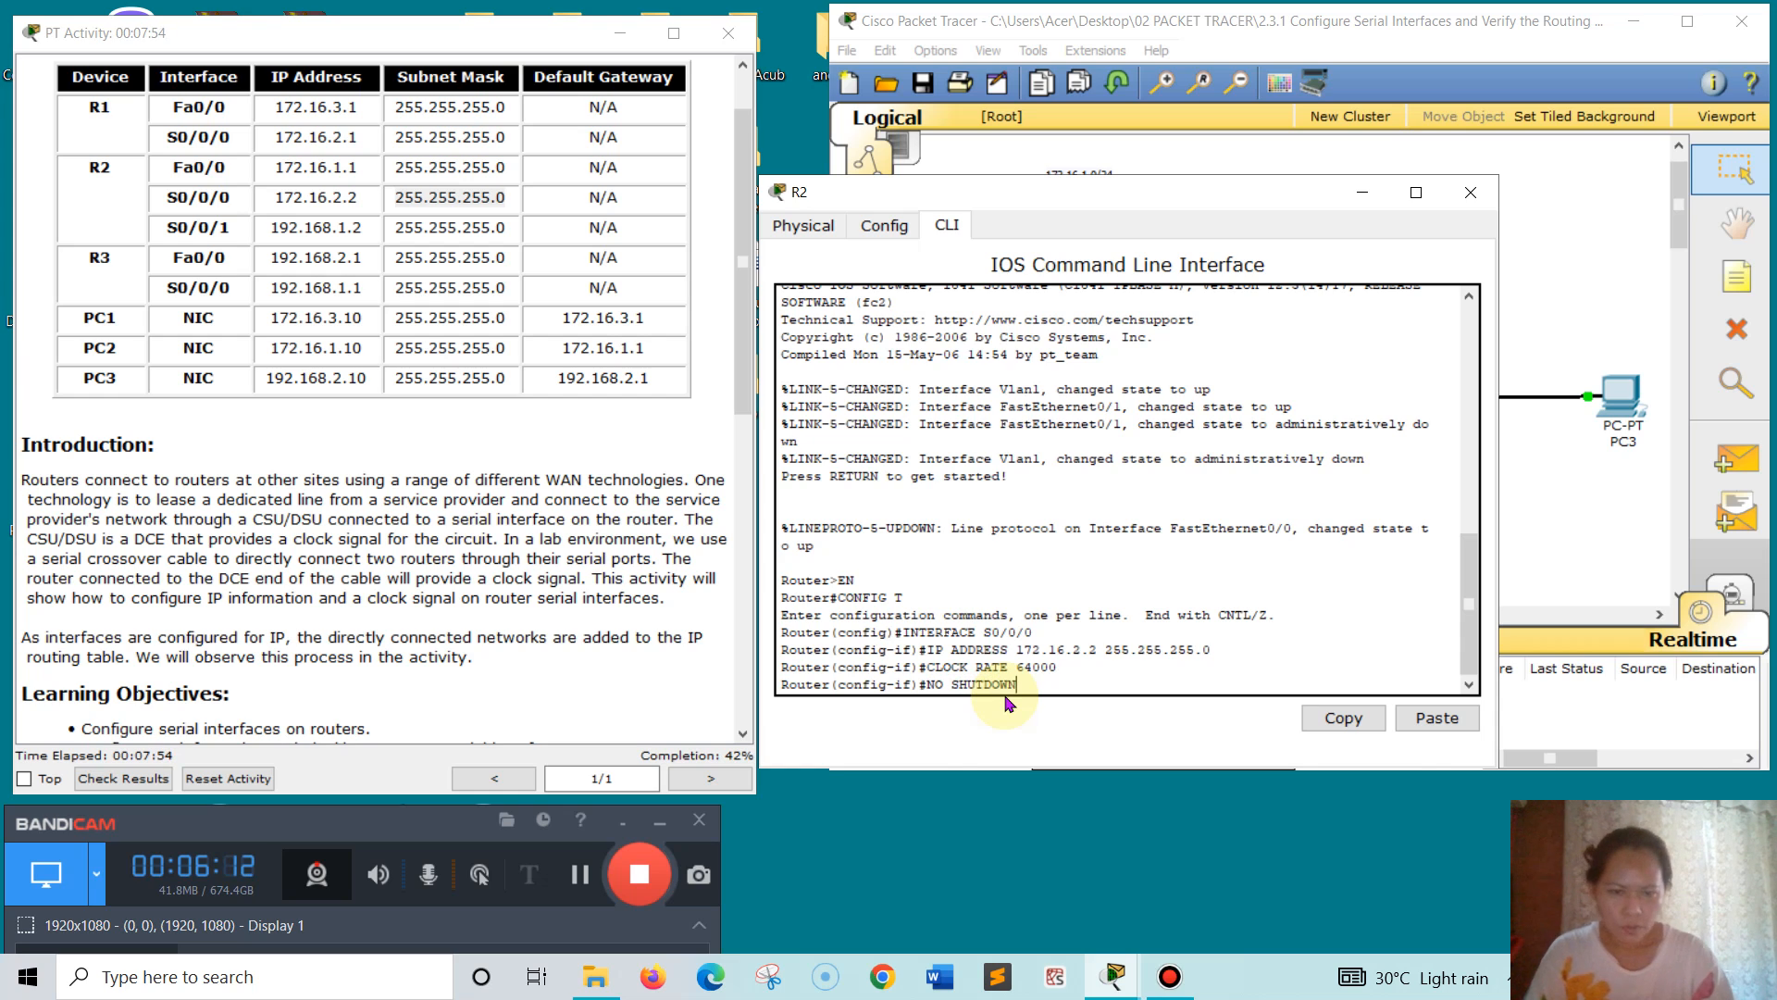
pyautogui.press('Return')
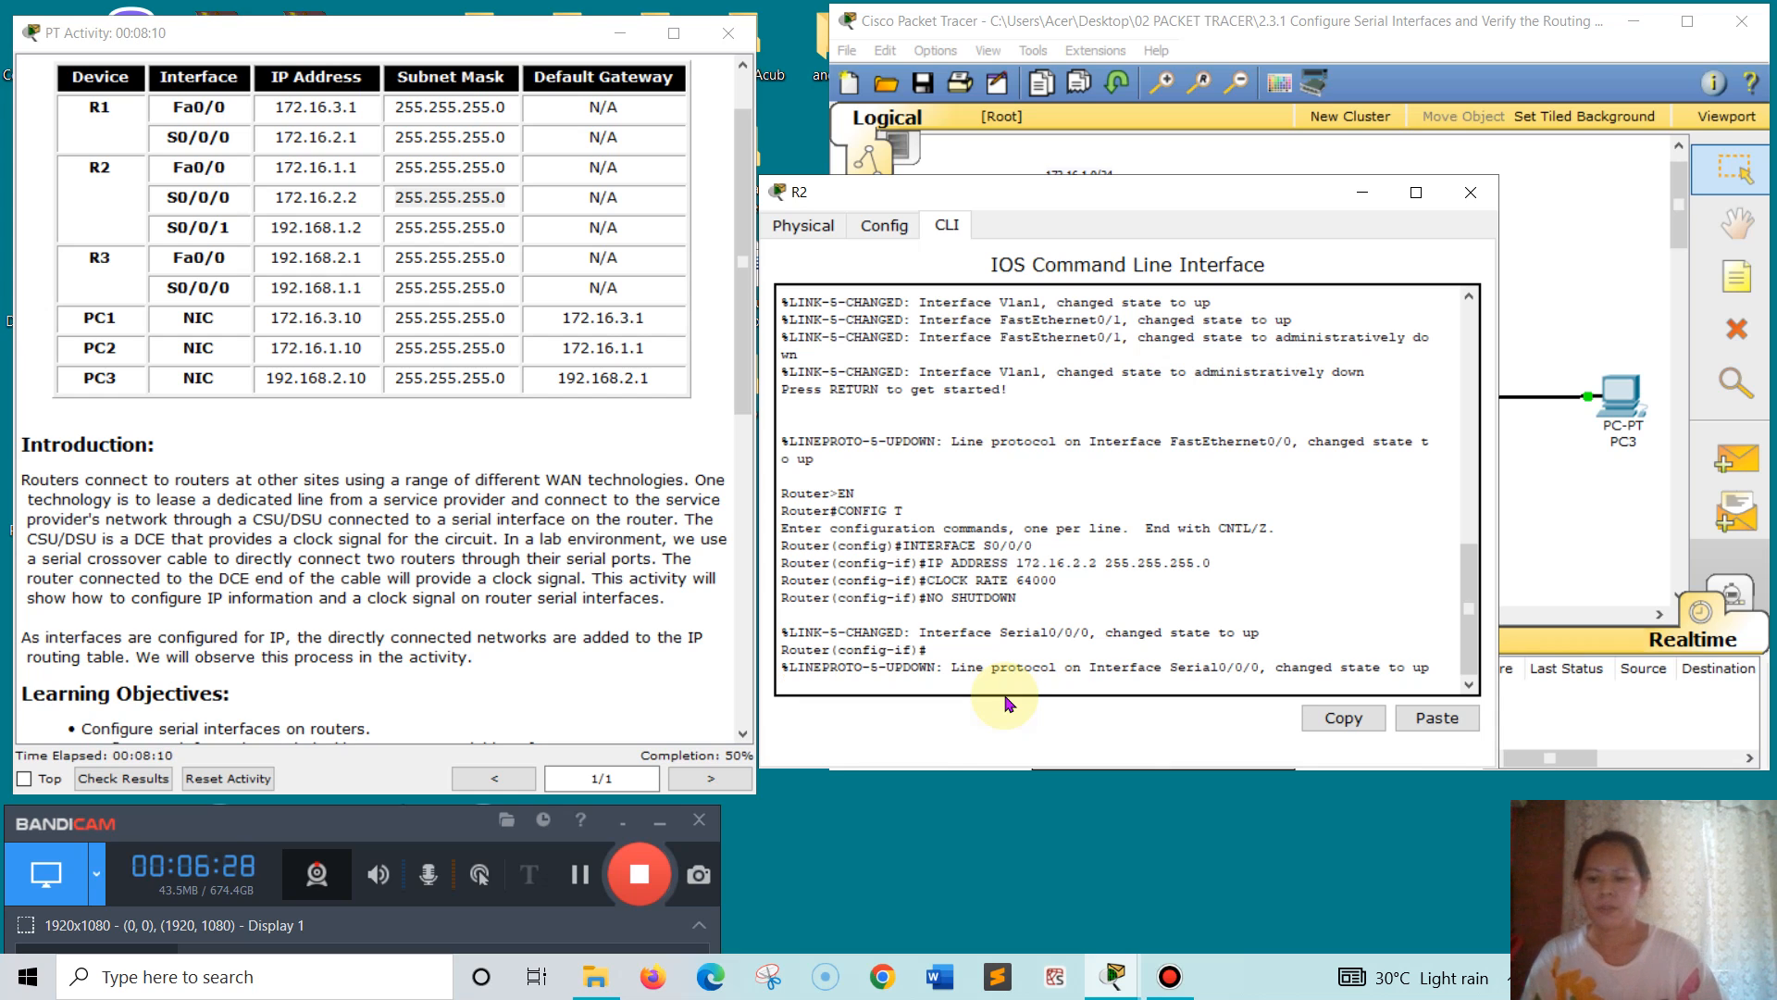
# - Leave configuration mode on R2 and save the running configuration with COPY RUN START, accepting the default destination filename startup-config
pyautogui.hotkey('ctrl', 'z')
pyautogui.write('C')
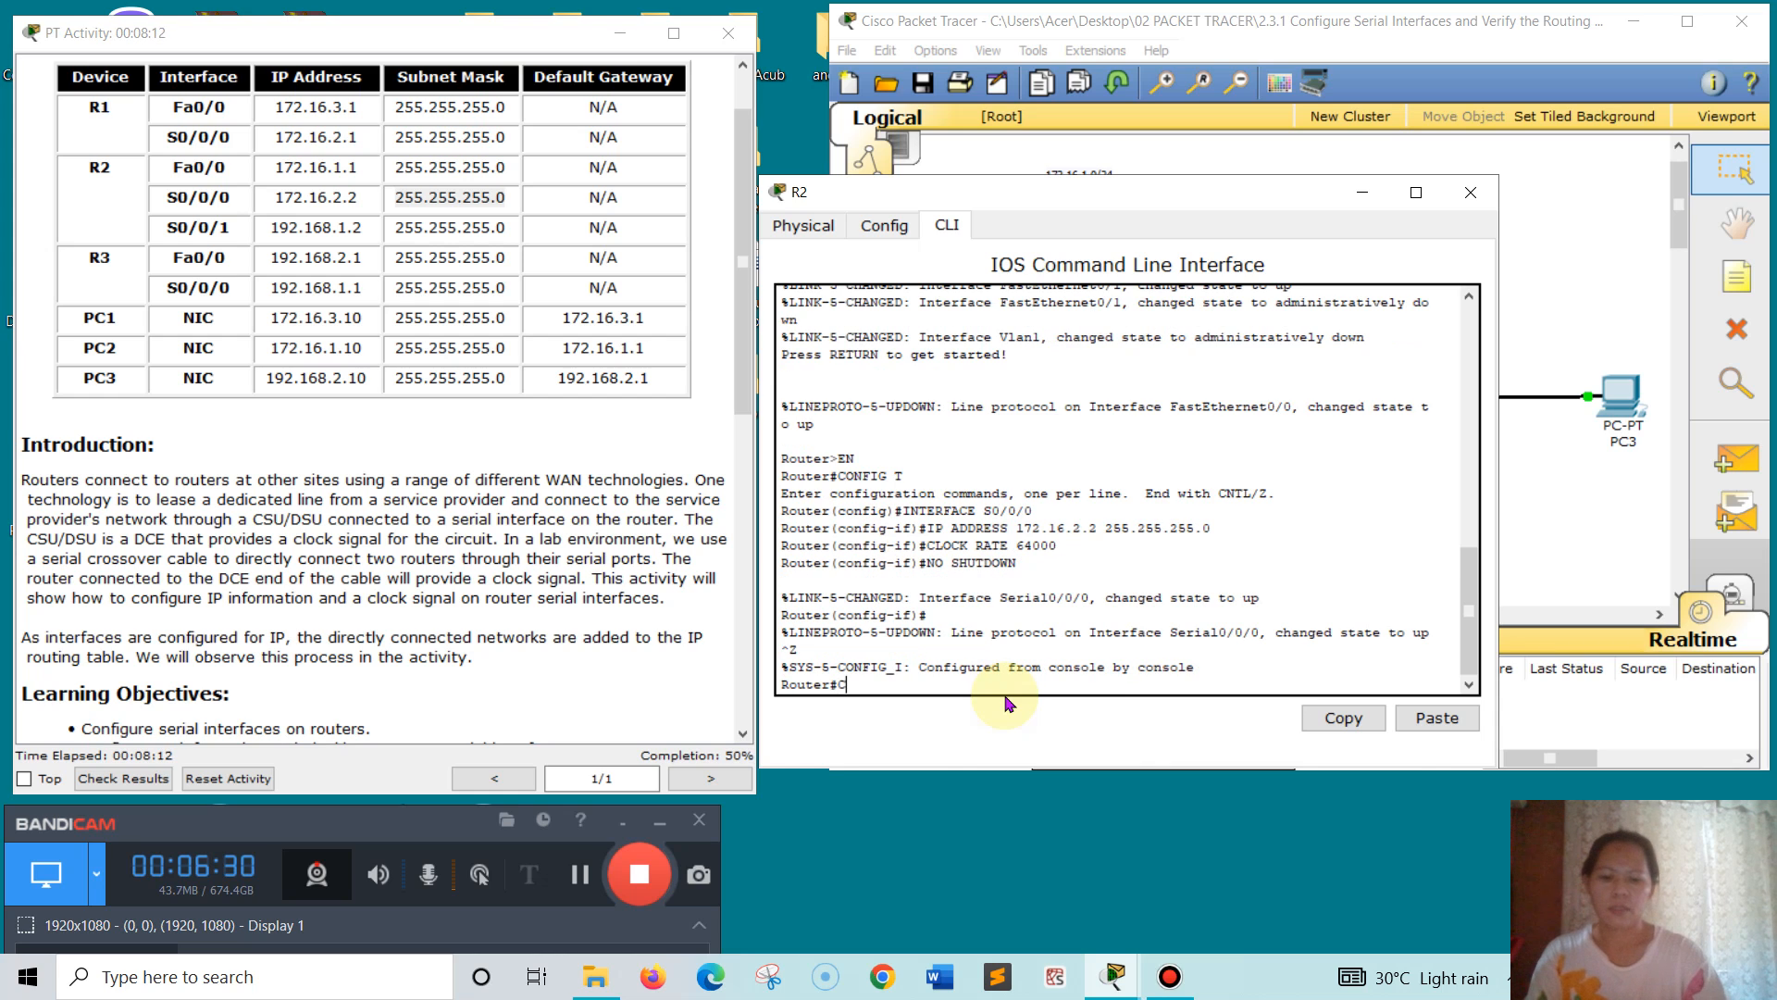
pyautogui.write('OPY')
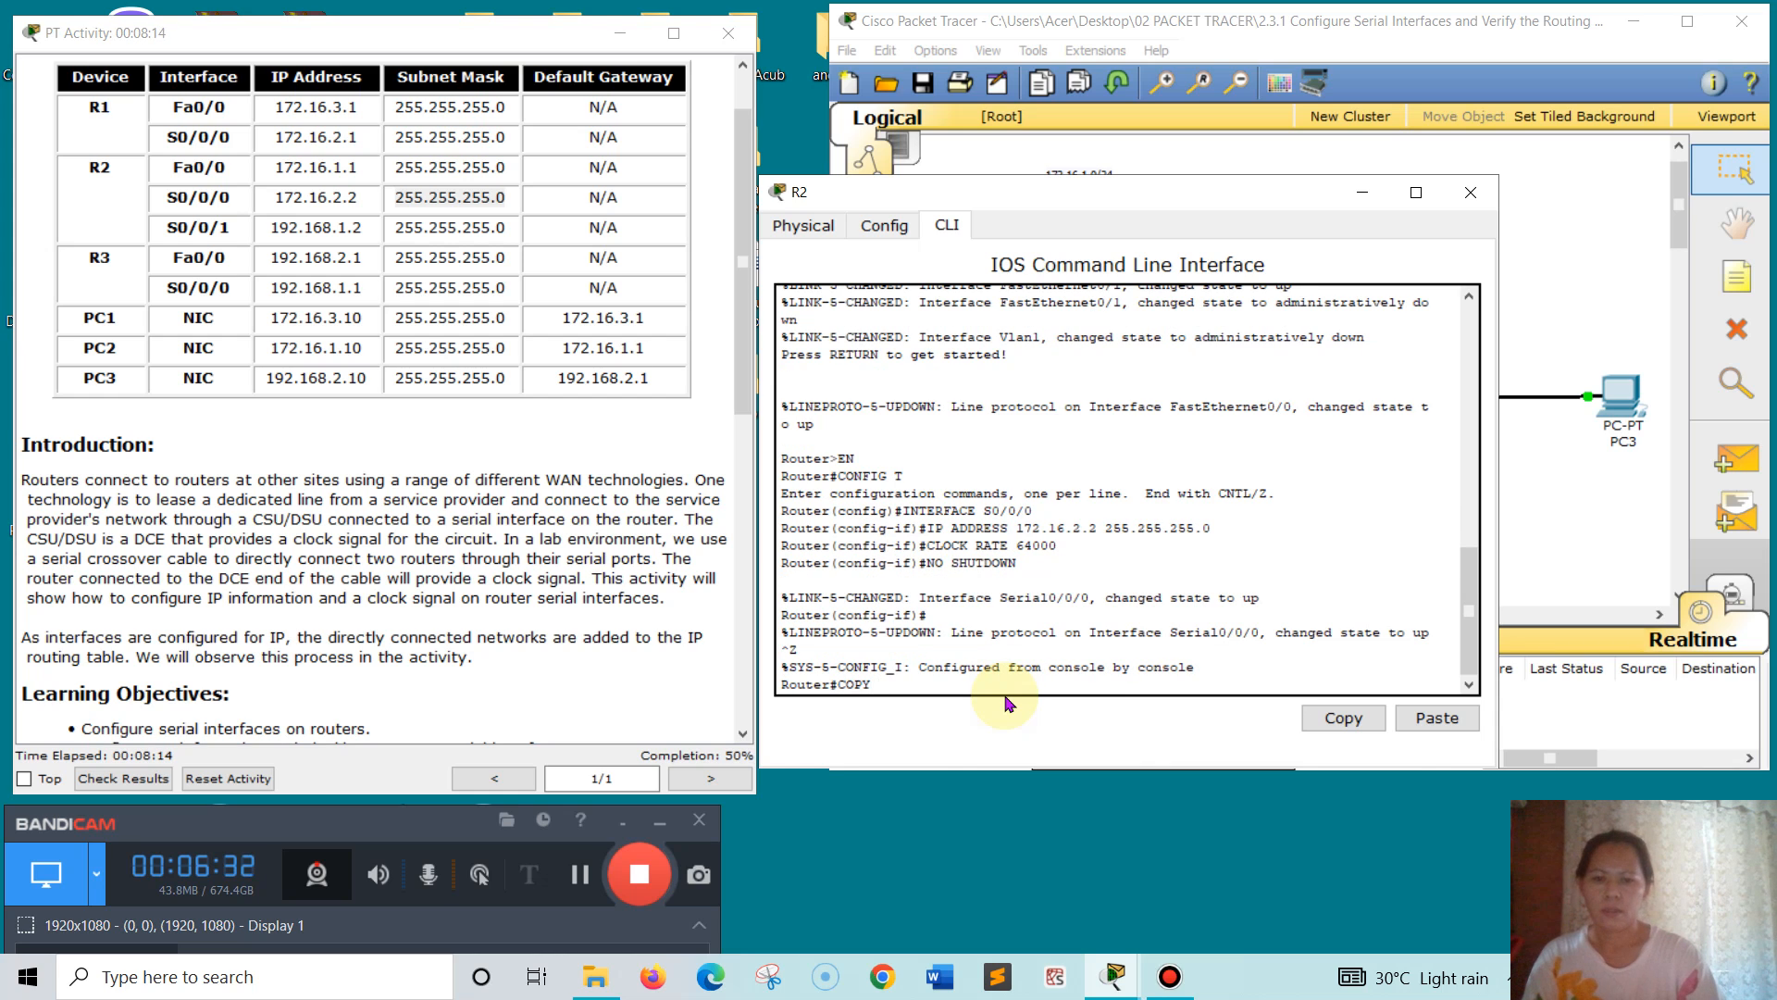
pyautogui.write(' RUN')
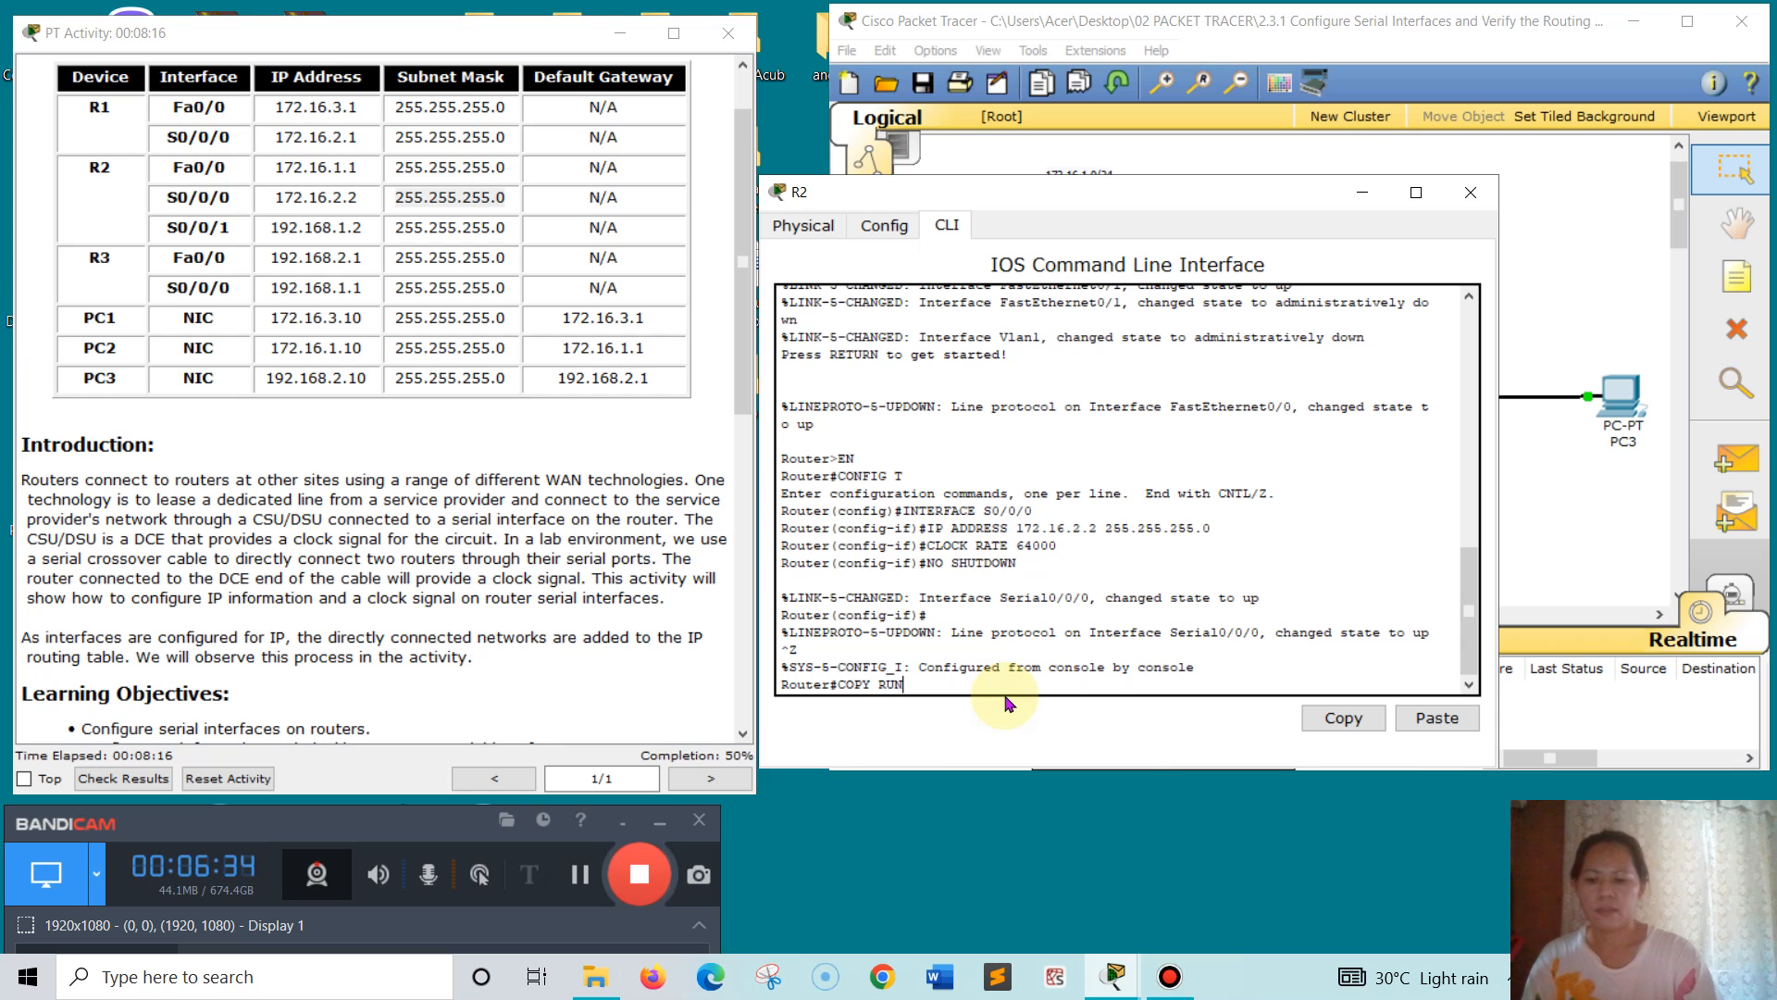
pyautogui.write(' START')
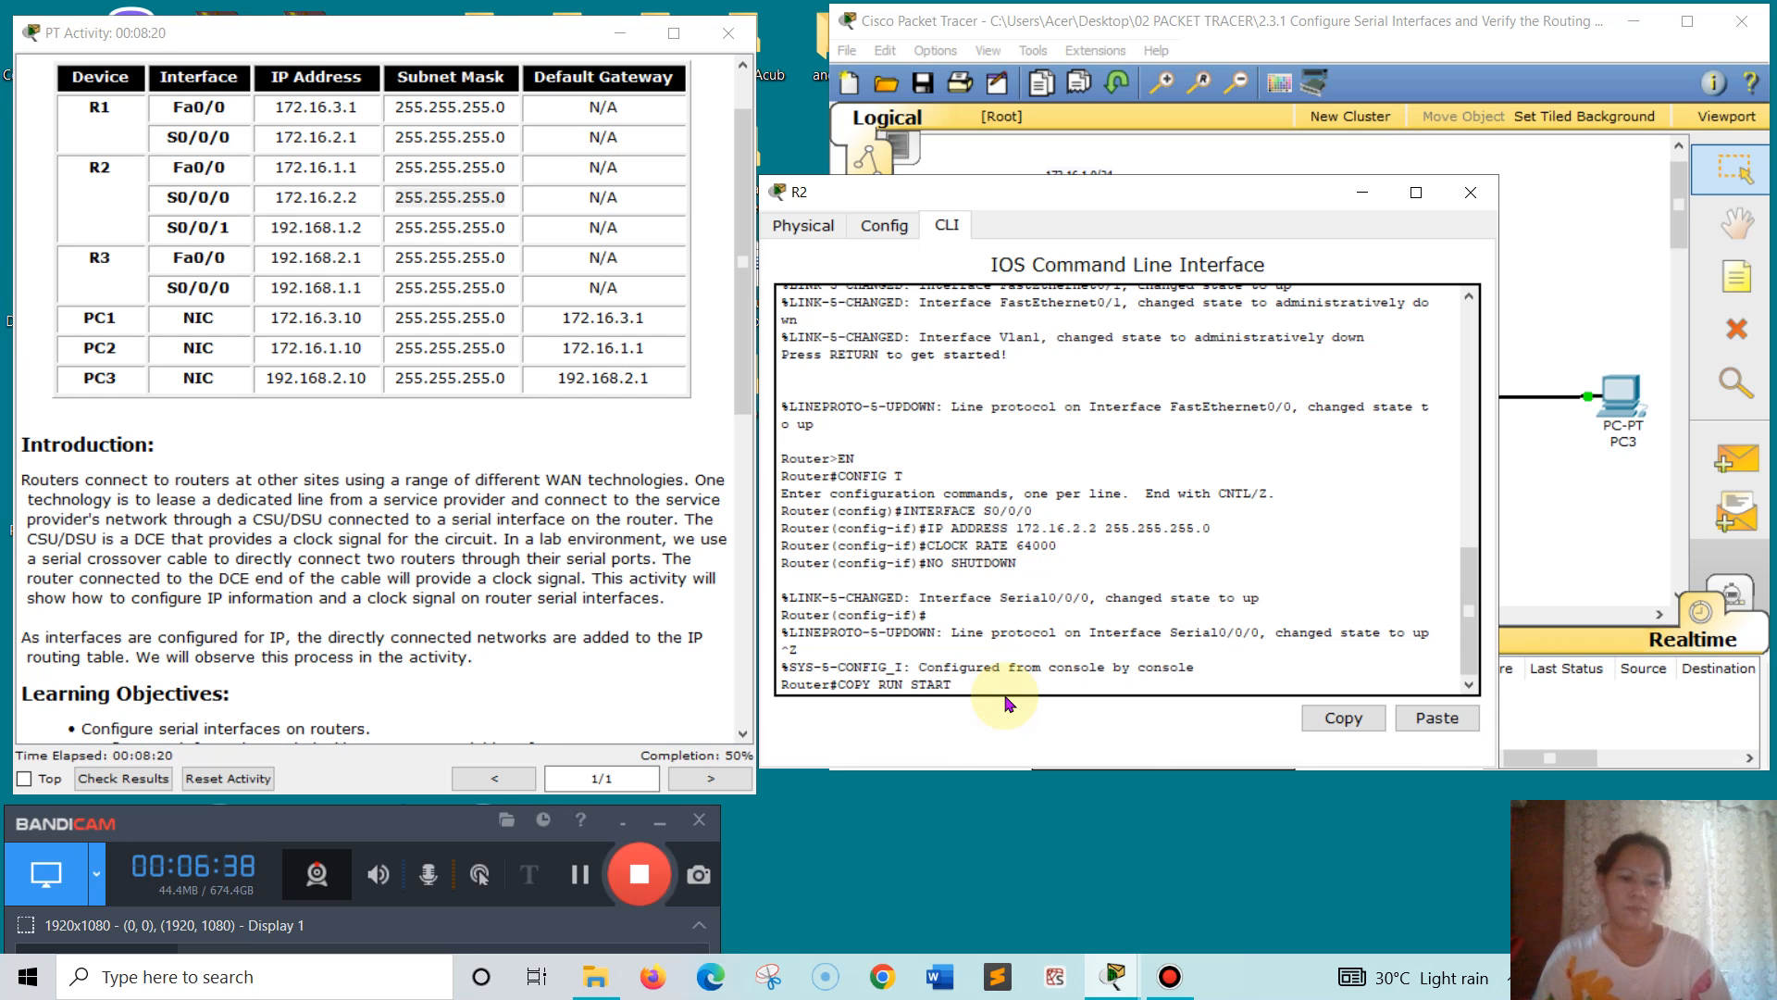
pyautogui.press('Return')
pyautogui.press('Return')
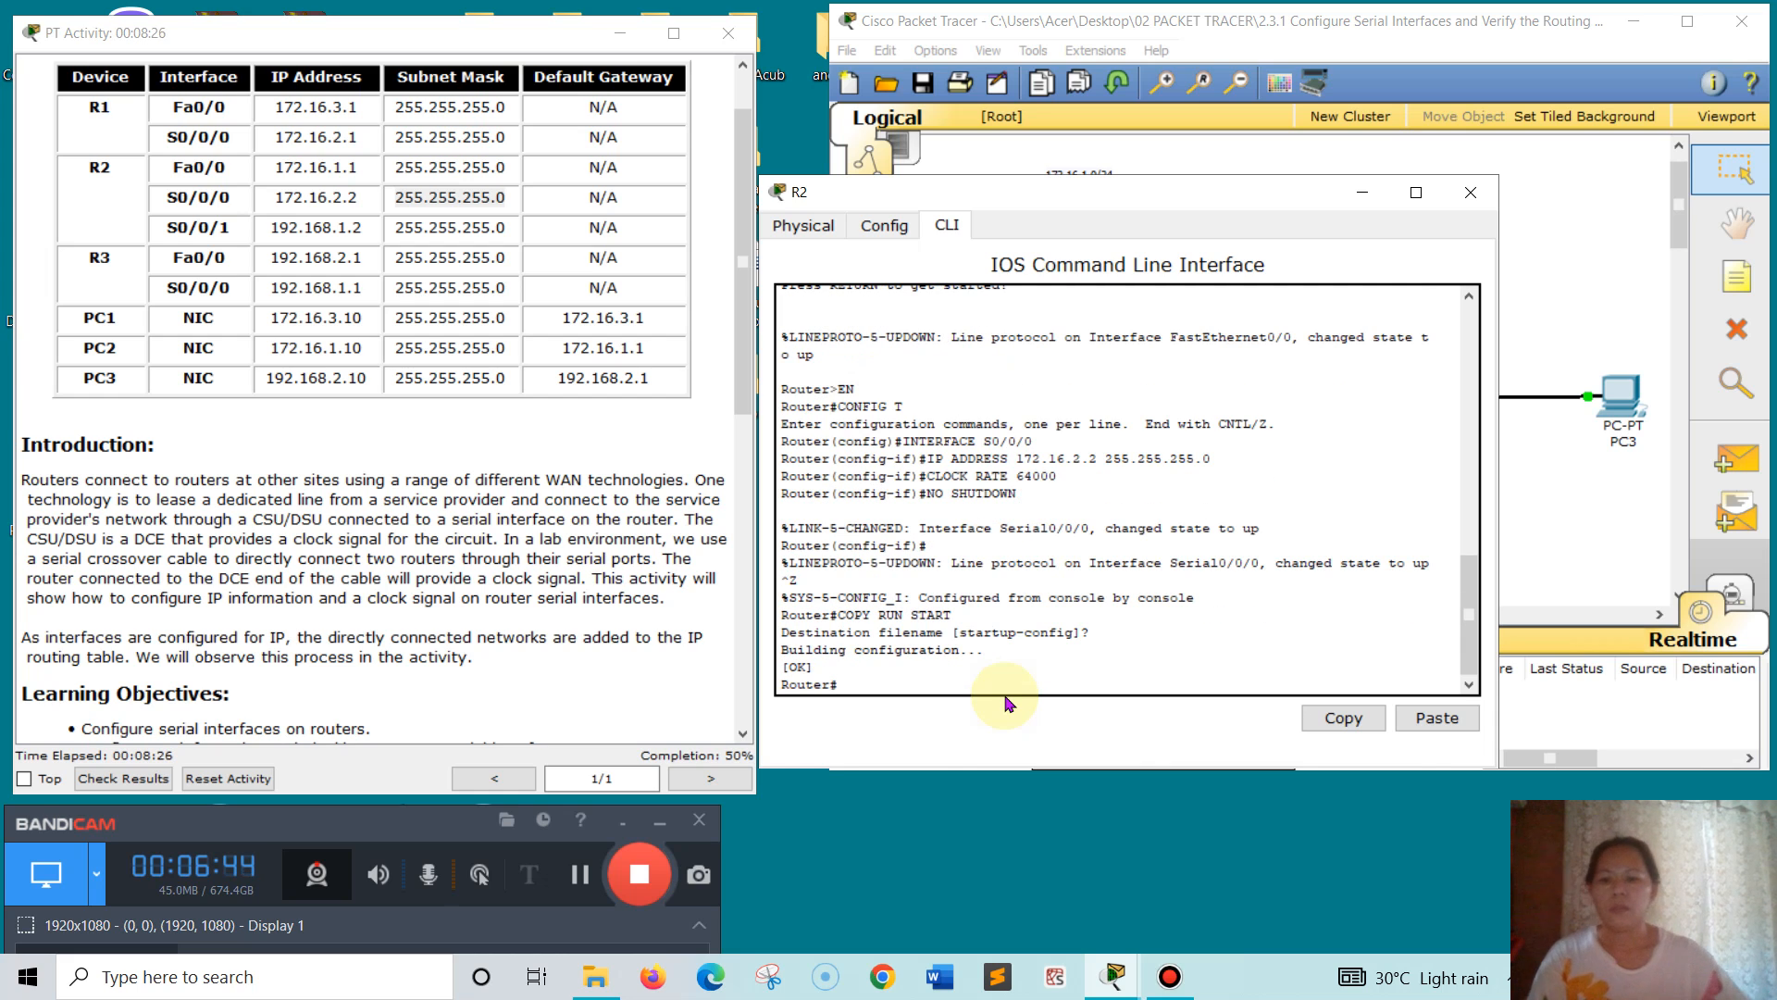
# - Close R2's configuration window and open router R3's command-line interface
pyautogui.click(1470, 191)
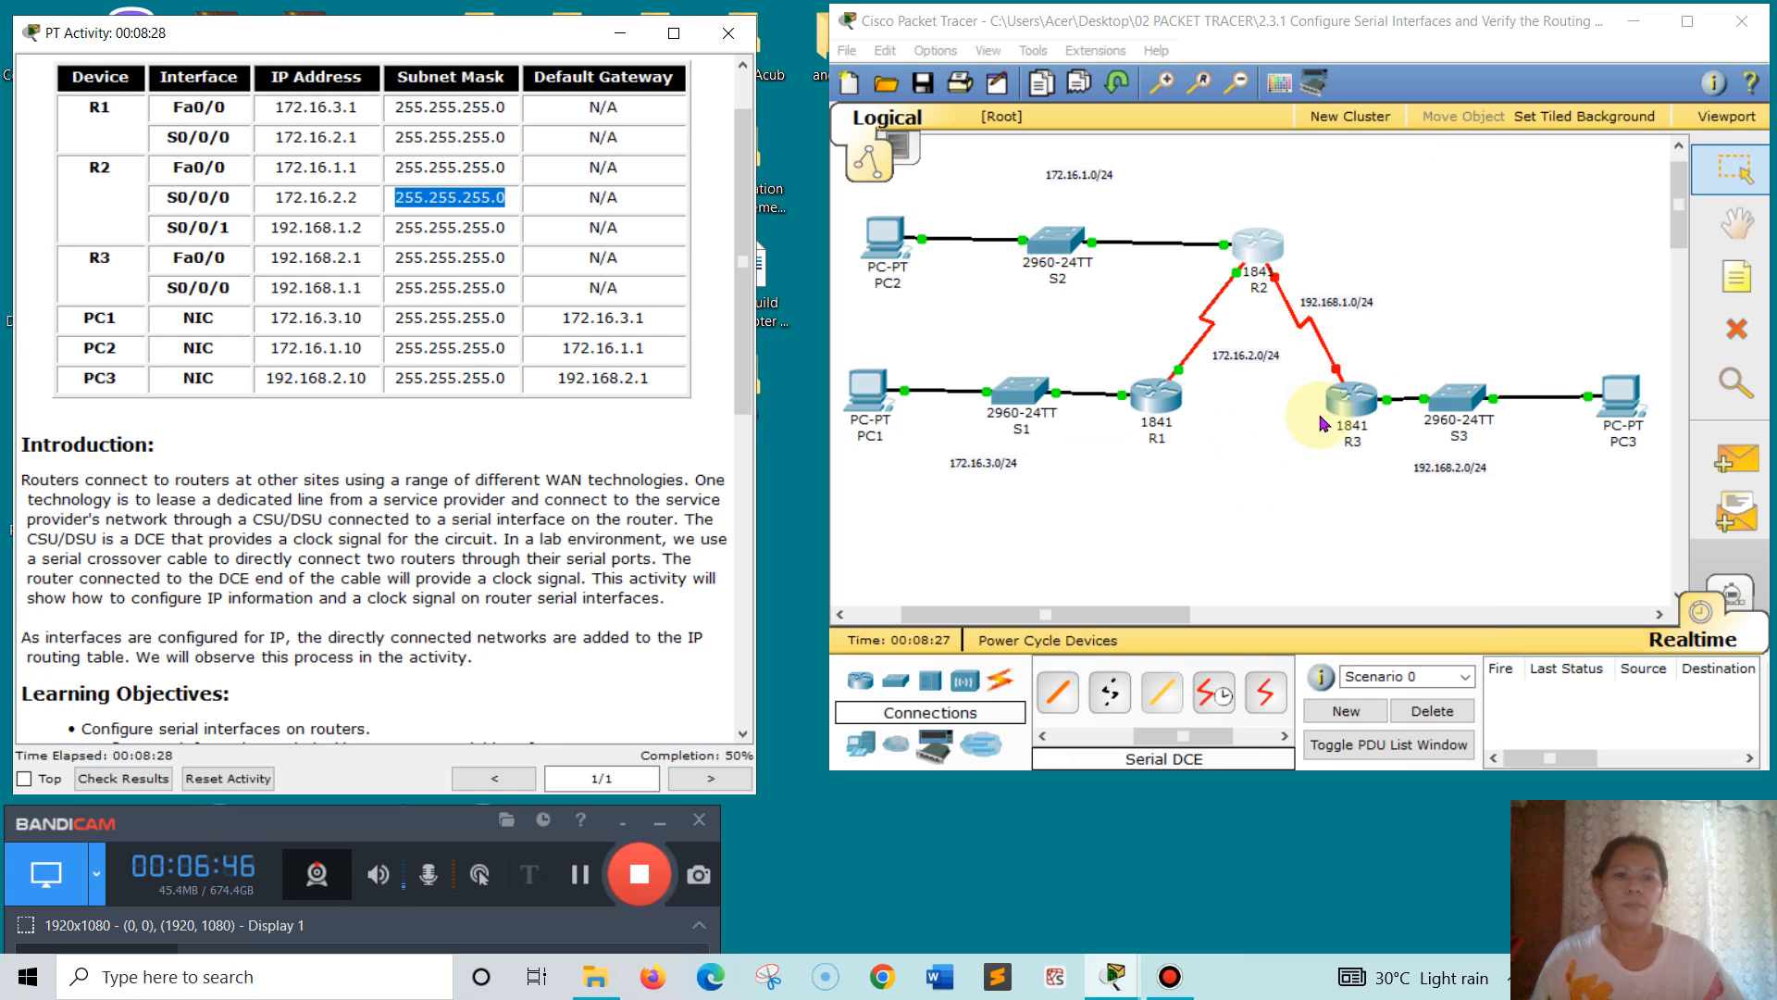
pyautogui.click(1351, 397)
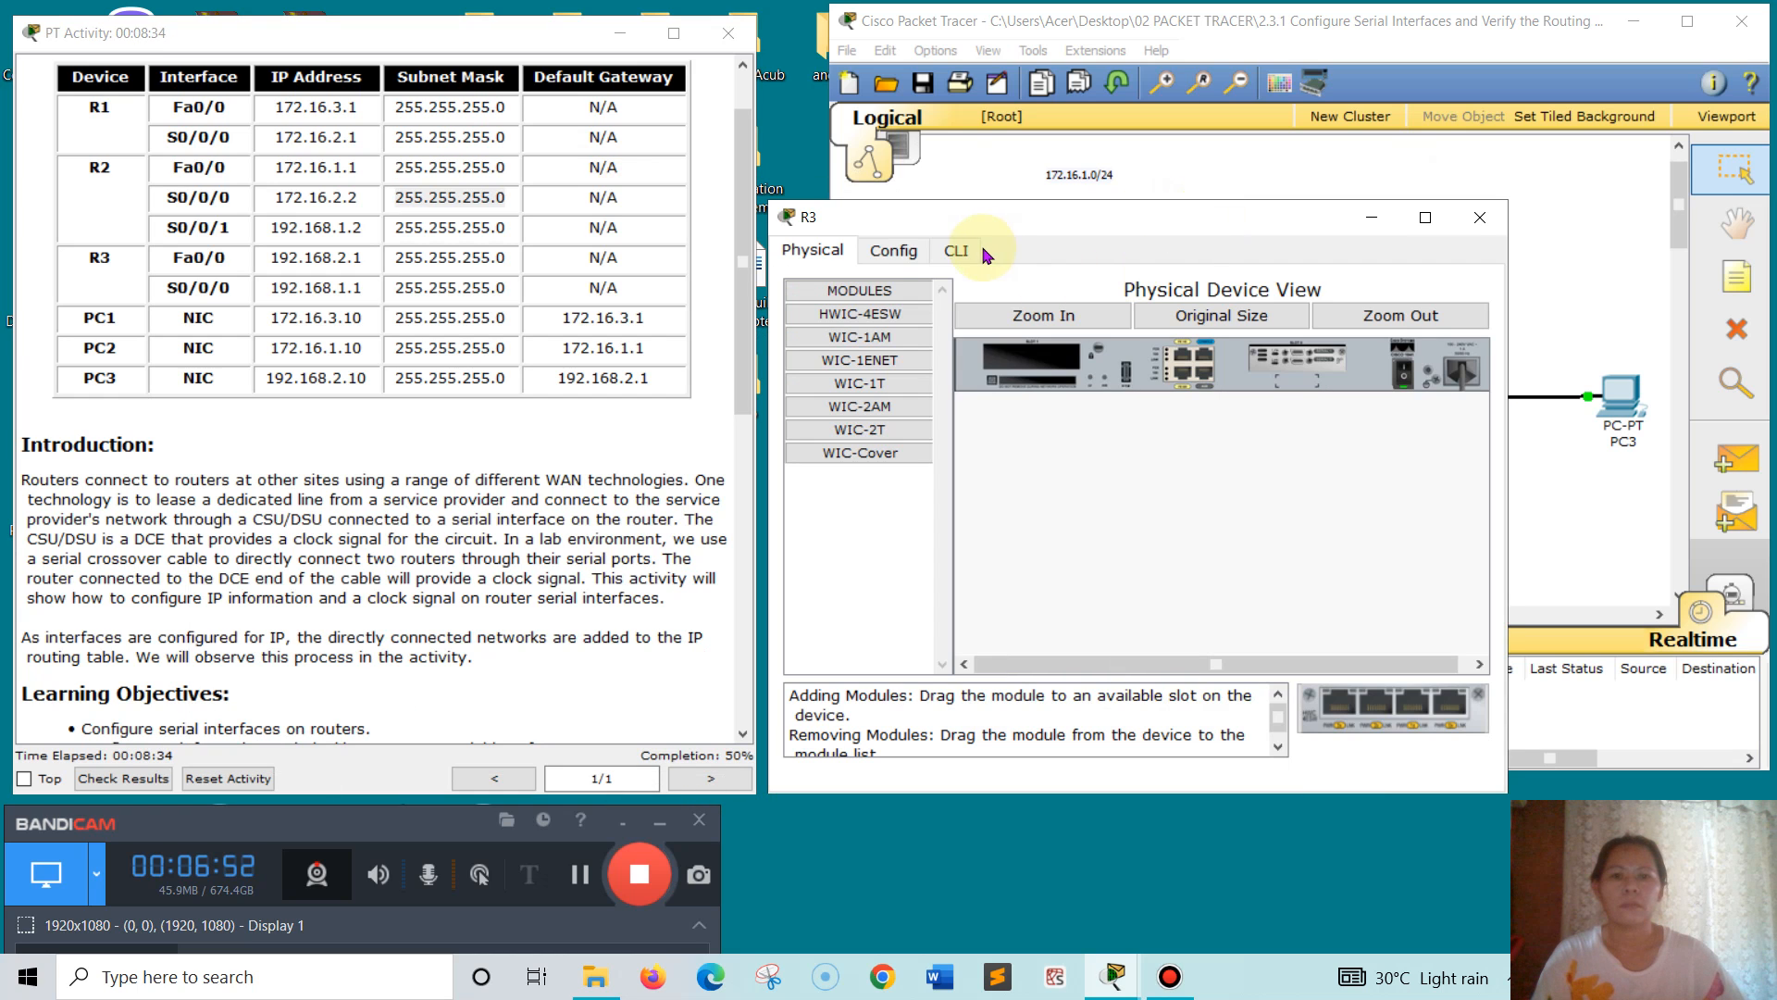
pyautogui.click(965, 252)
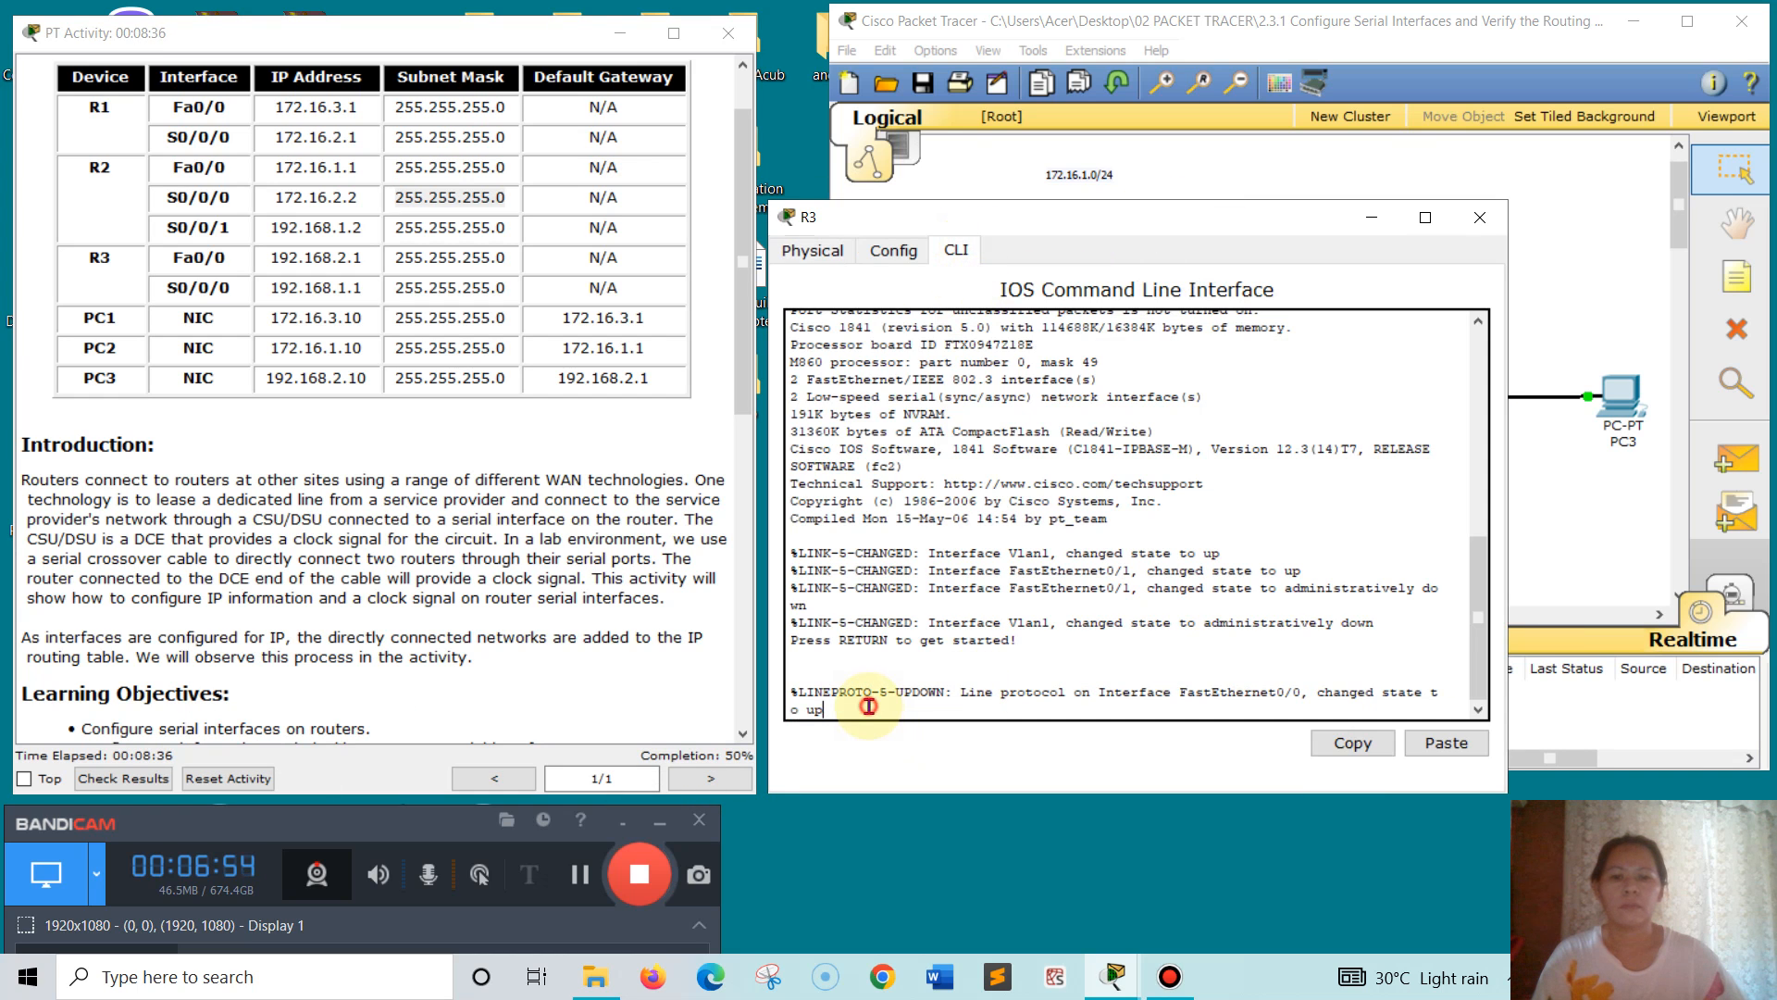
# - Enter privileged exec mode on R3 with EN and global configuration mode with CONFIG T
pyautogui.press('Return')
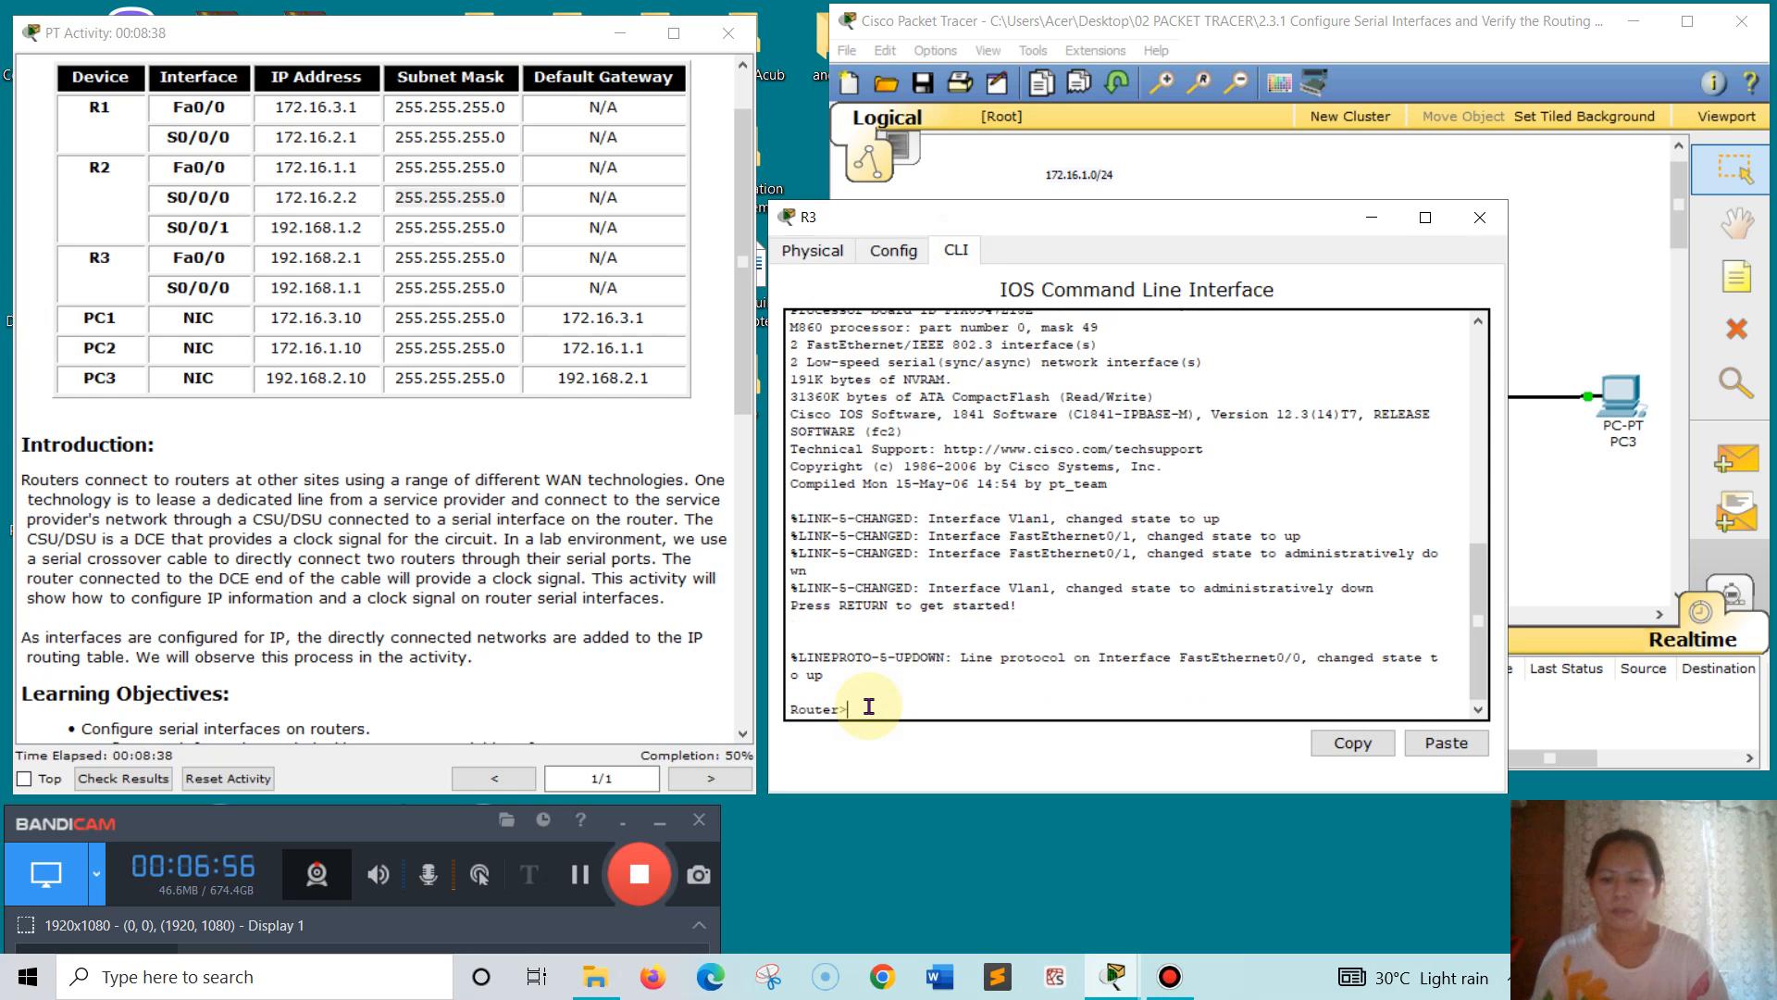
pyautogui.write('EN')
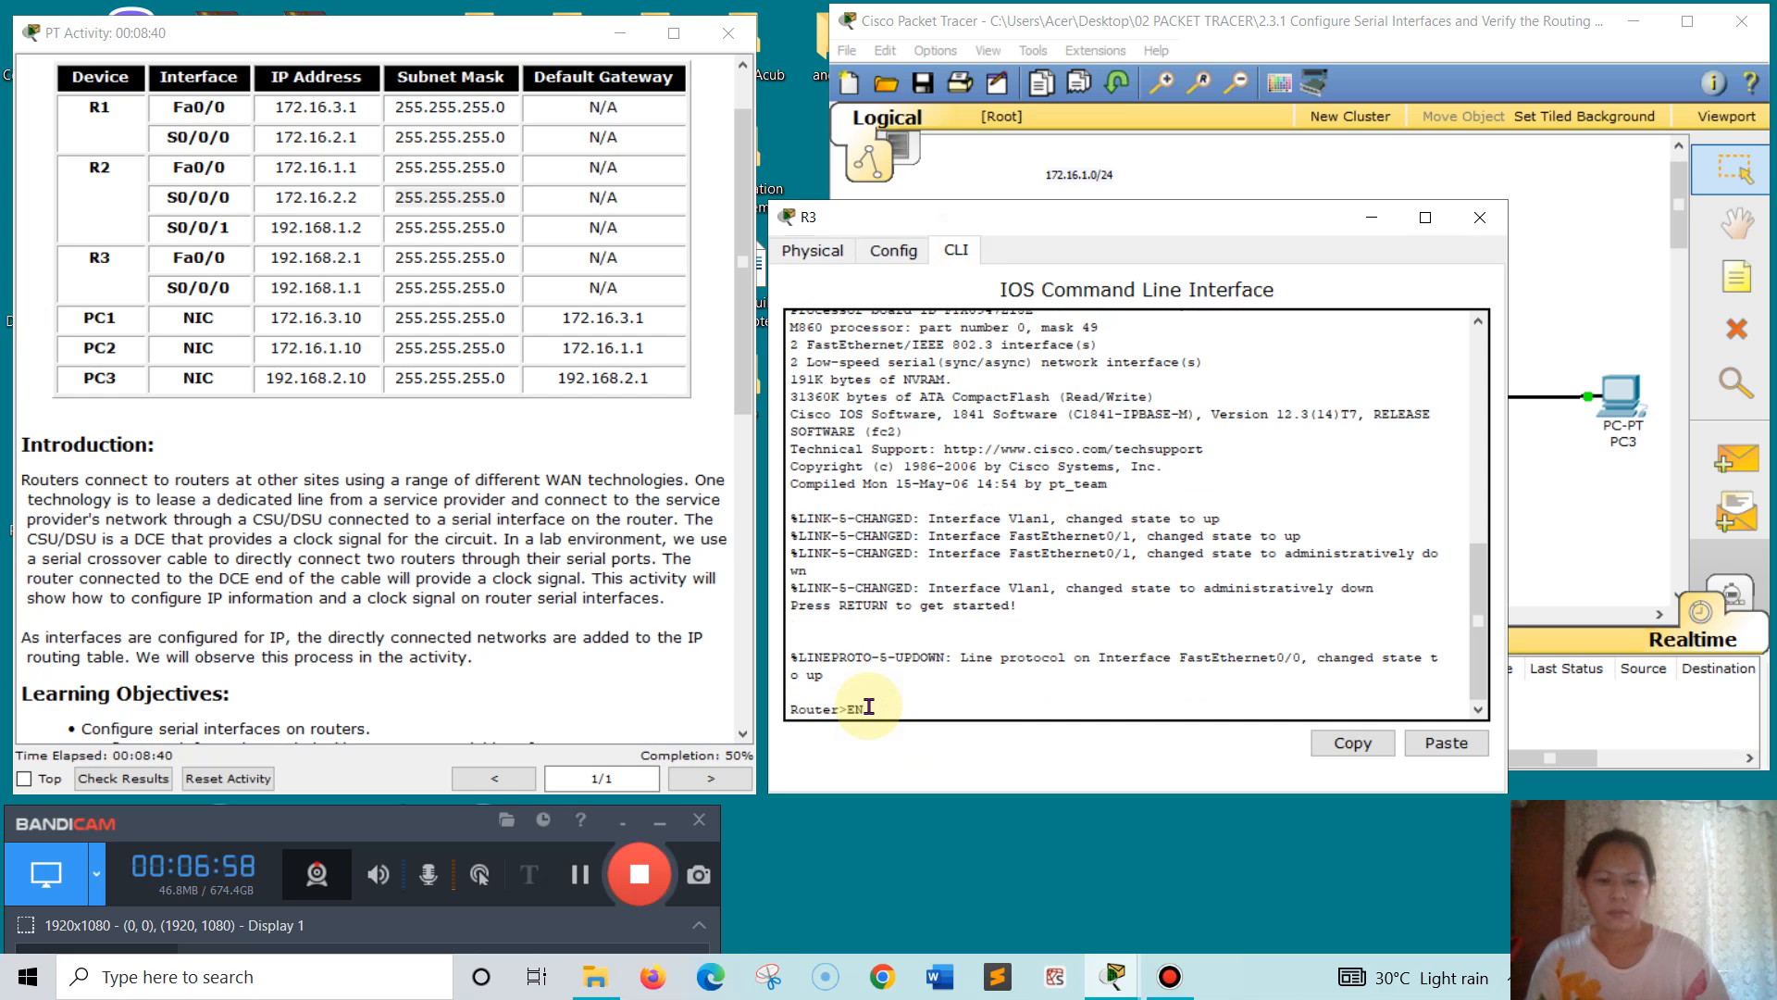
pyautogui.press('Return')
pyautogui.write('CONF')
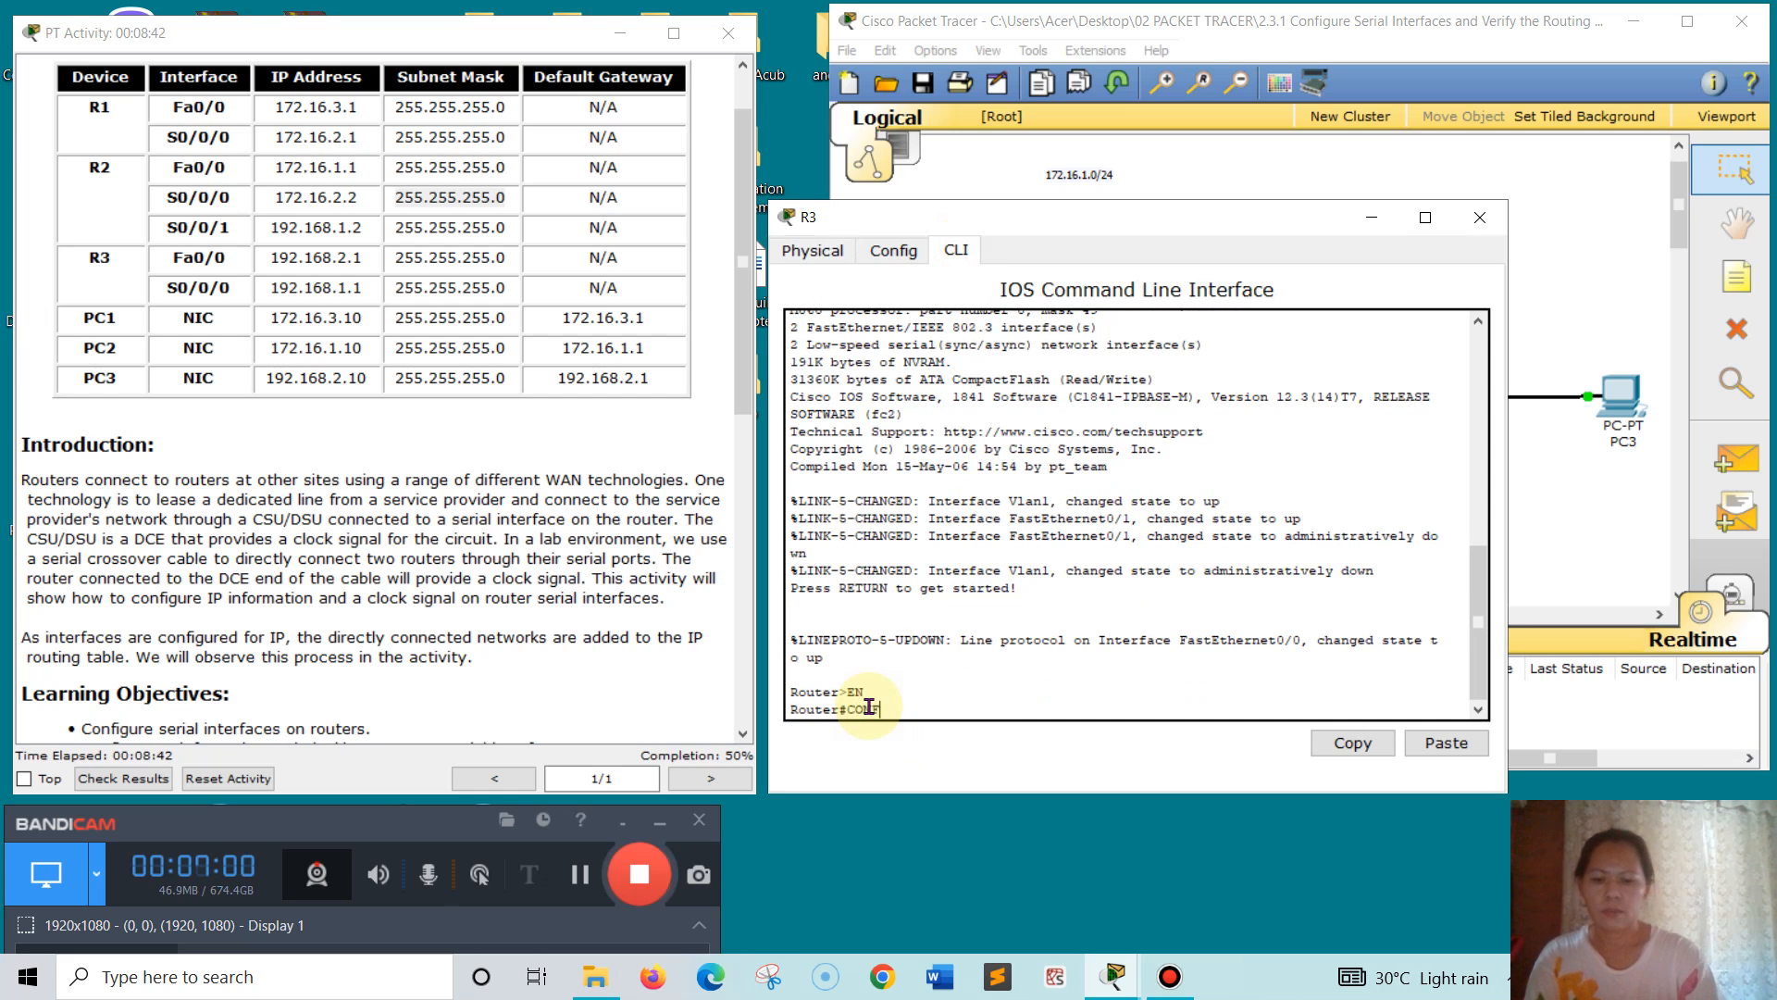
pyautogui.write('IG T')
pyautogui.press('Return')
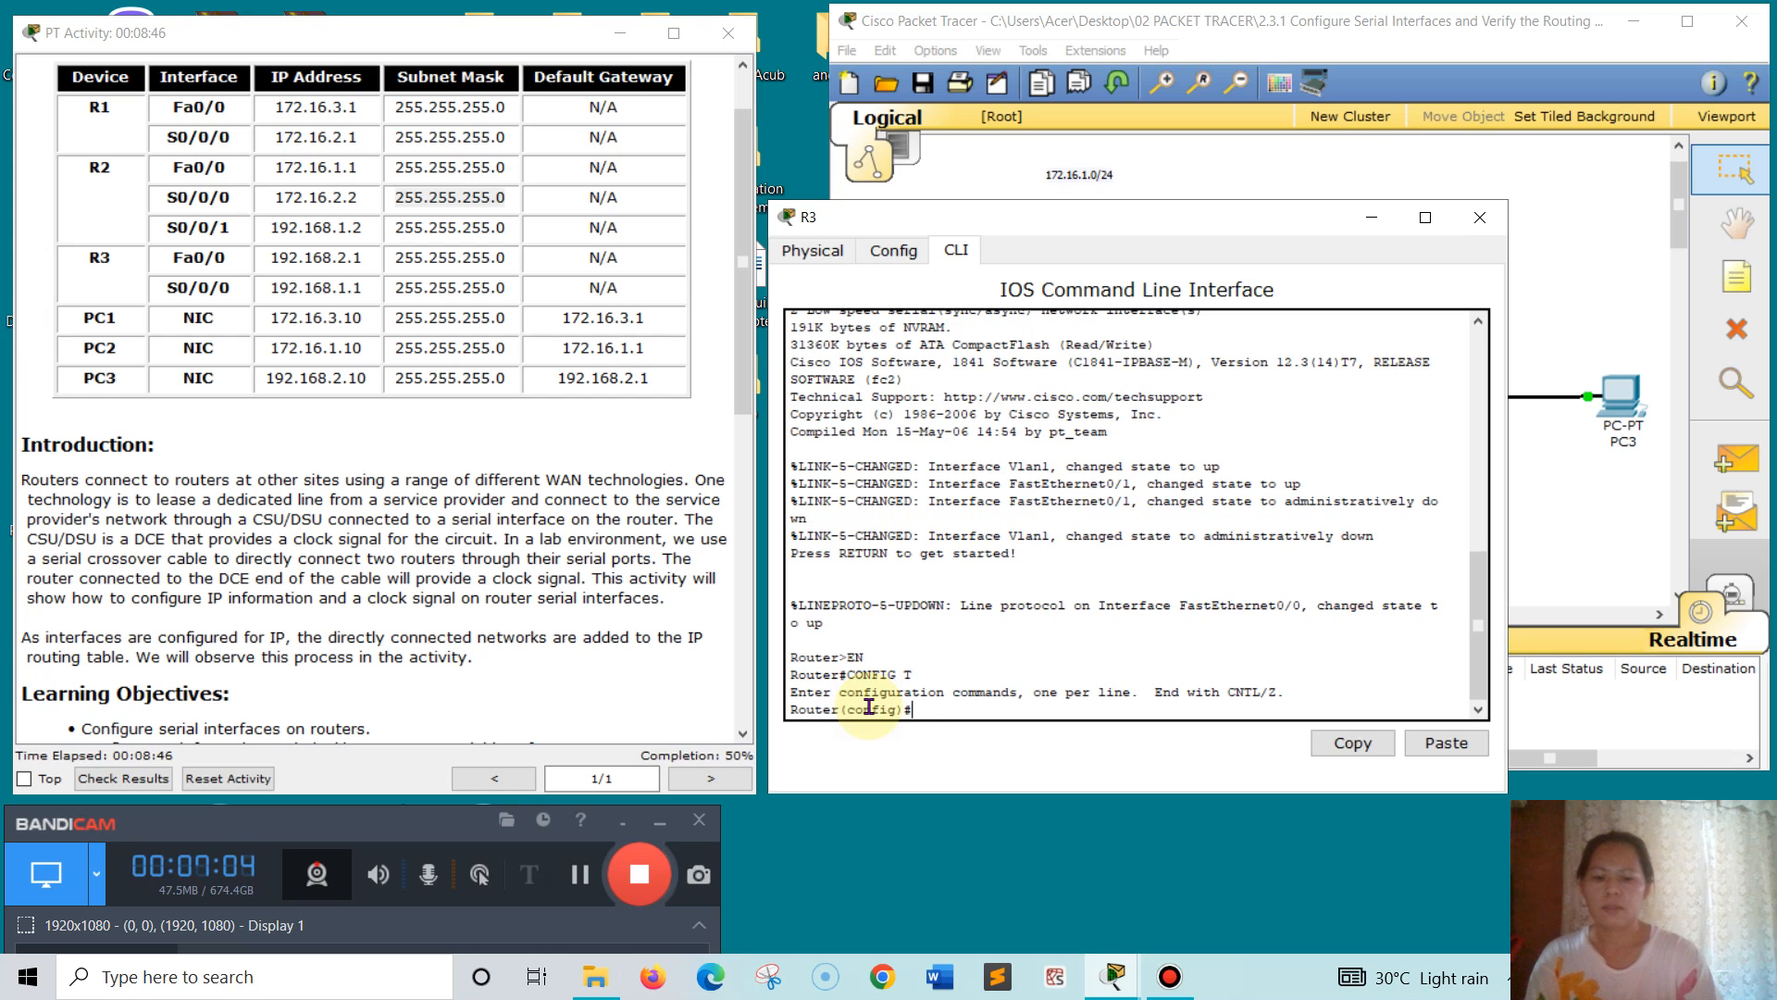
# - Enter interface configuration mode for R3's serial interface with INTERFACE S0/0/1
pyautogui.write('IT')
pyautogui.press('BackSpace')
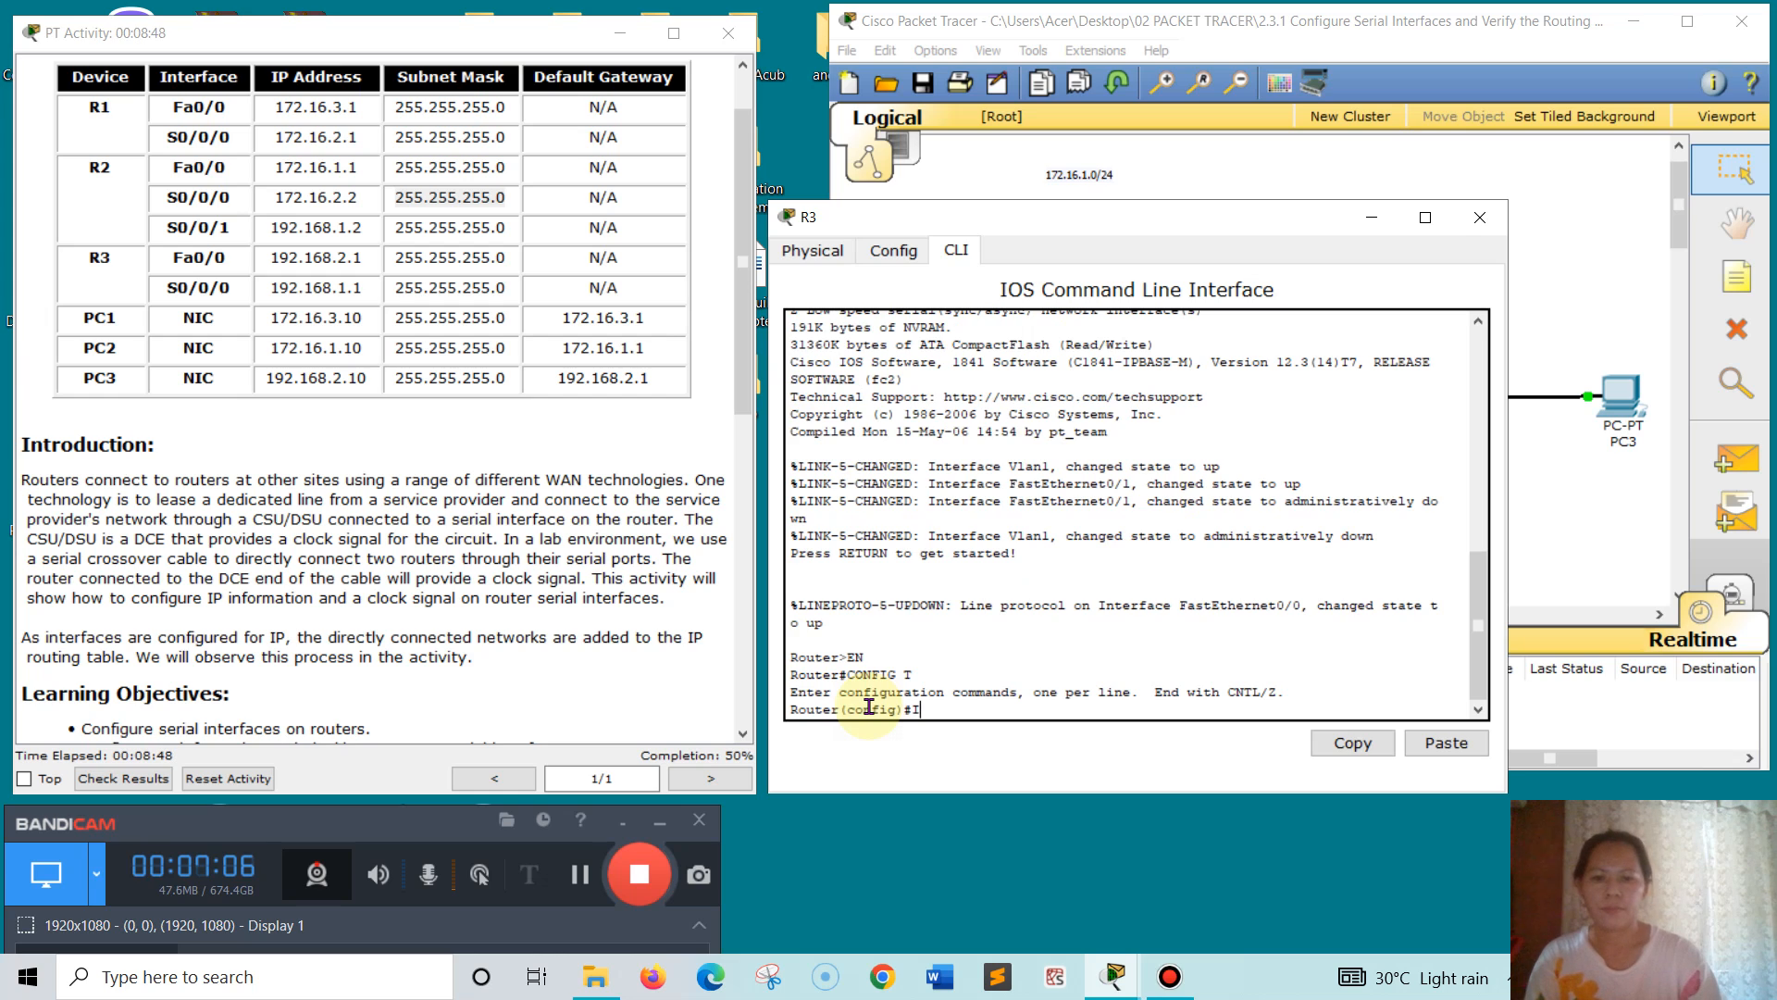
pyautogui.write('N')
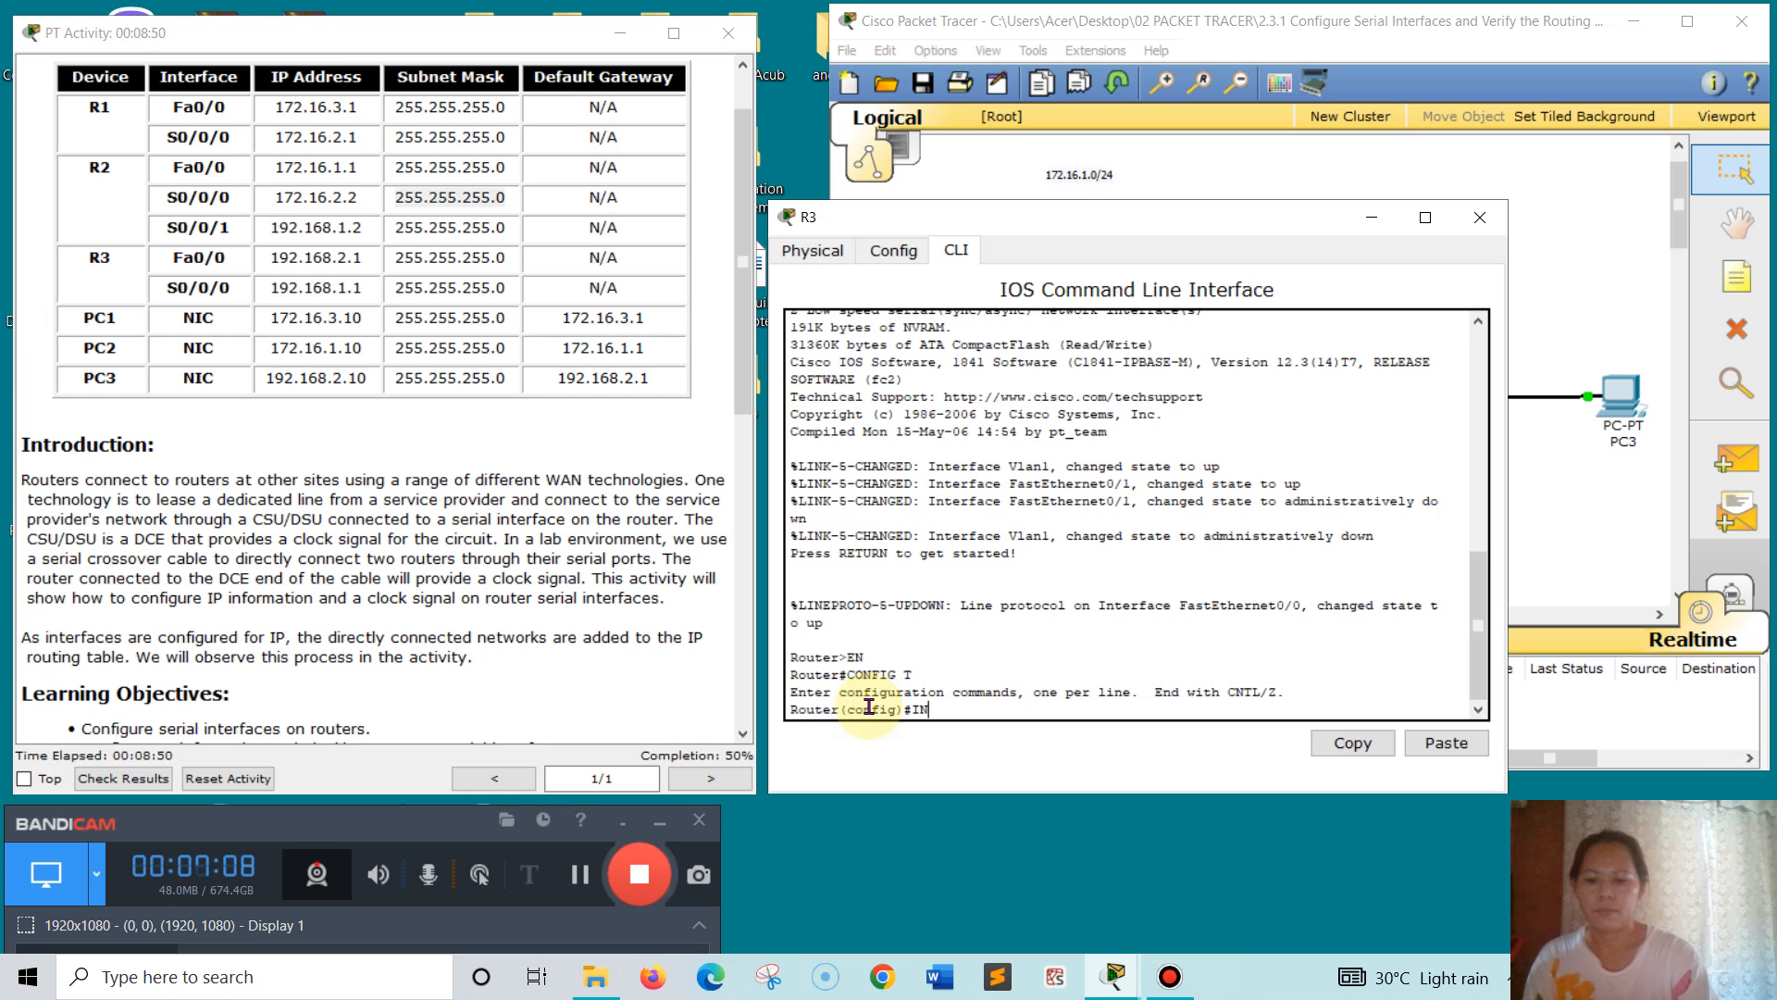
pyautogui.write('TERFACE')
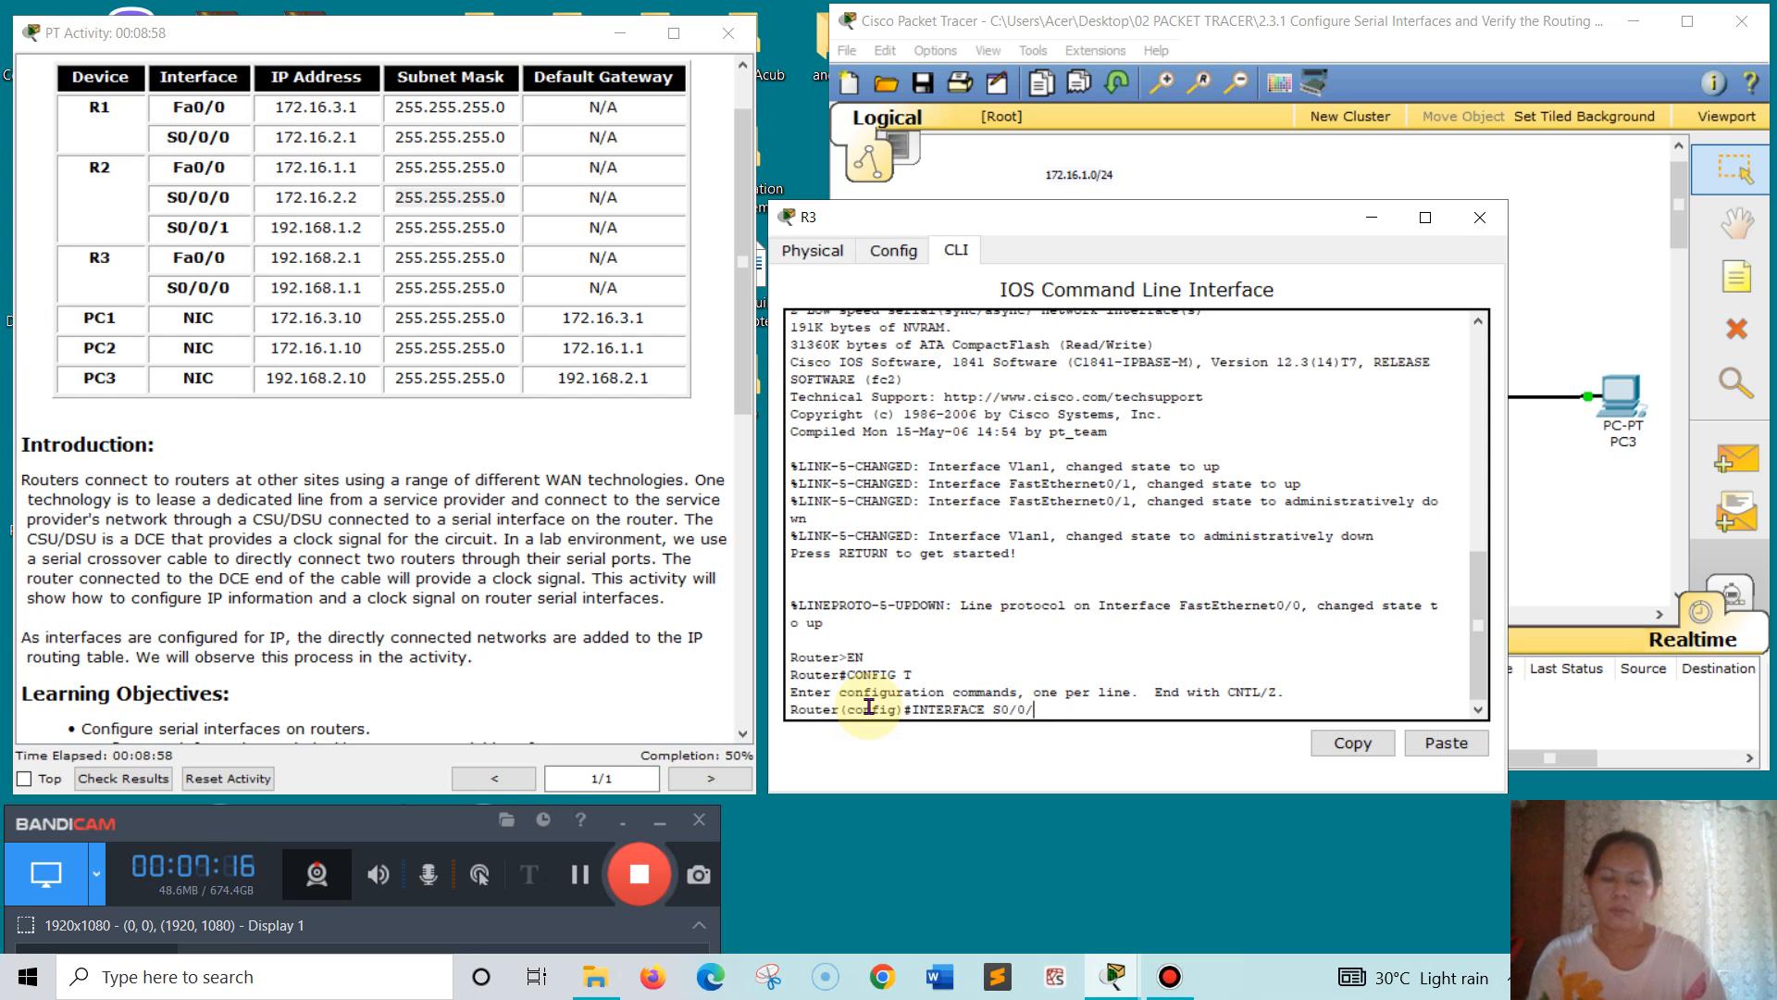
pyautogui.write('S0/0/1')
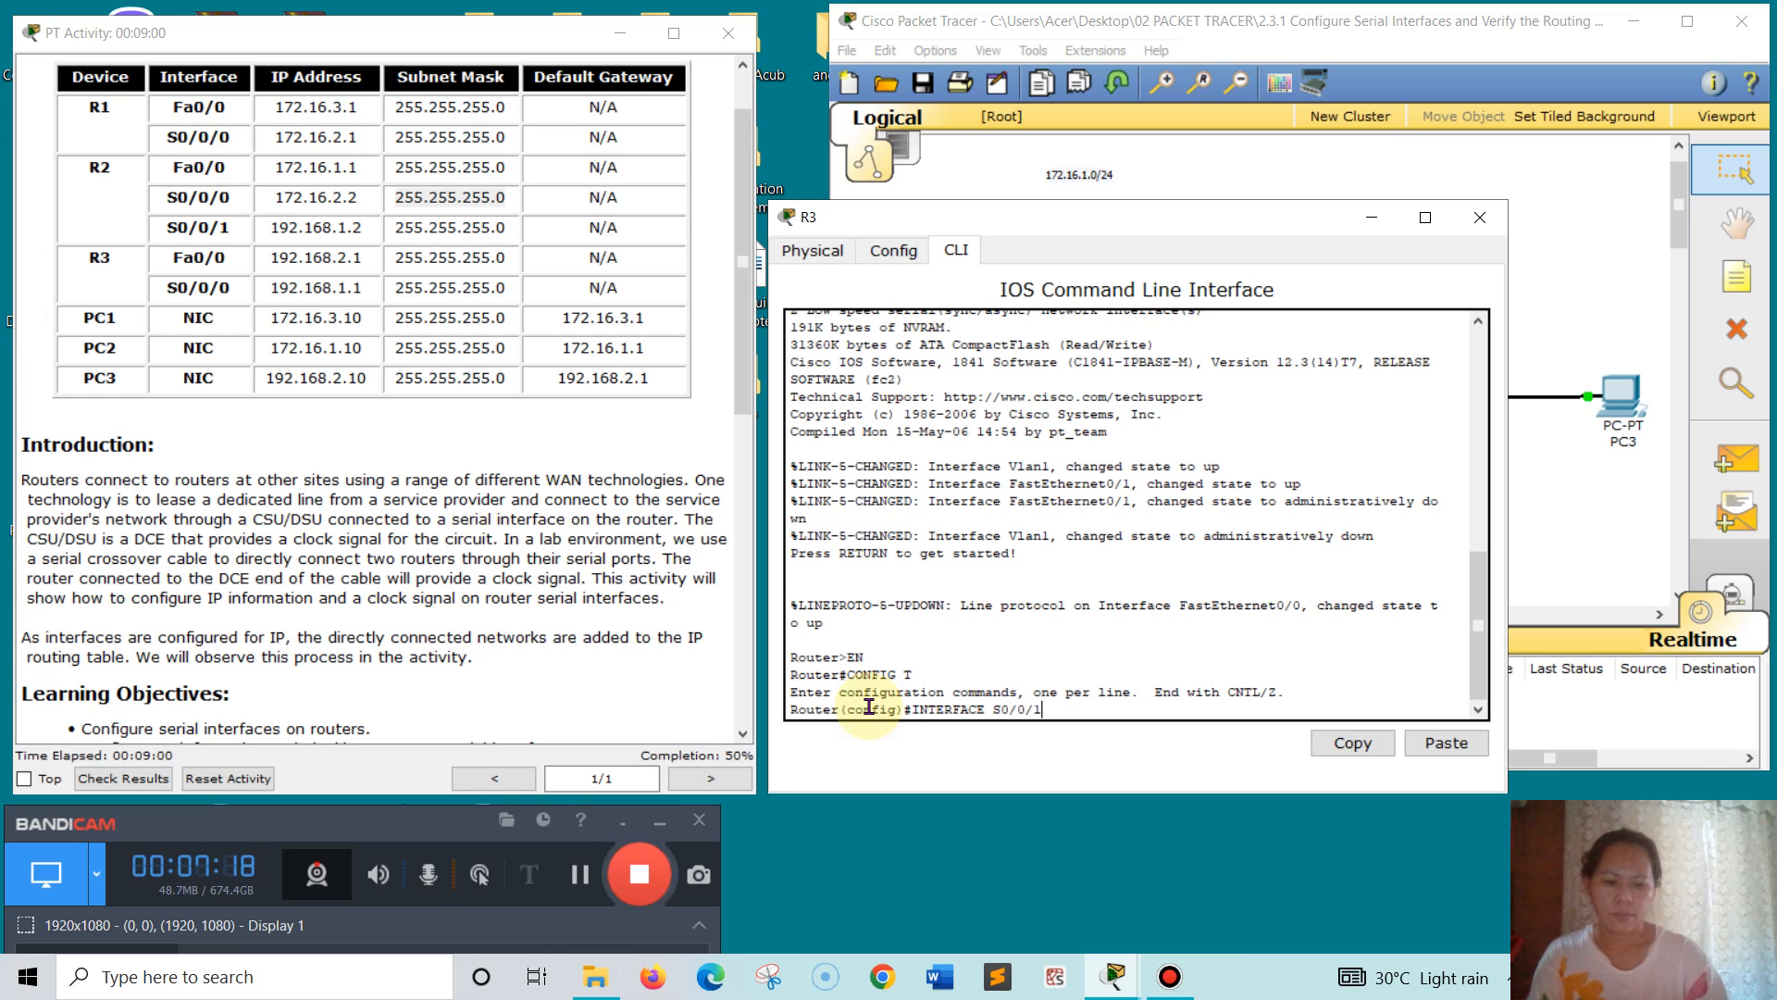
pyautogui.press('Return')
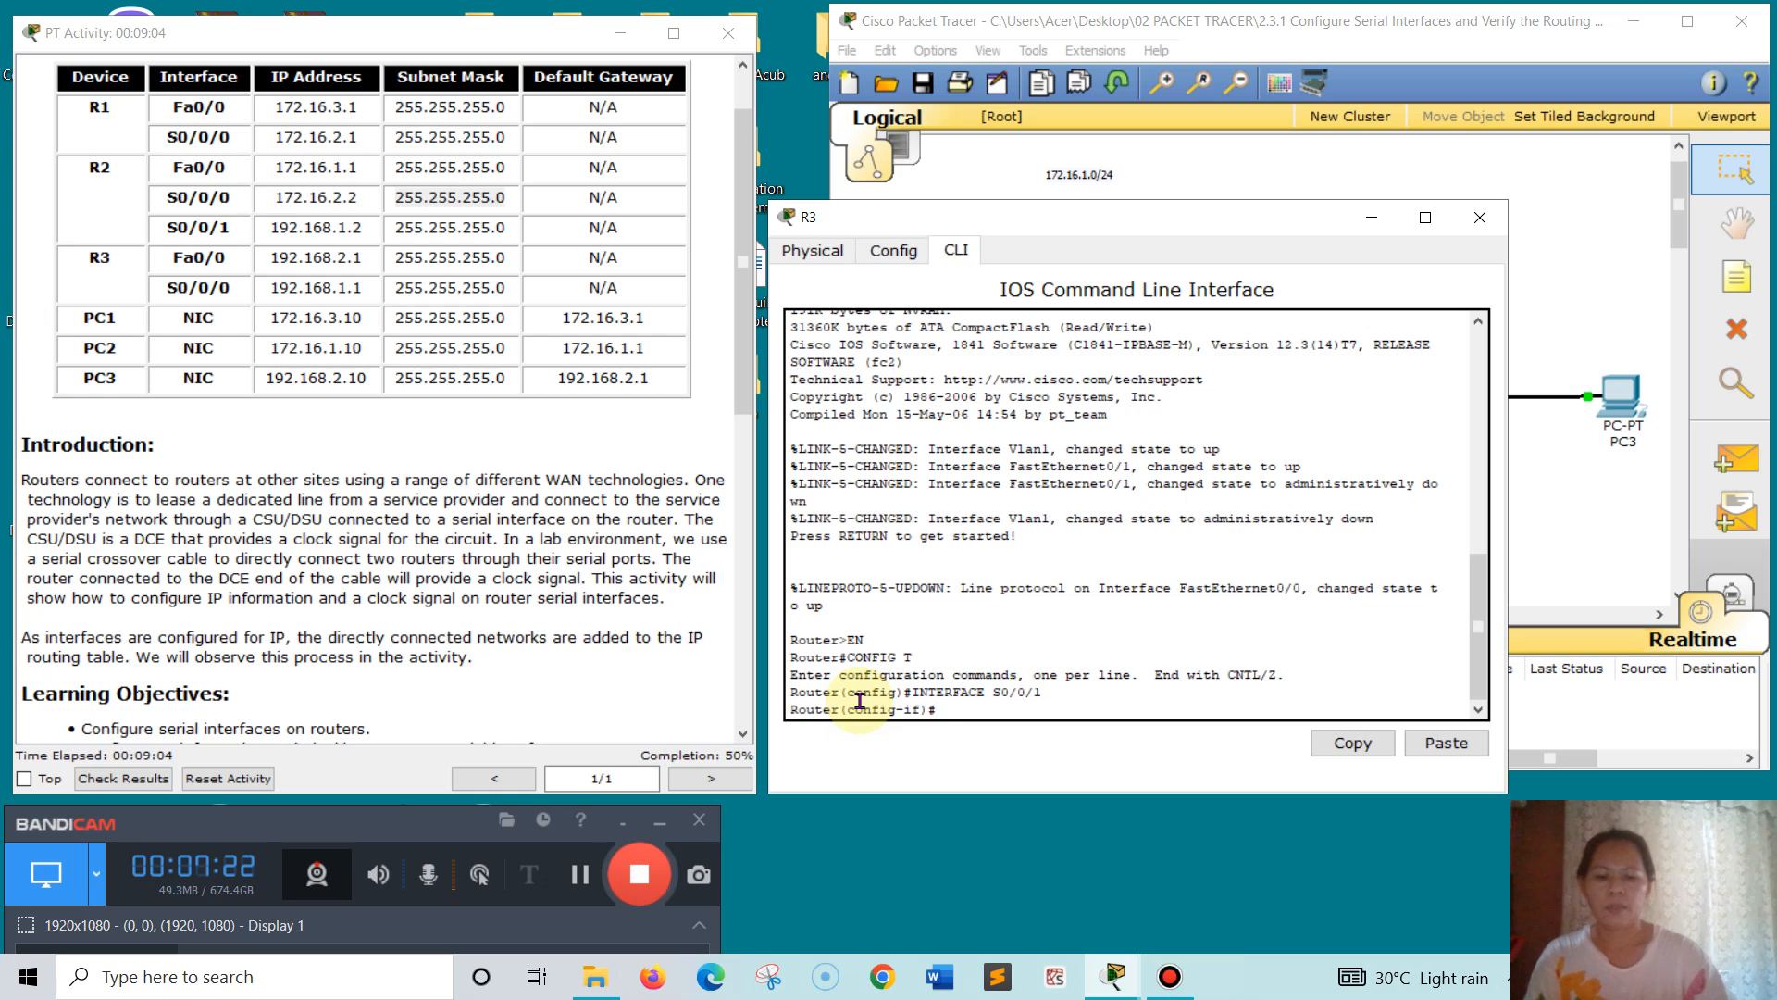
# - Begin an IP ADDRESS command on R3's serial interface with 192.168.1.1, copied from R3's S0/0/0 row in the addressing table
pyautogui.write('IP ')
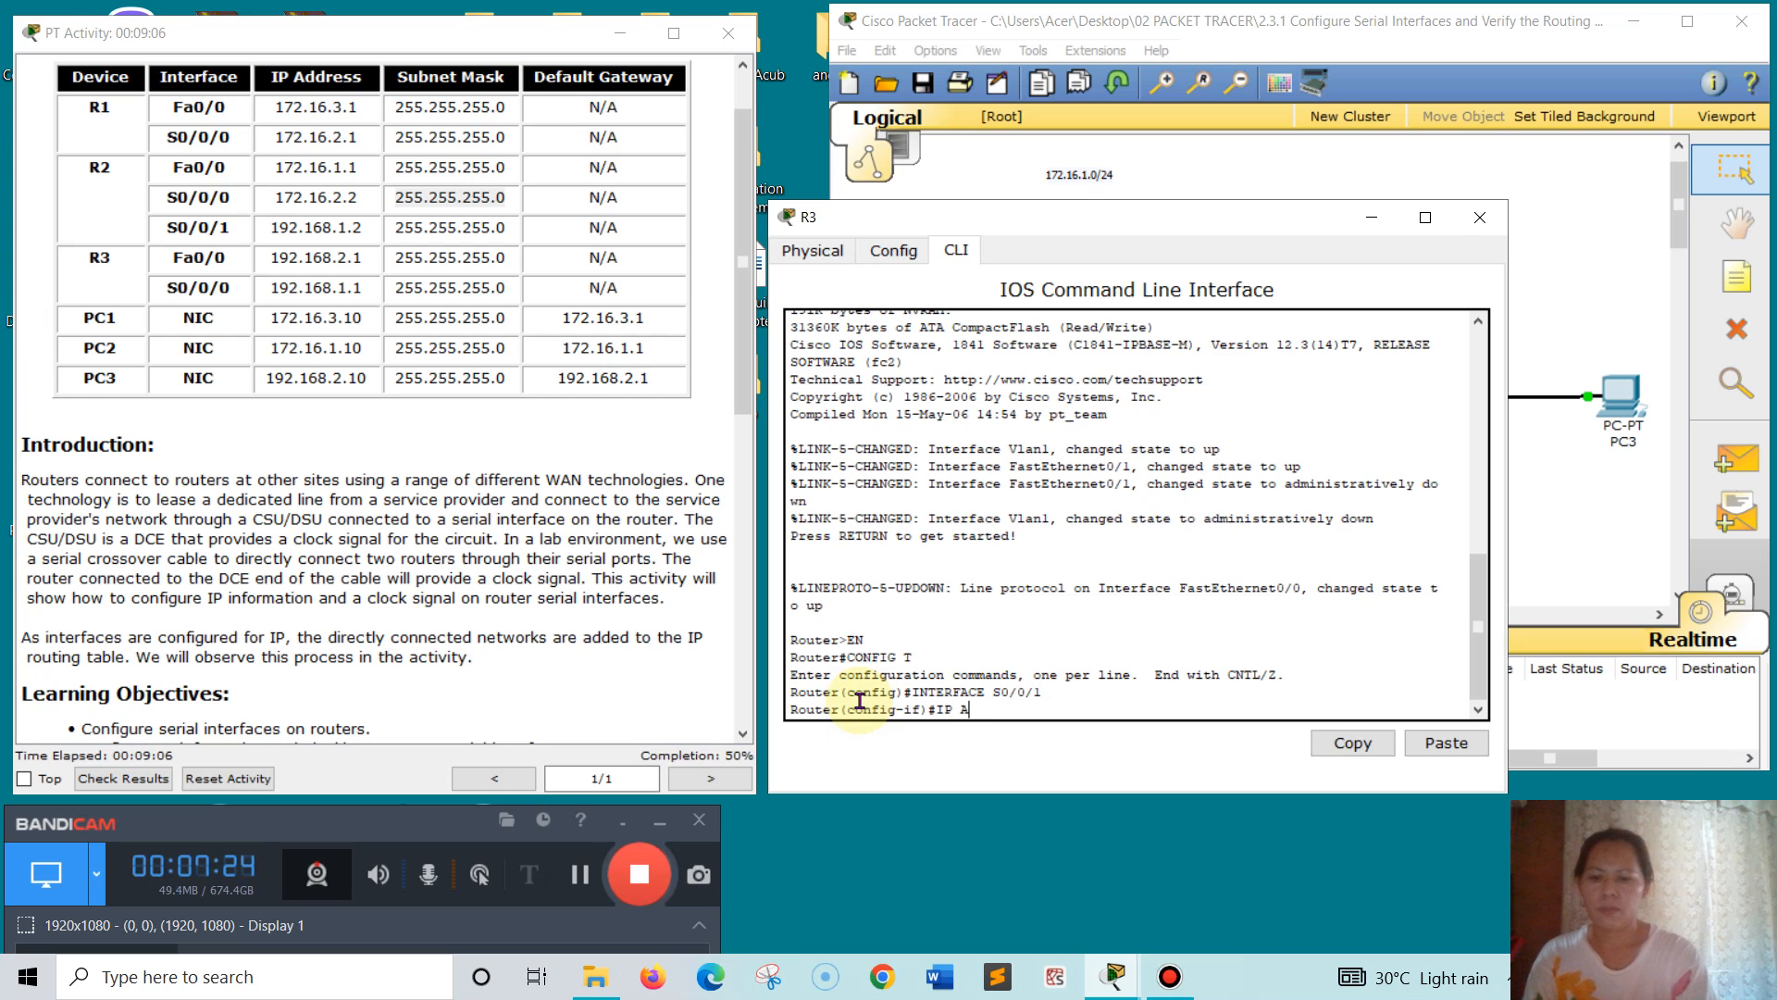
pyautogui.write('ADDR')
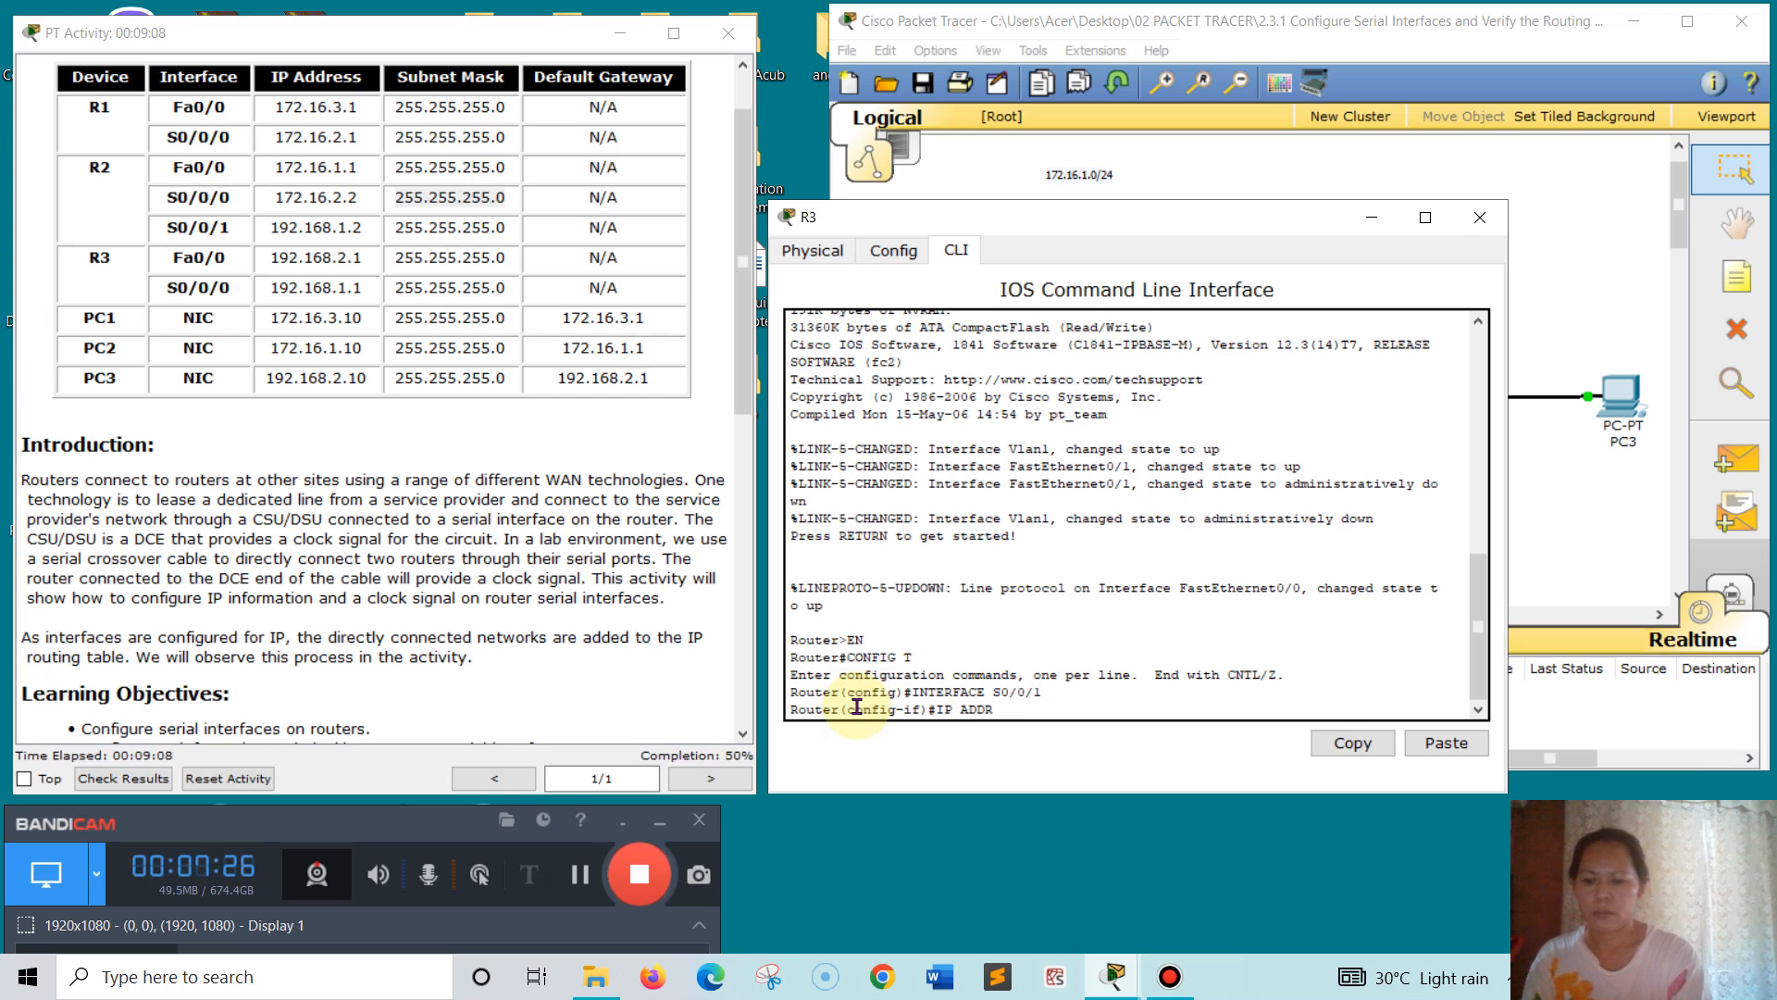
pyautogui.write('ESS')
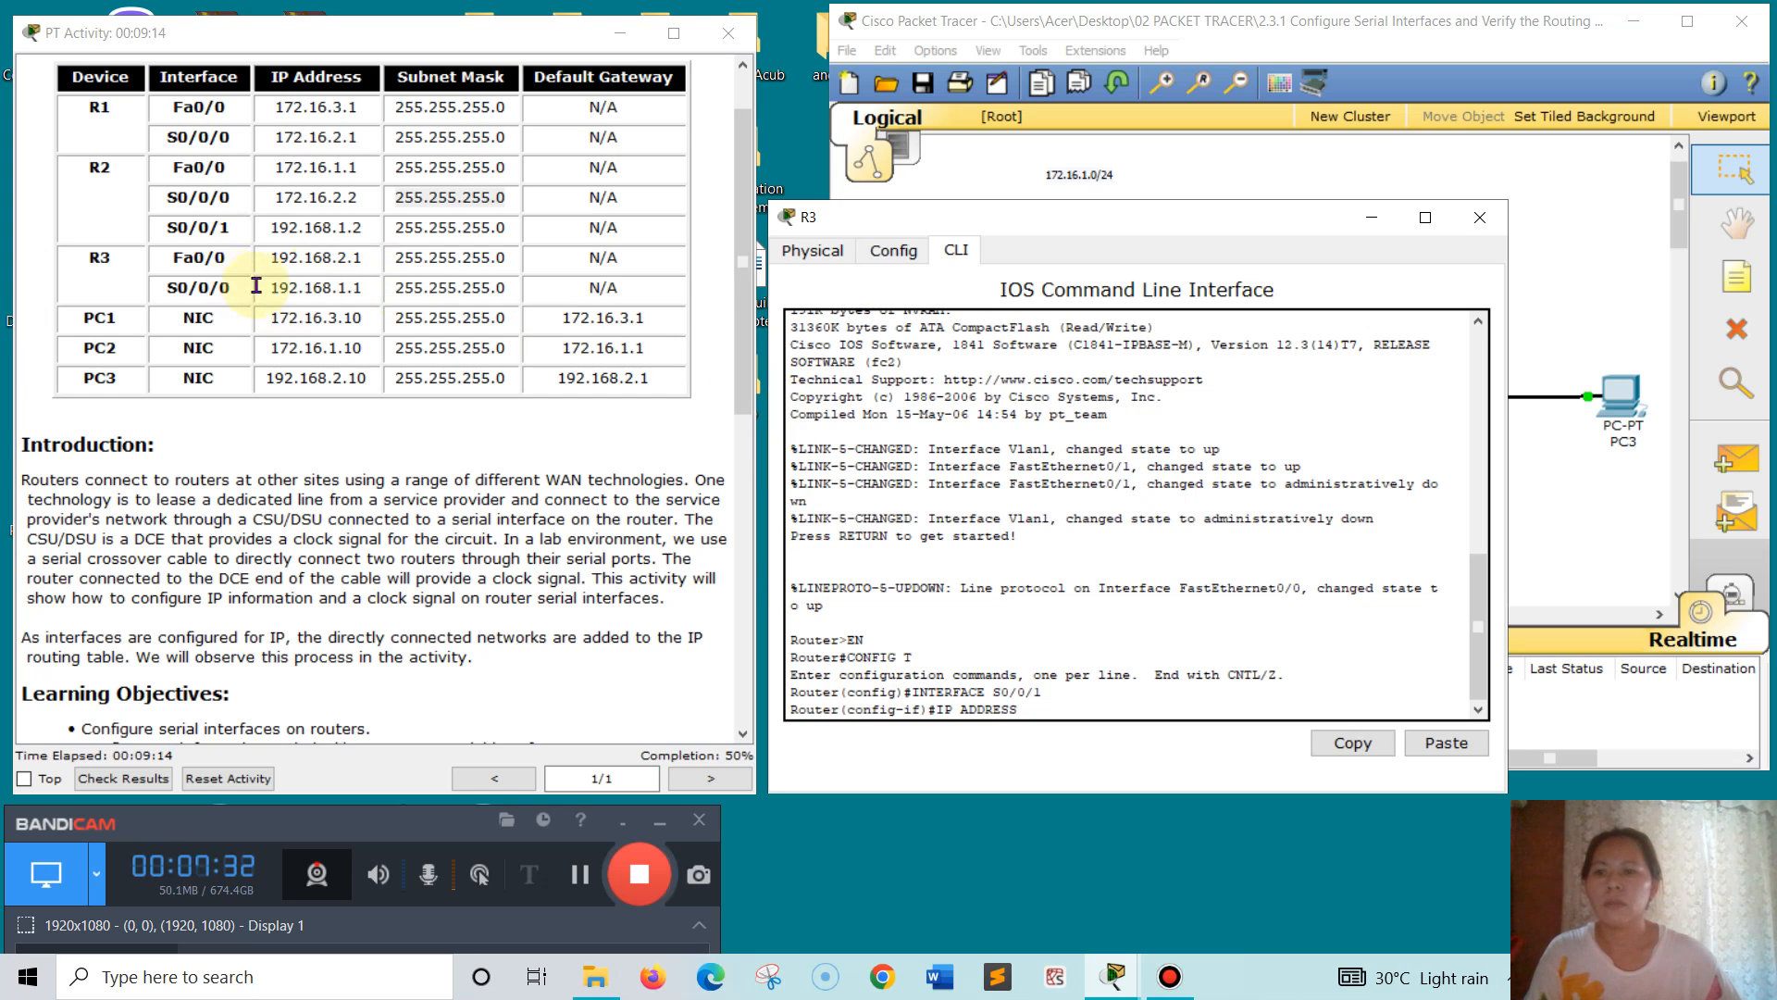
pyautogui.moveTo(271, 289); pyautogui.dragTo(365, 288)
pyautogui.rightClick(336, 288)
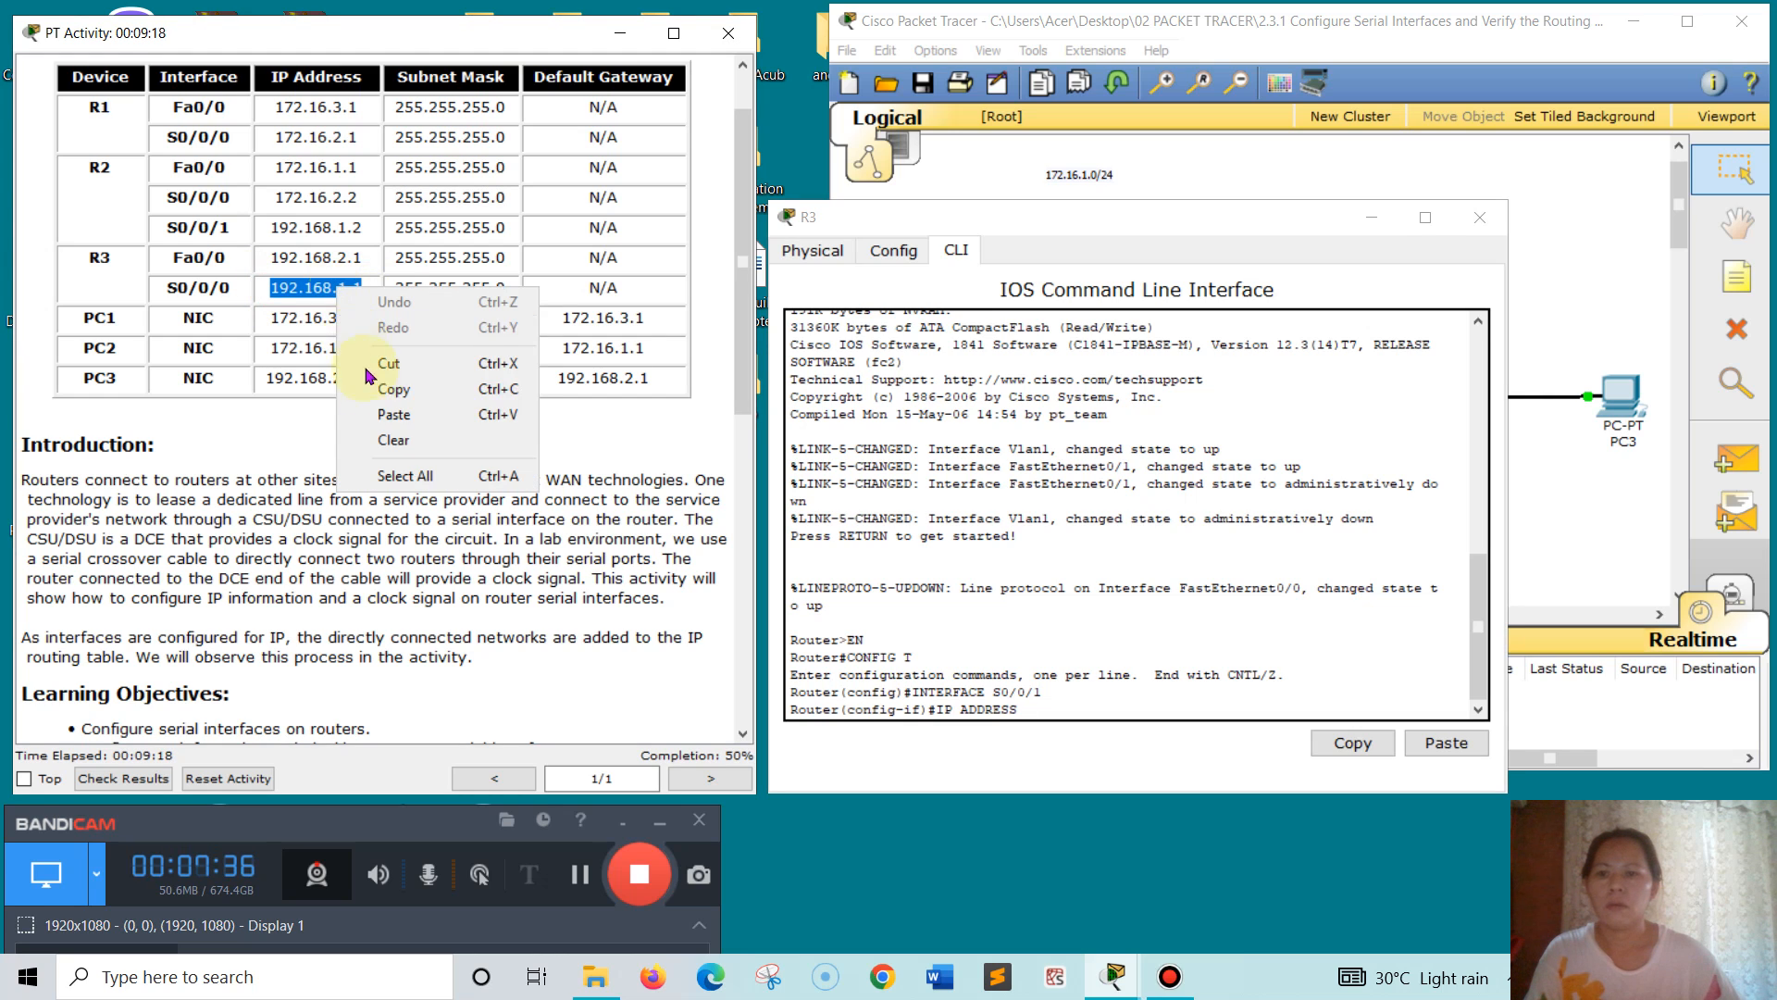
pyautogui.click(374, 384)
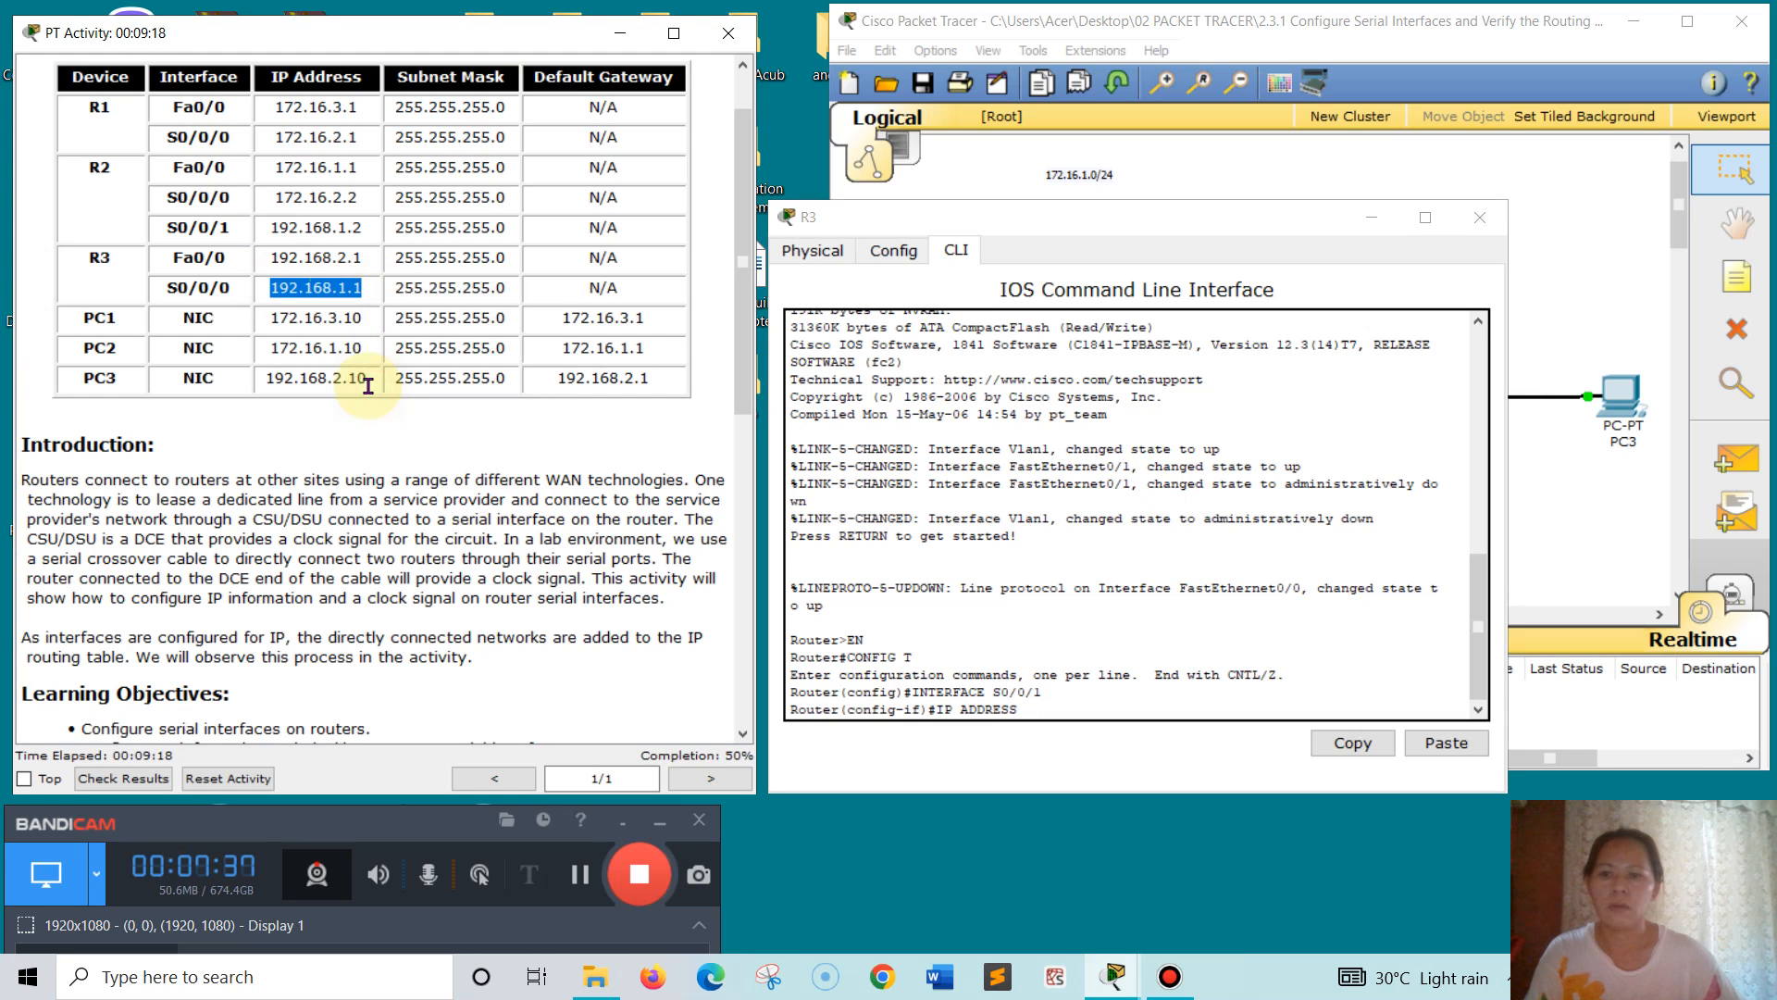
pyautogui.click(1019, 709)
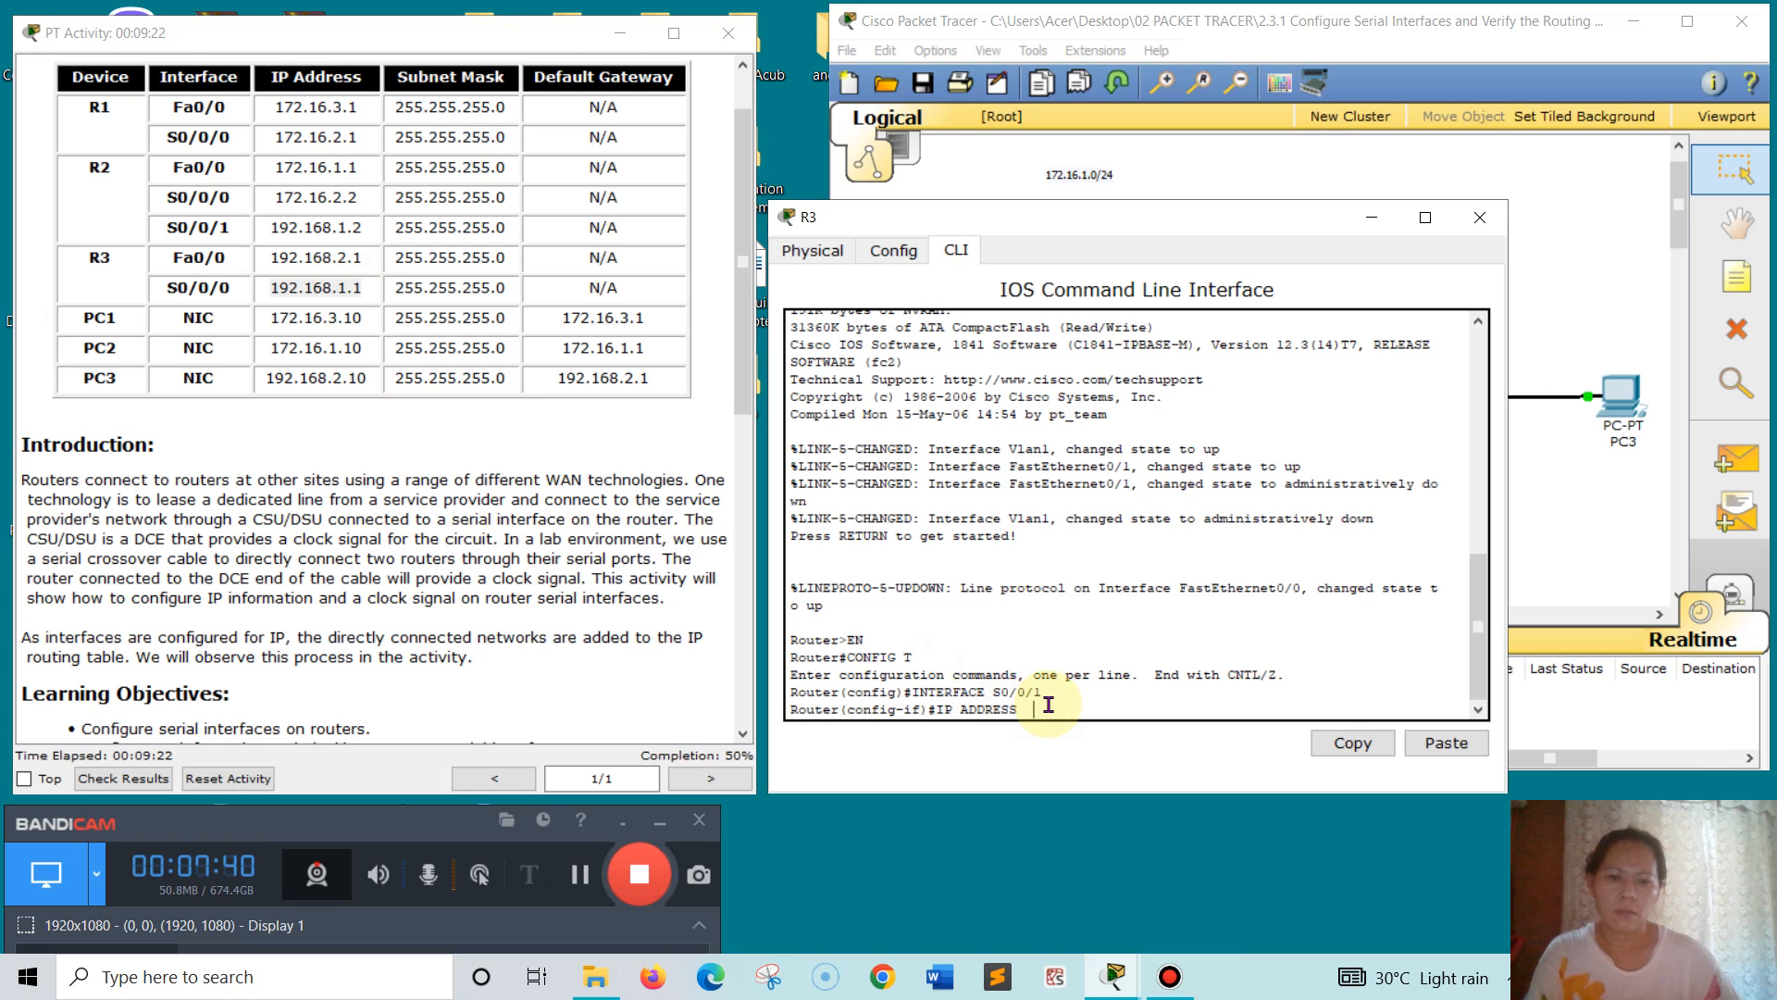
pyautogui.rightClick(1048, 708)
pyautogui.click(1092, 752)
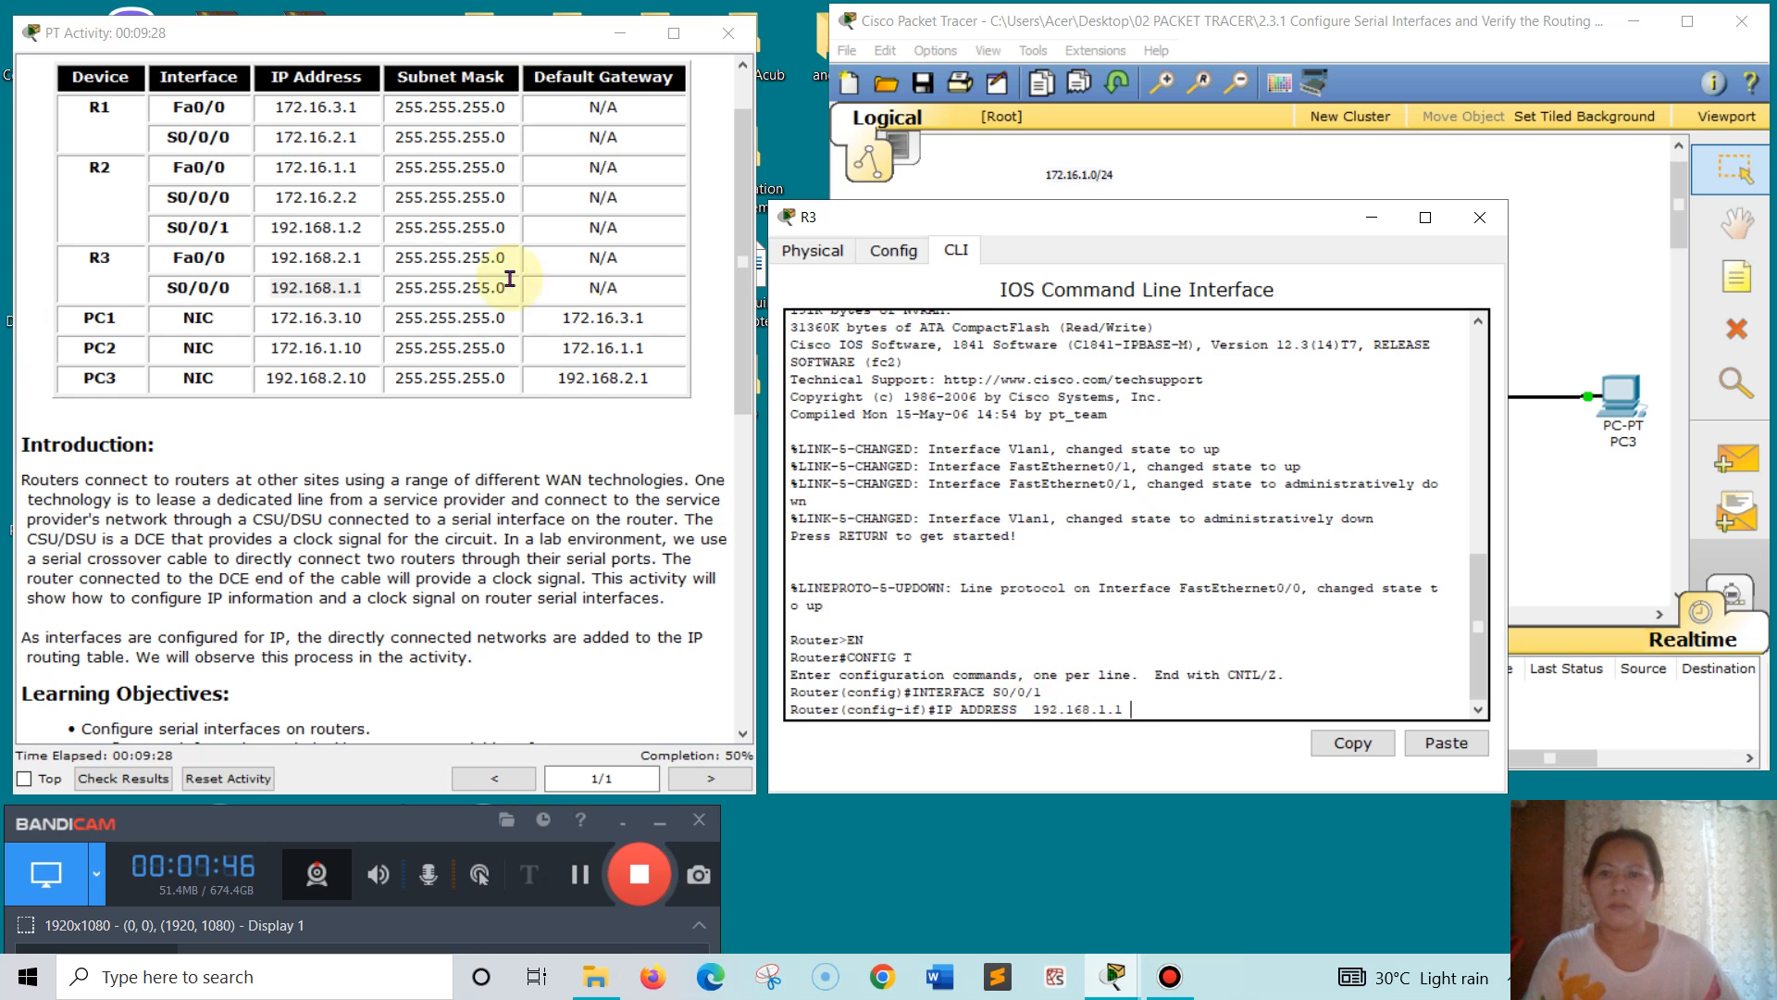
# - Complete the IP ADDRESS command with subnet mask 255.255.255.0 copied from the same table row, and run it
pyautogui.click(397, 288)
pyautogui.doubleClick(503, 292)
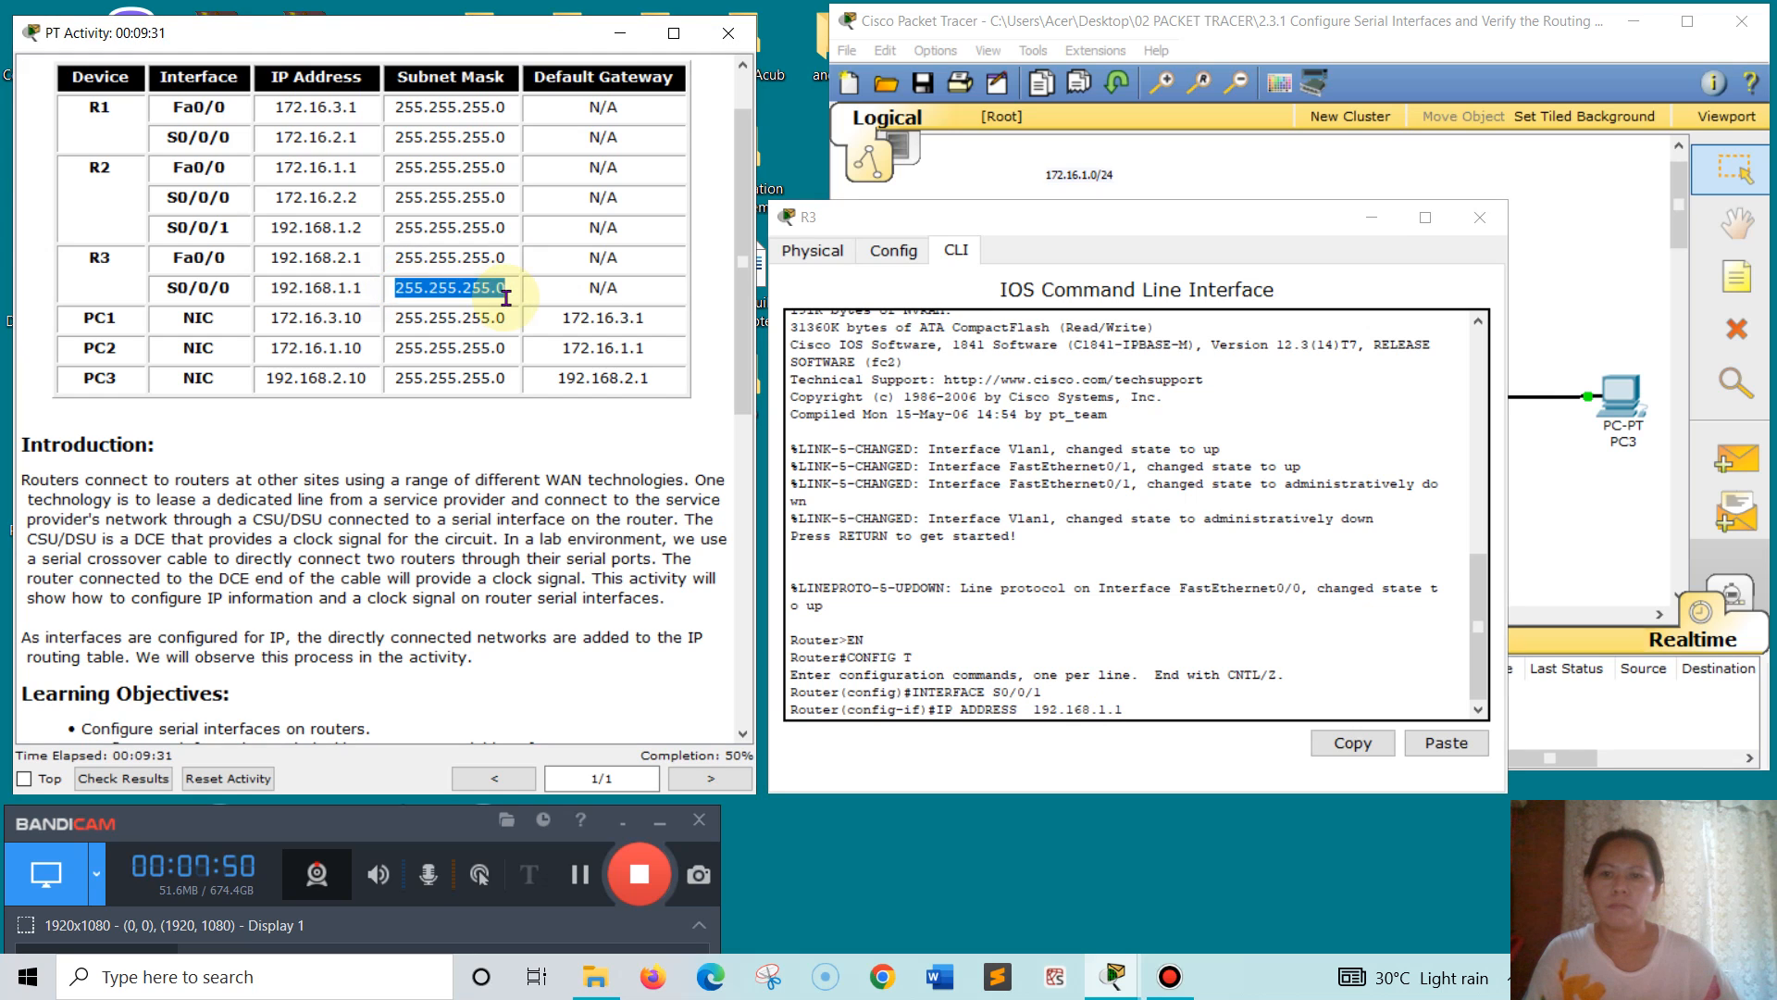
pyautogui.rightClick(473, 287)
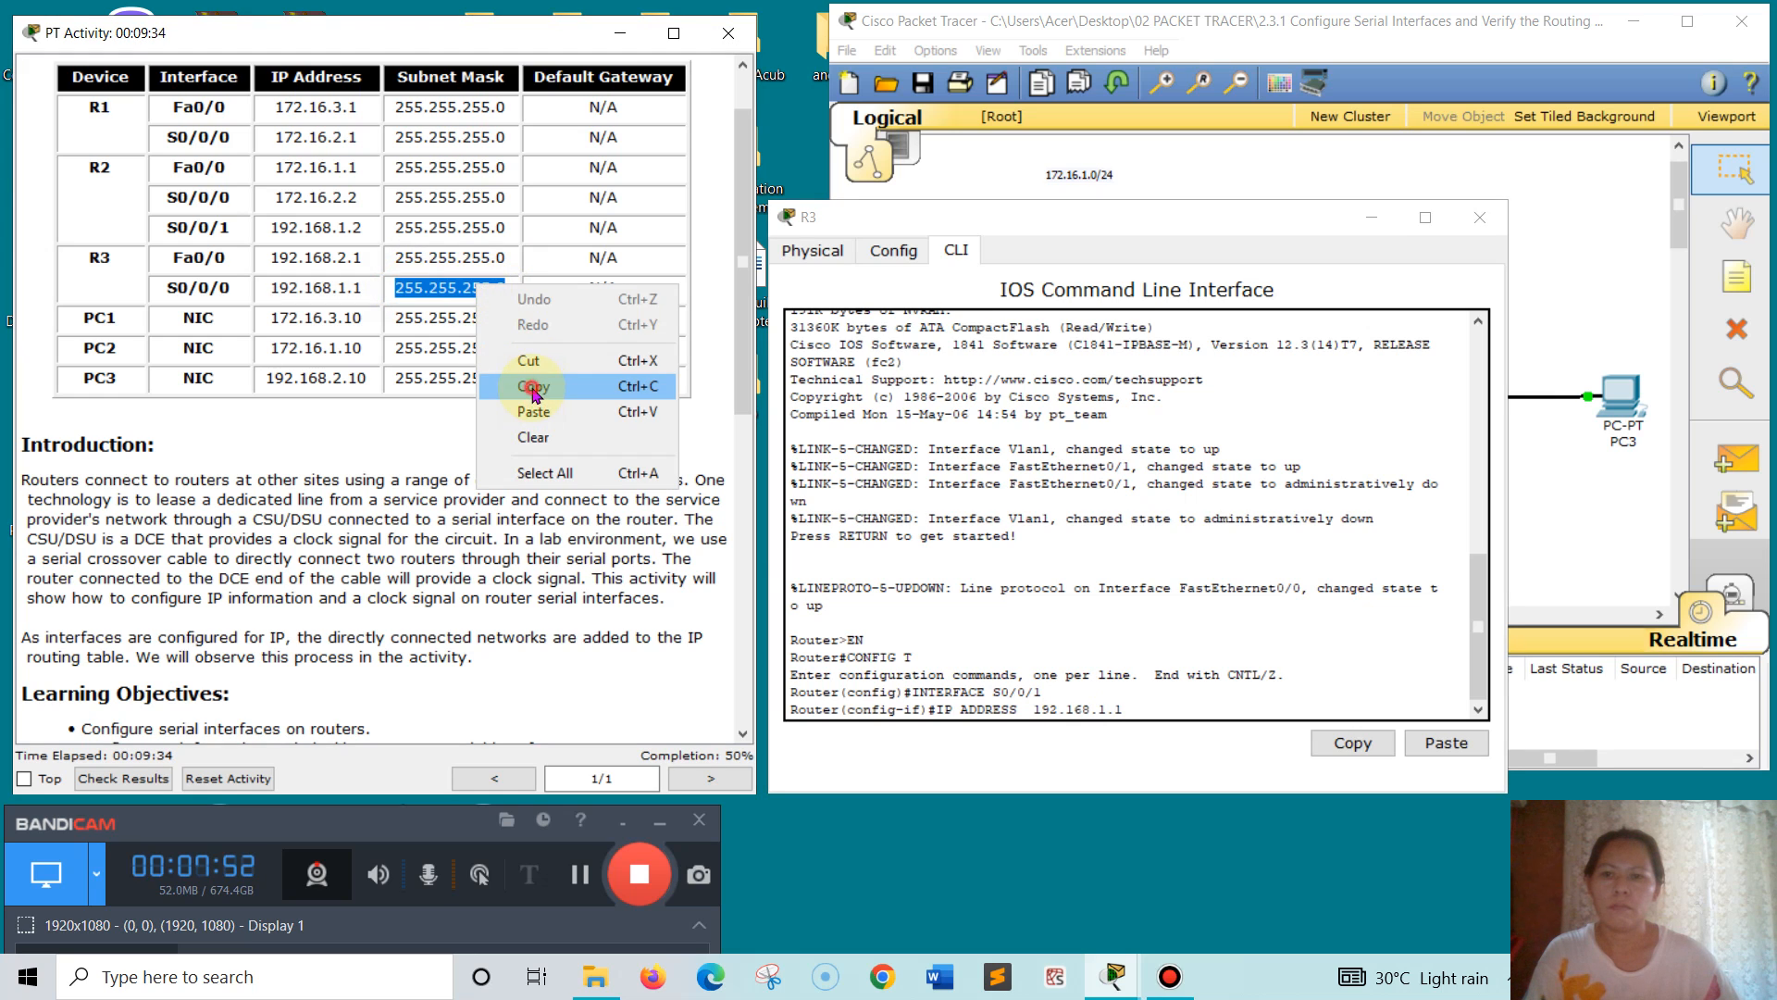
pyautogui.click(532, 394)
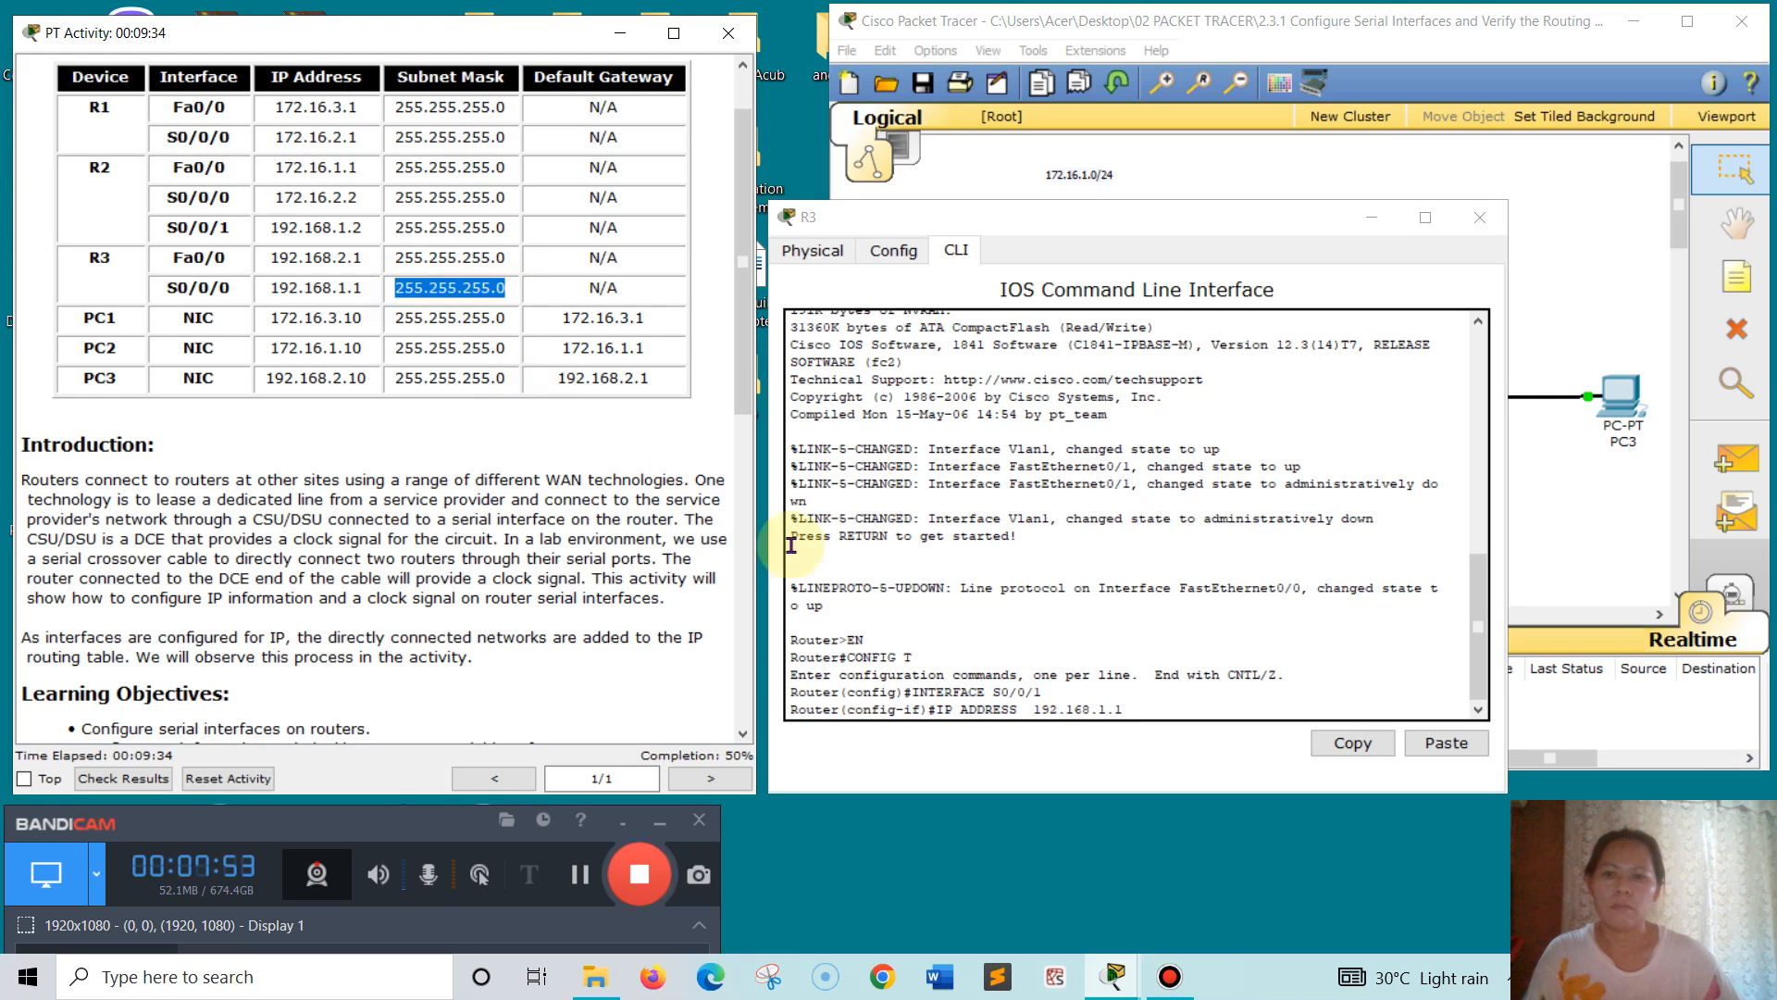
pyautogui.click(1134, 709)
pyautogui.rightClick(1134, 709)
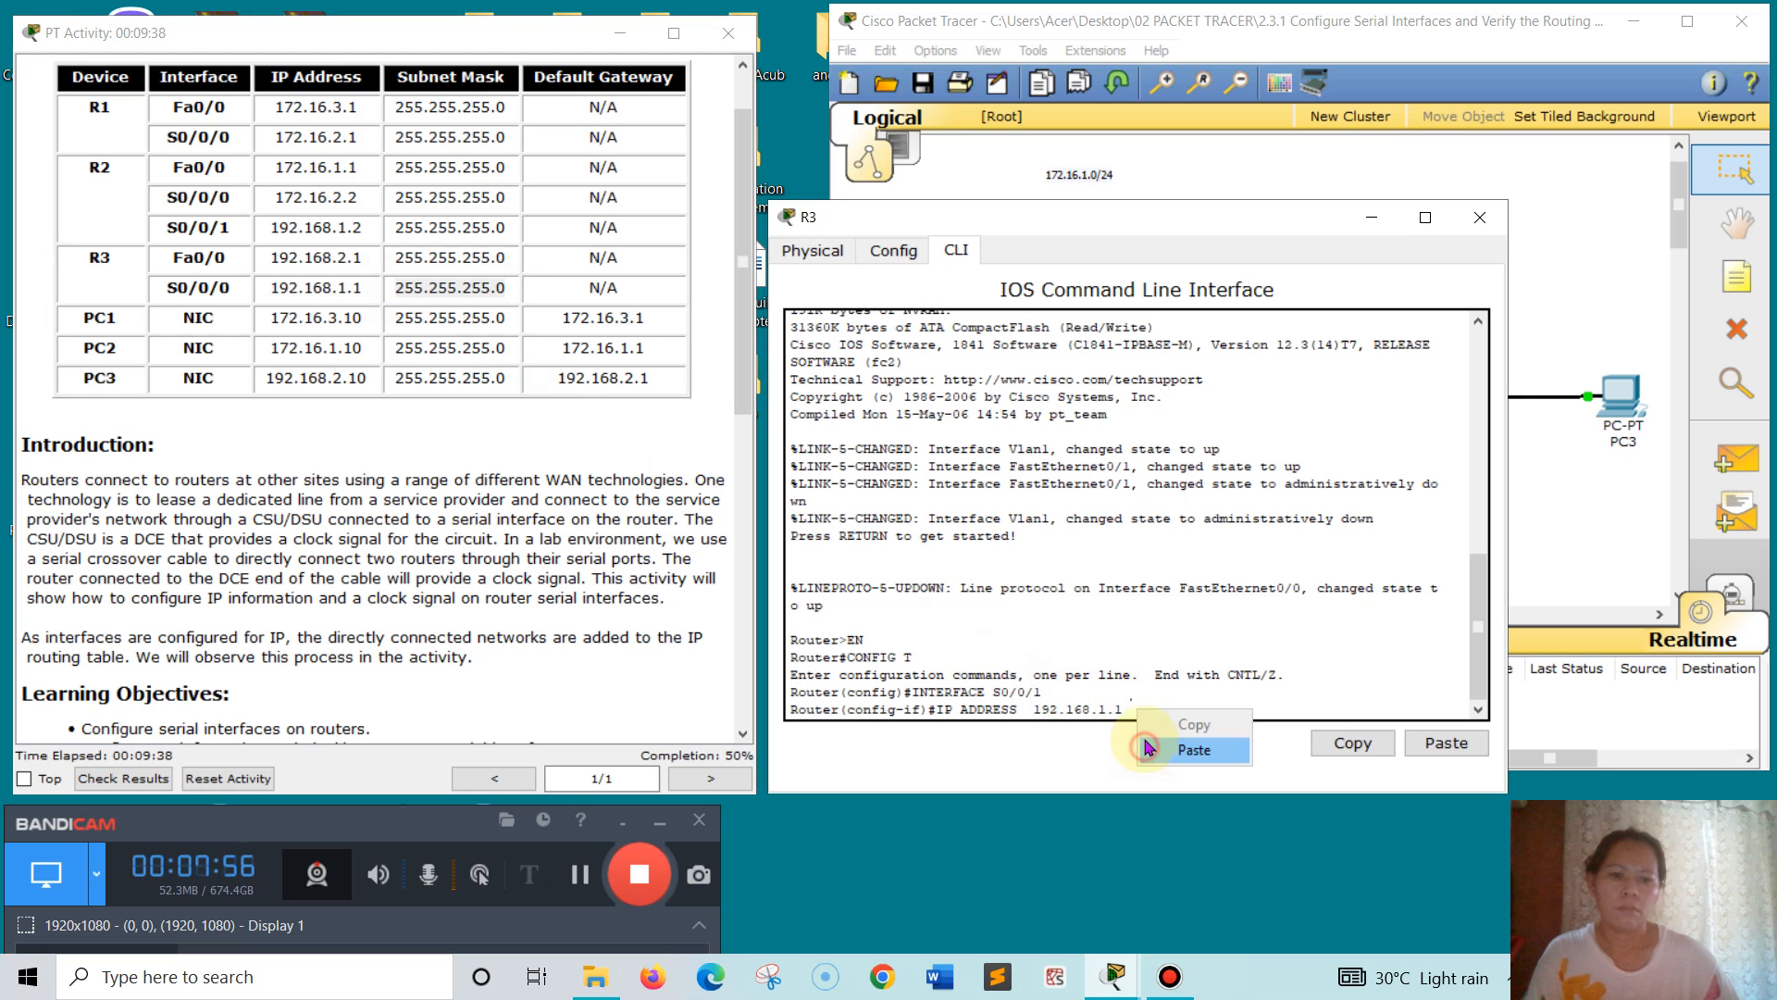
pyautogui.click(1168, 748)
pyautogui.press('Return')
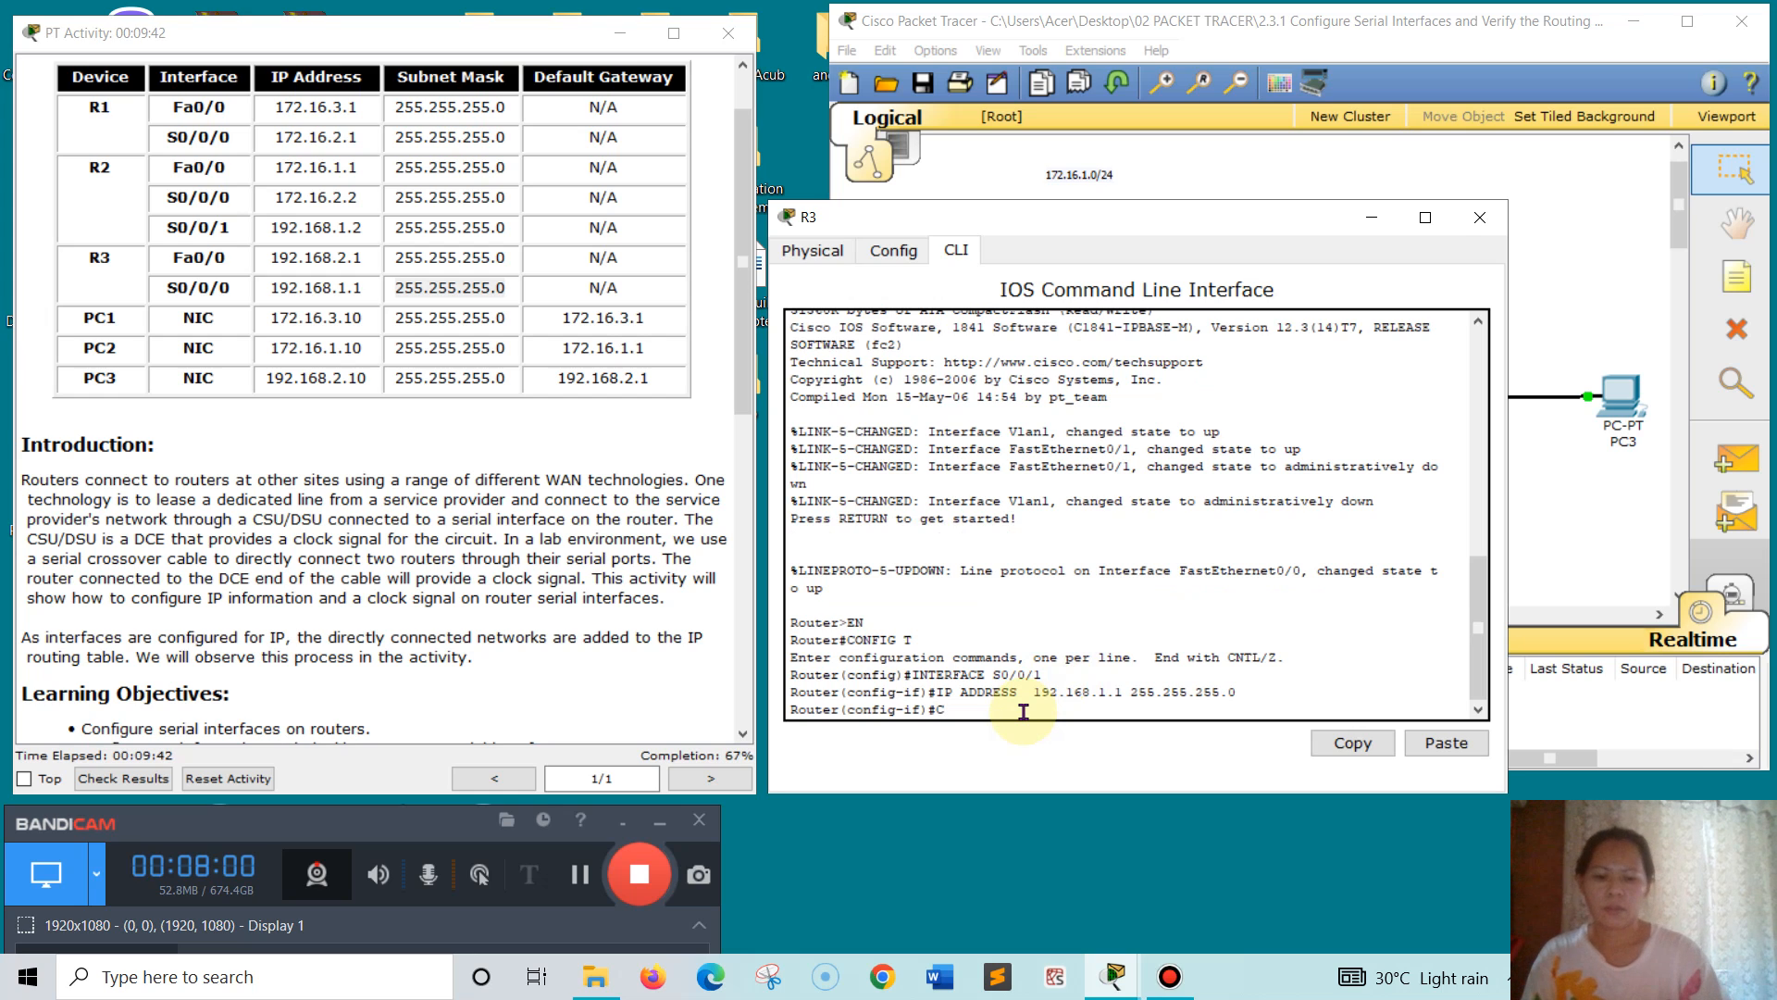
# - Set R3's serial interface clocking with CLOCK RATE 64000 and activate the interface with NO SHUTDOWN
pyautogui.write('CLOCK ')
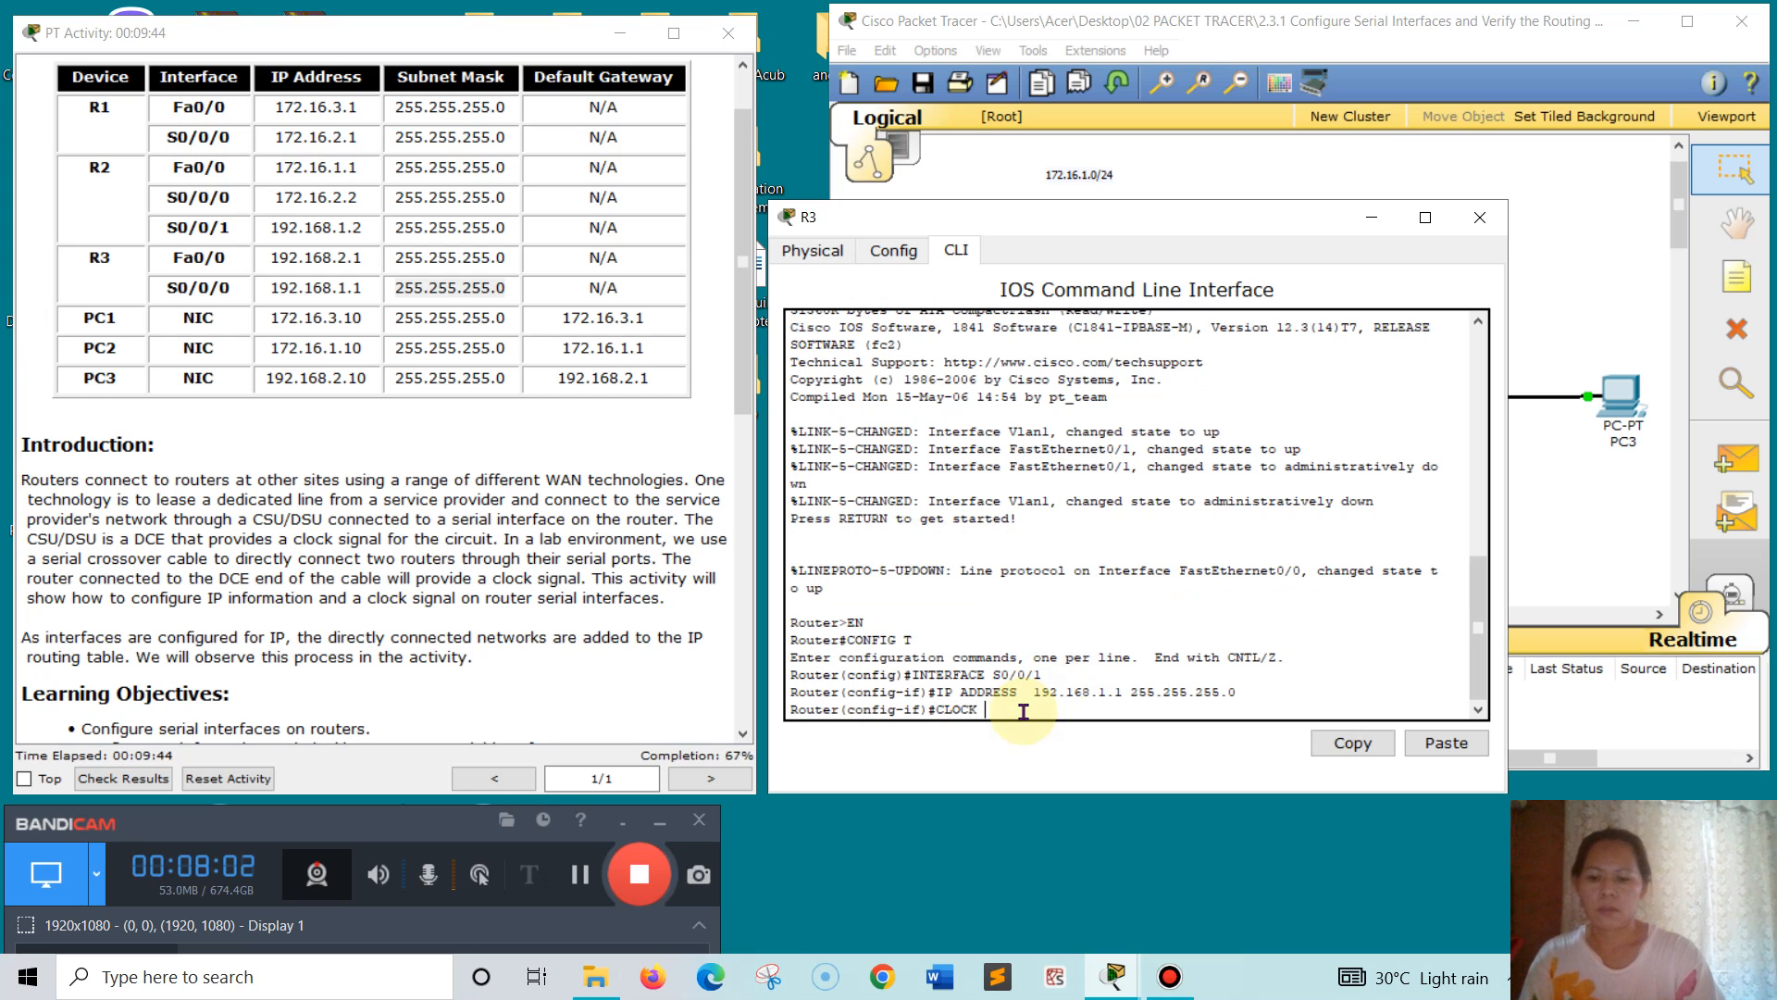
pyautogui.write('RATE 640')
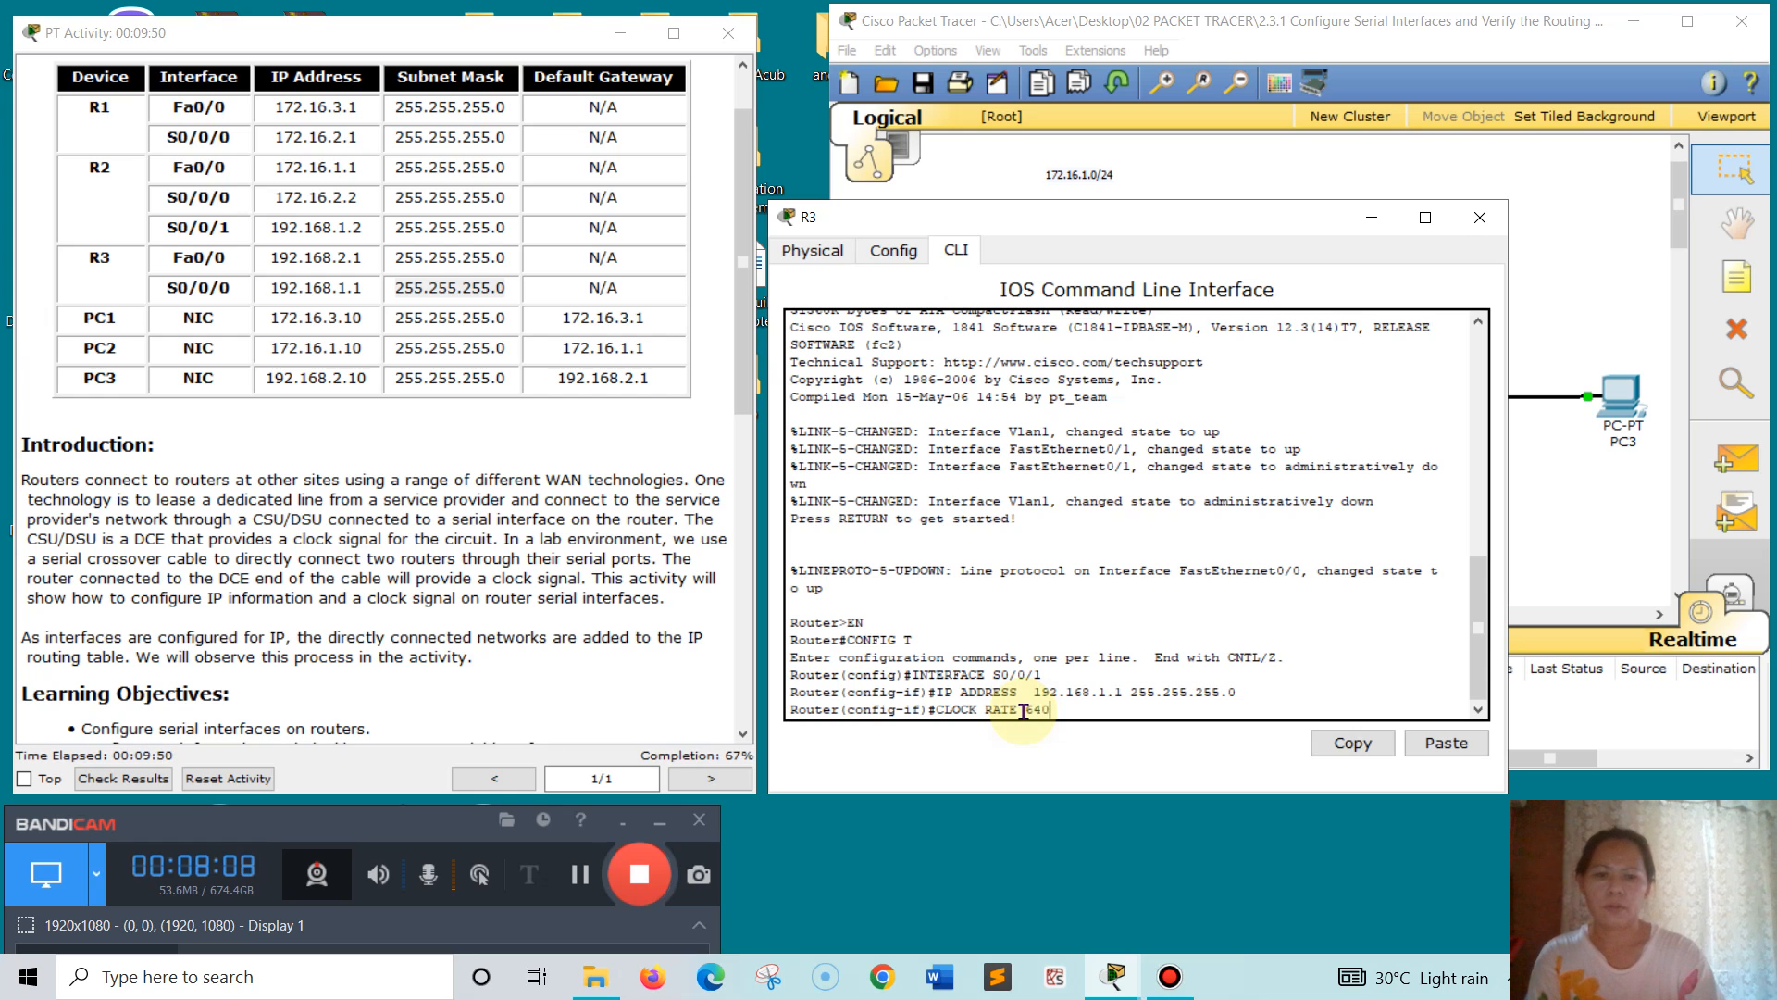
pyautogui.write('00')
pyautogui.press('Return')
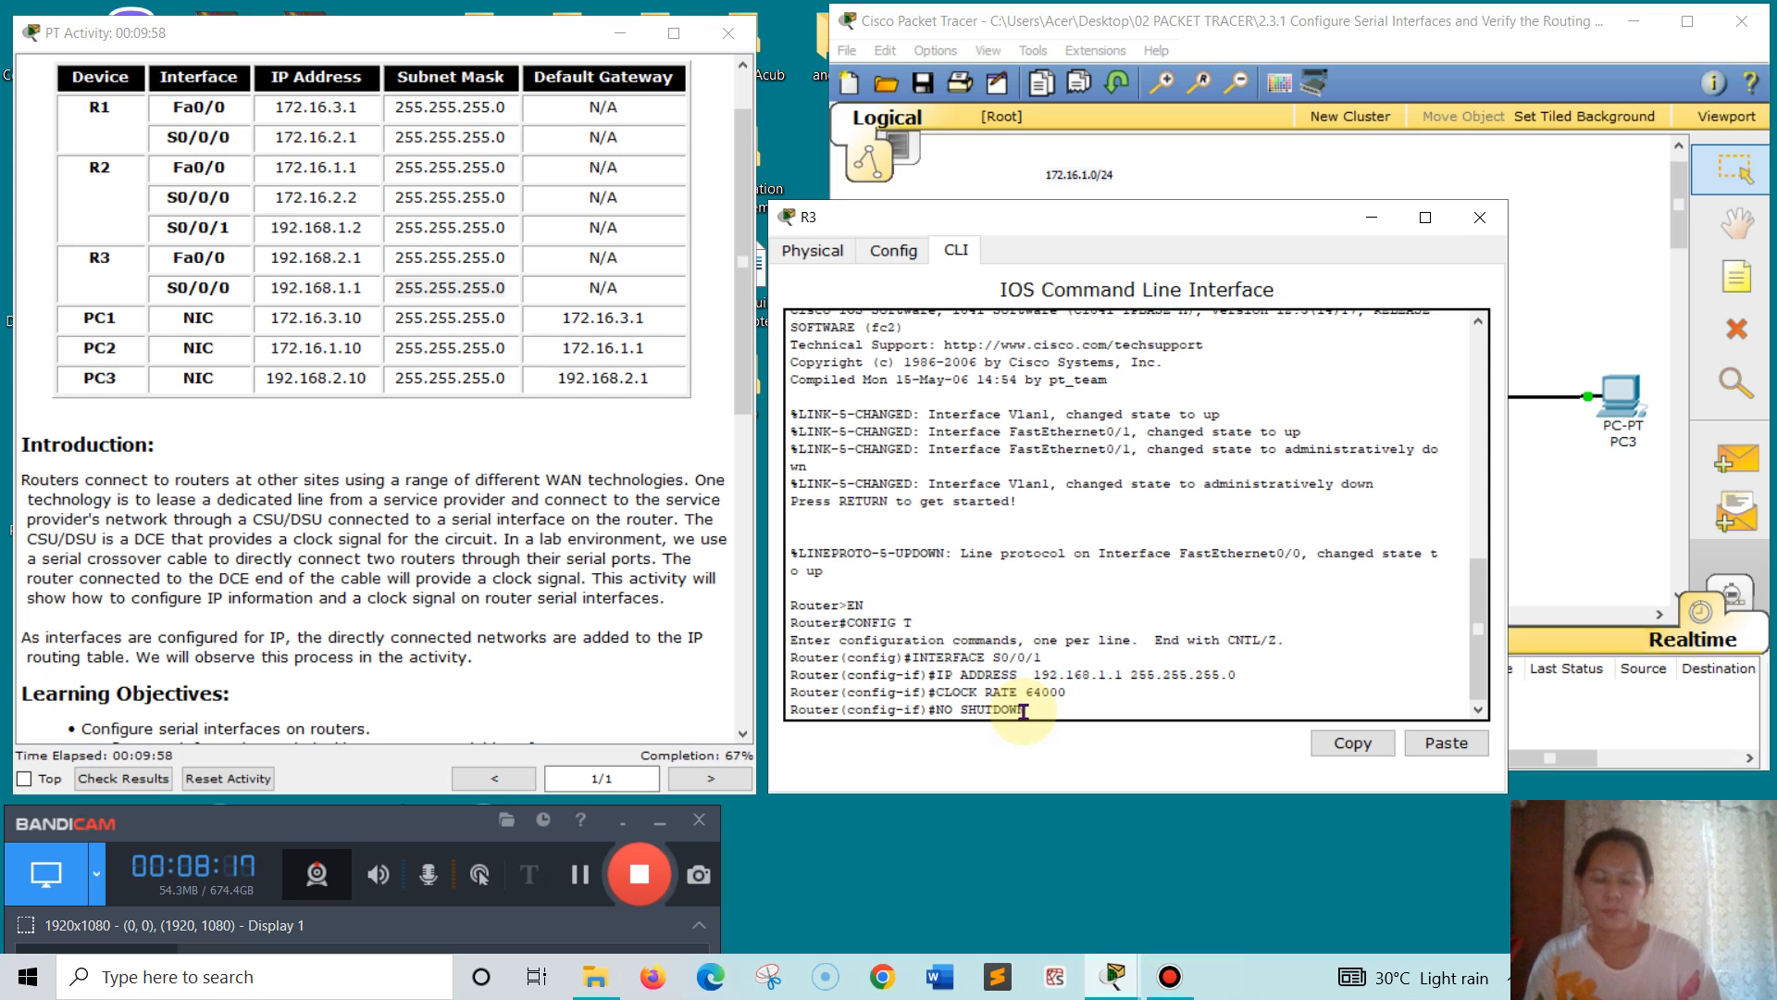
pyautogui.press('Return')
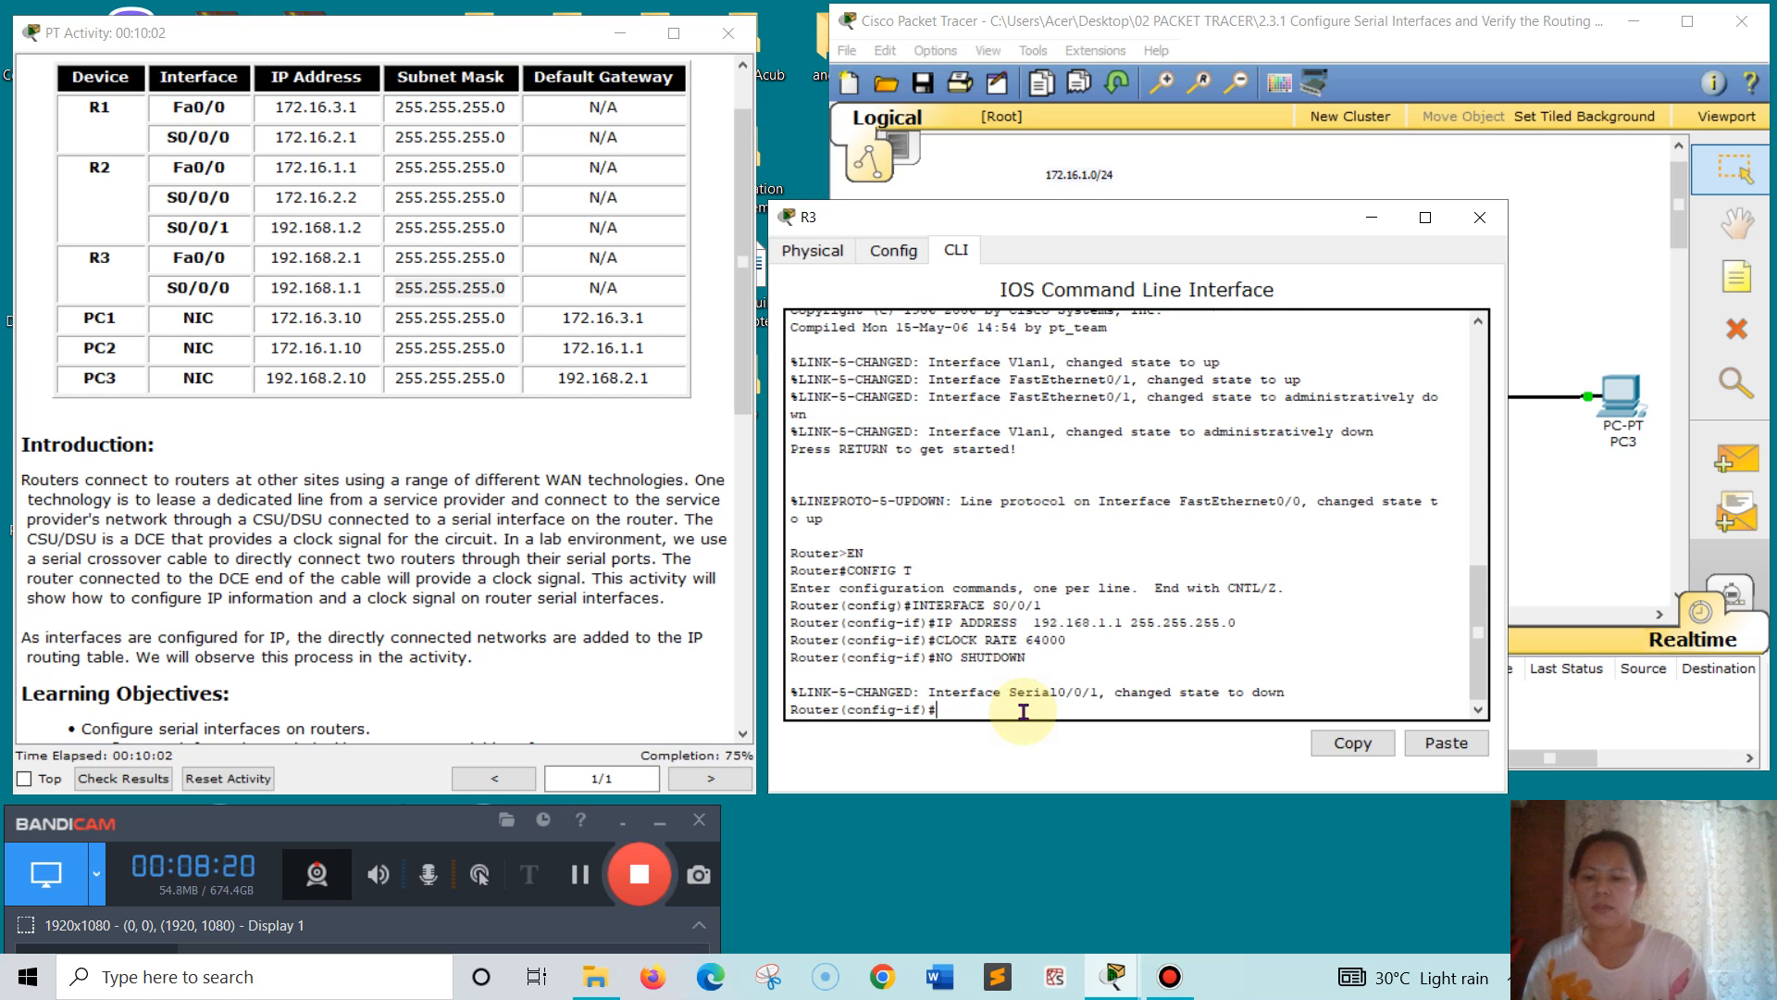
# - Leave configuration mode on R3 and save the configuration with COPY RUN START, accepting the default destination filename startup-config
pyautogui.hotkey('ctrl', 'z')
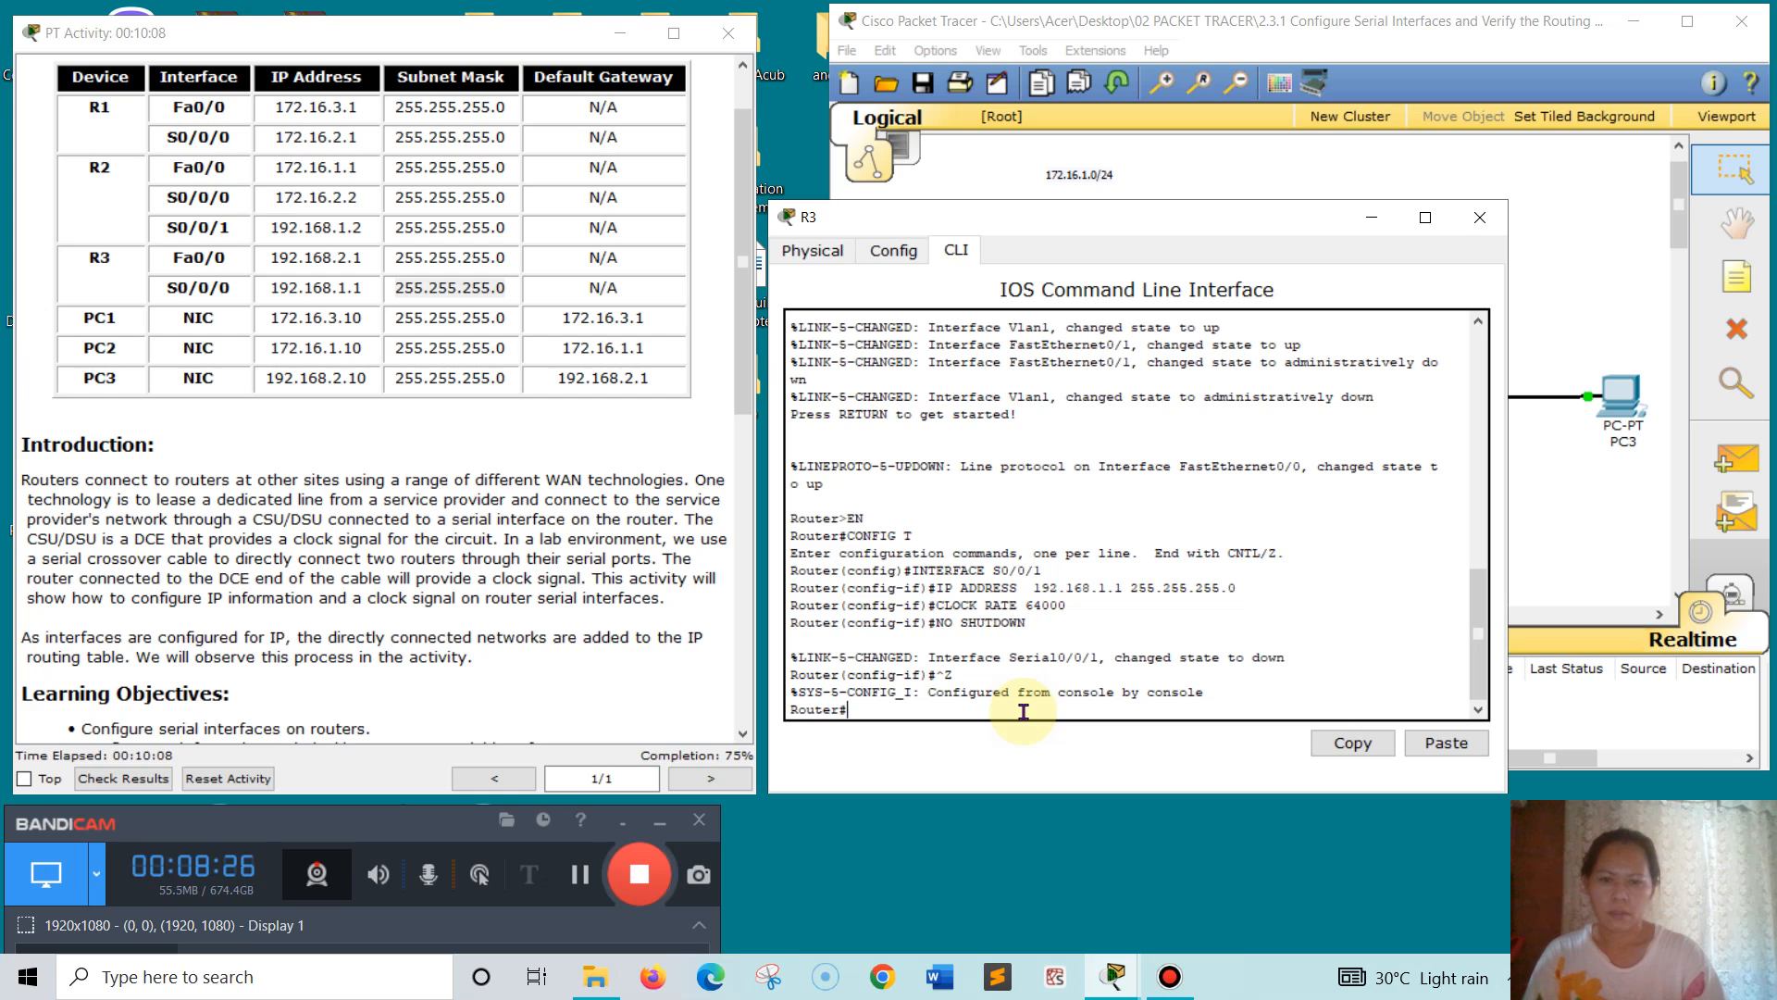
pyautogui.write('COP')
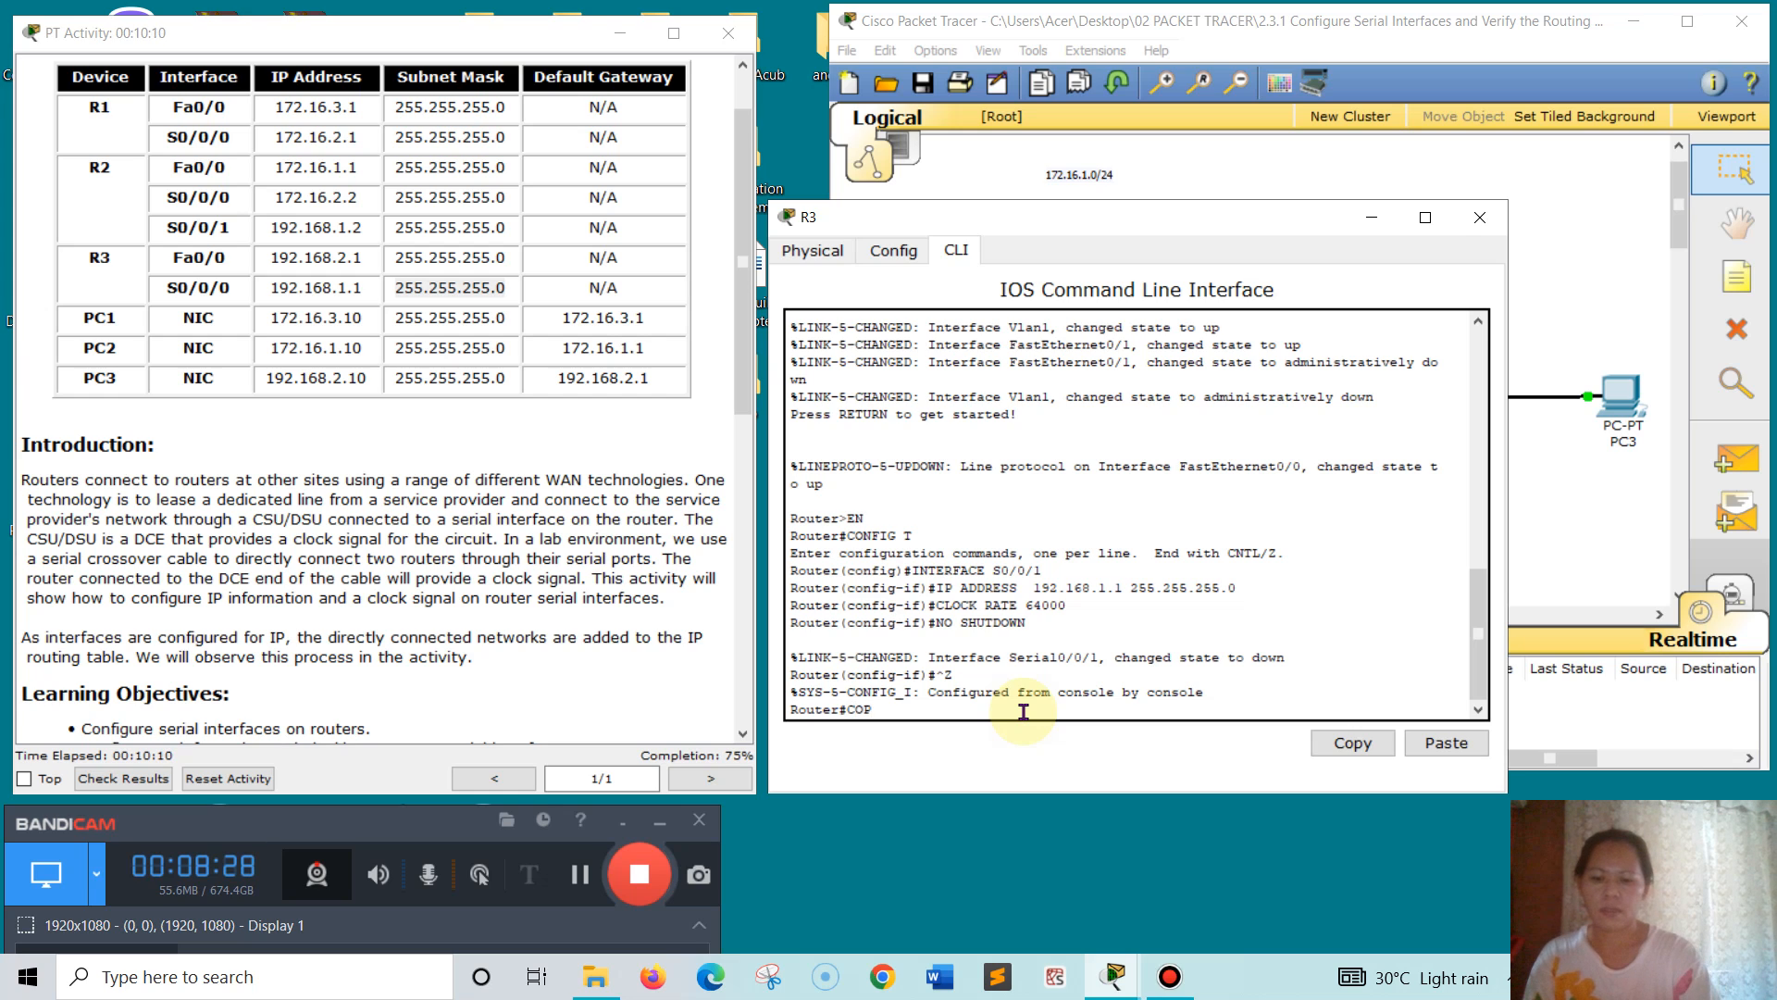
pyautogui.write('Y RU')
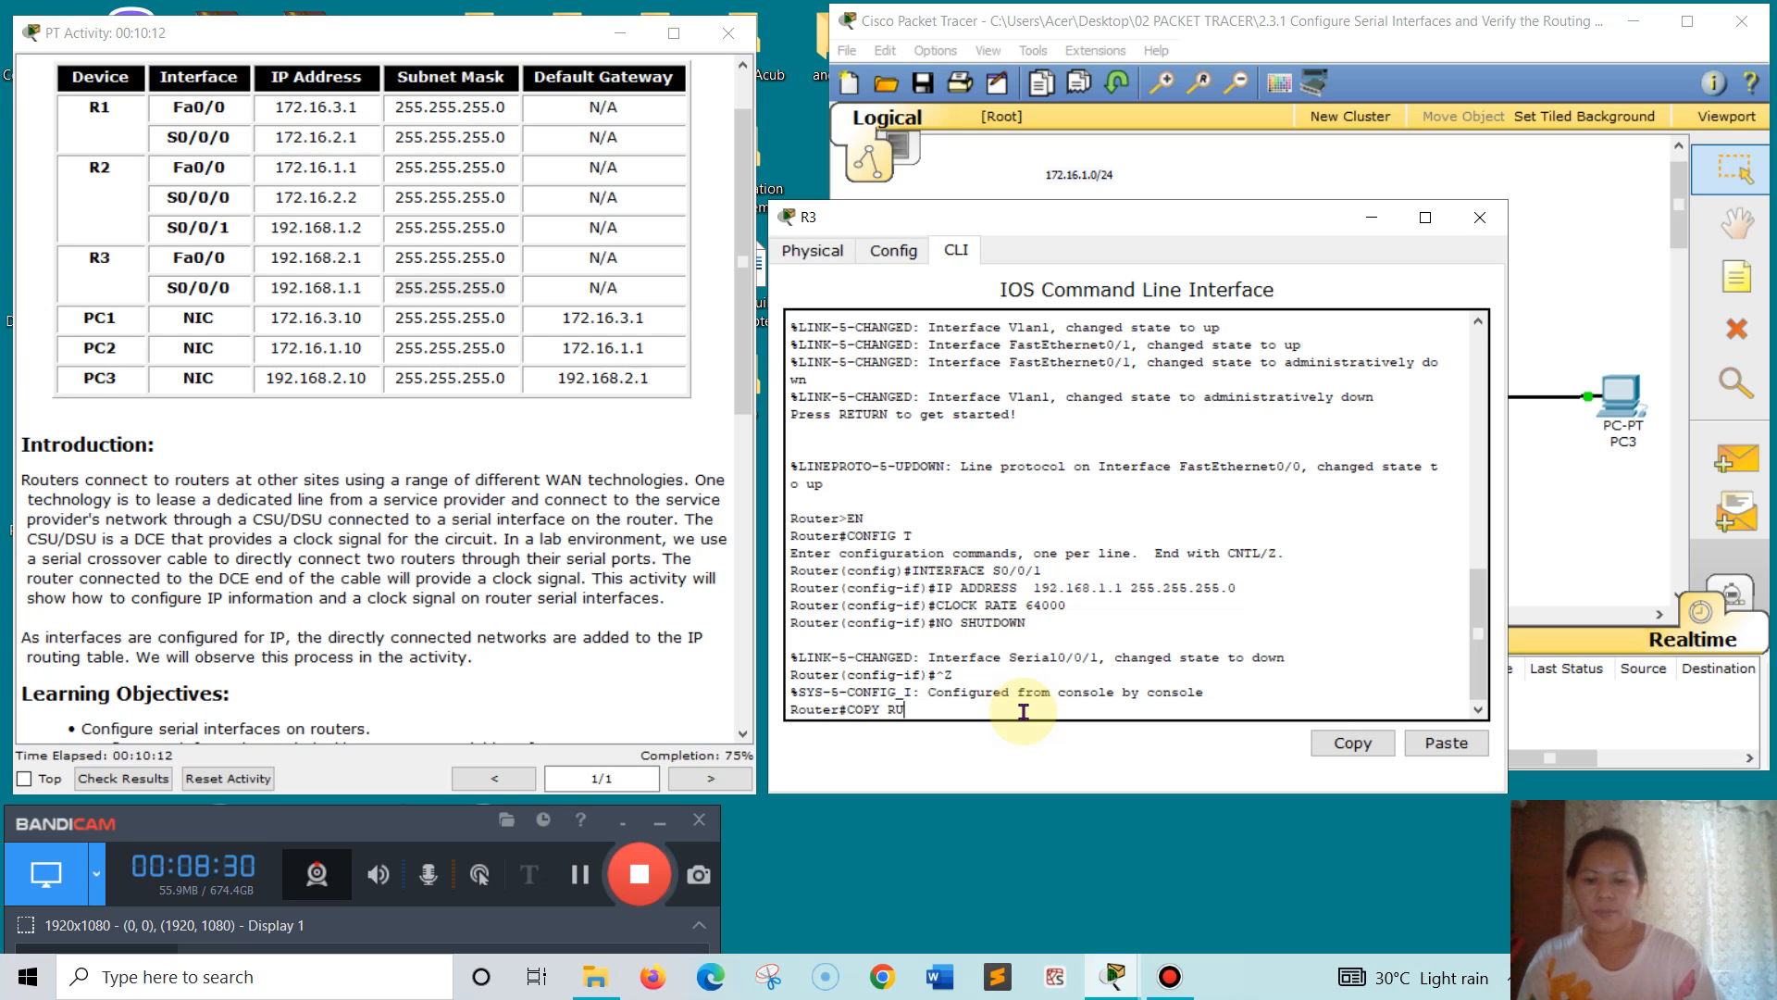
pyautogui.write('N START')
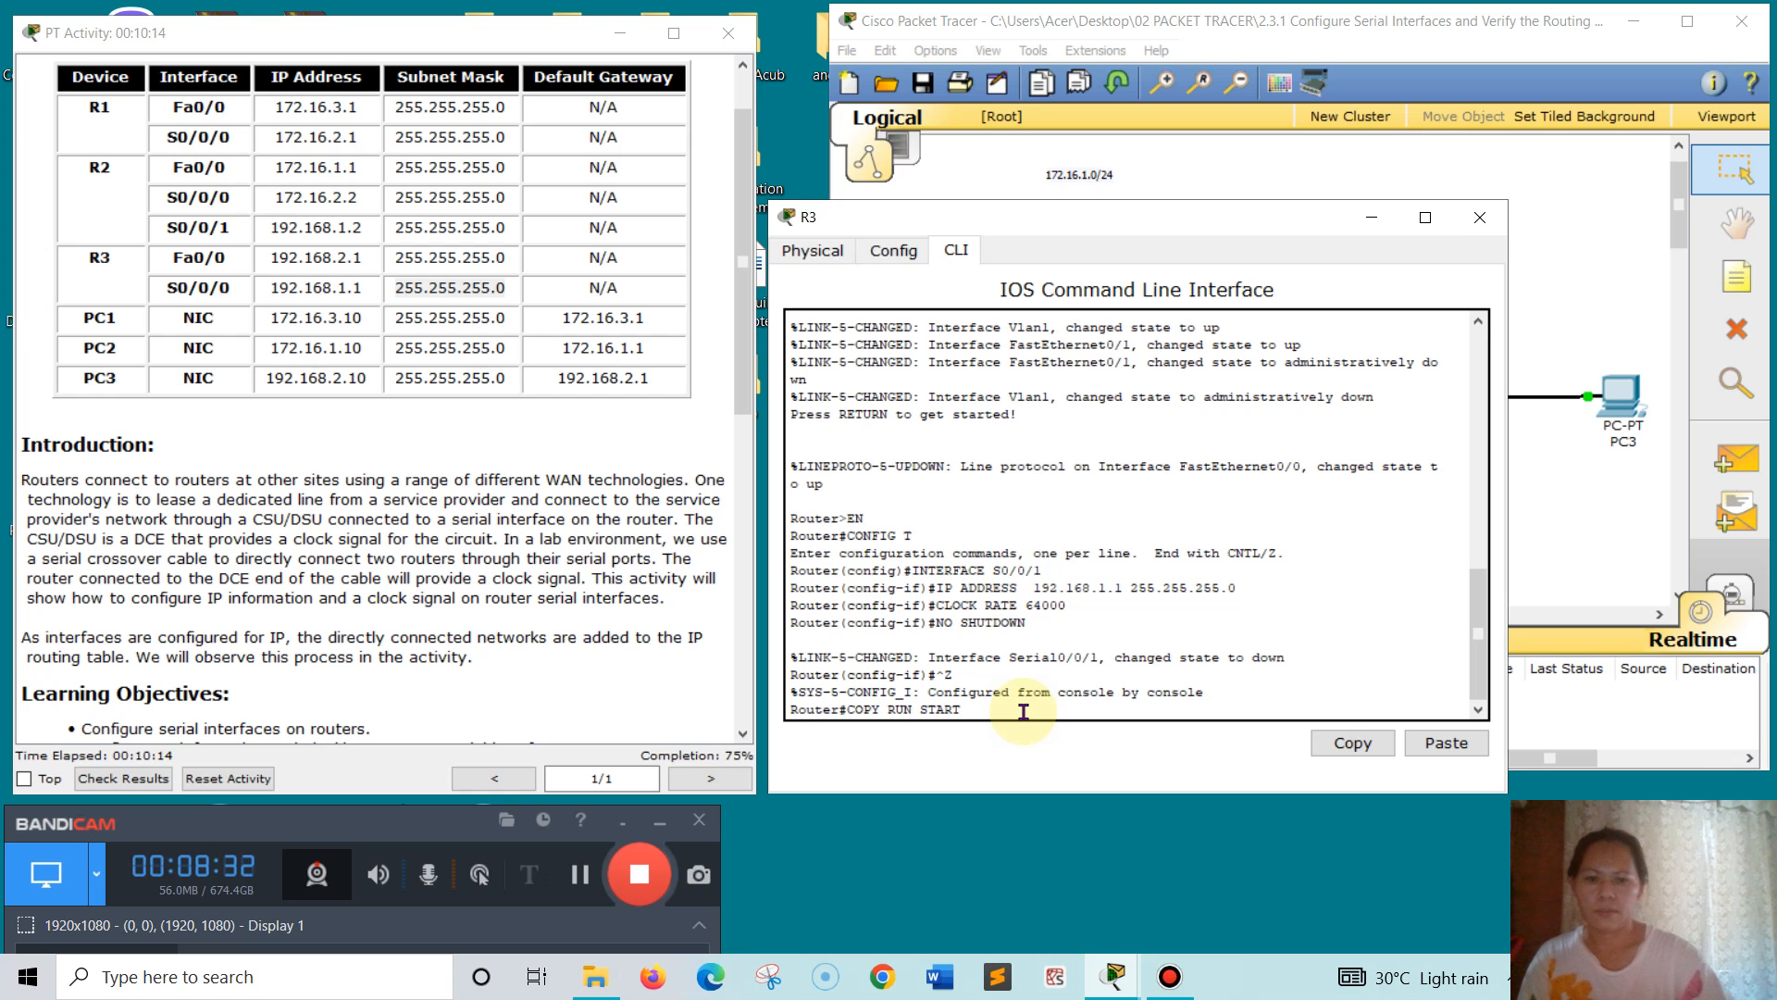
pyautogui.press('Return')
pyautogui.press('Return')
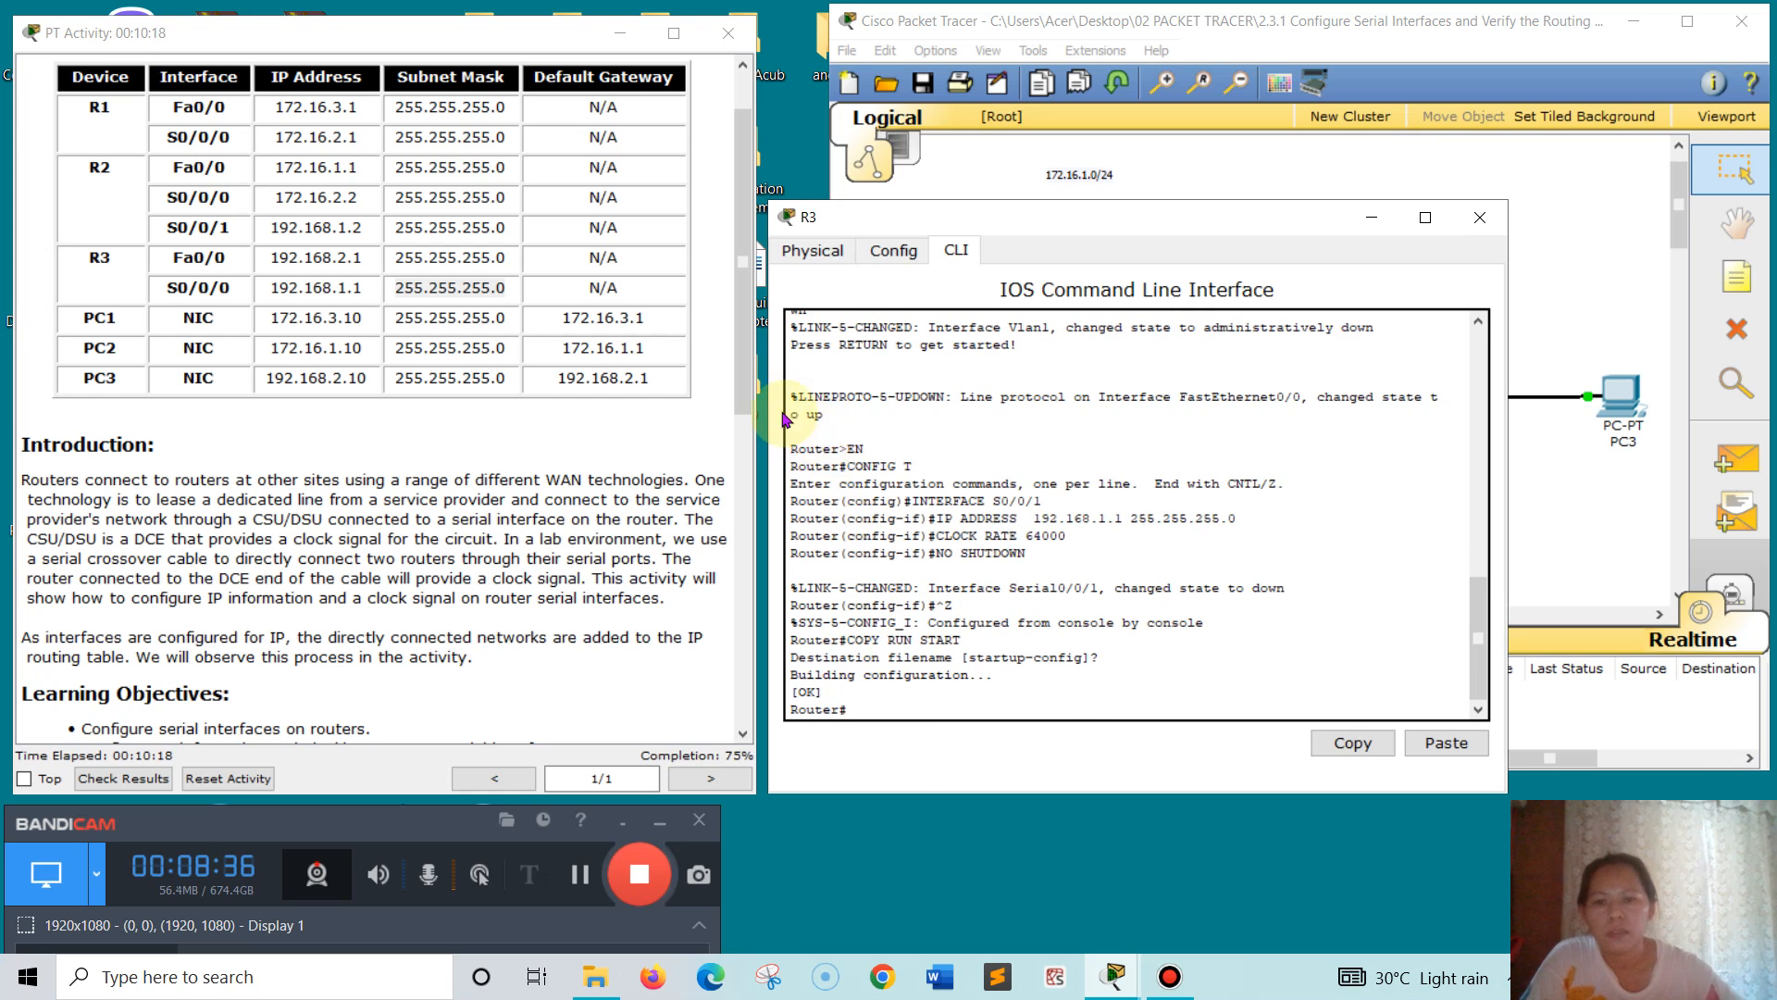
# - Review the activity instructions for Task 1 Step 2 on verifying interface status on the routers
pyautogui.click(759, 507)
pyautogui.scroll(-10, 750, 556)
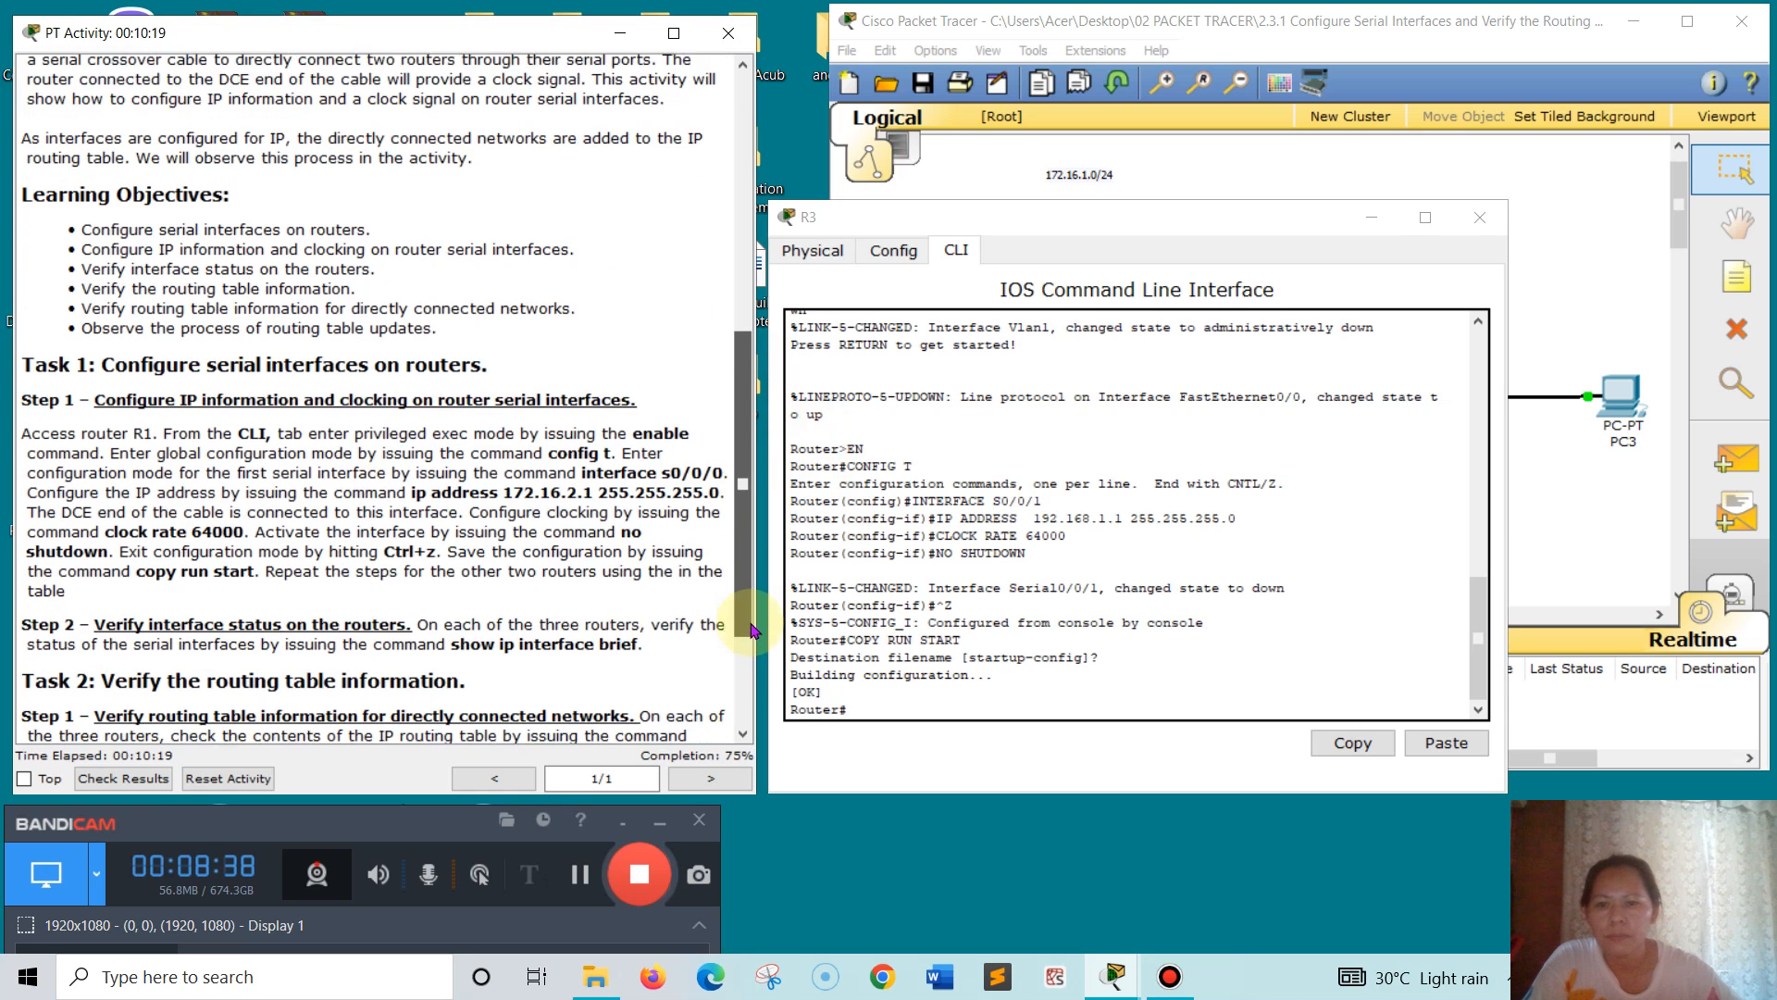